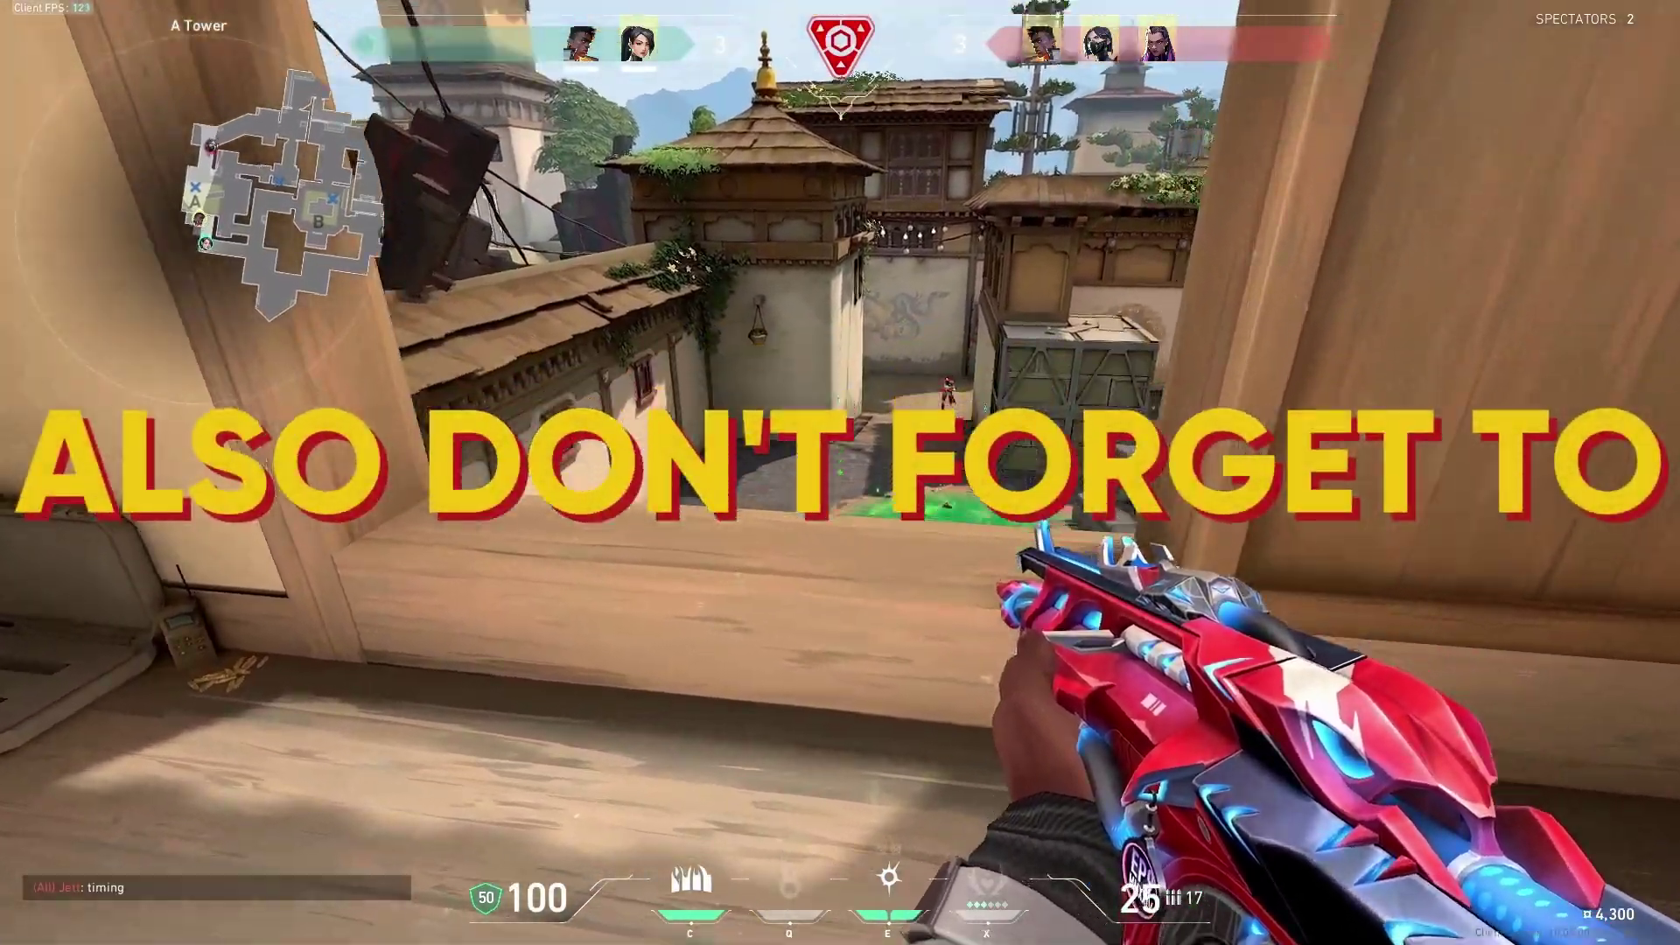
click(840, 473)
right_click(840, 472)
click(840, 473)
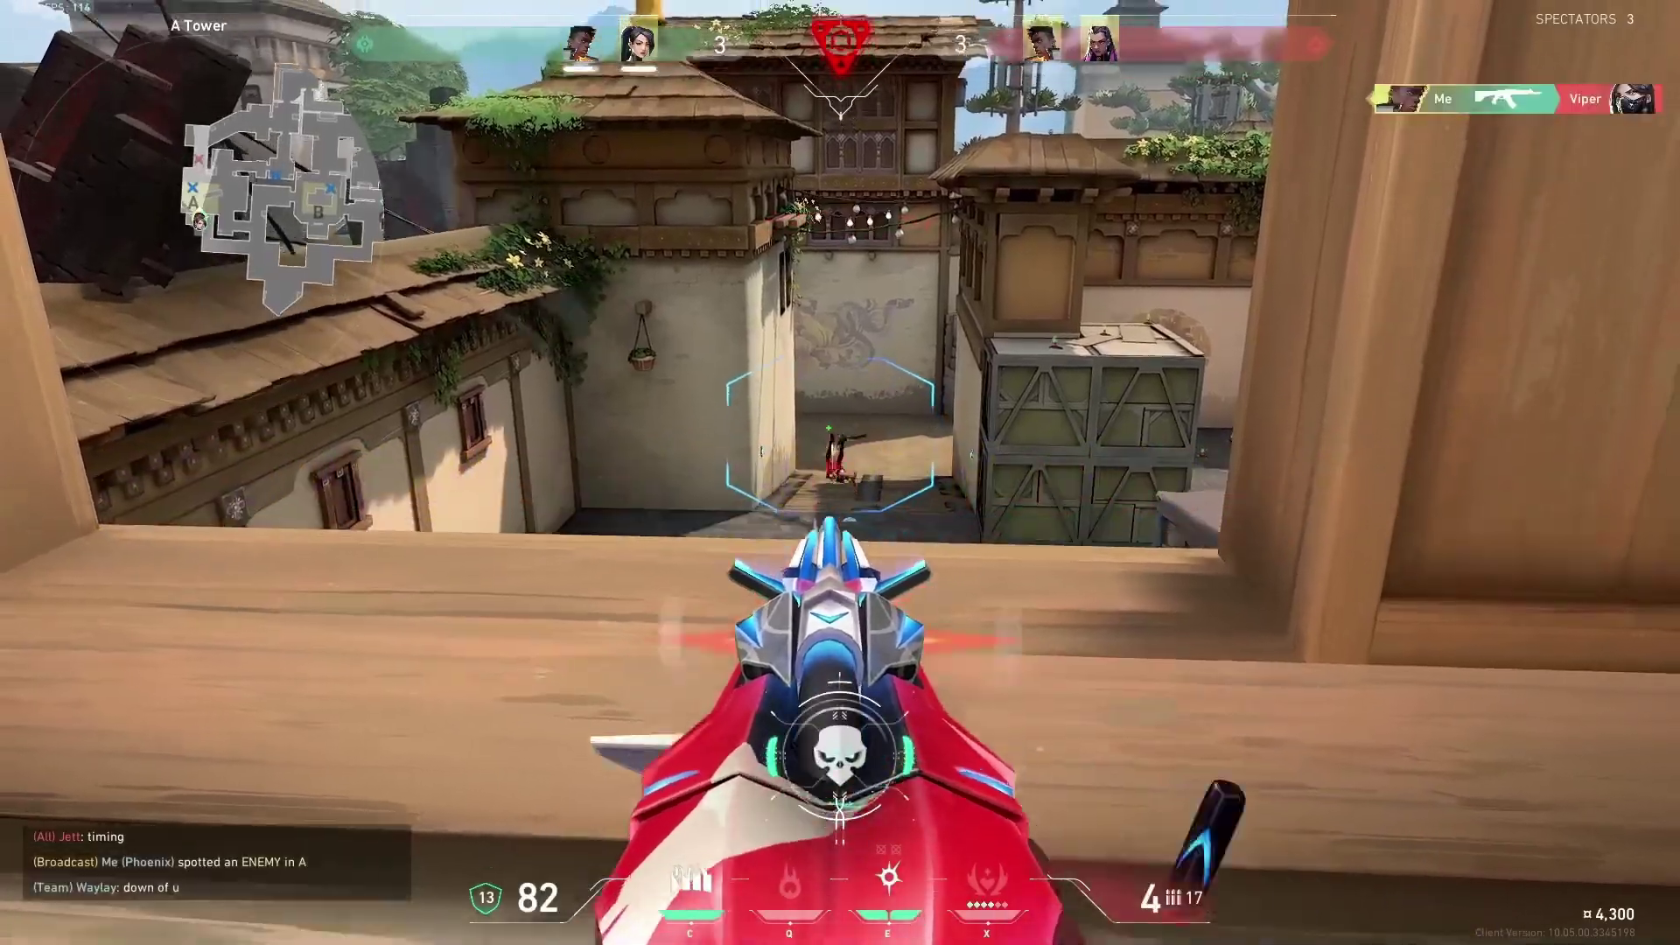
right_click(840, 473)
key(r)
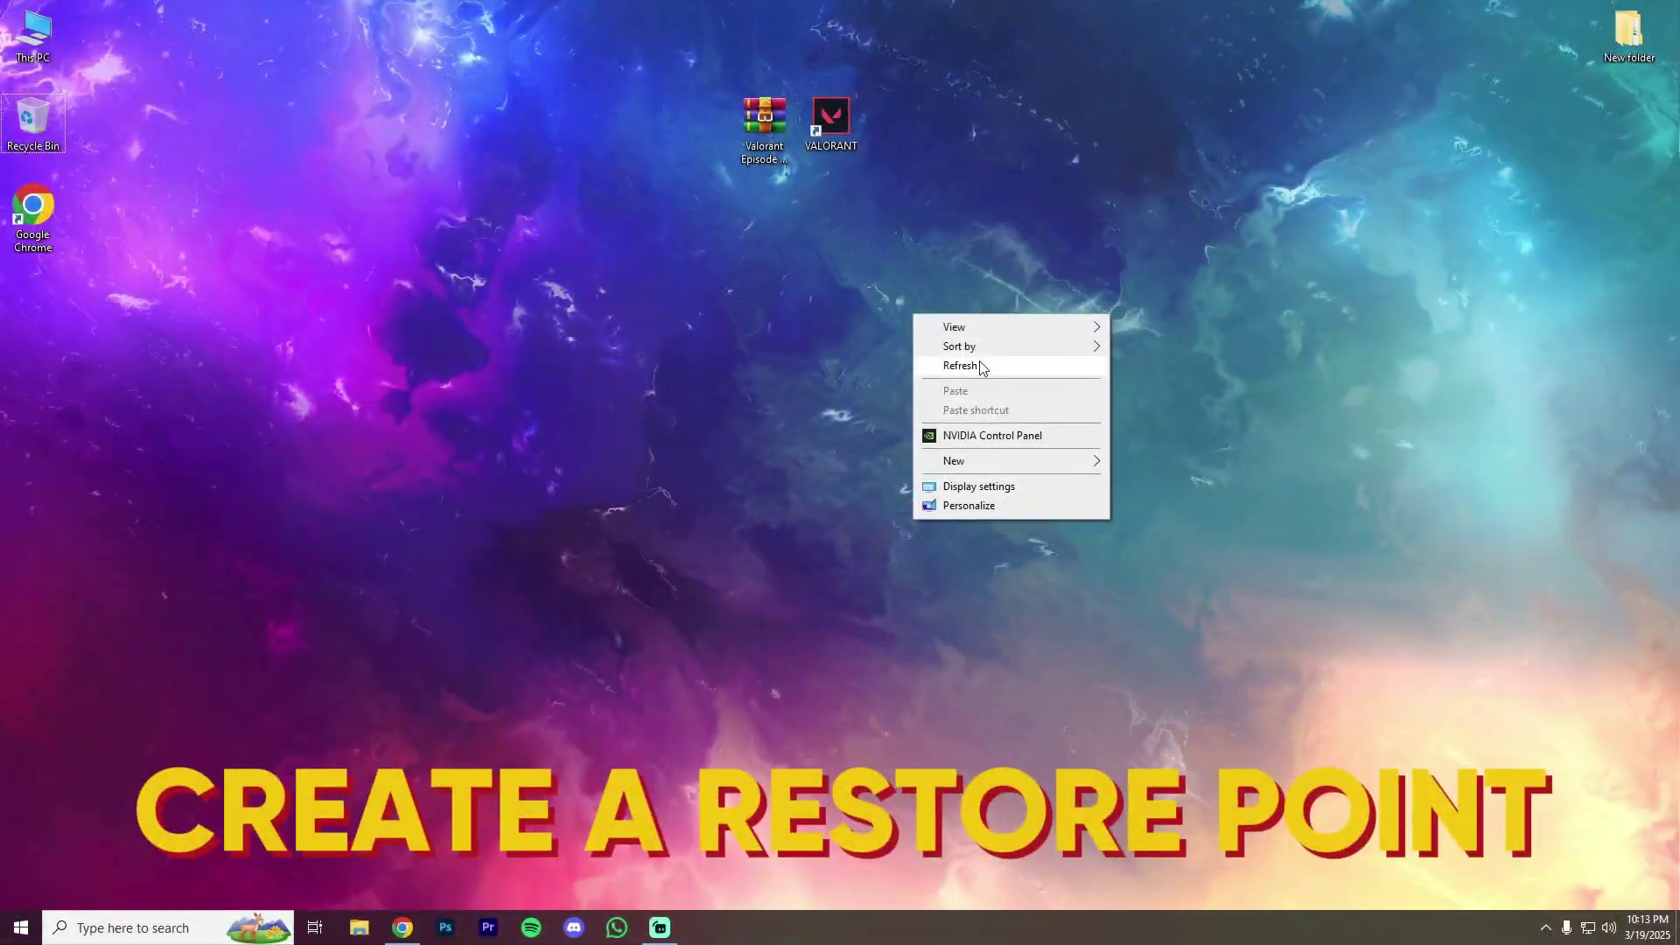
Refresh the desktop and search Windows for "restore point" to open the Create a restore point settings
click(979, 361)
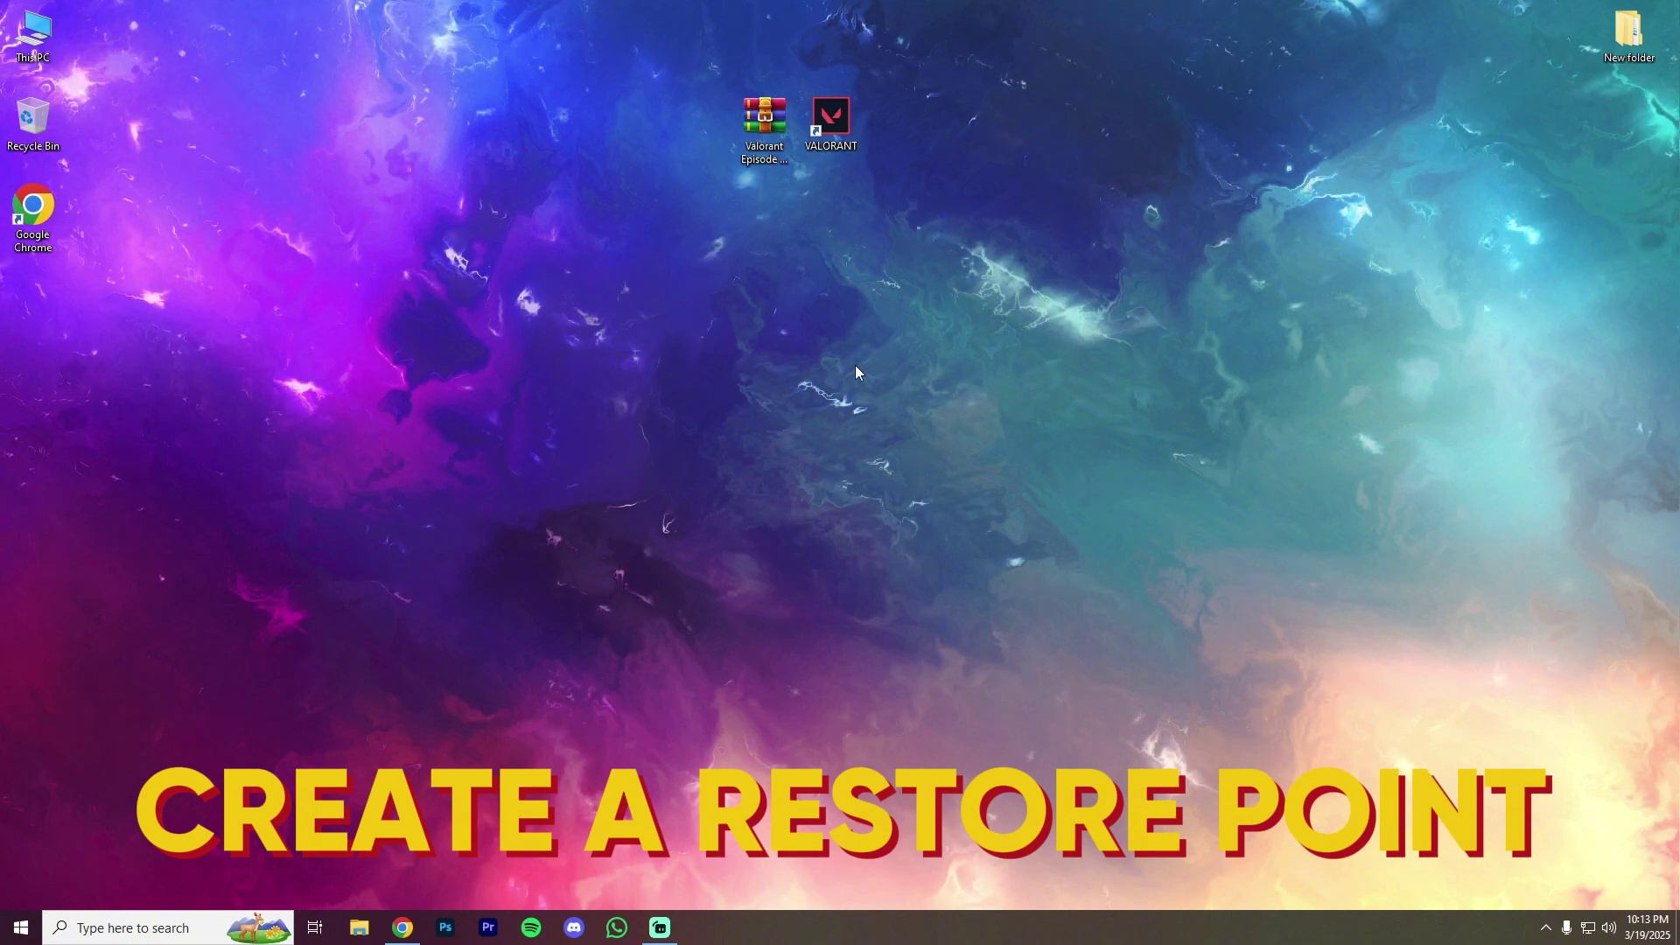
click(210, 930)
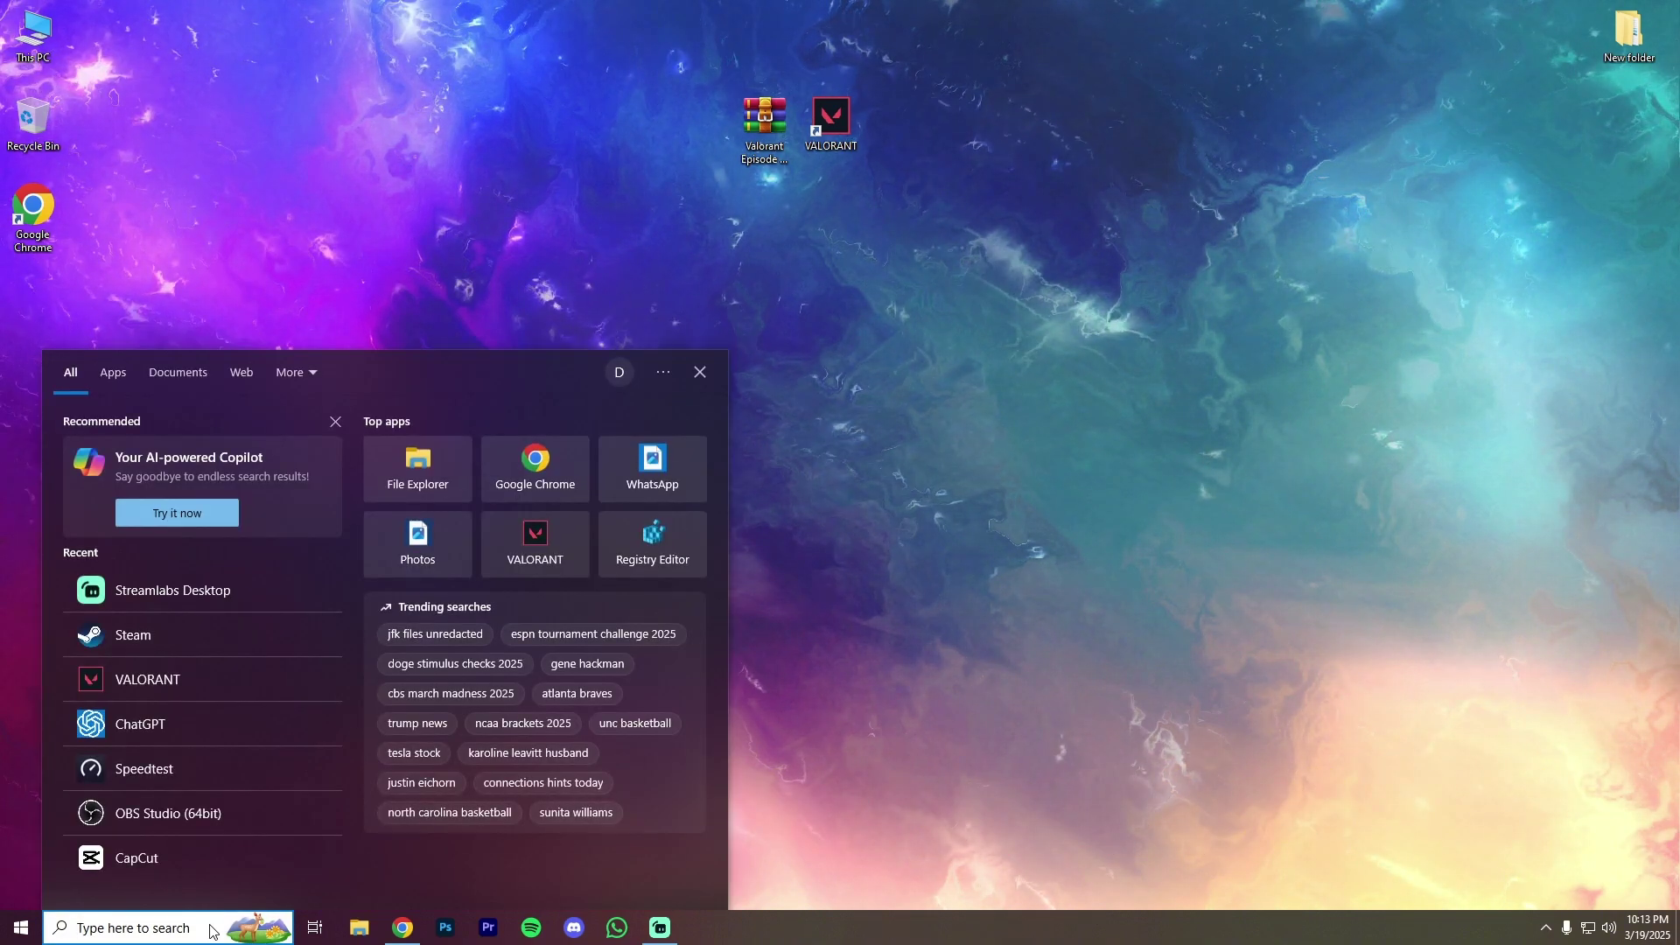
text(resto)
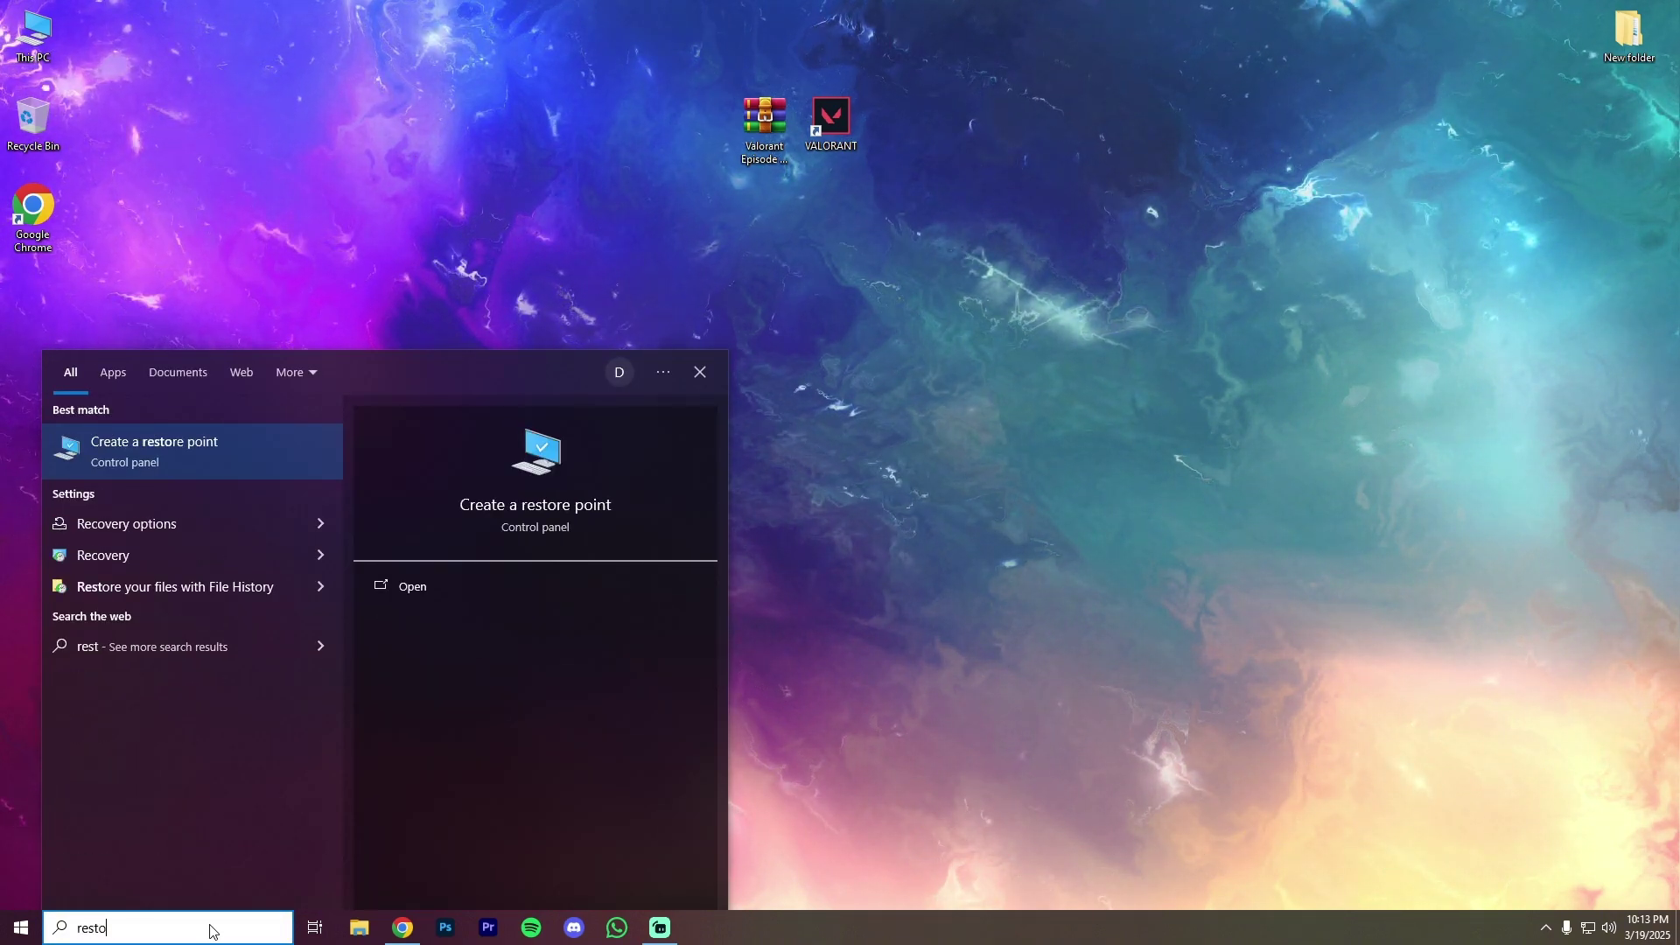
text(re point)
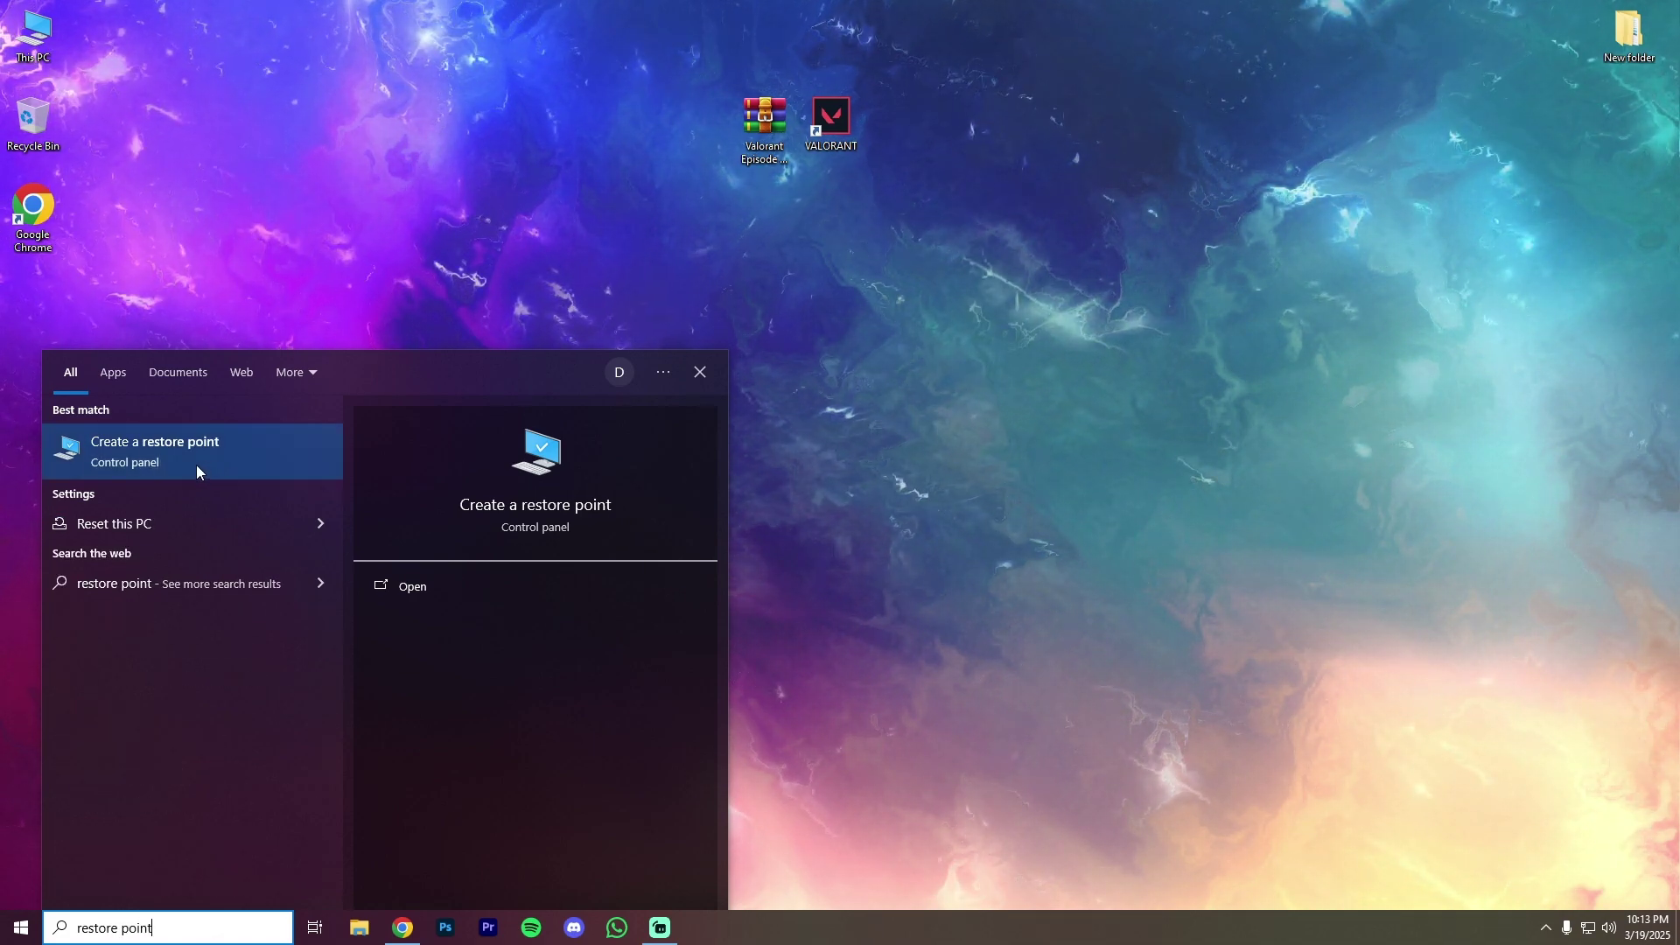
click(244, 457)
drag(325, 147, 759, 184)
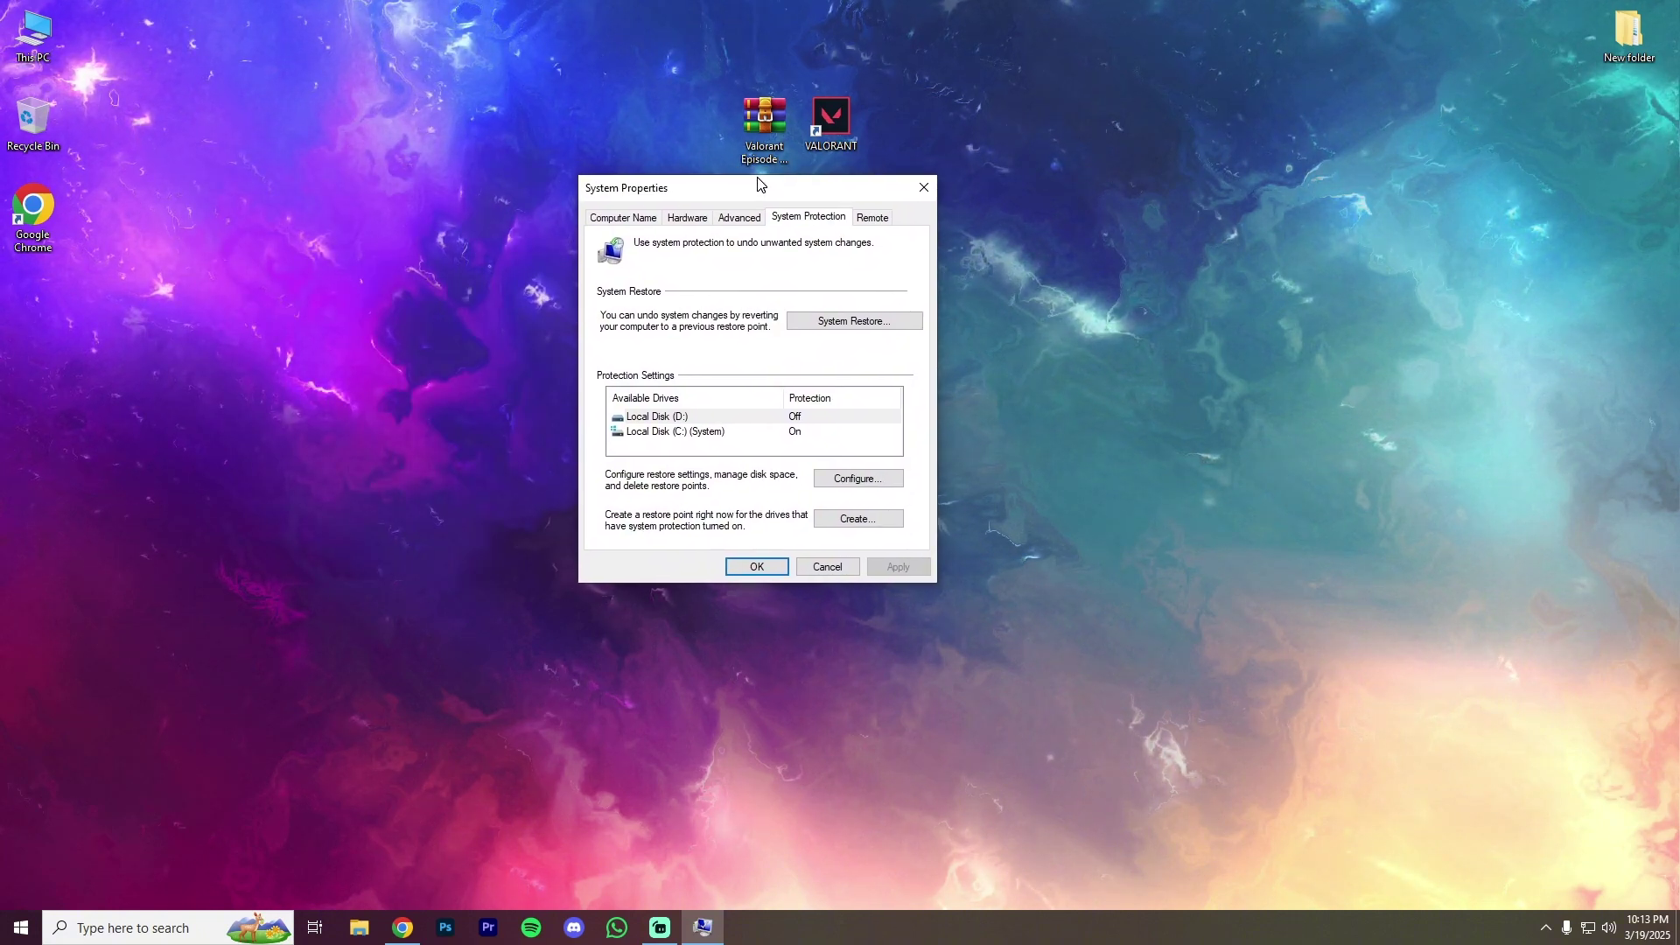
Create a system restore point described as "Restore Point" and close System Properties
click(856, 519)
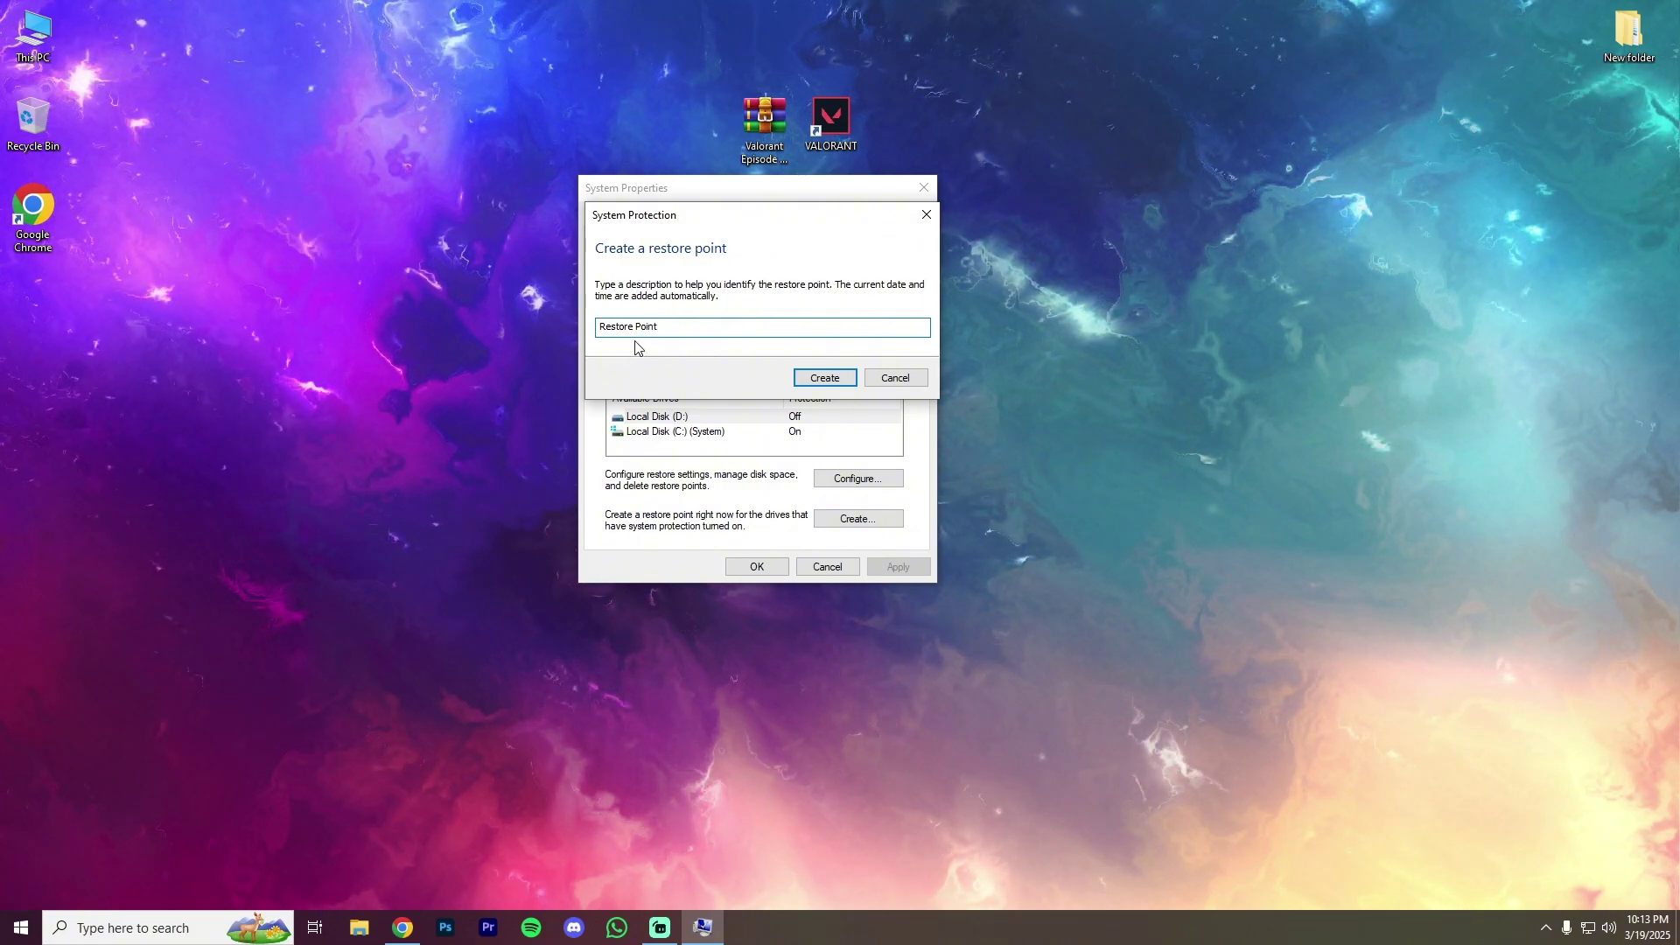
click(809, 381)
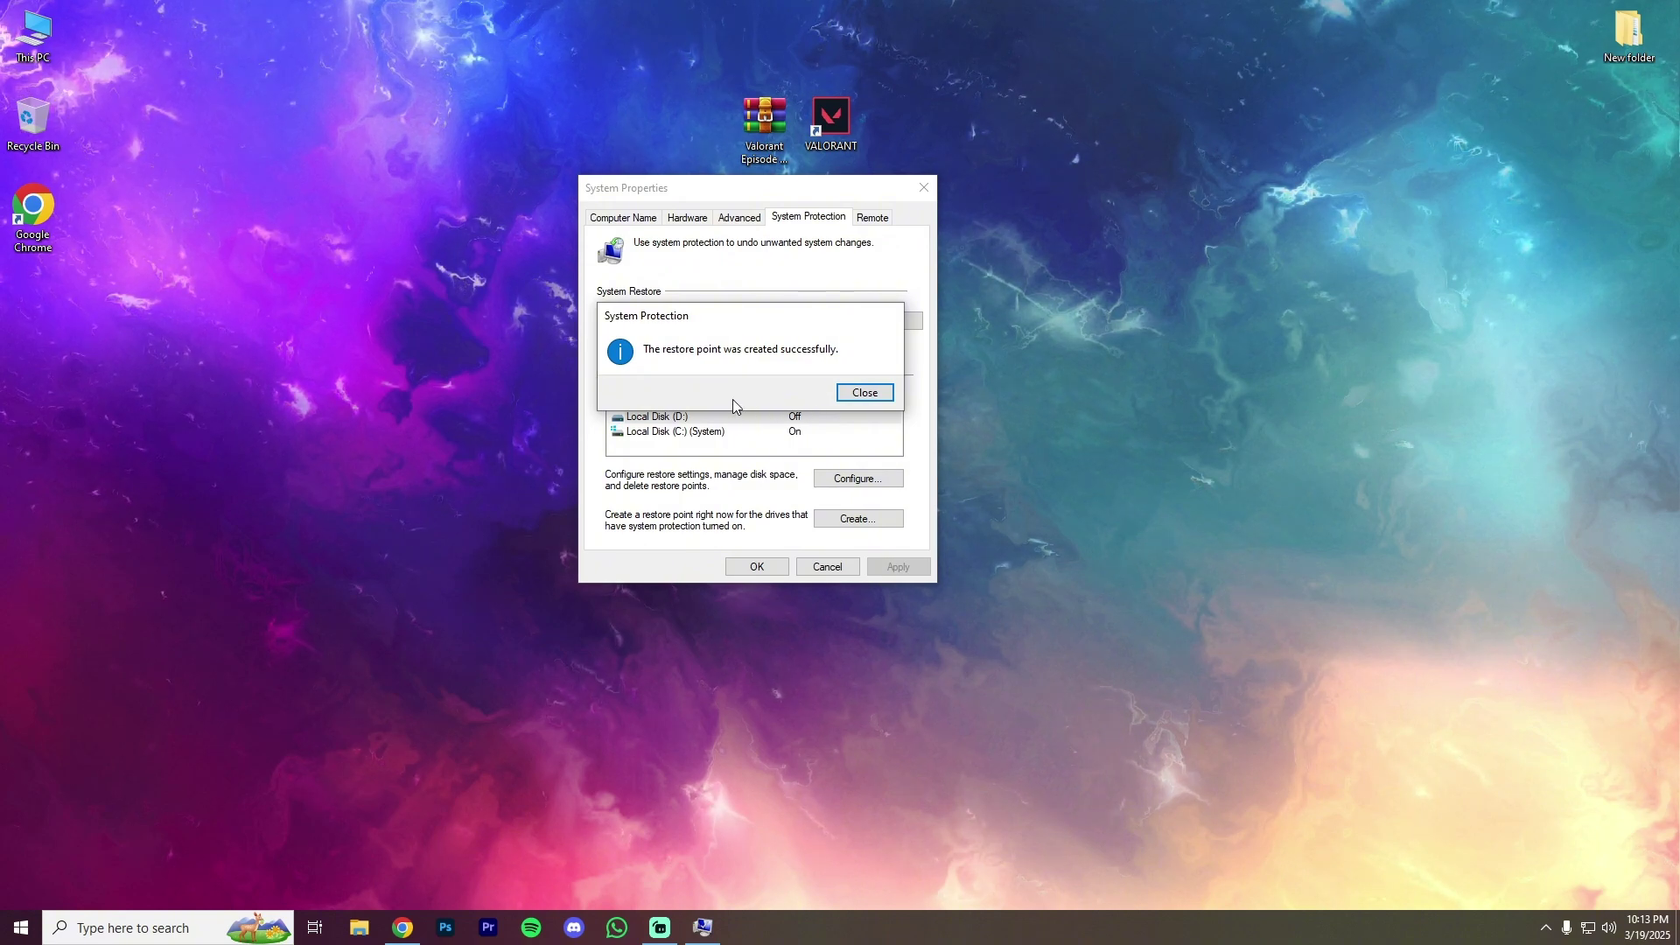
click(858, 393)
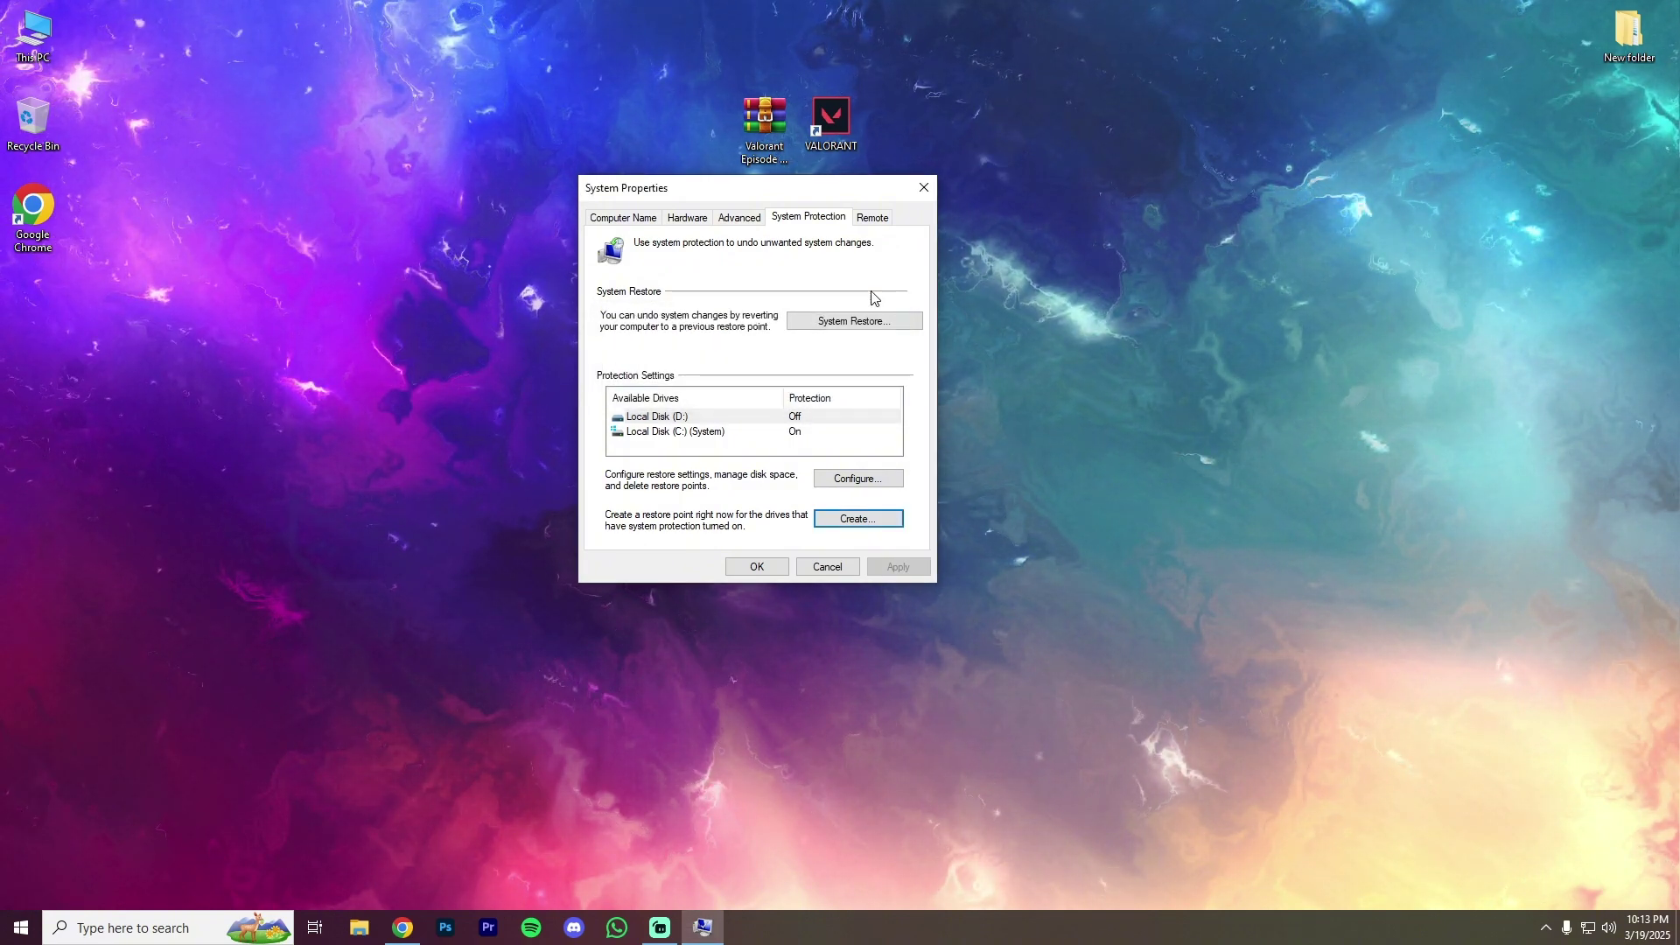
click(923, 189)
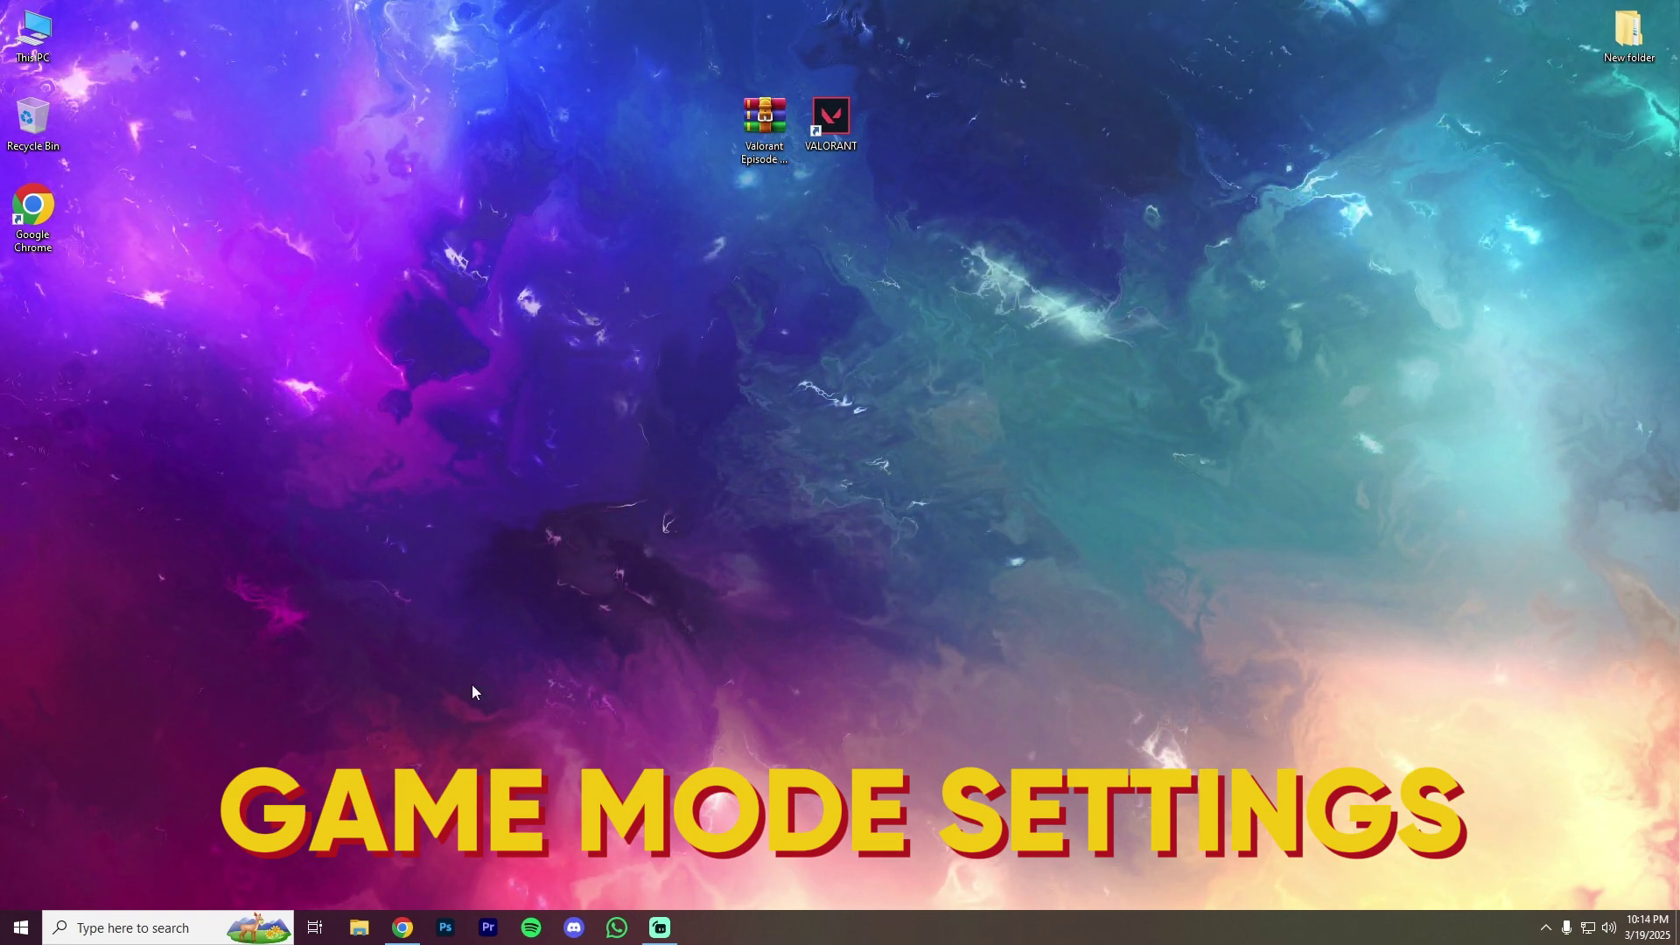
Find the Game Mode settings through a Windows search for "game mode" and leave Game Mode switched on
click(189, 932)
text(gam)
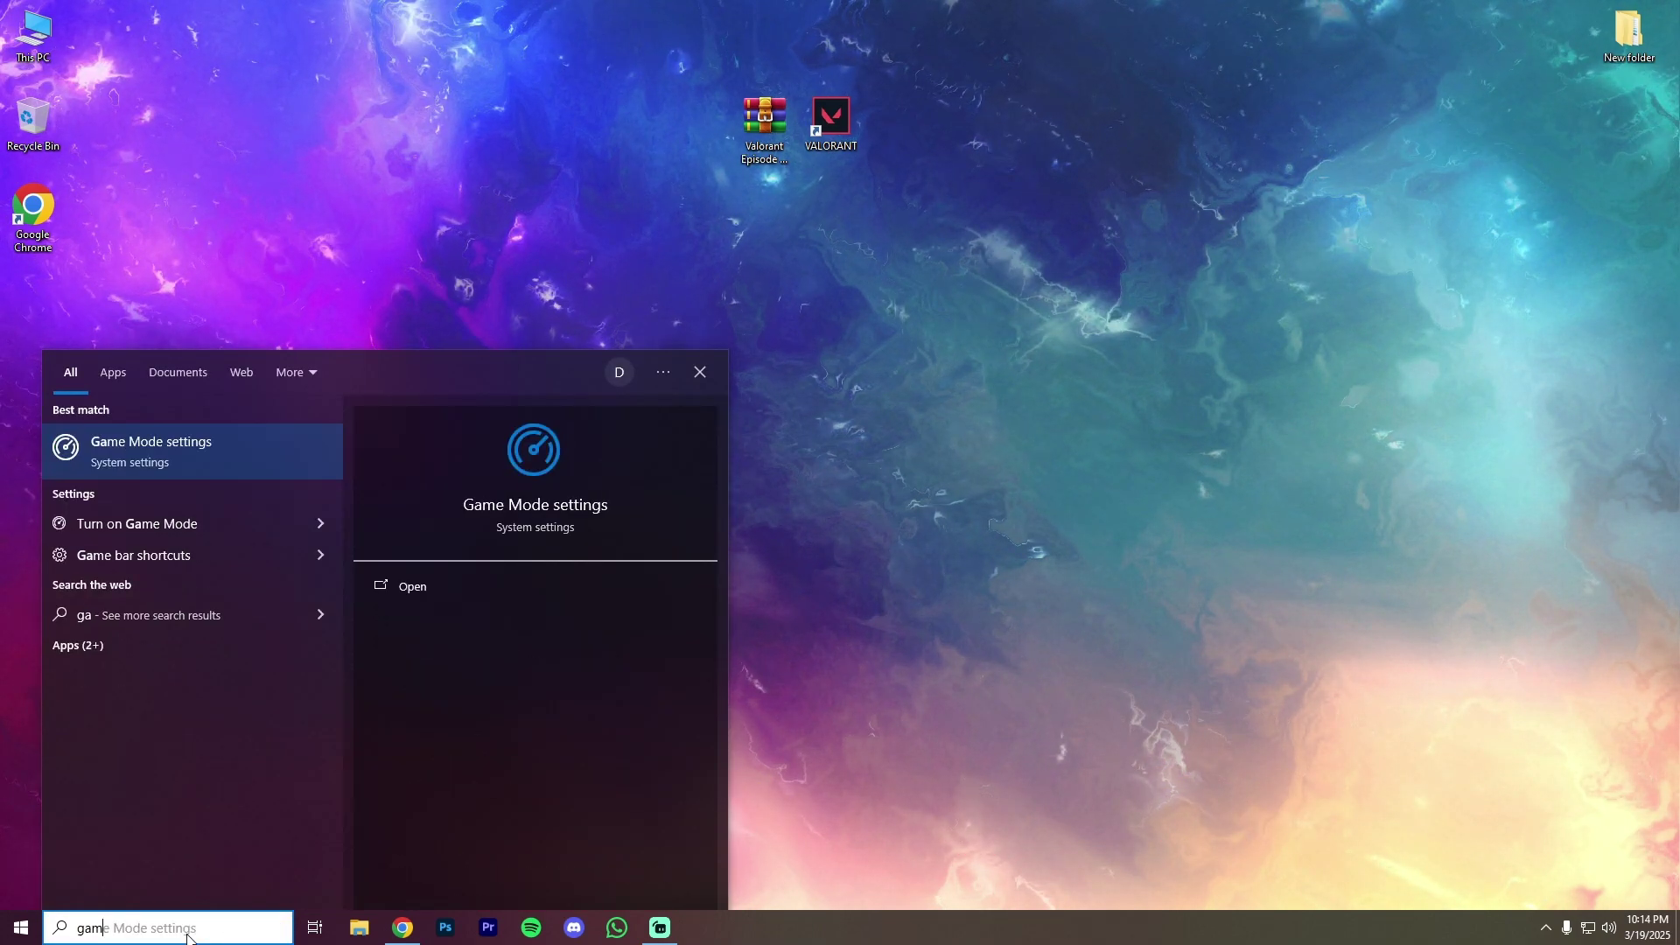
text(e mode)
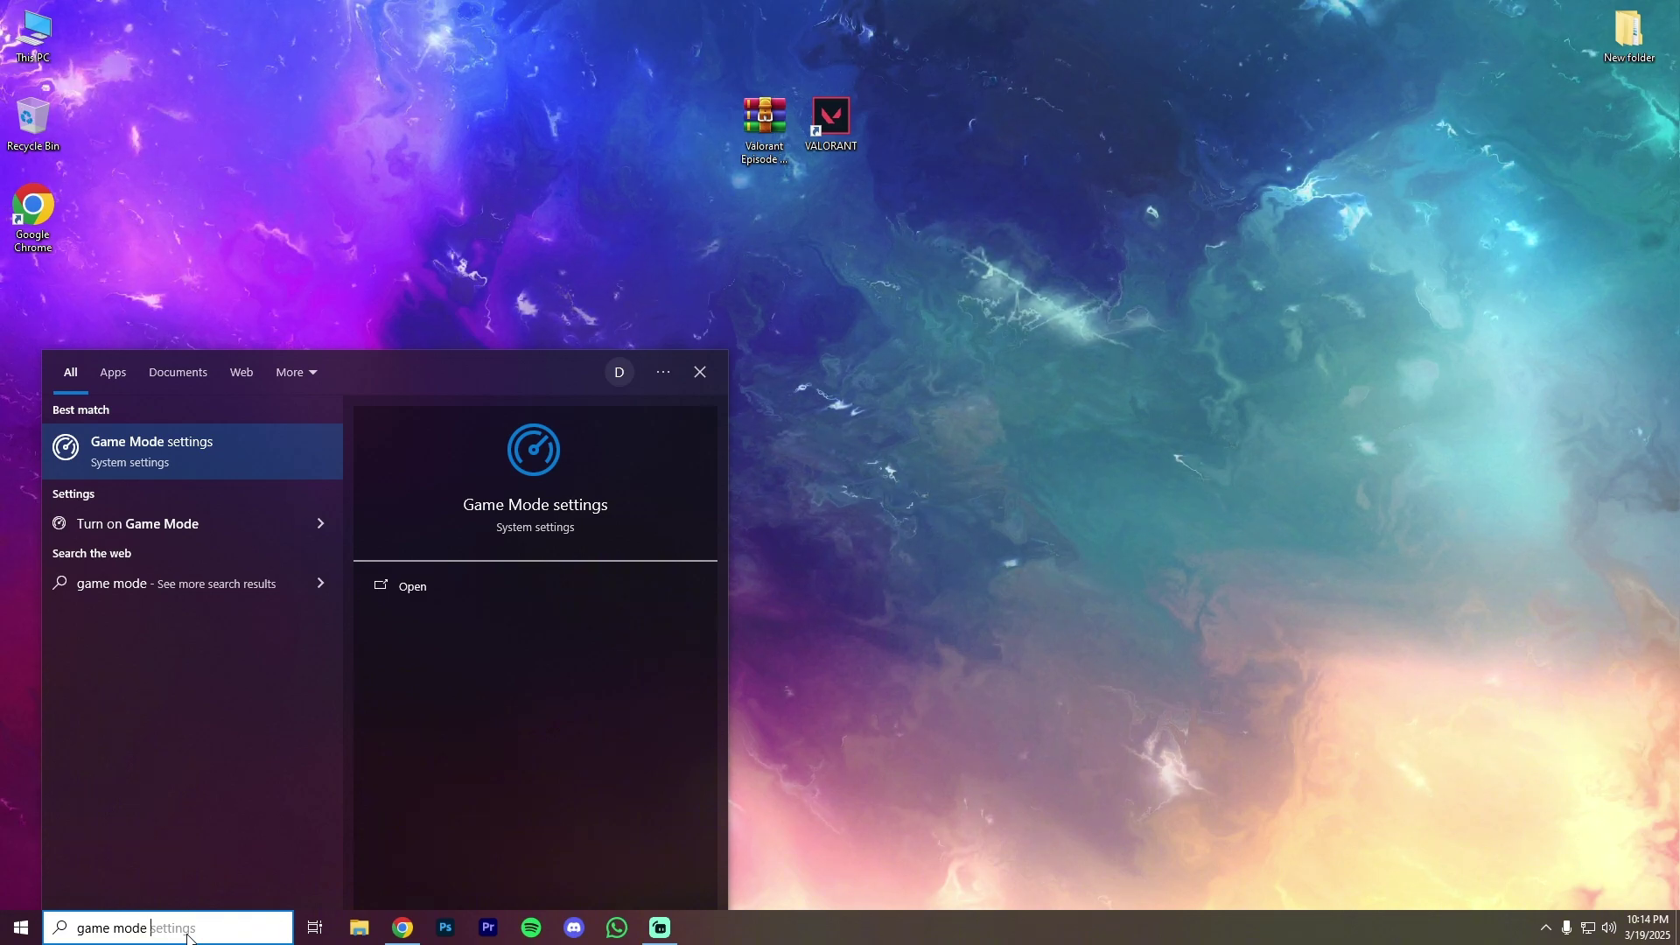
click(174, 448)
click(320, 168)
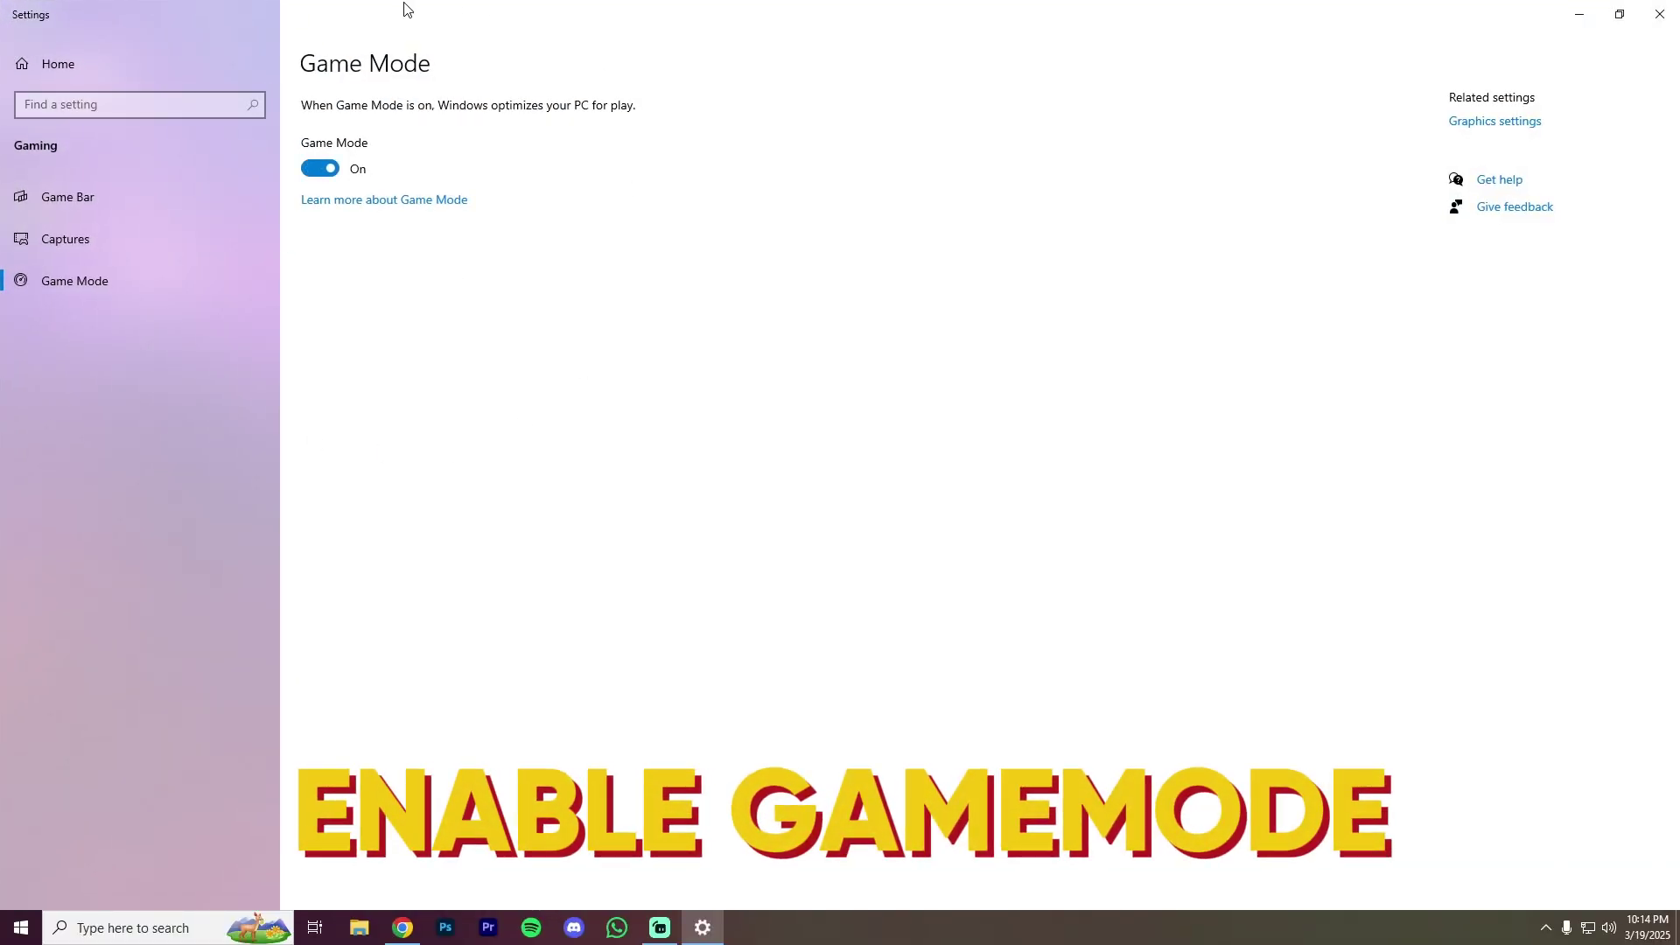
click(321, 168)
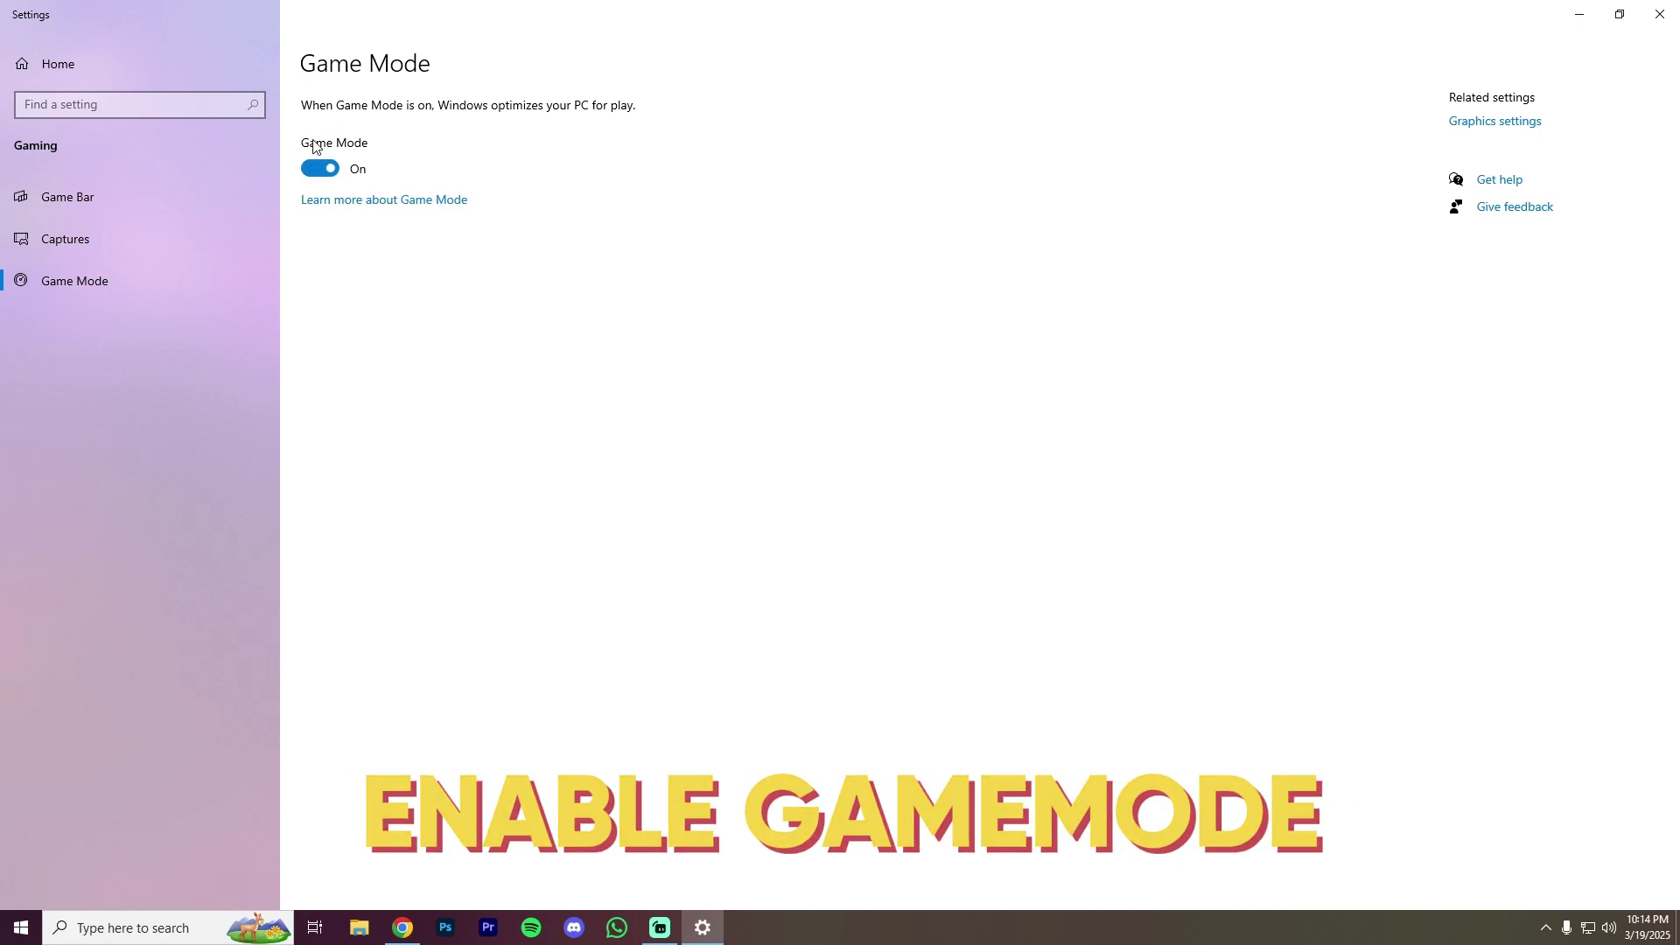
Review the Game Bar and Game Mode pages and close the Settings window
click(61, 198)
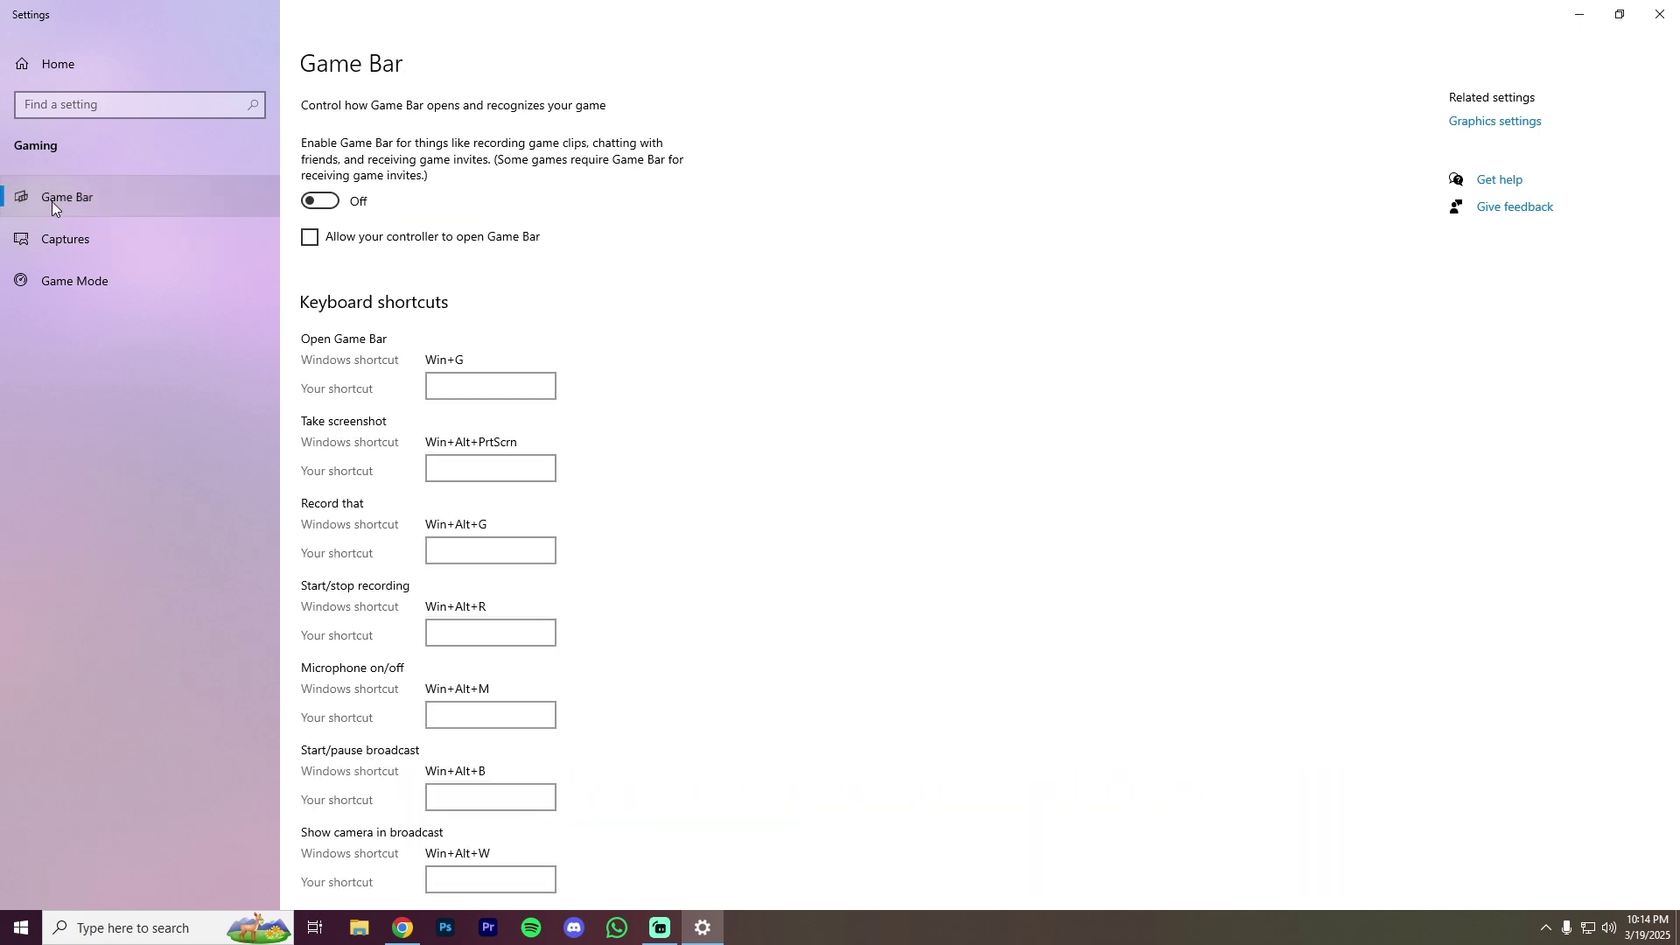
click(315, 236)
click(250, 278)
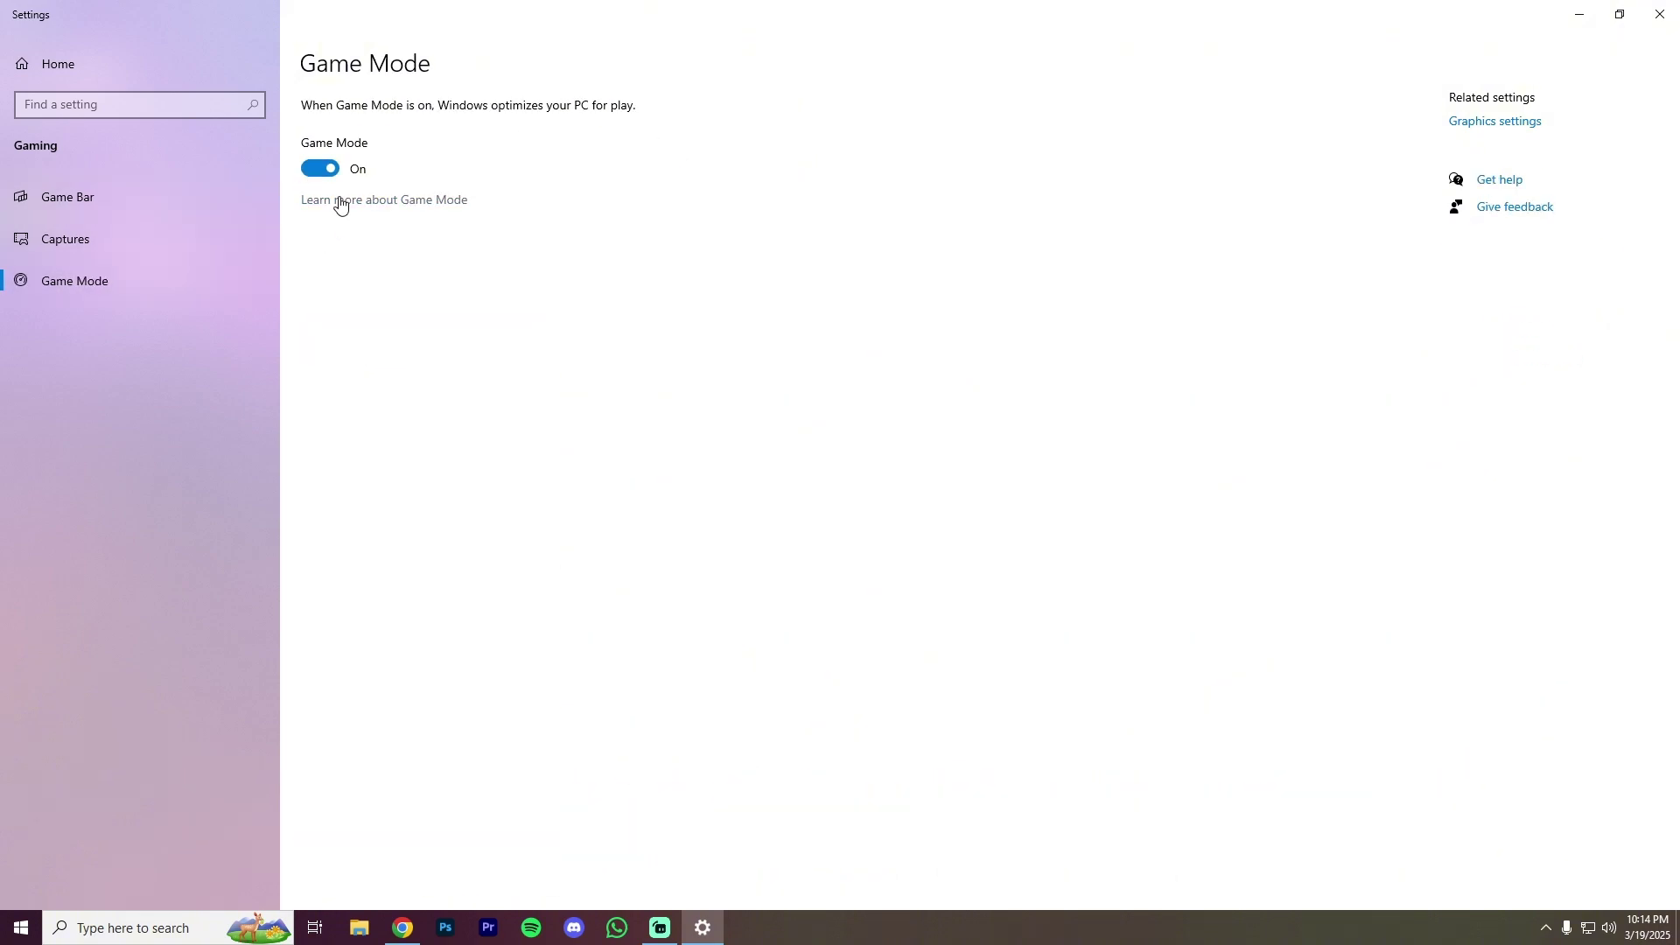
click(1660, 14)
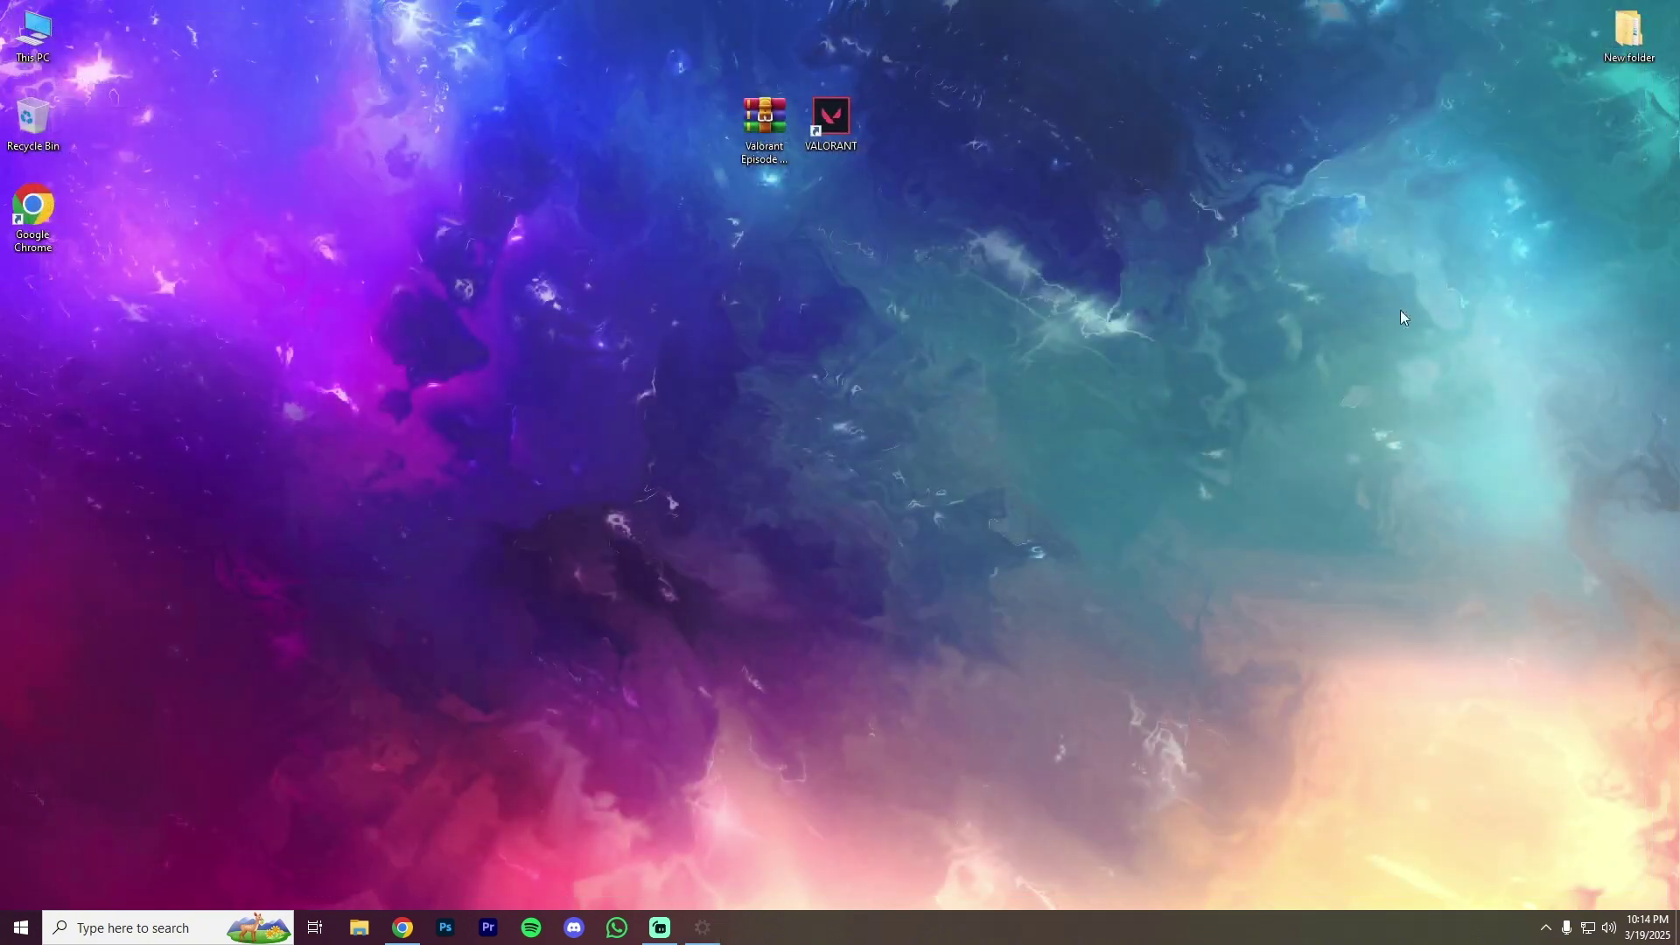
Refresh the desktop and search Windows for "background apps" to open the Background apps settings
right_click(906, 292)
click(957, 339)
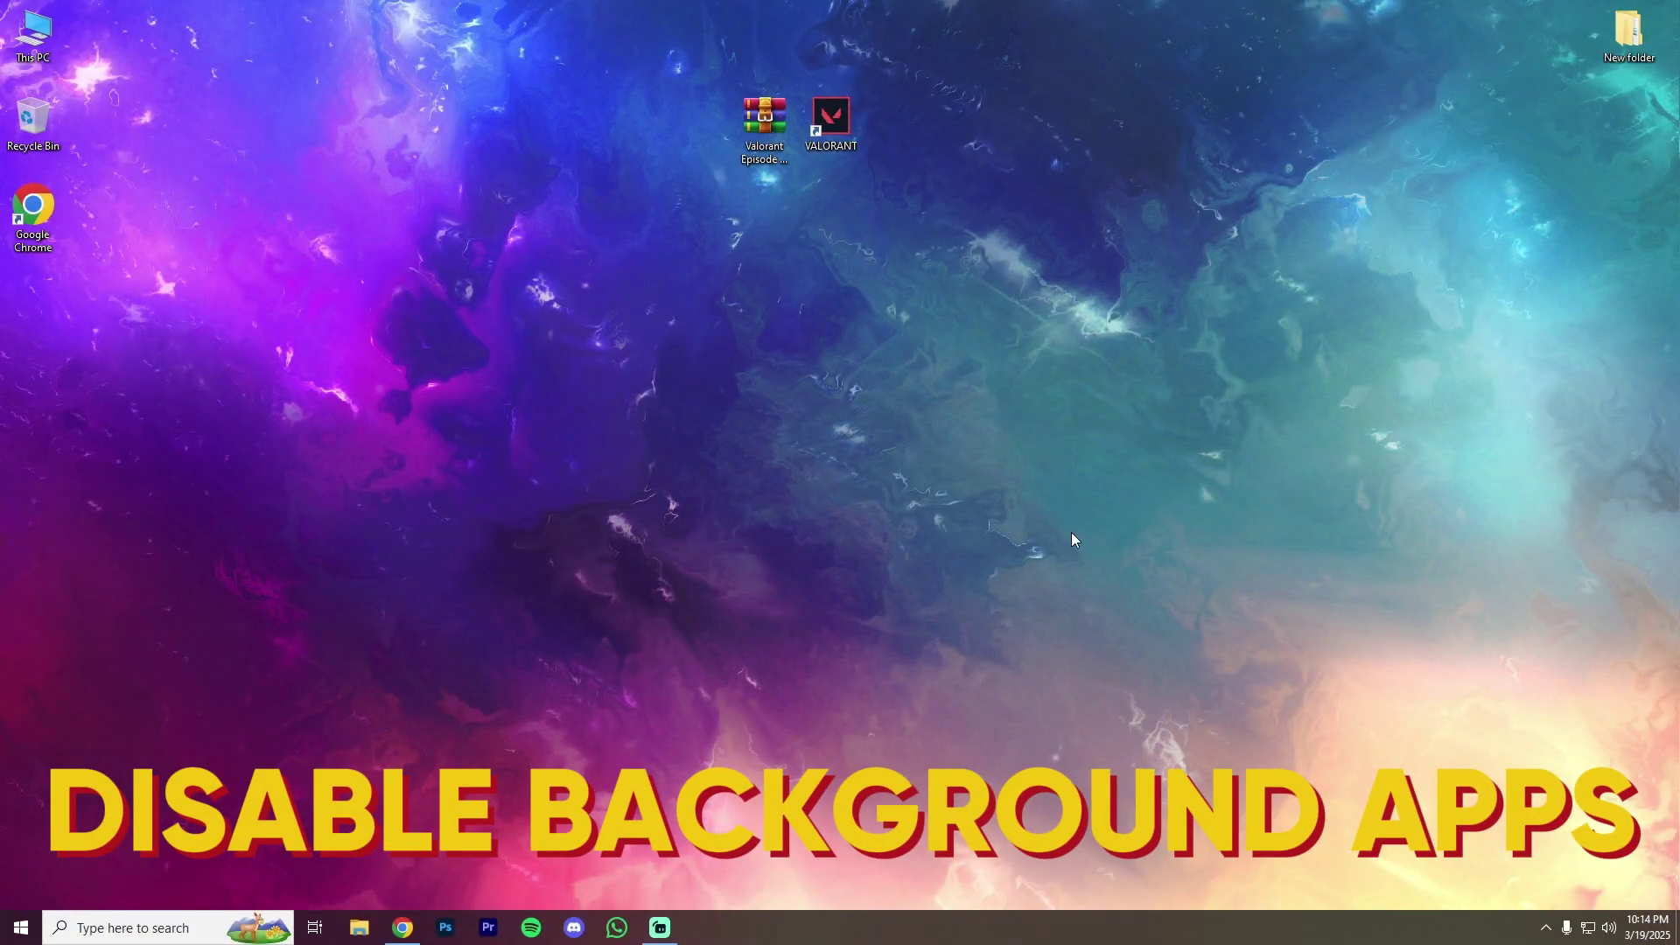
click(172, 927)
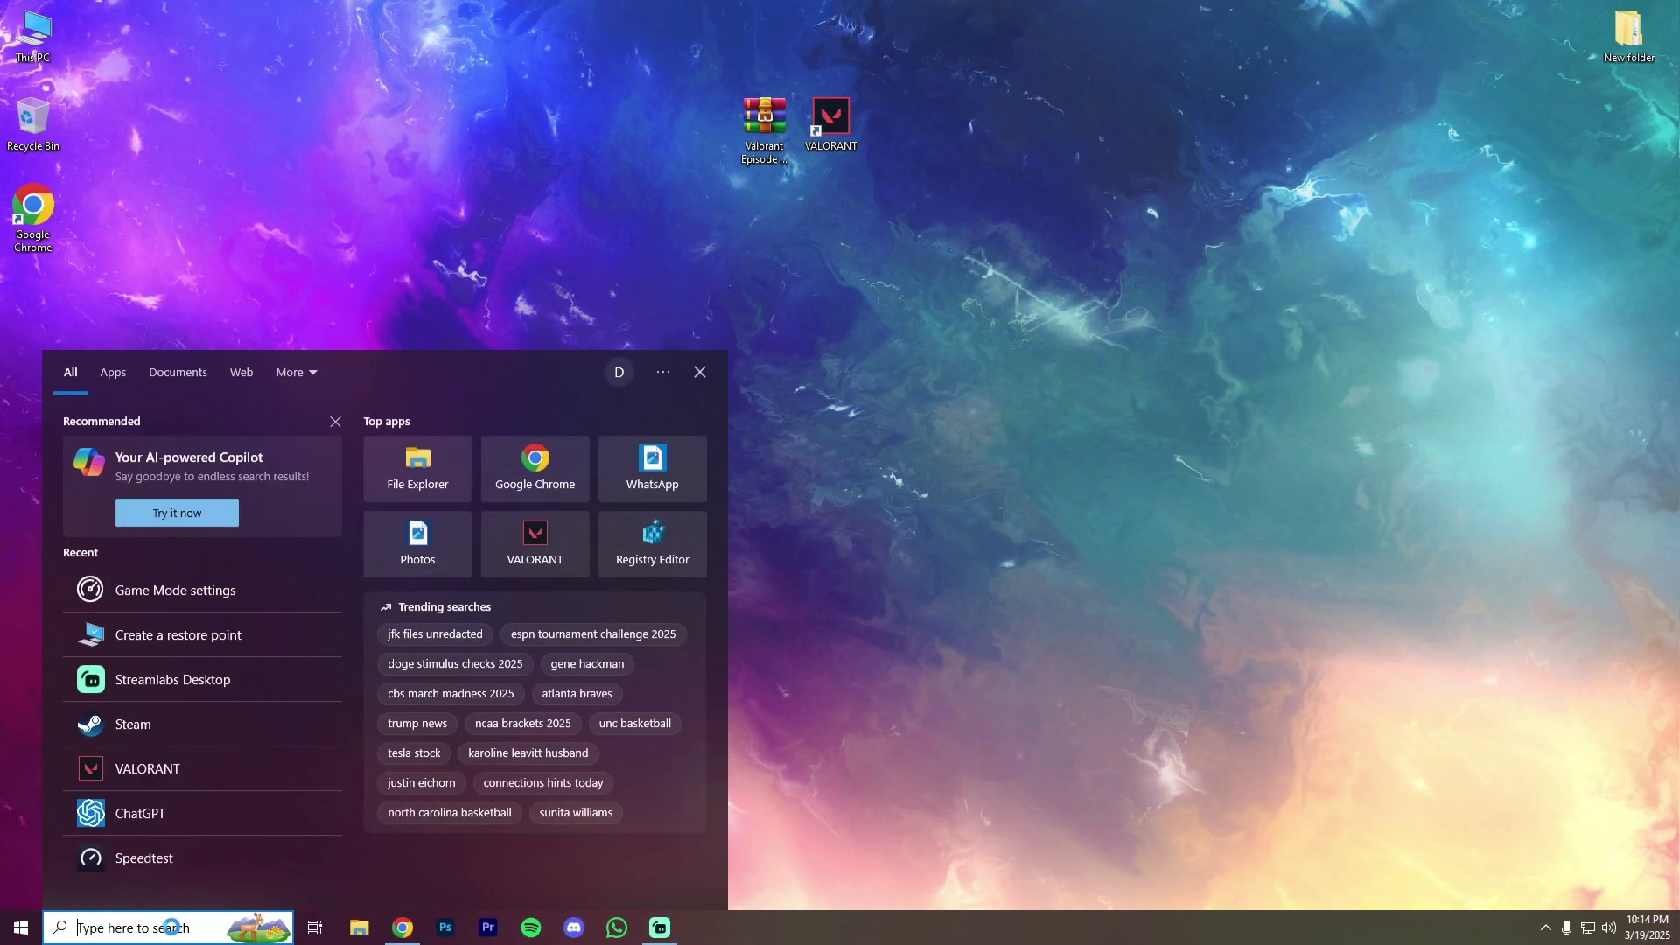
text(background aproun)
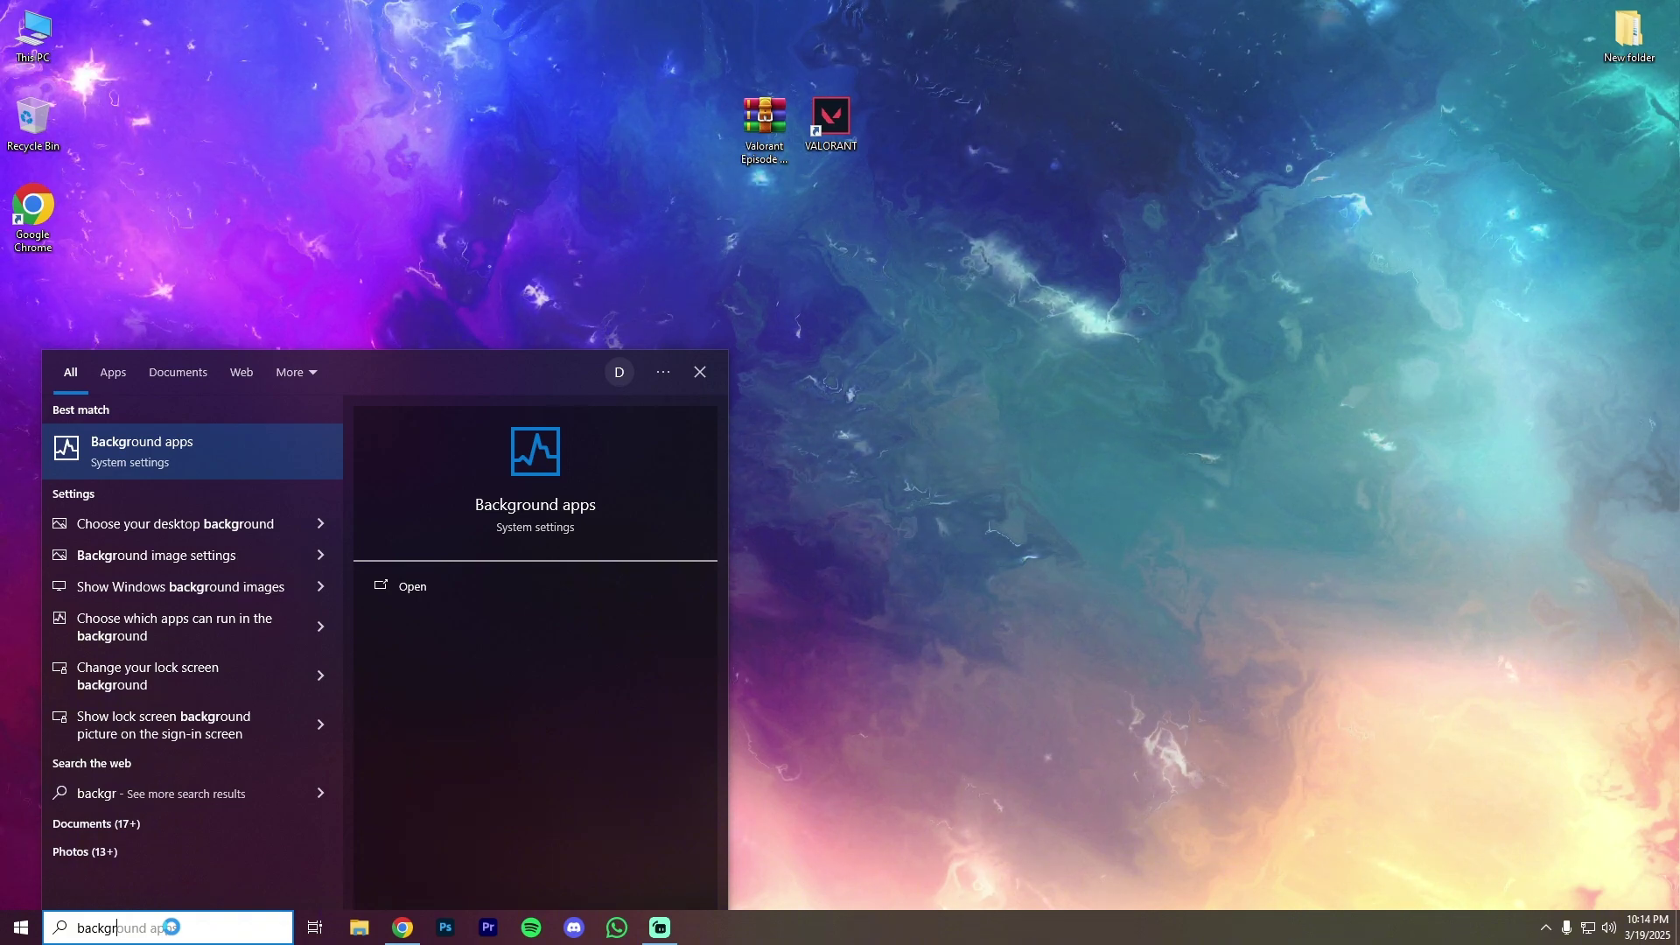
text(d apps)
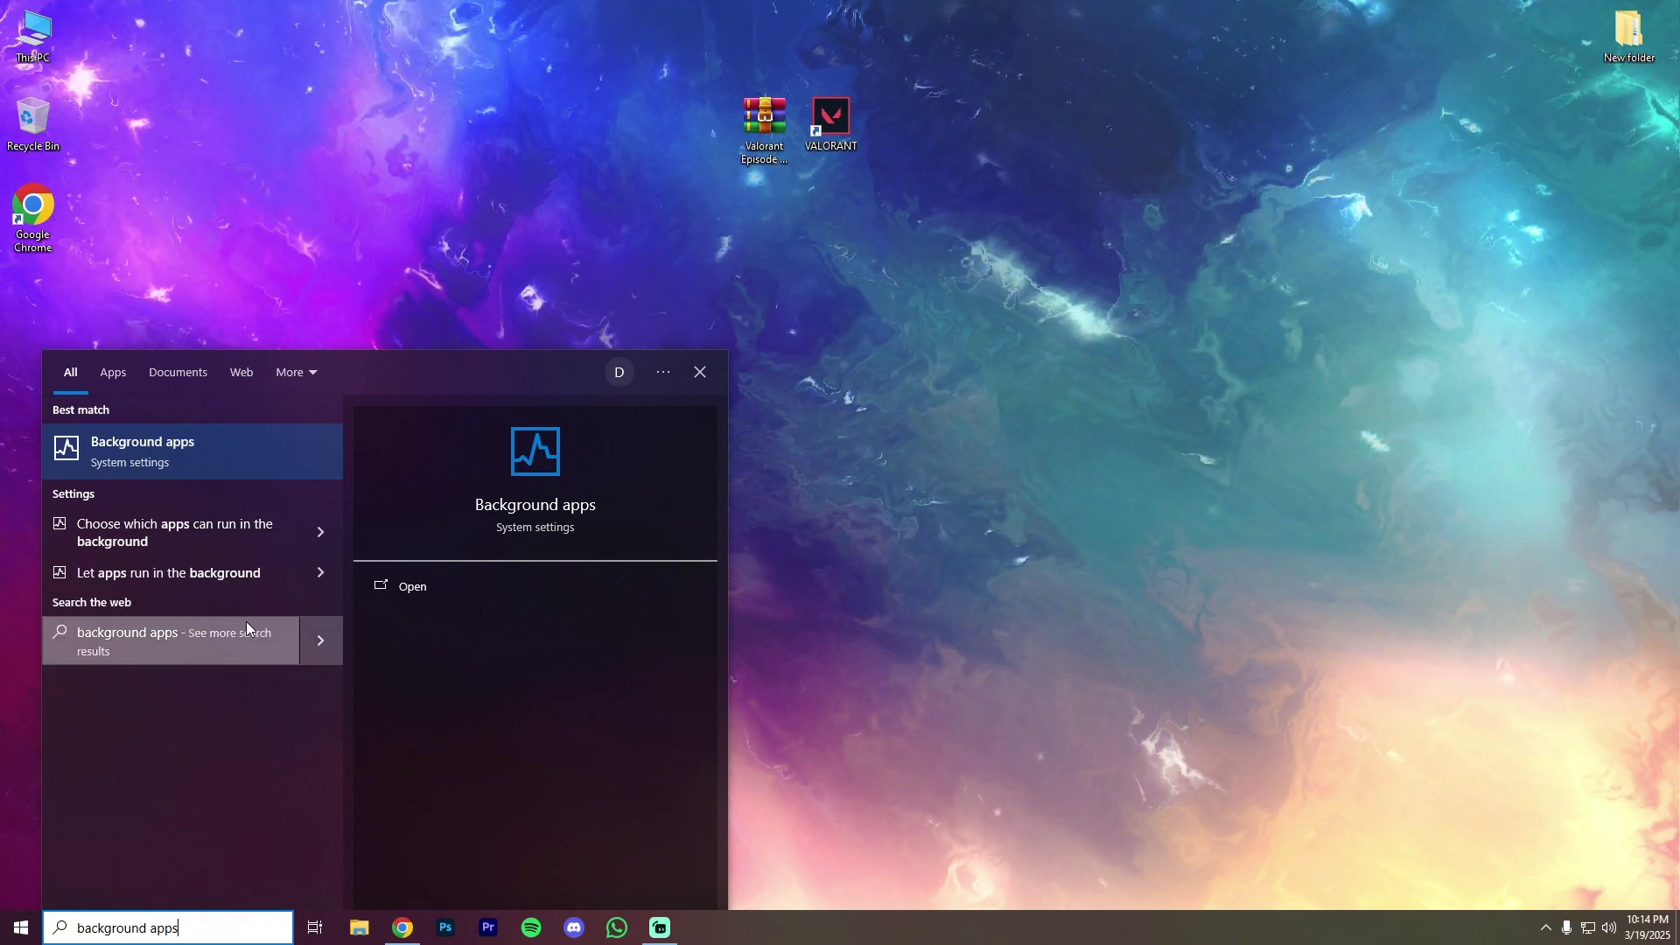
click(240, 454)
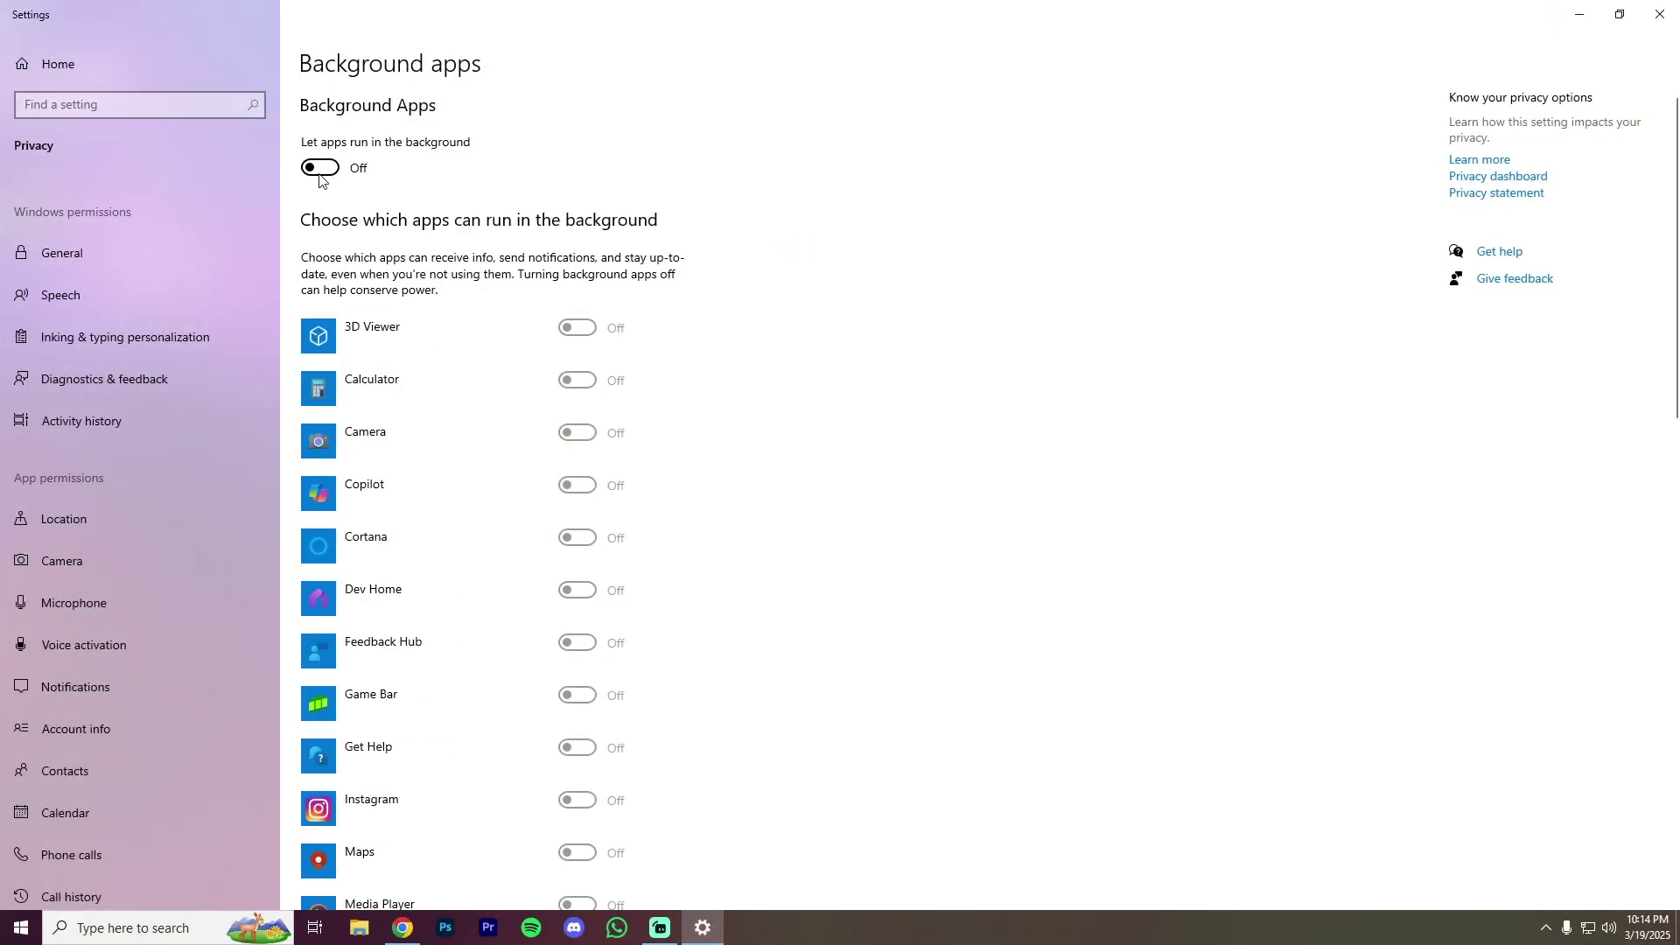
Allow apps to run in the background, look through the app list, and turn background running off again
click(319, 168)
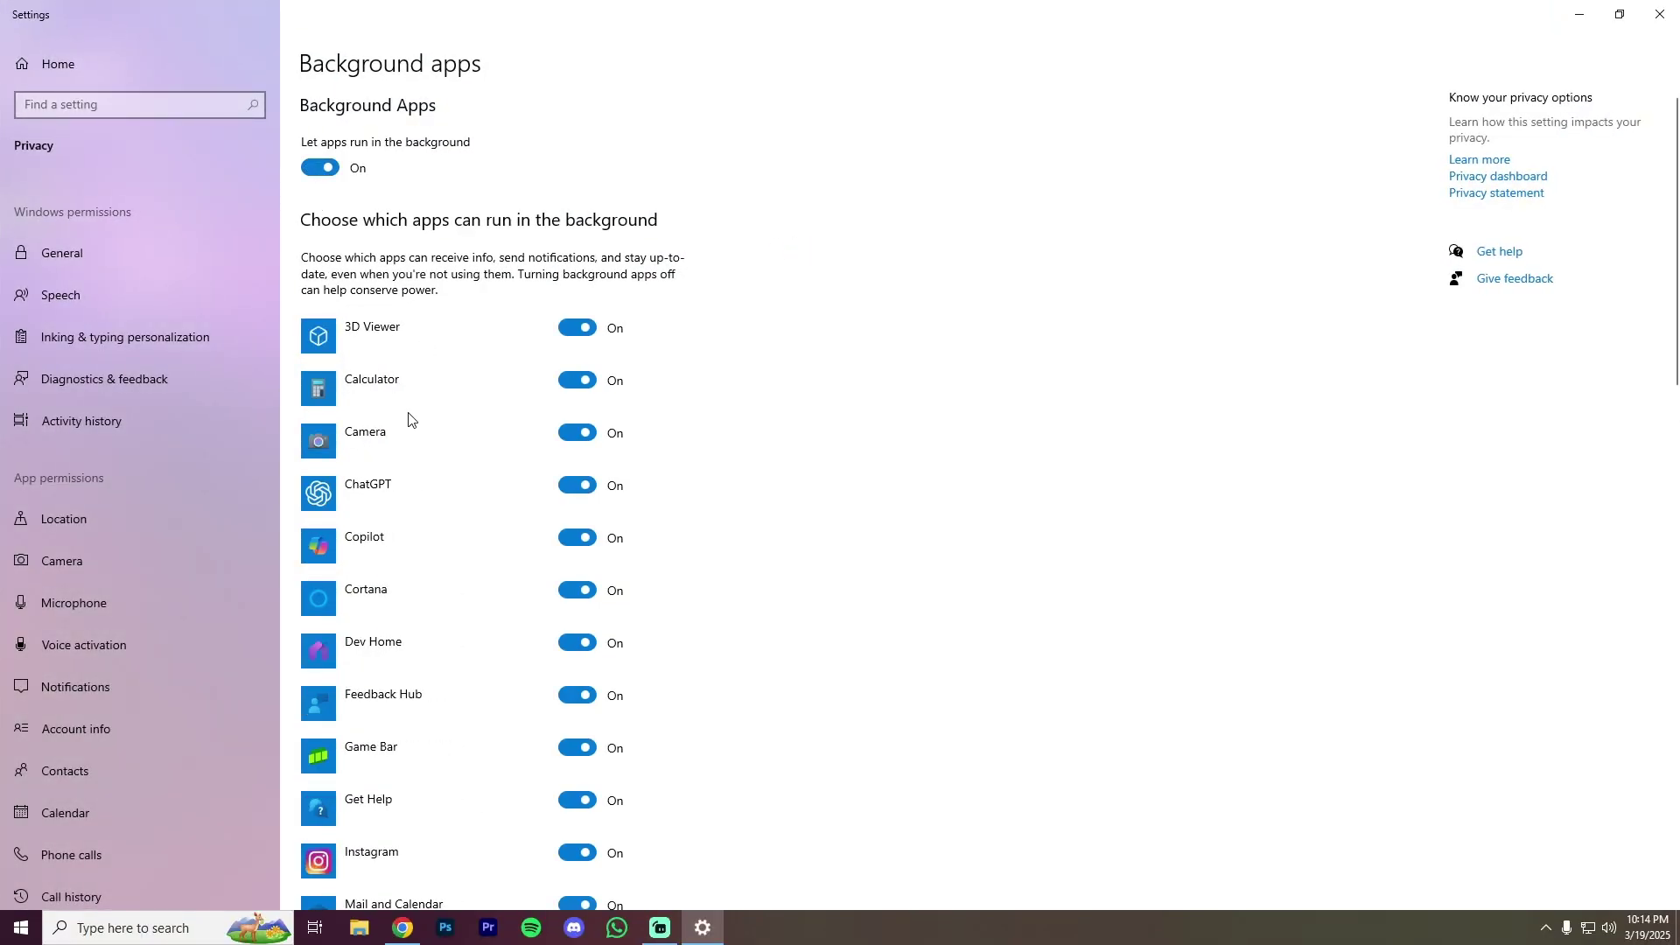
scroll(536, 536, down, 14)
scroll(536, 536, up, 11)
scroll(536, 537, up, 3)
click(322, 167)
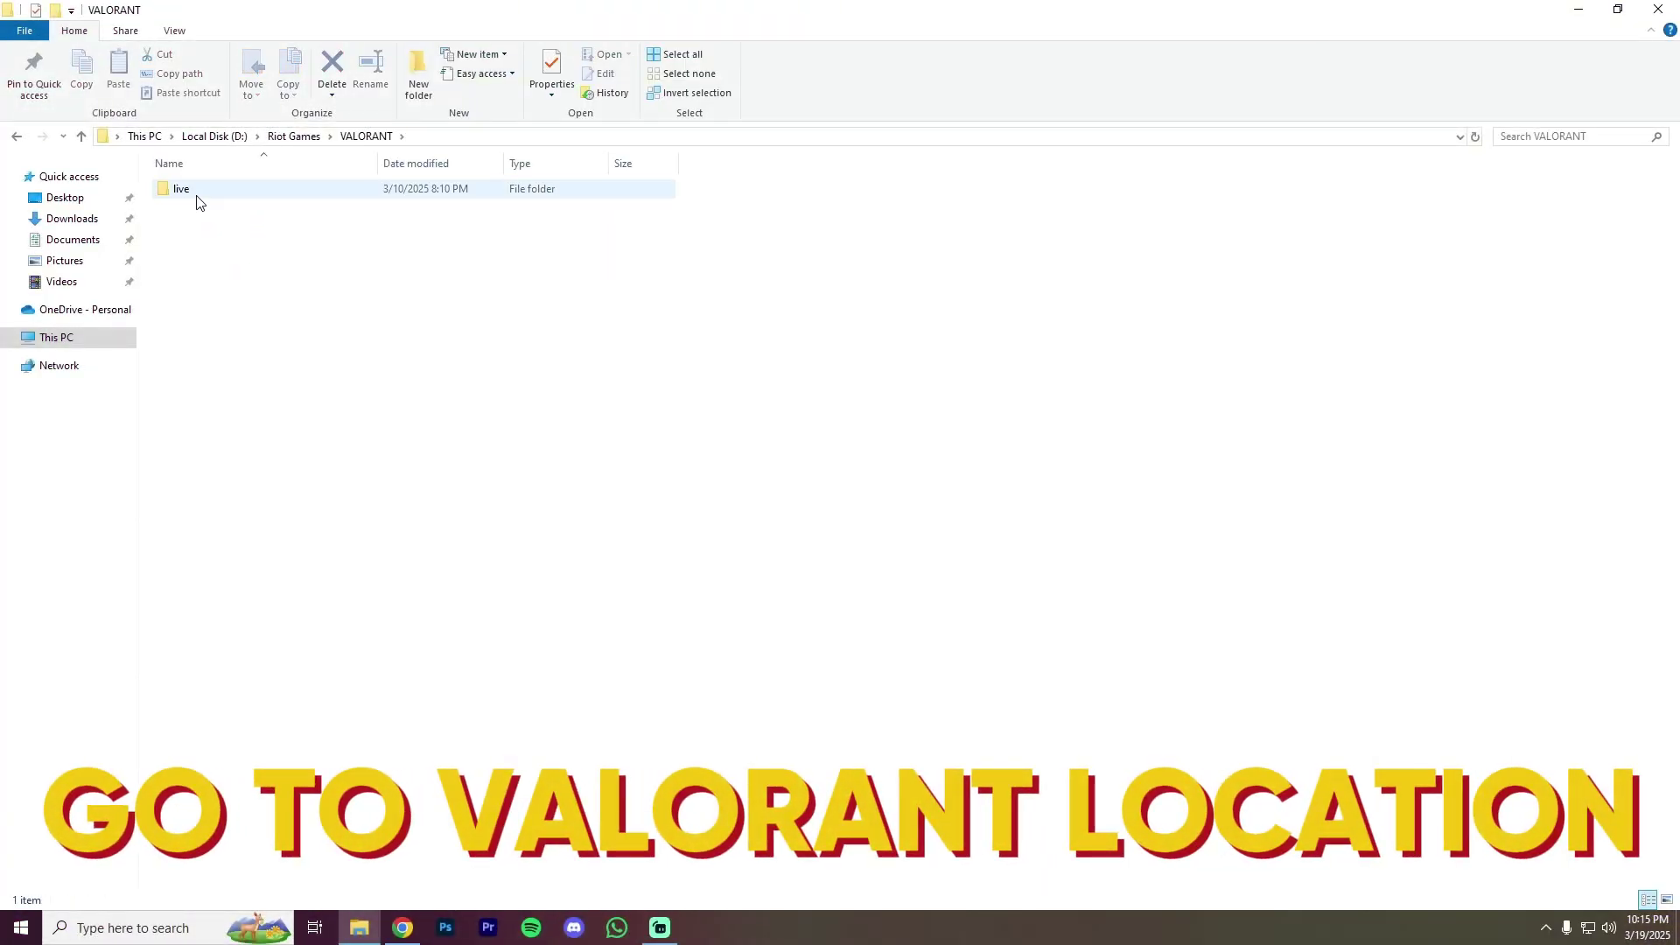
Open the compatibility properties of the VALORANT application in the game's live folder
double_click(196, 190)
click(227, 264)
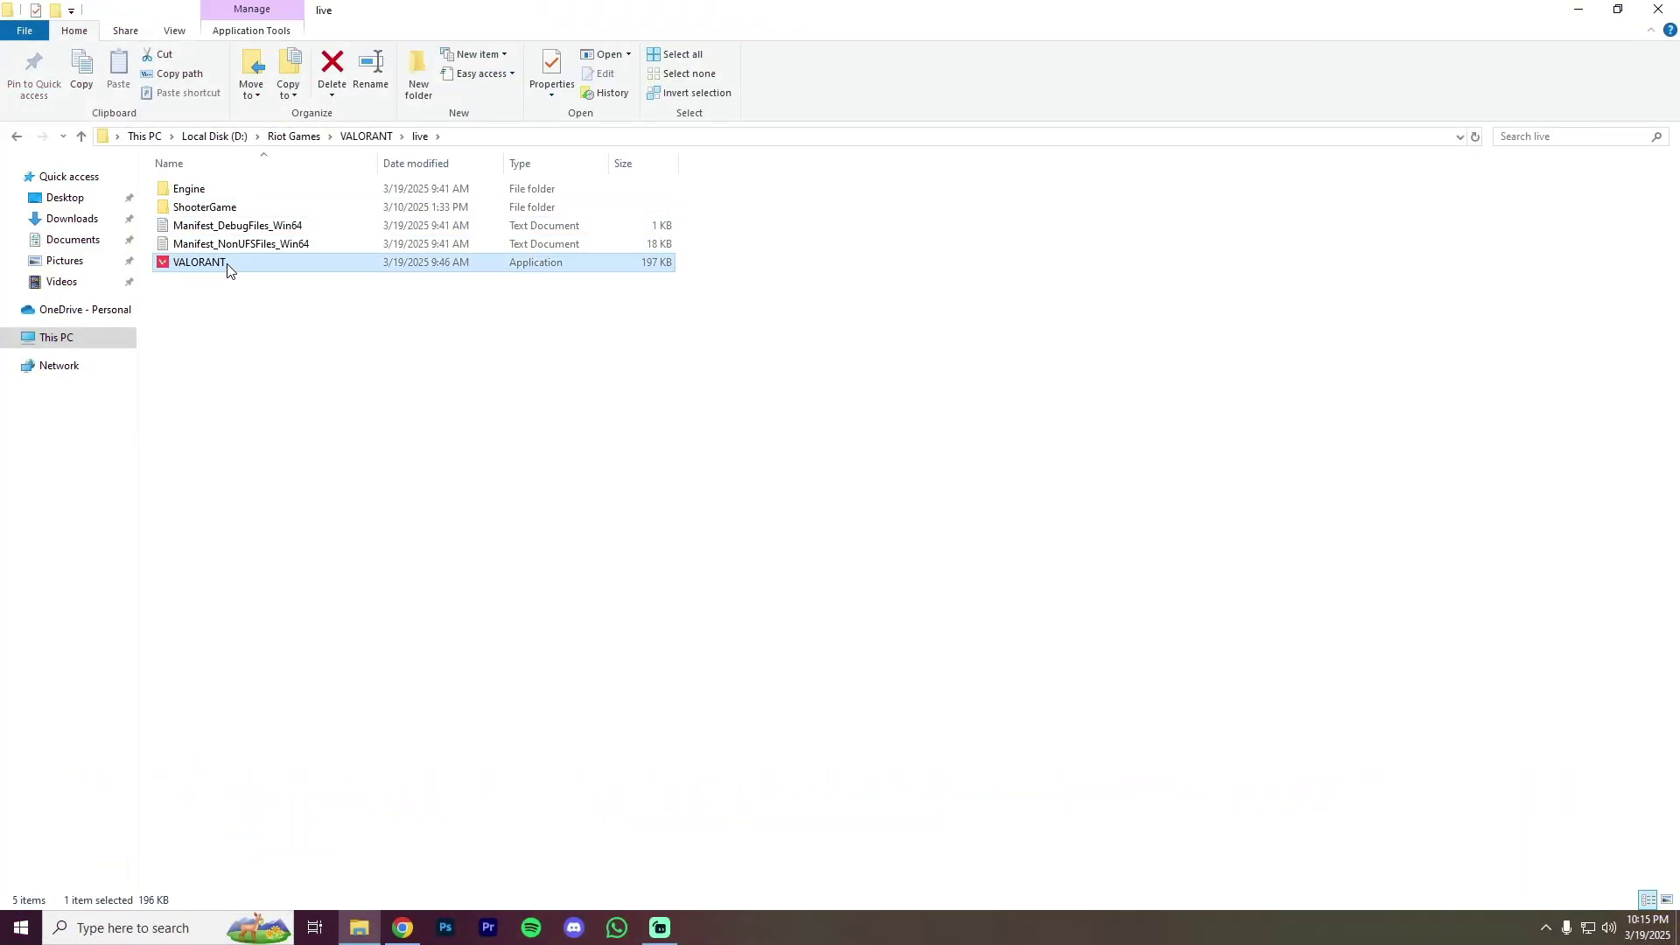
right_click(228, 264)
click(280, 668)
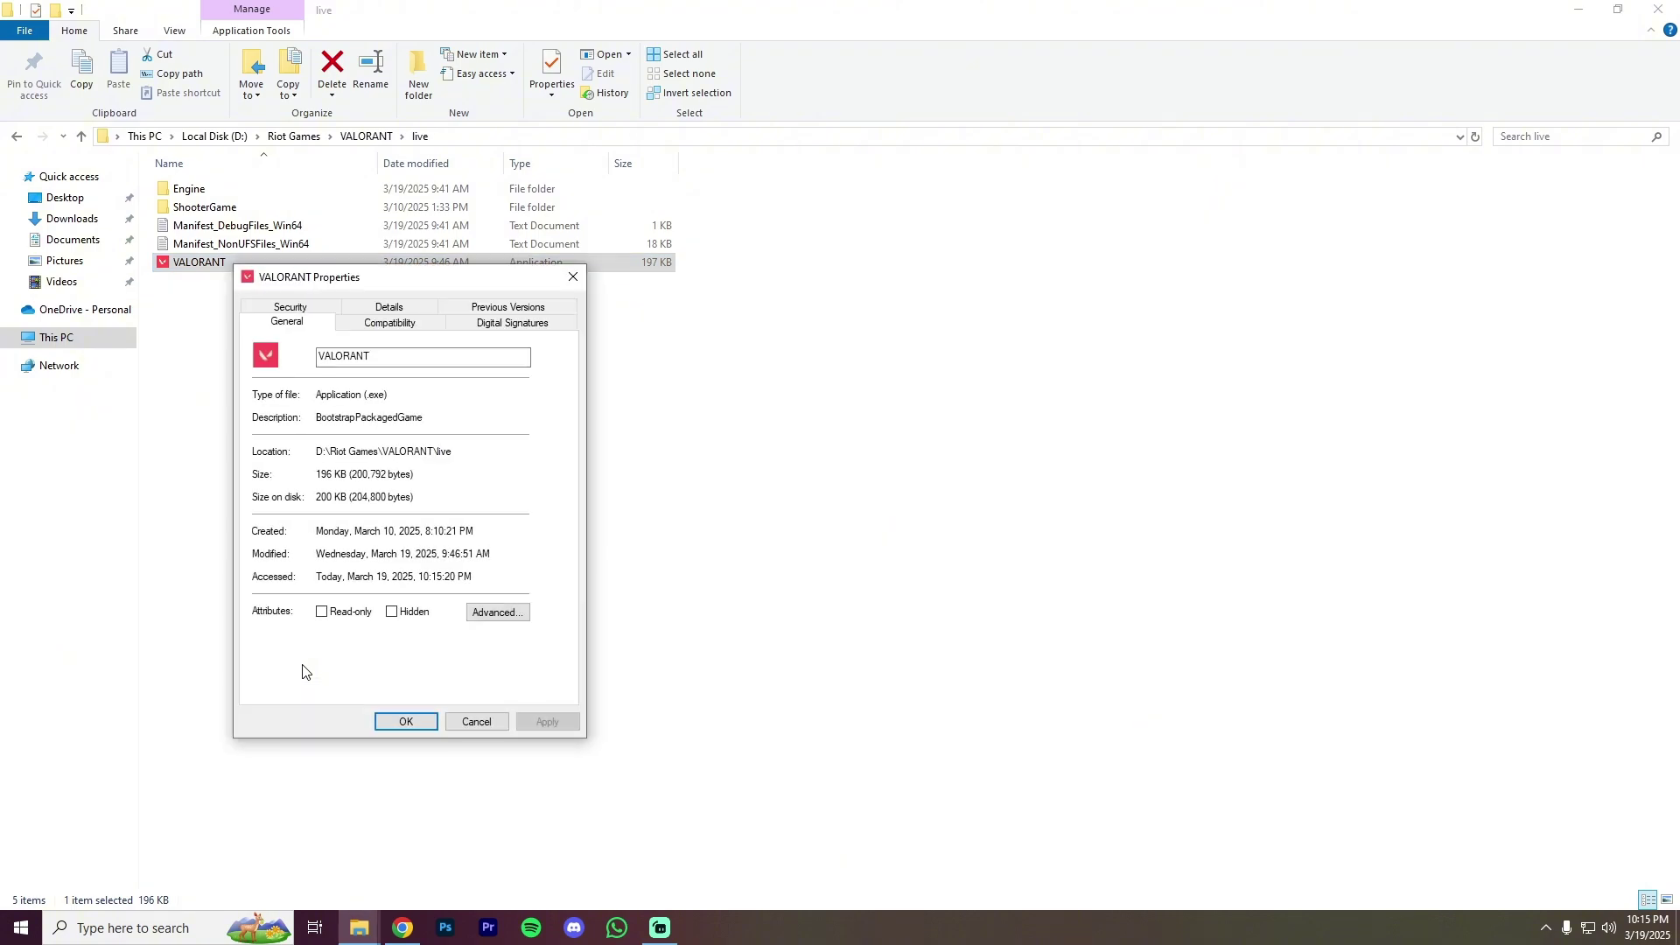
click(390, 323)
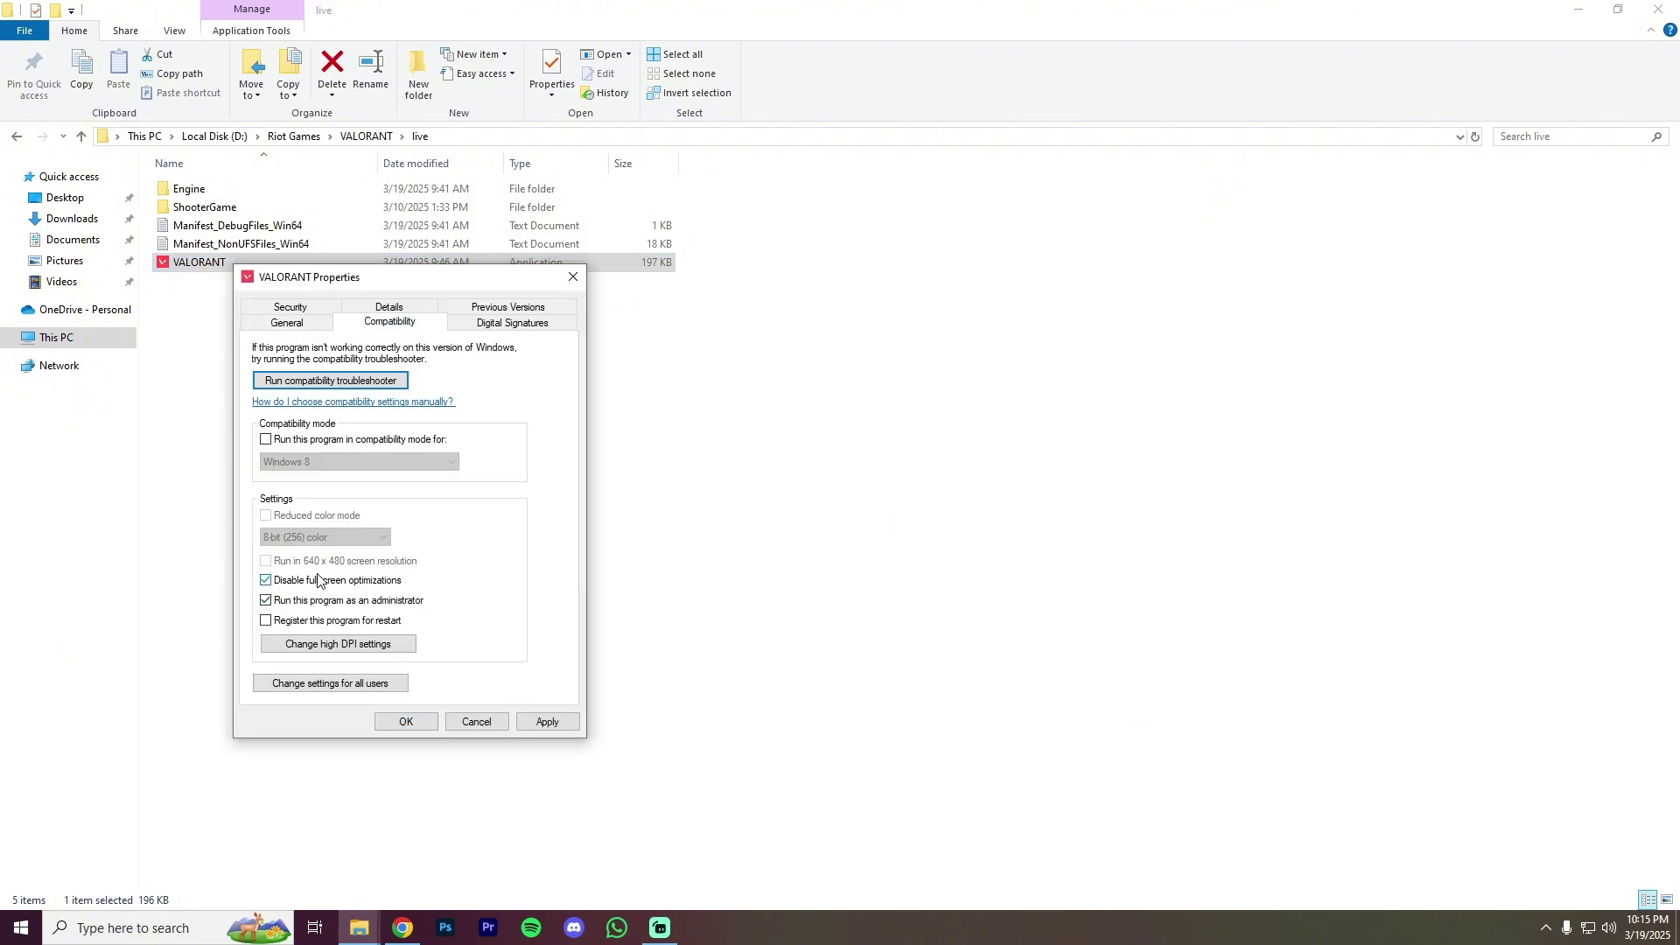
Keep the high DPI scaling override set to Application and confirm VALORANT's compatibility settings
click(318, 646)
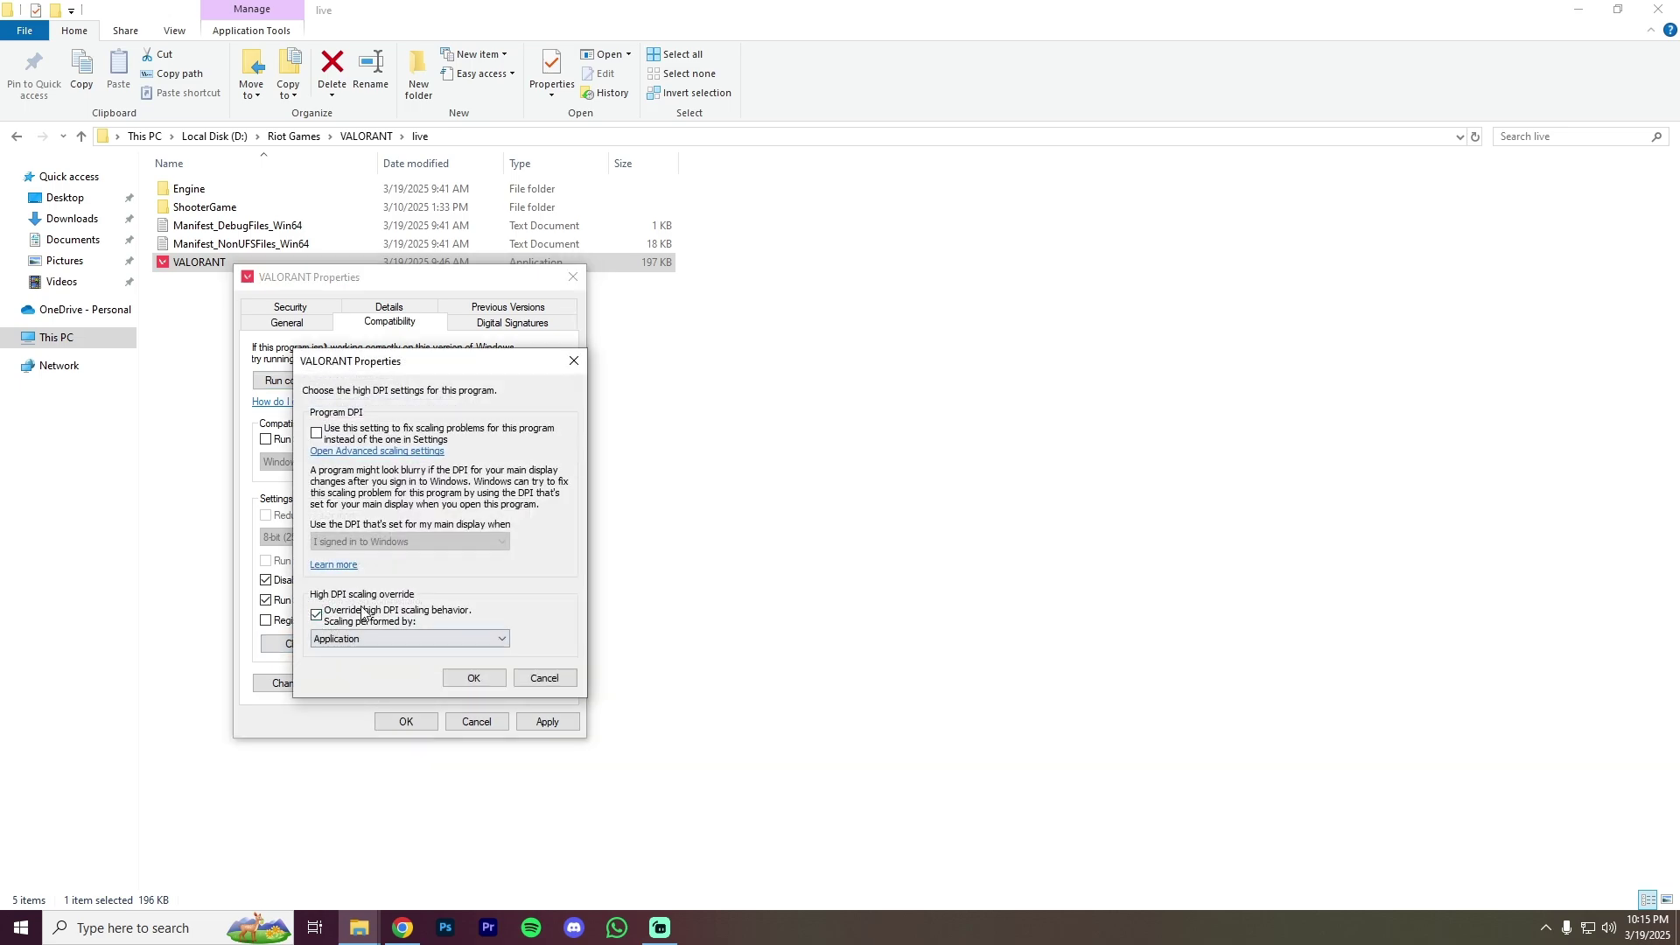
click(340, 641)
click(340, 641)
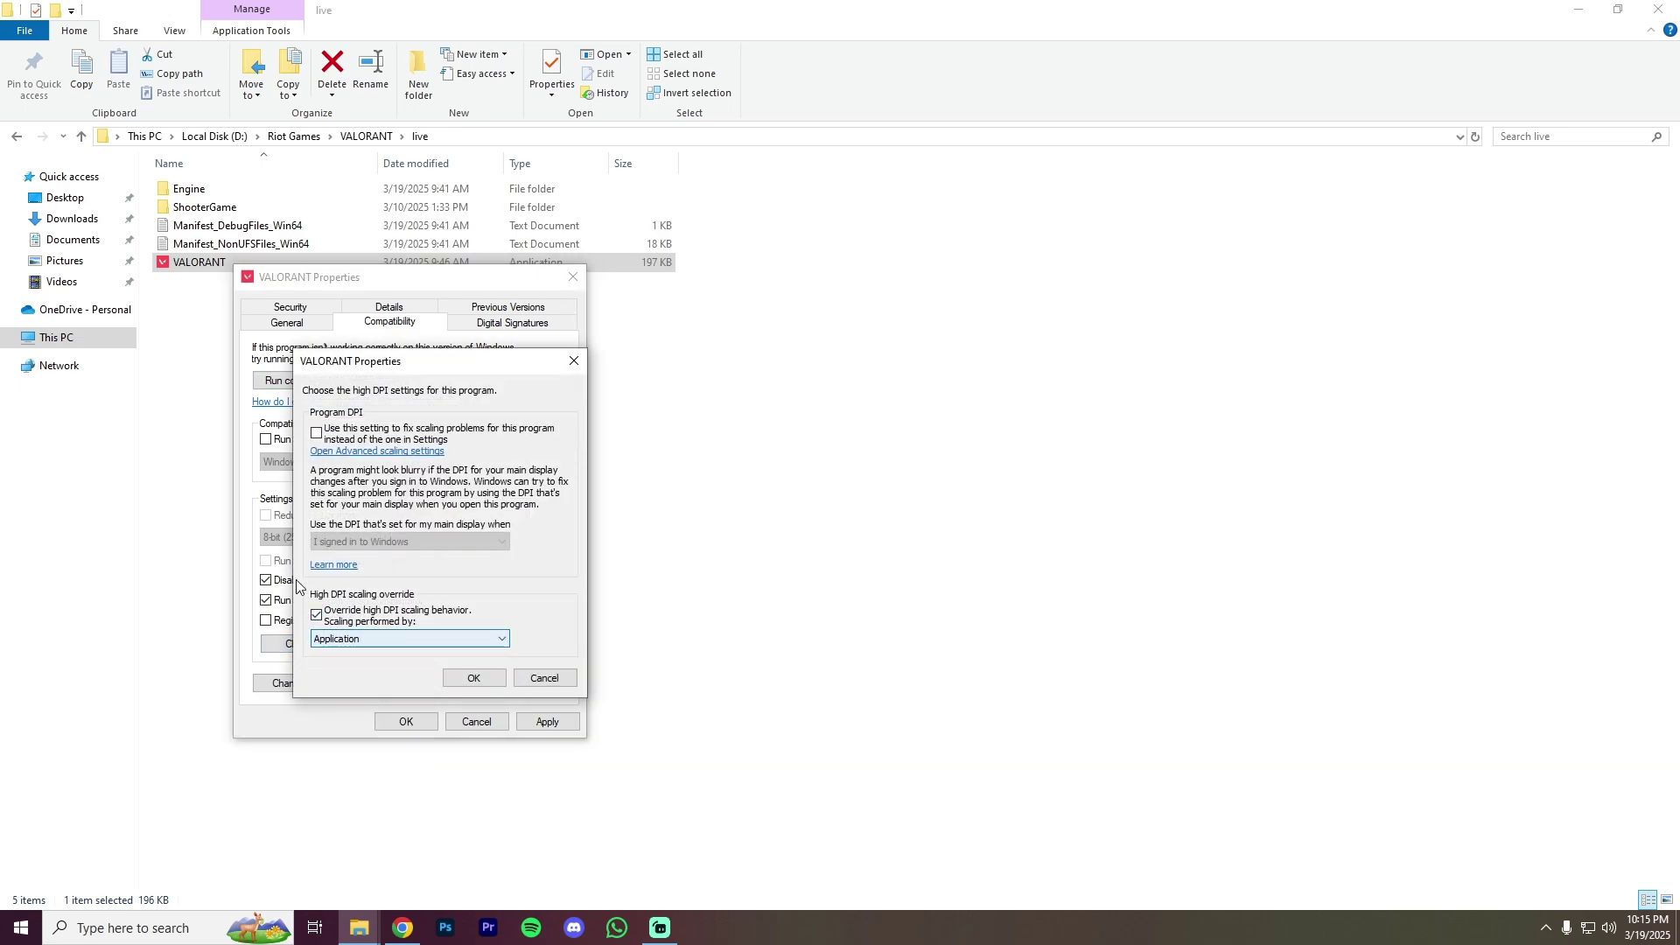
click(467, 678)
click(406, 722)
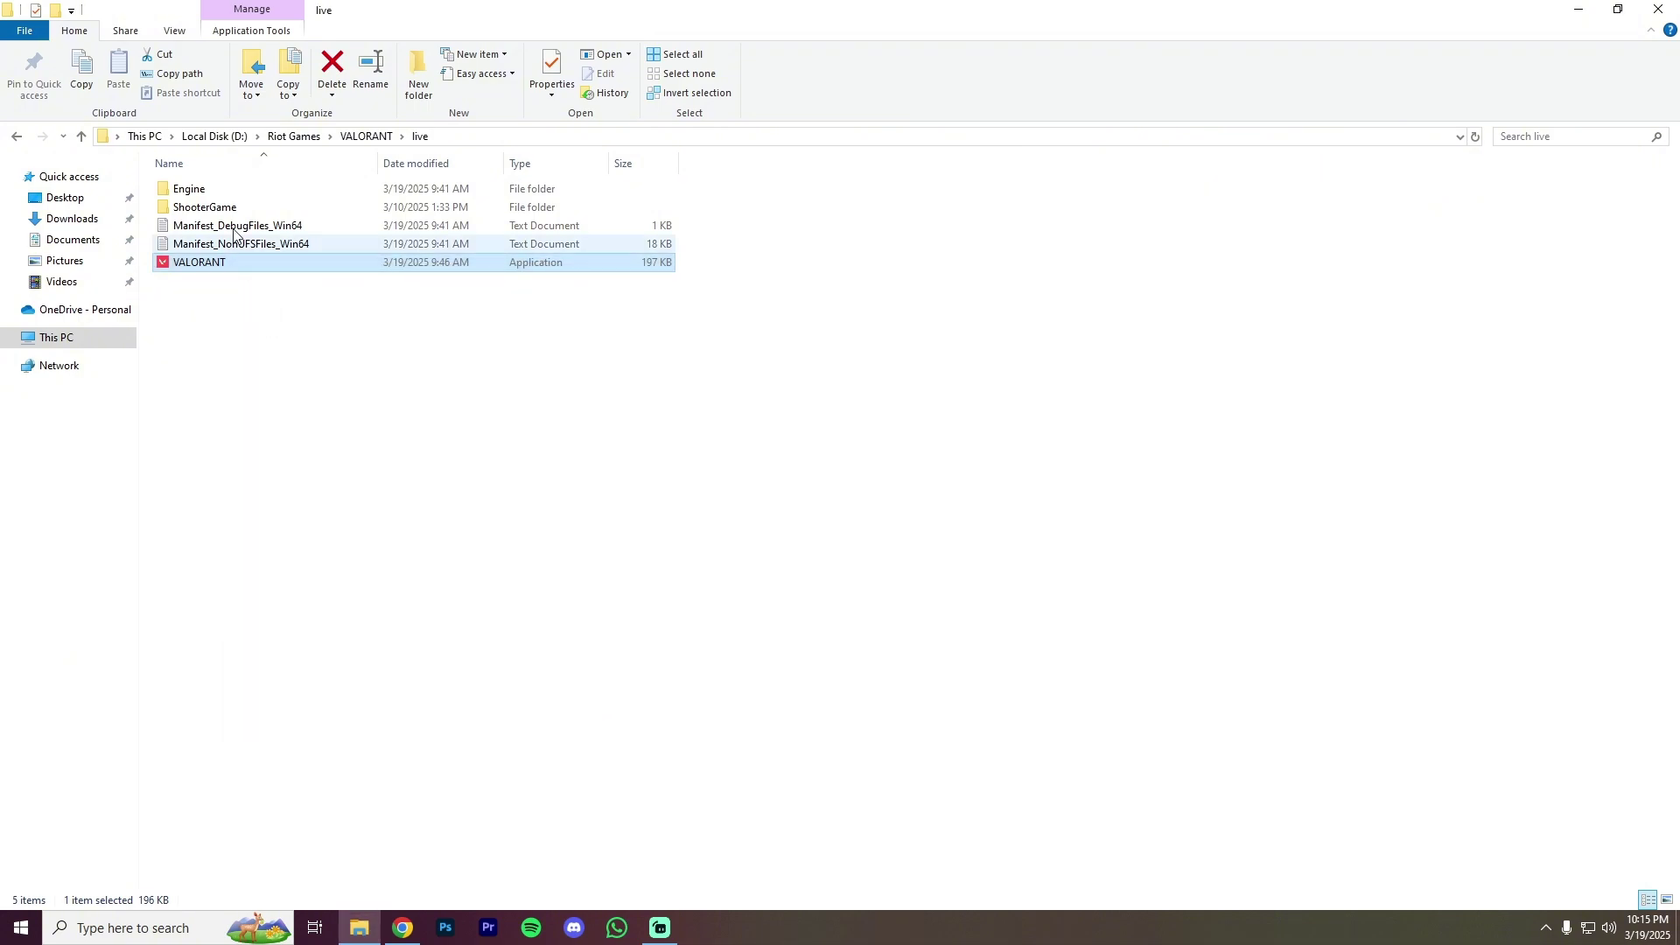
Go from the live folder through ShooterGame and Binaries into the Win64 folder
double_click(223, 209)
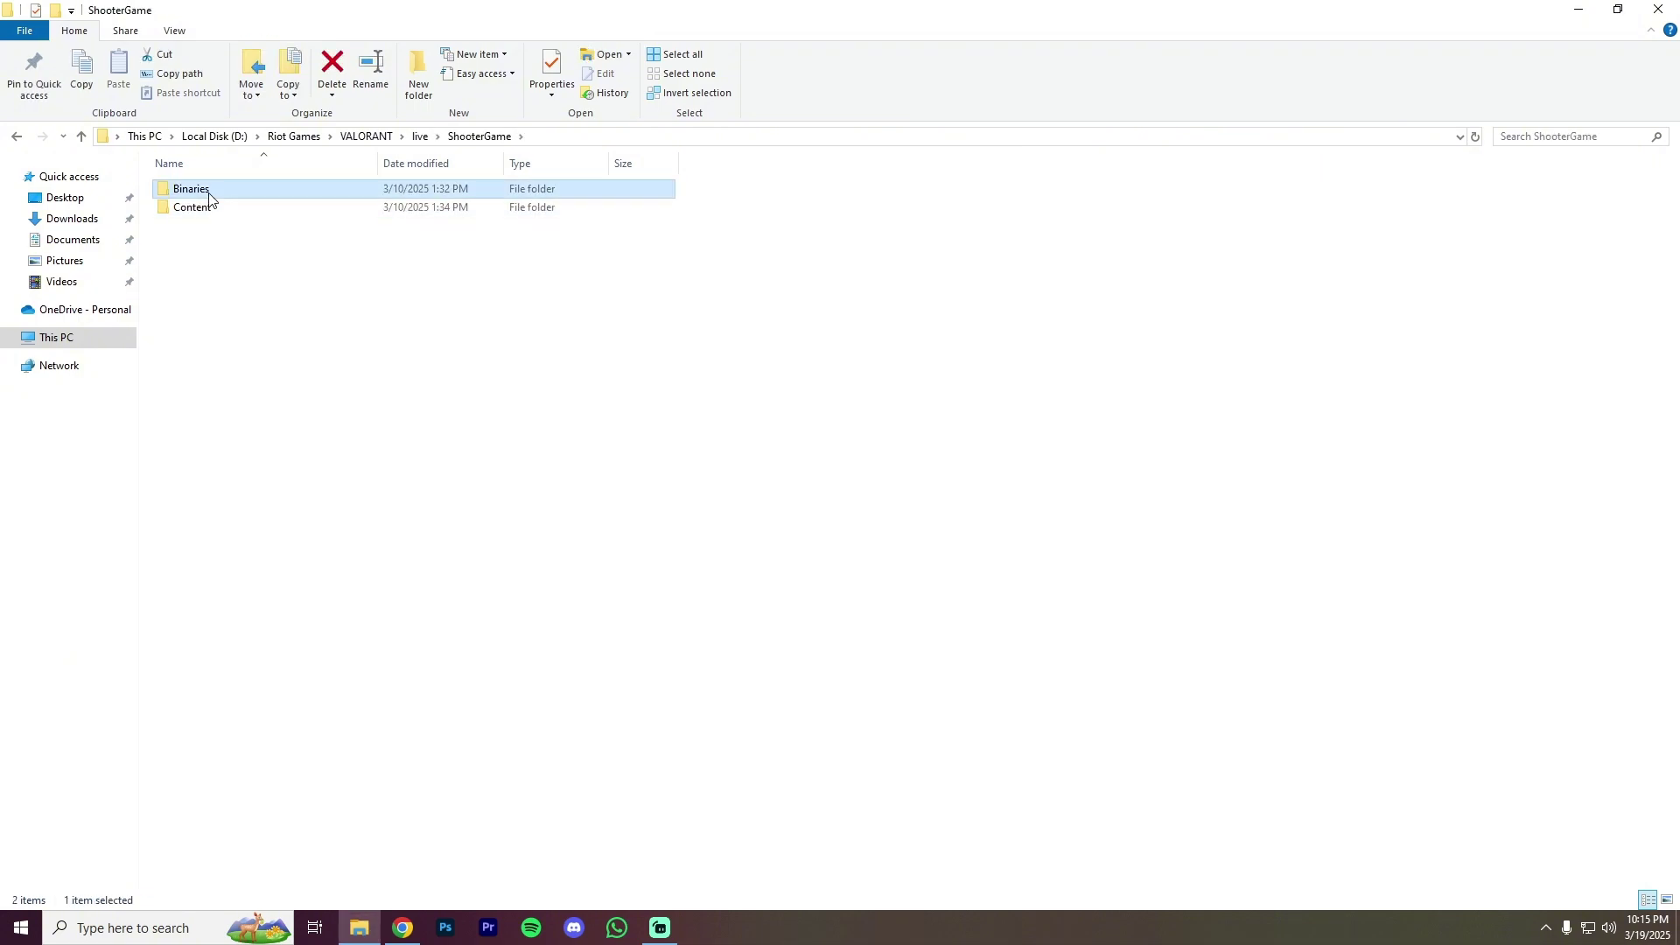
double_click(200, 190)
double_click(200, 190)
Open the properties of the VALORANT-Win64-Shipping application and move the dialog clear of the file list
scroll(256, 600, down, 7)
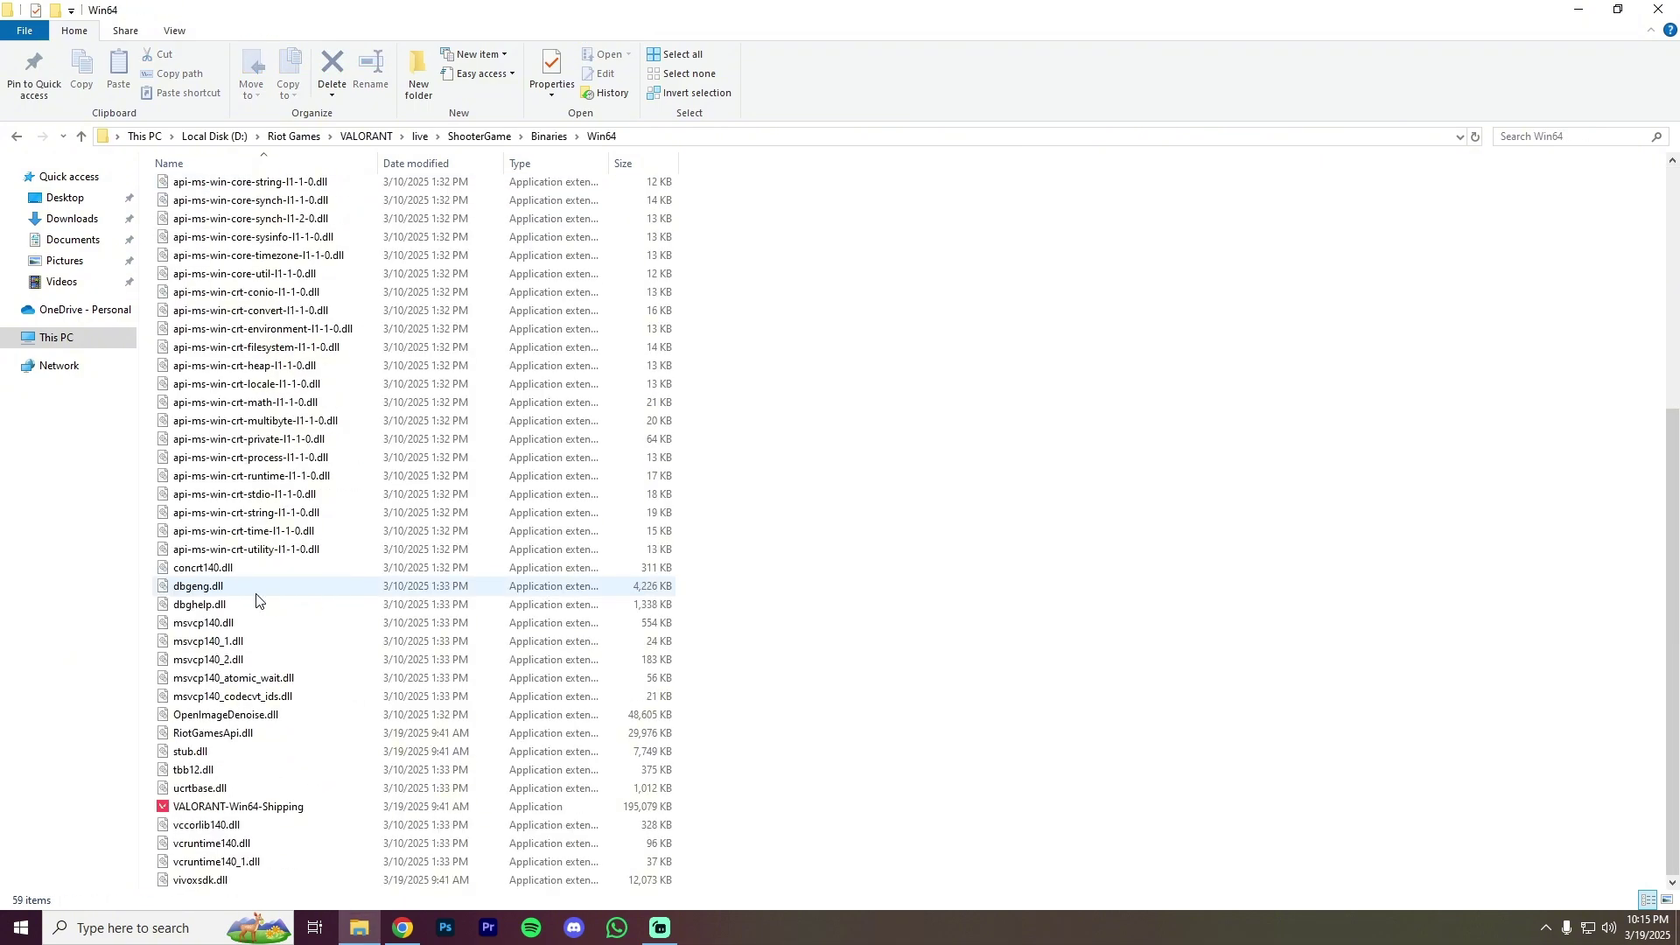
click(230, 806)
right_click(229, 809)
click(278, 793)
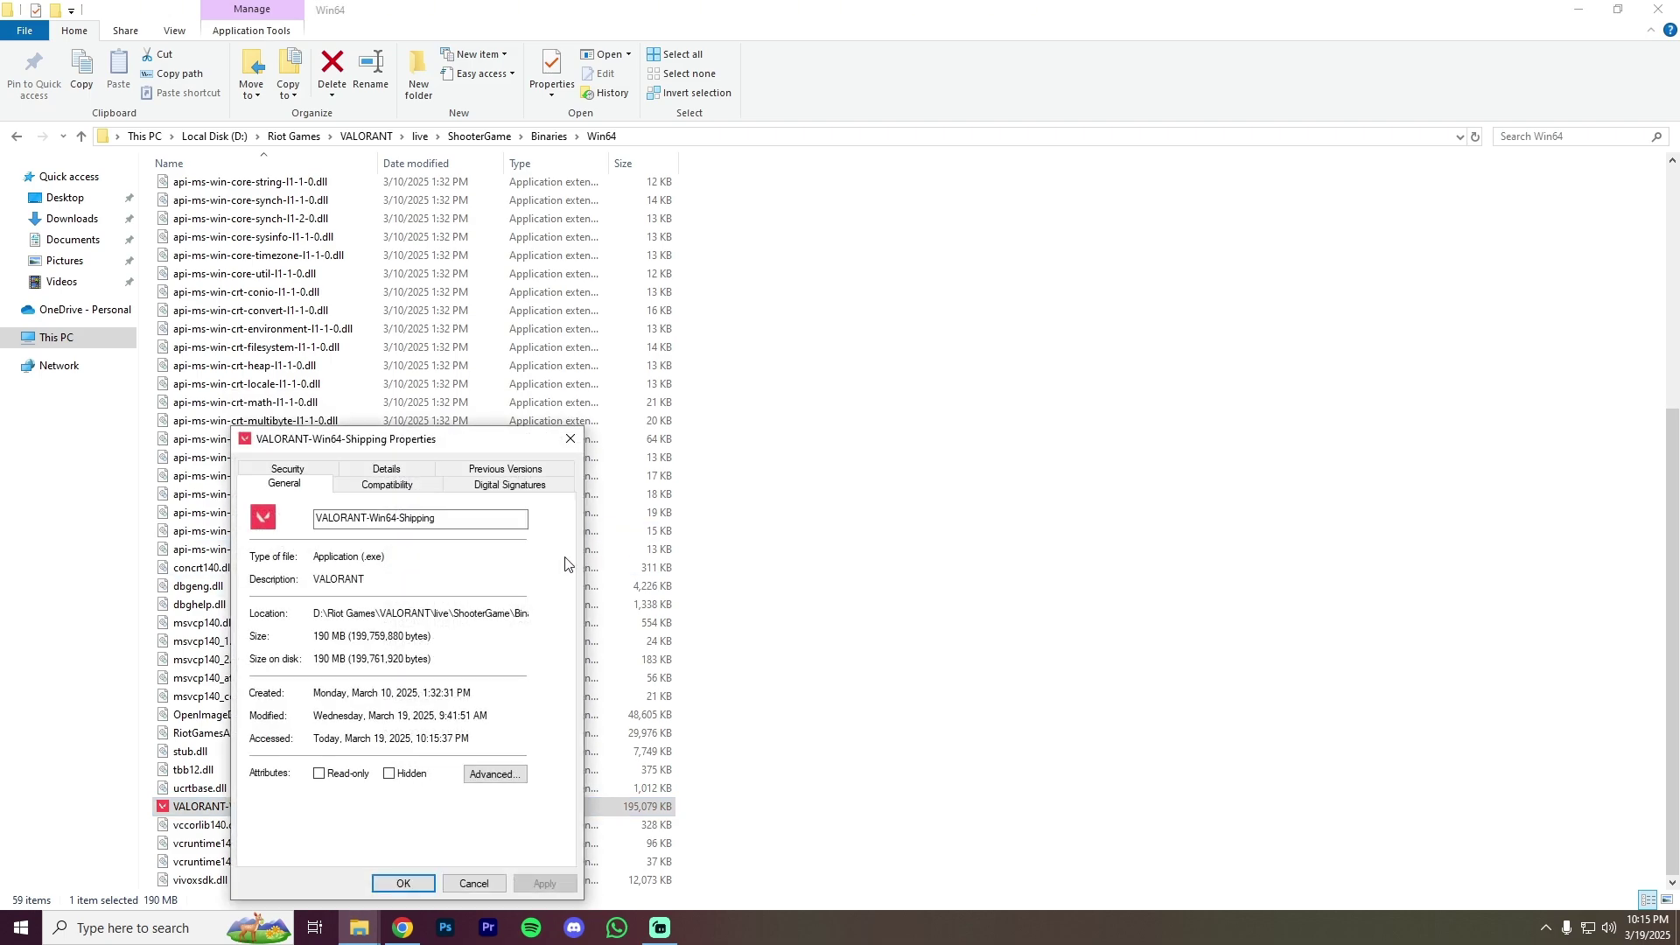
drag(461, 448, 962, 274)
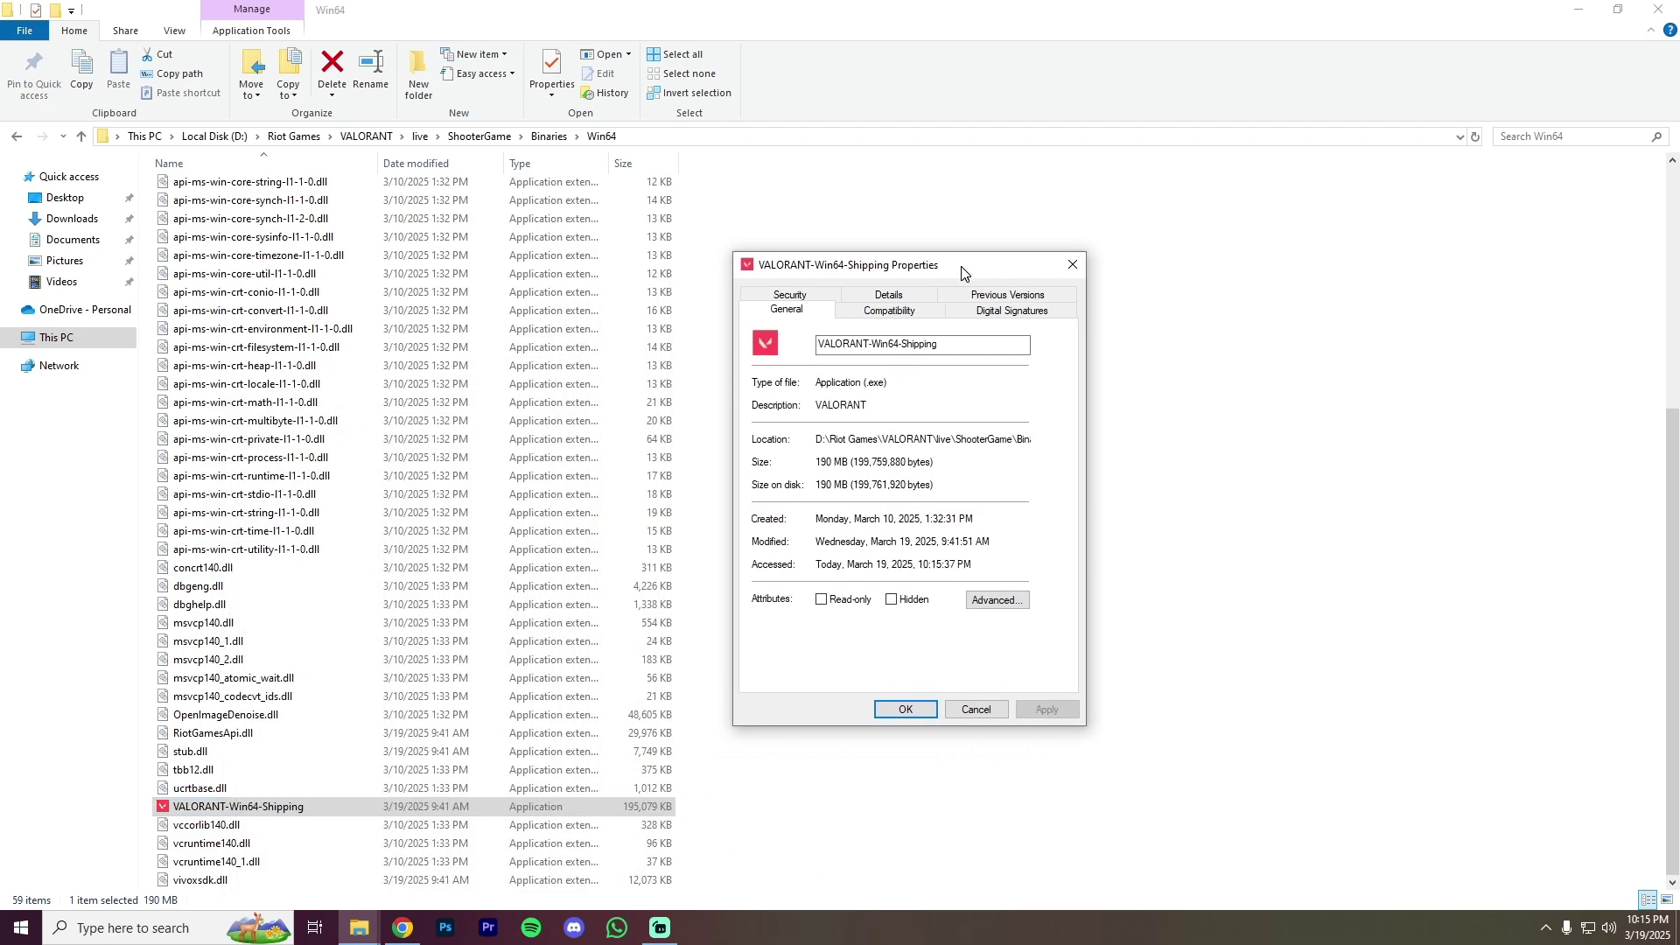
Disable fullscreen optimizations for VALORANT-Win64-Shipping, keep its high DPI scaling override set to Application, and confirm the compatibility settings
click(891, 313)
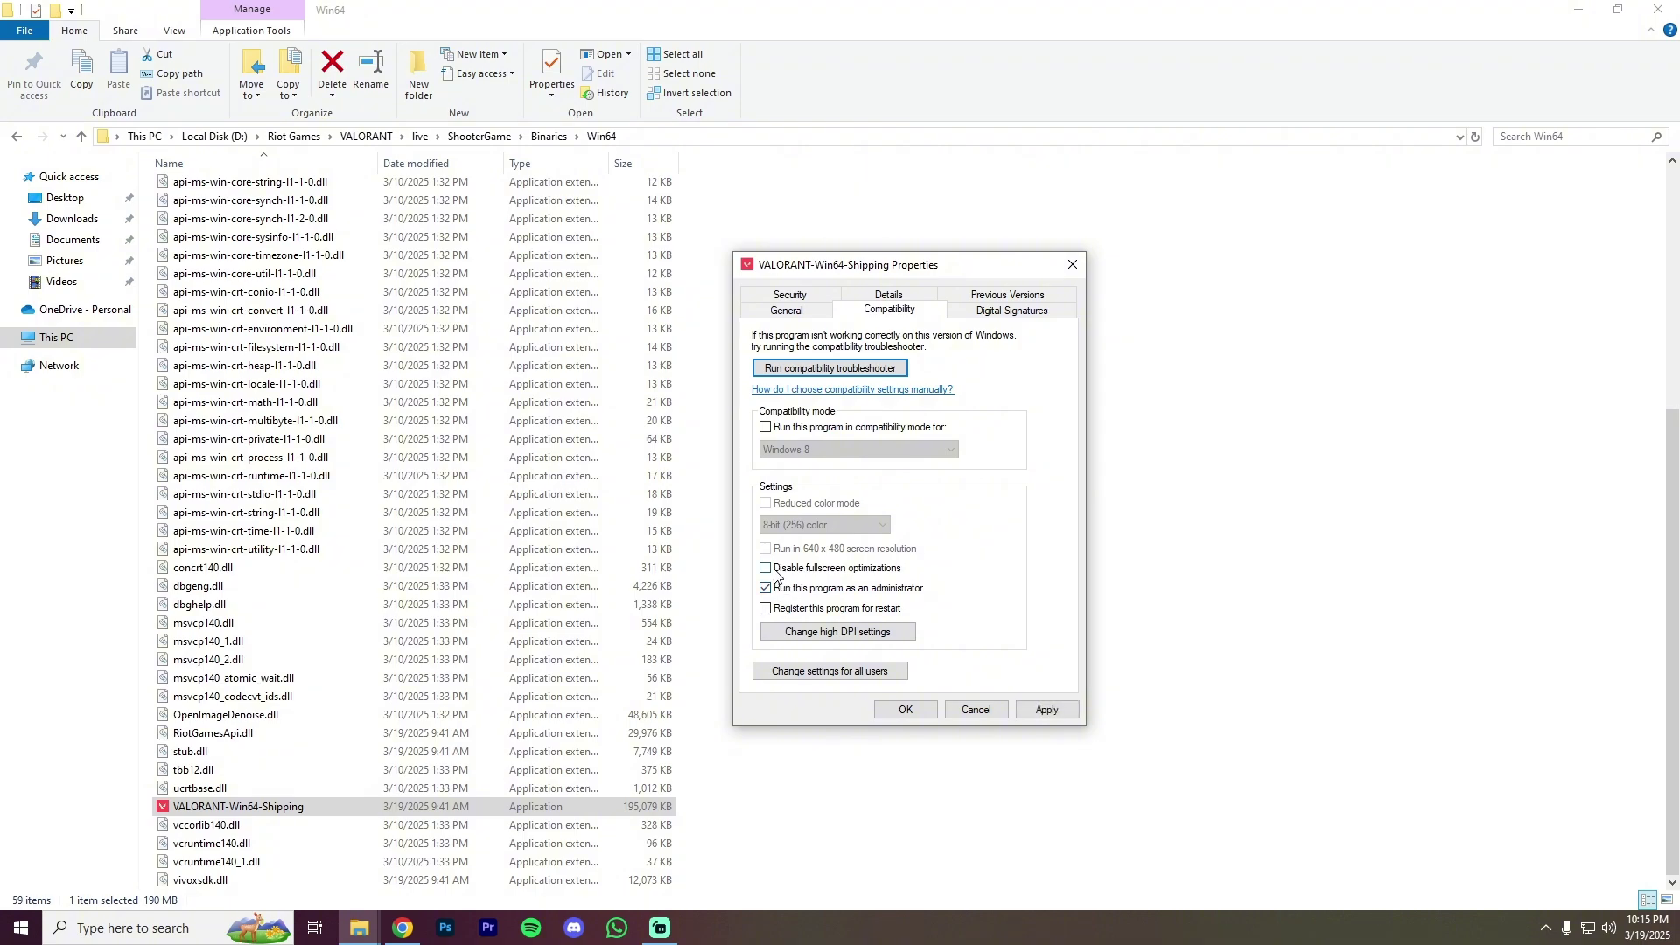
click(802, 633)
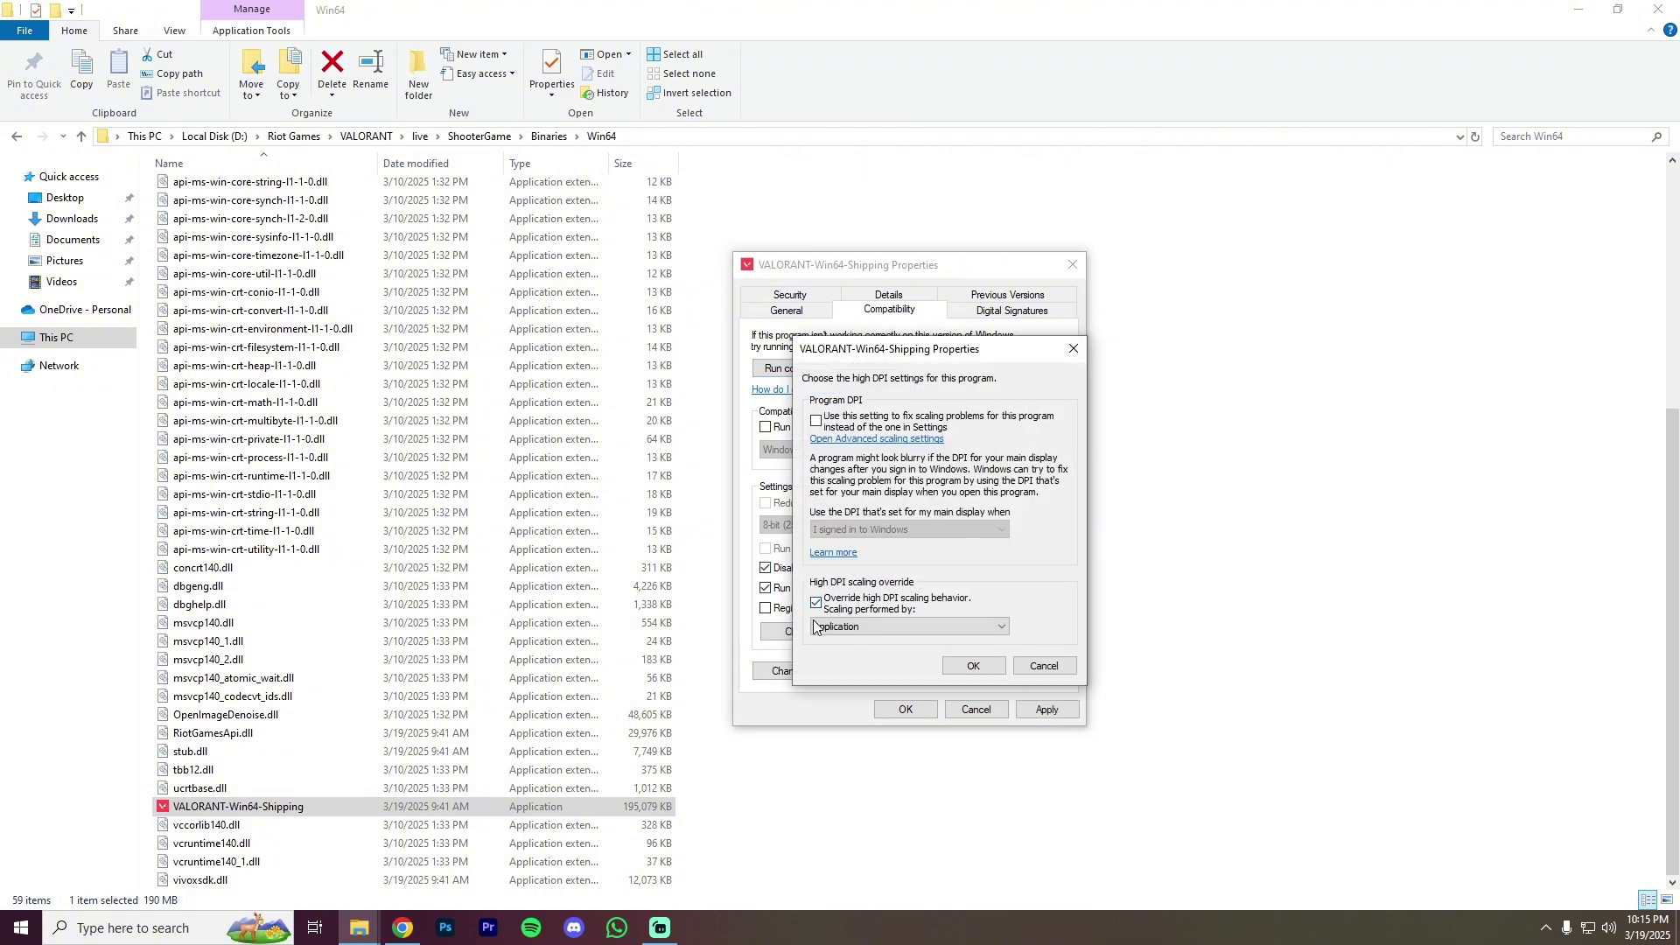
click(973, 667)
click(908, 710)
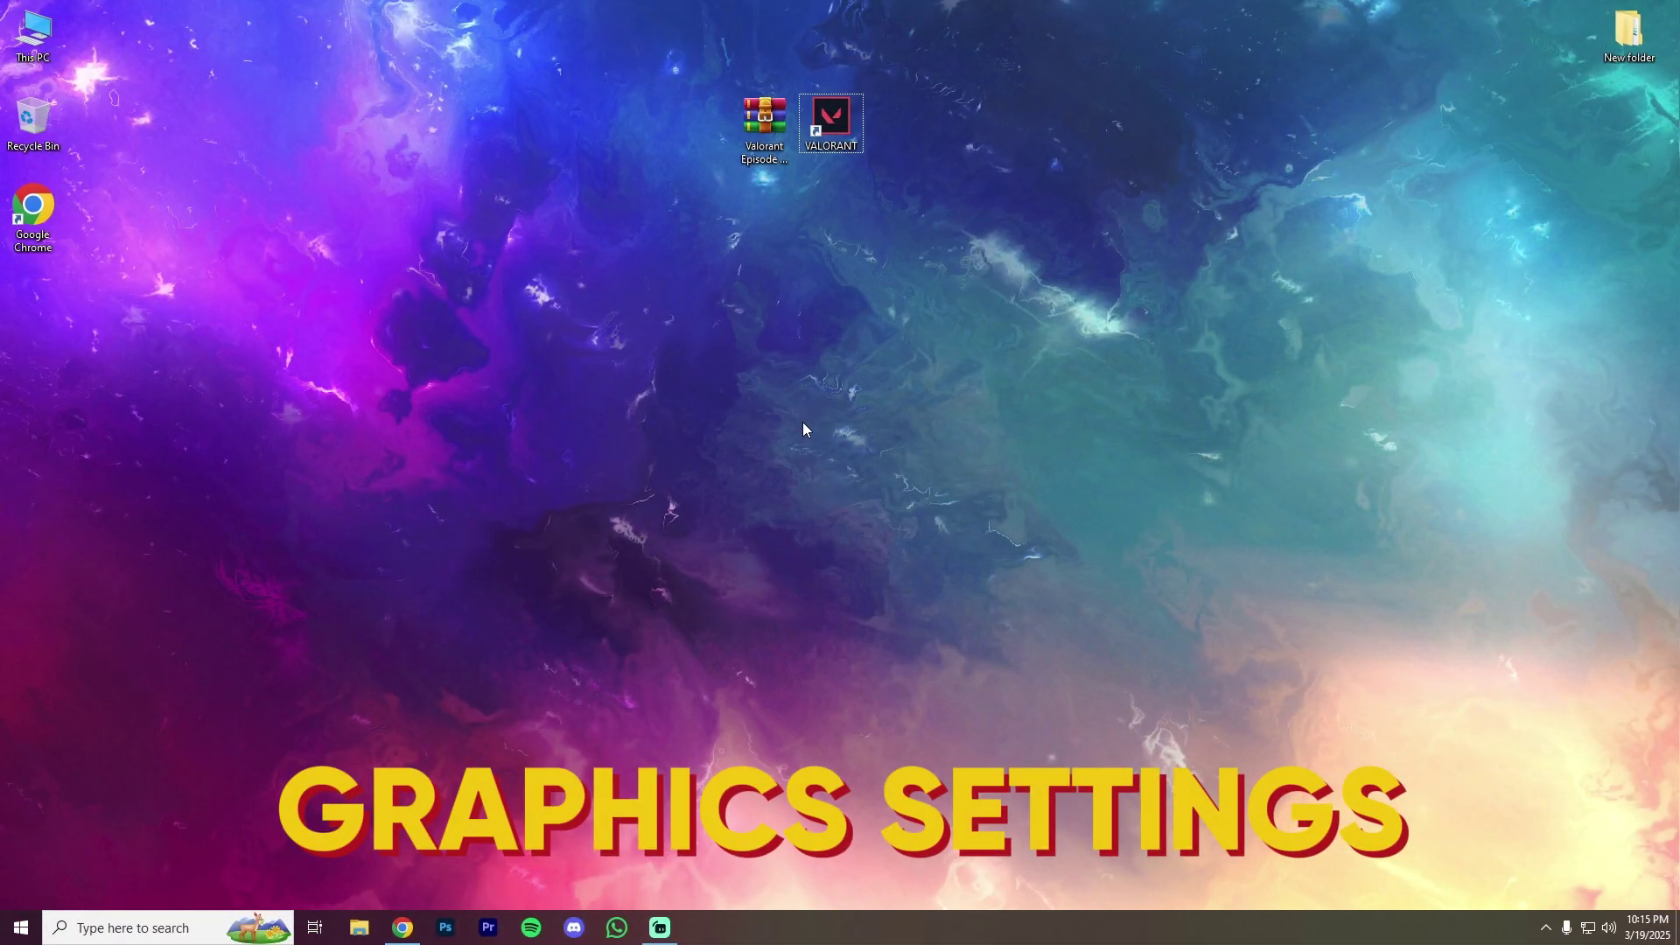
Refresh the desktop and open the Windows Graphics settings by searching for "graphics settings"
right_click(809, 400)
click(855, 453)
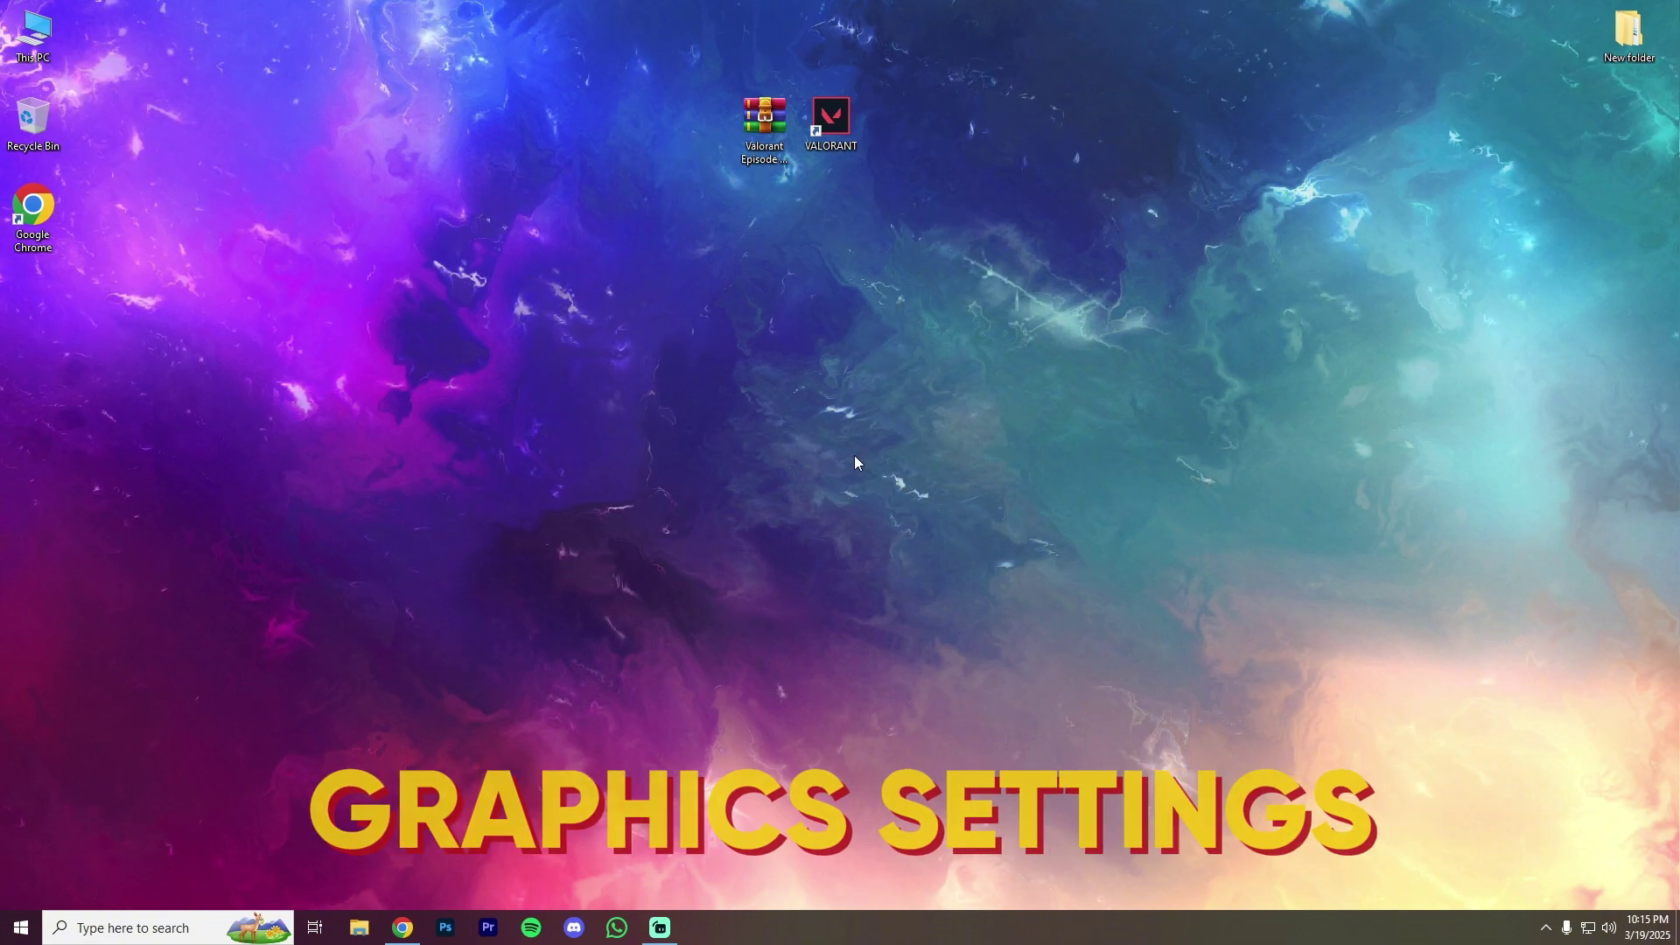
click(193, 925)
text(g)
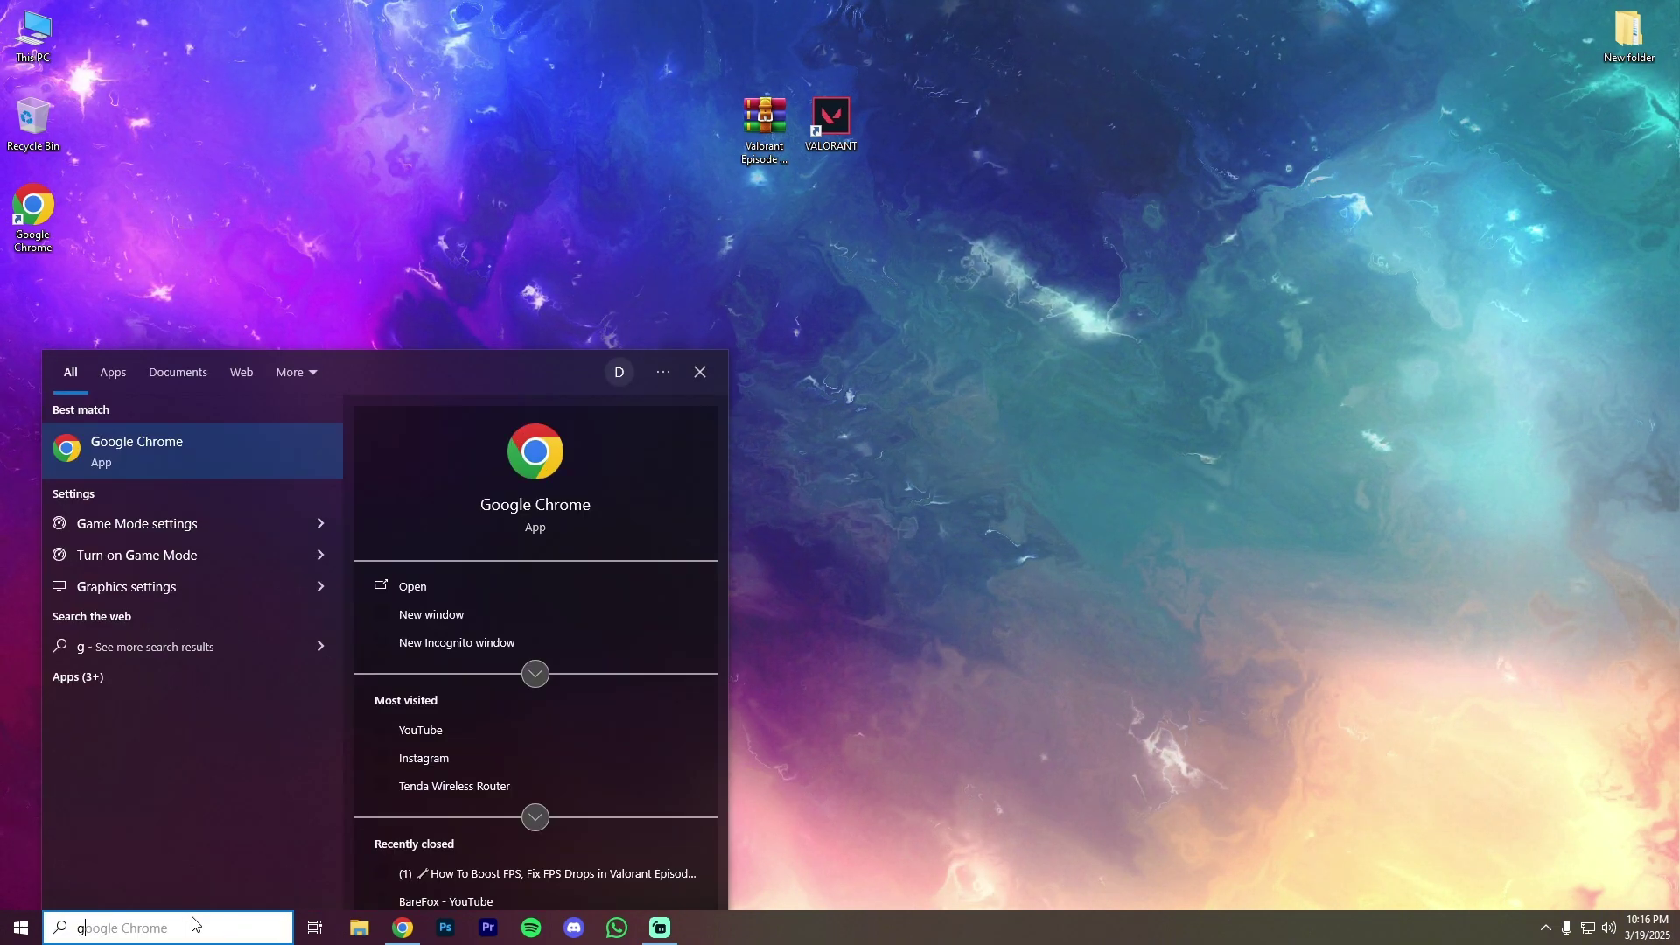
text(ra)
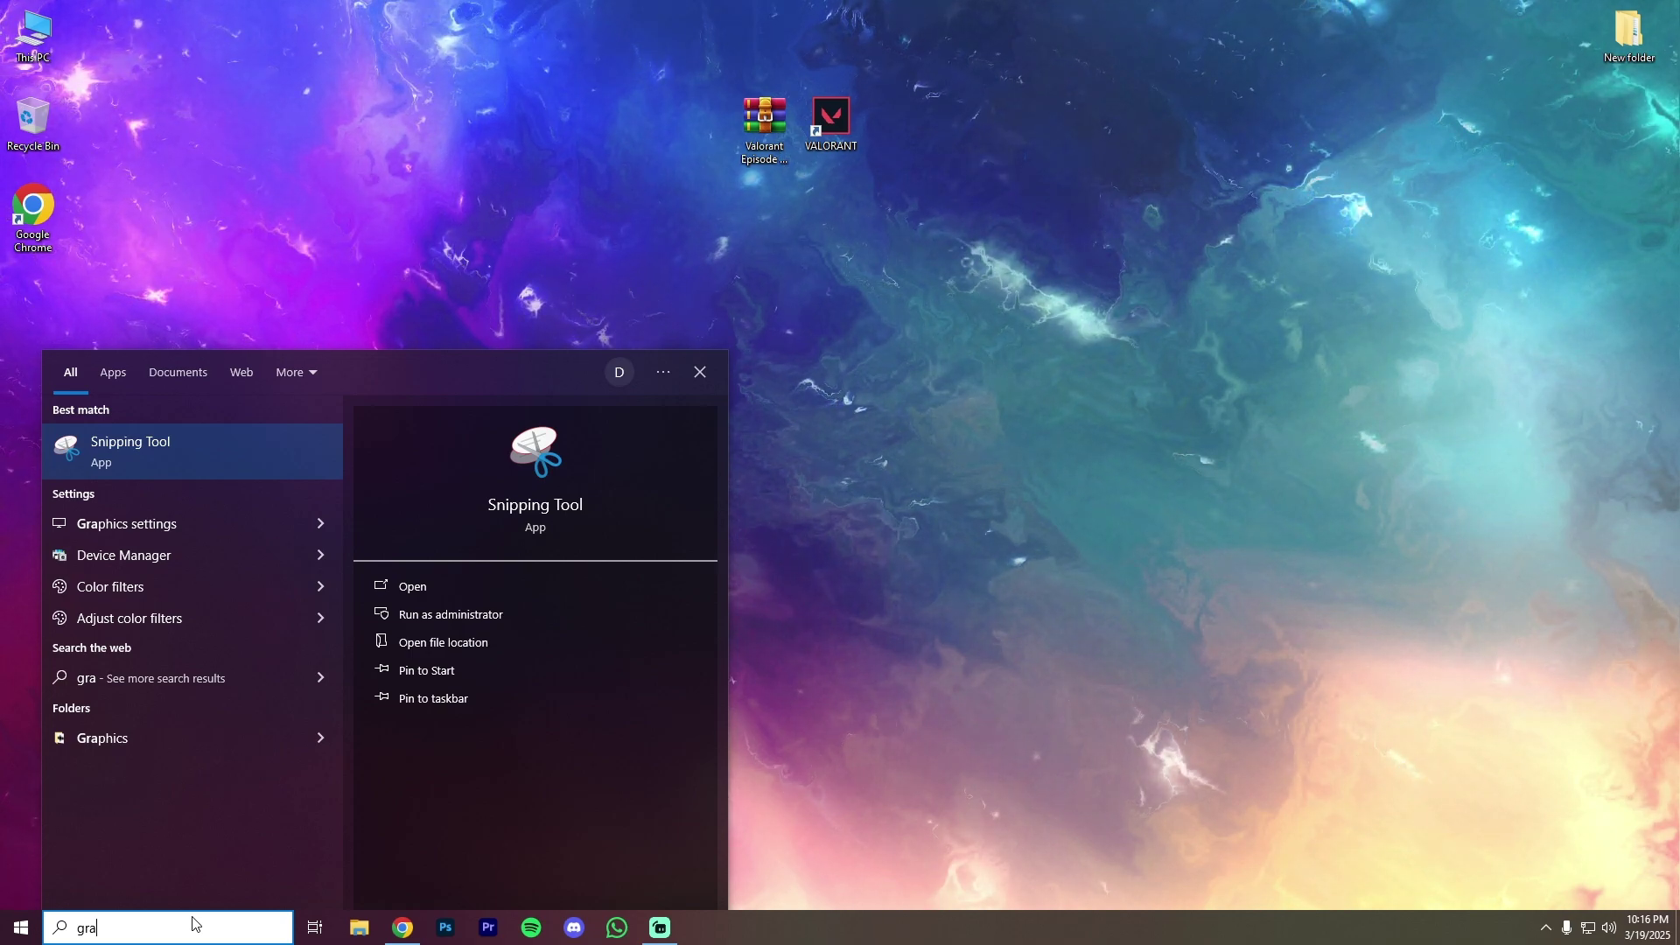
text(phi)
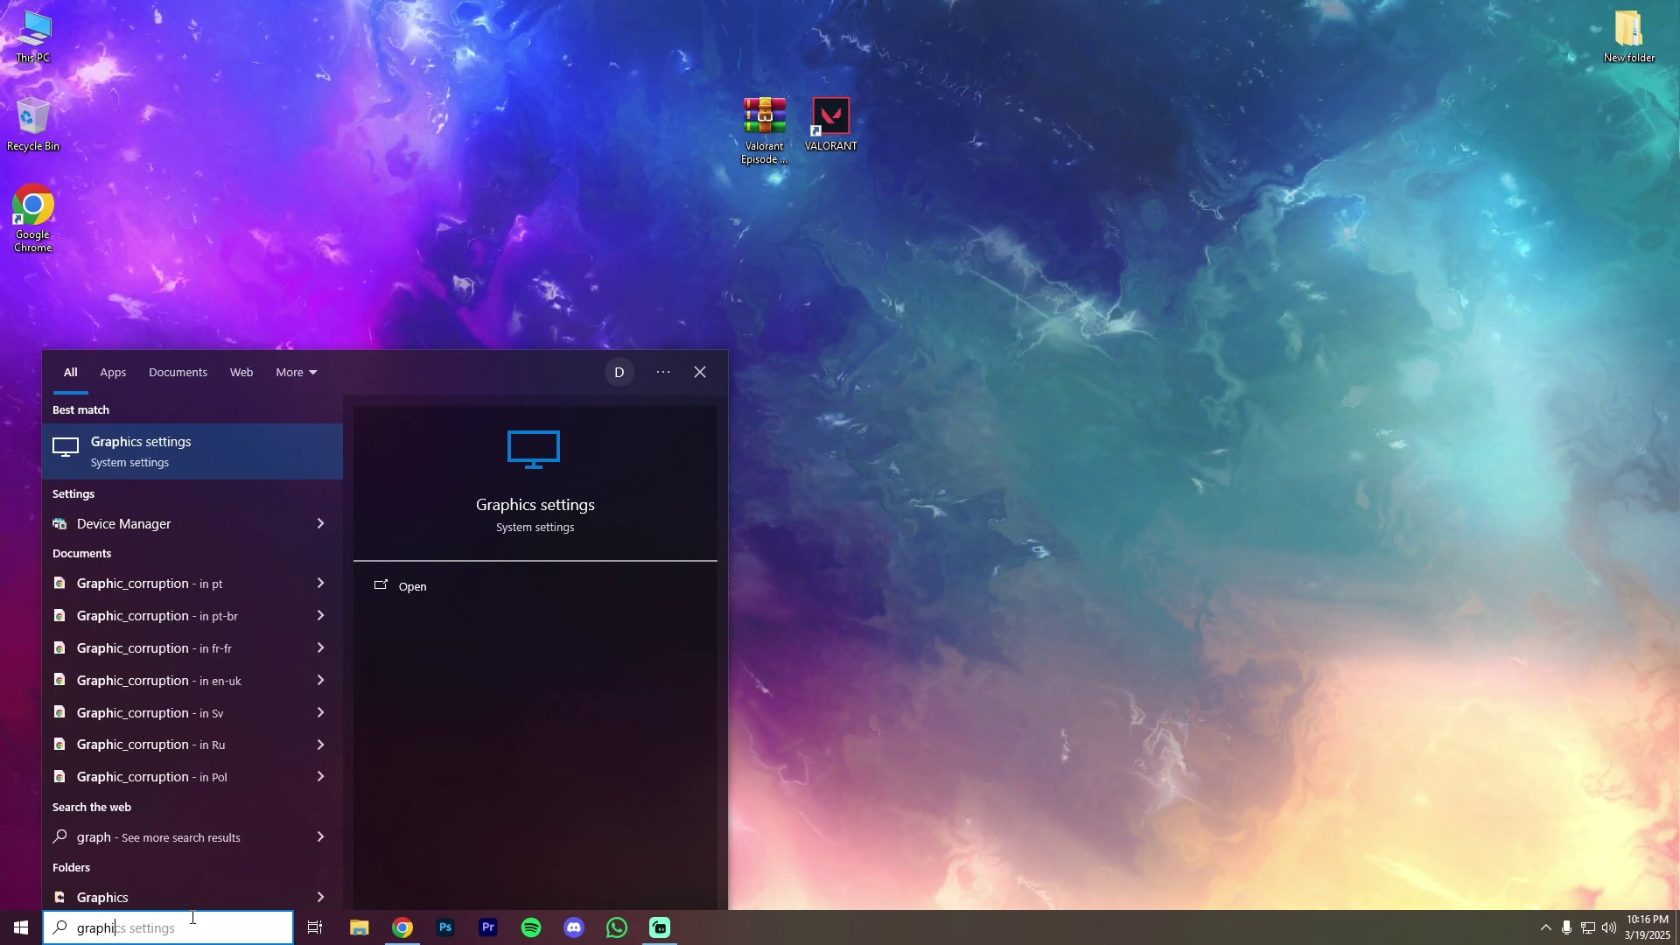
text(cs settings)
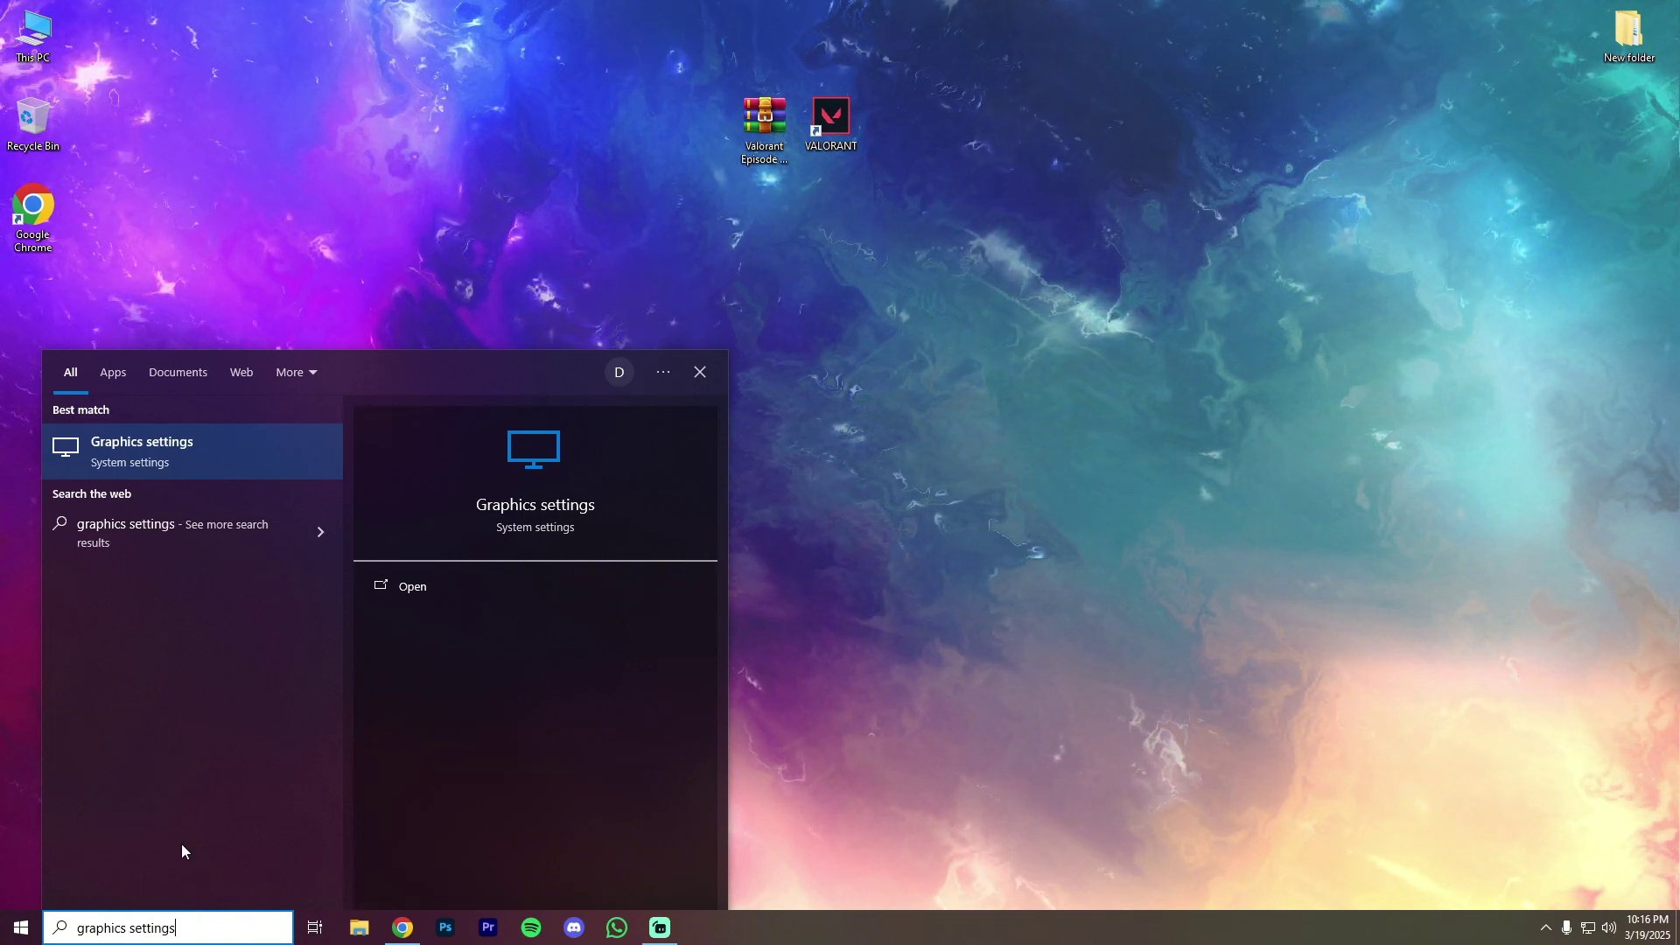
click(244, 458)
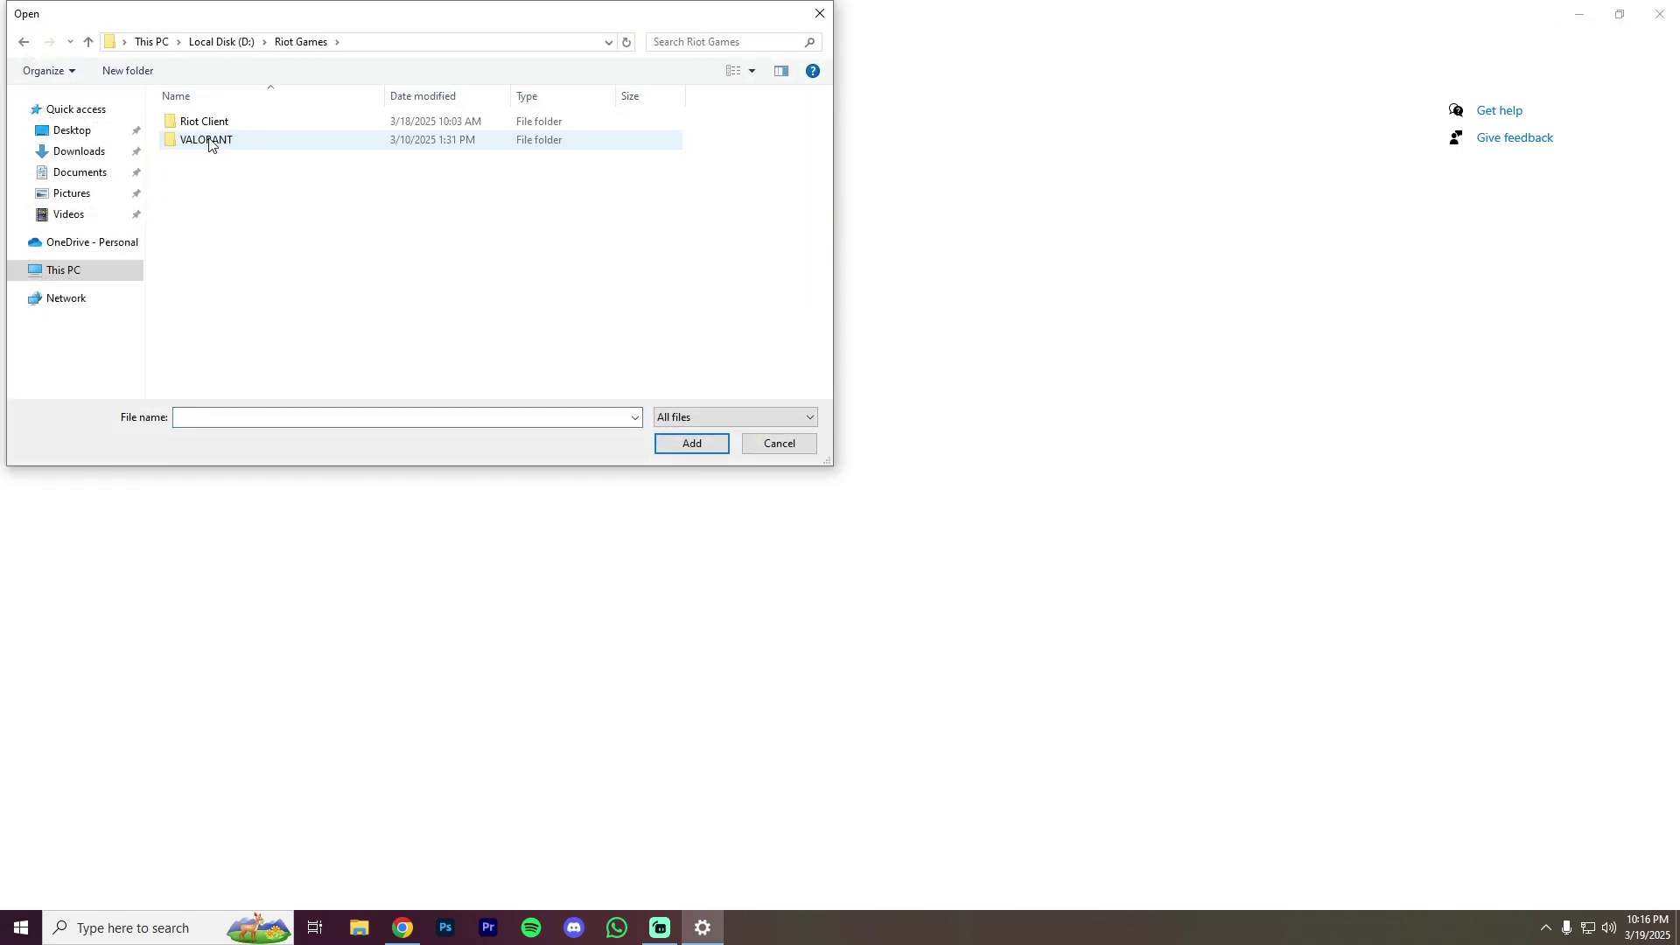
Add the VALORANT application from the VALORANT\live folder to the graphics performance preference apps
double_click(214, 140)
double_click(211, 124)
click(206, 159)
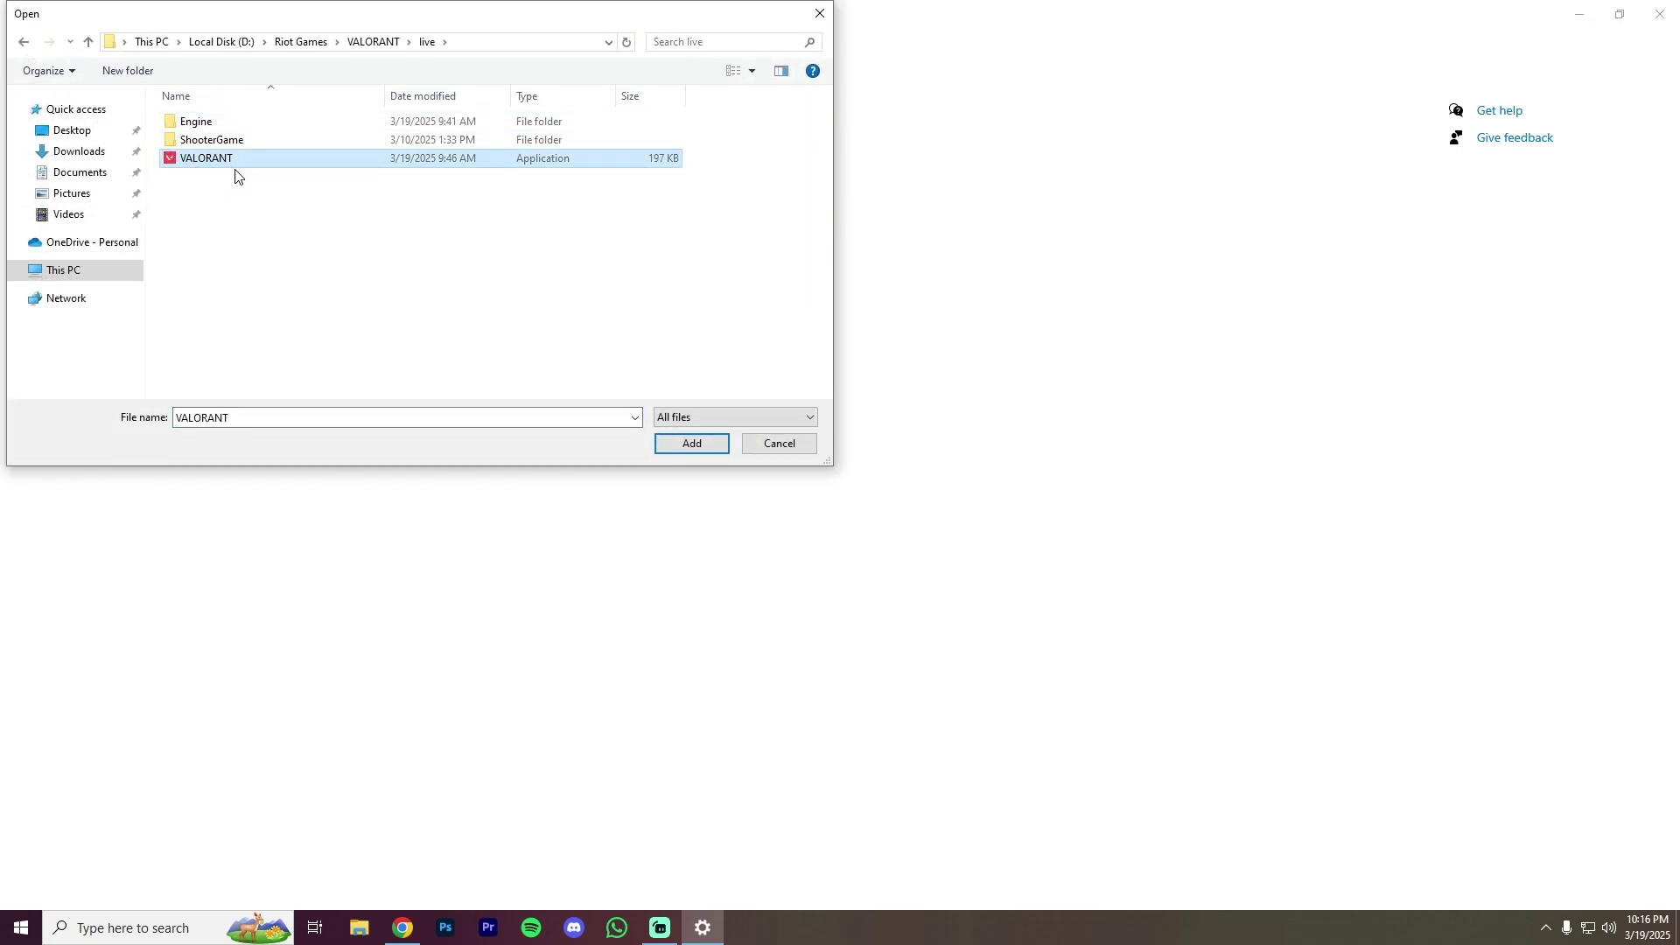
click(690, 443)
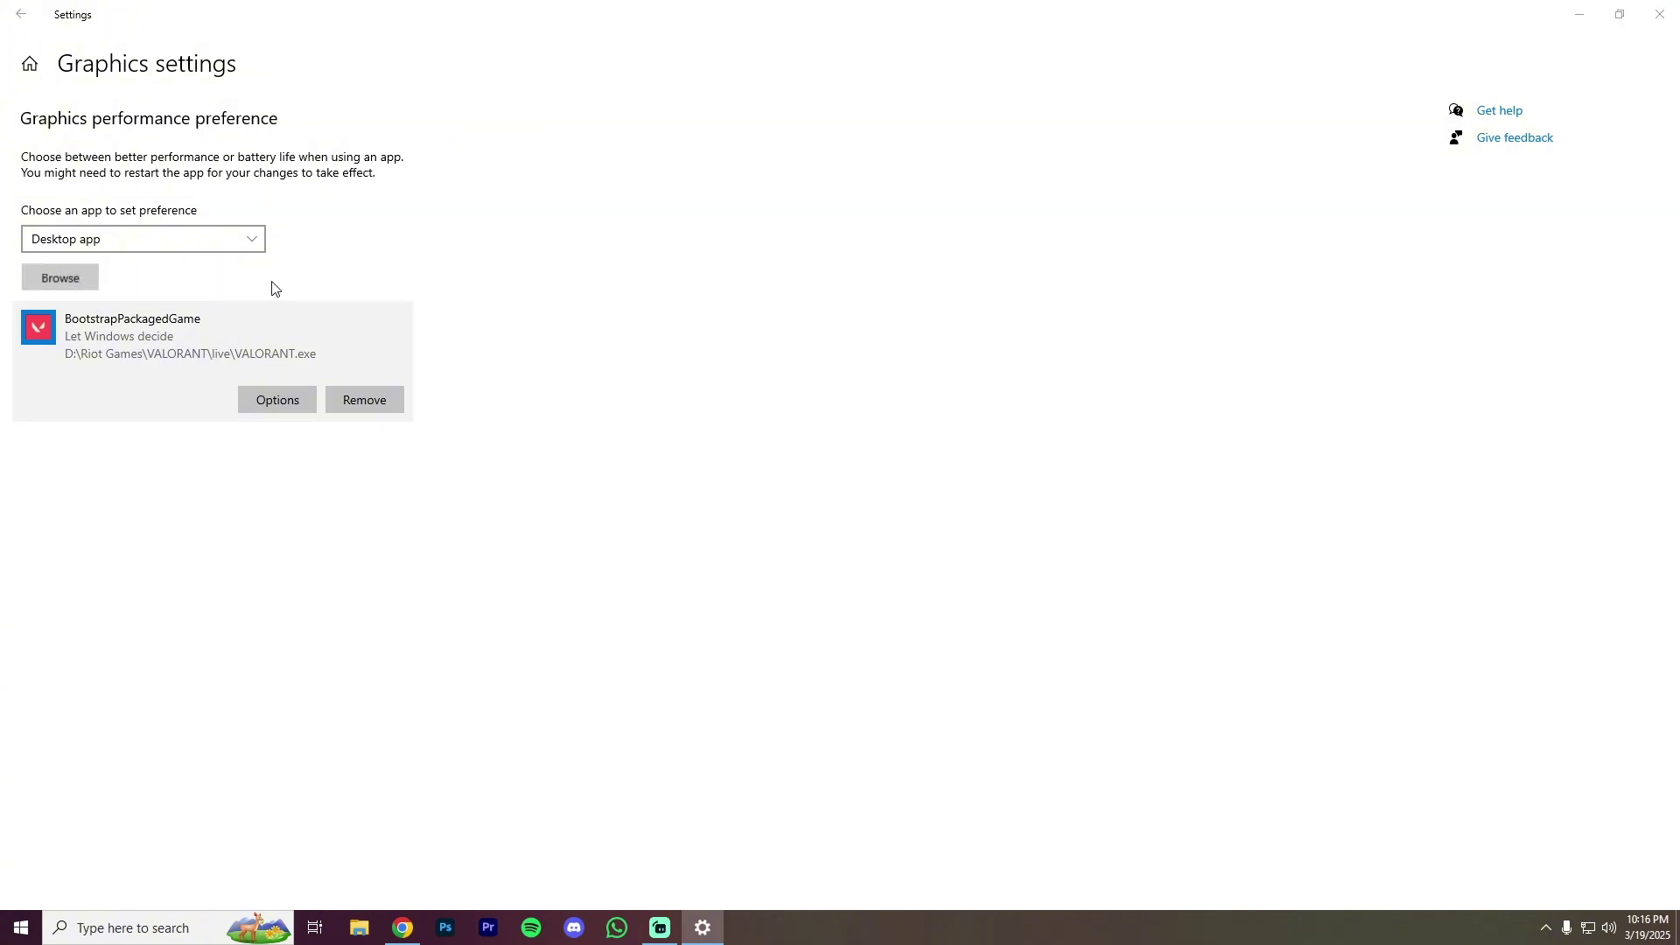
Add VALORANT-Win64-Shipping from ShooterGame\Binaries\Win64 to the graphics performance preference apps
double_click(204, 140)
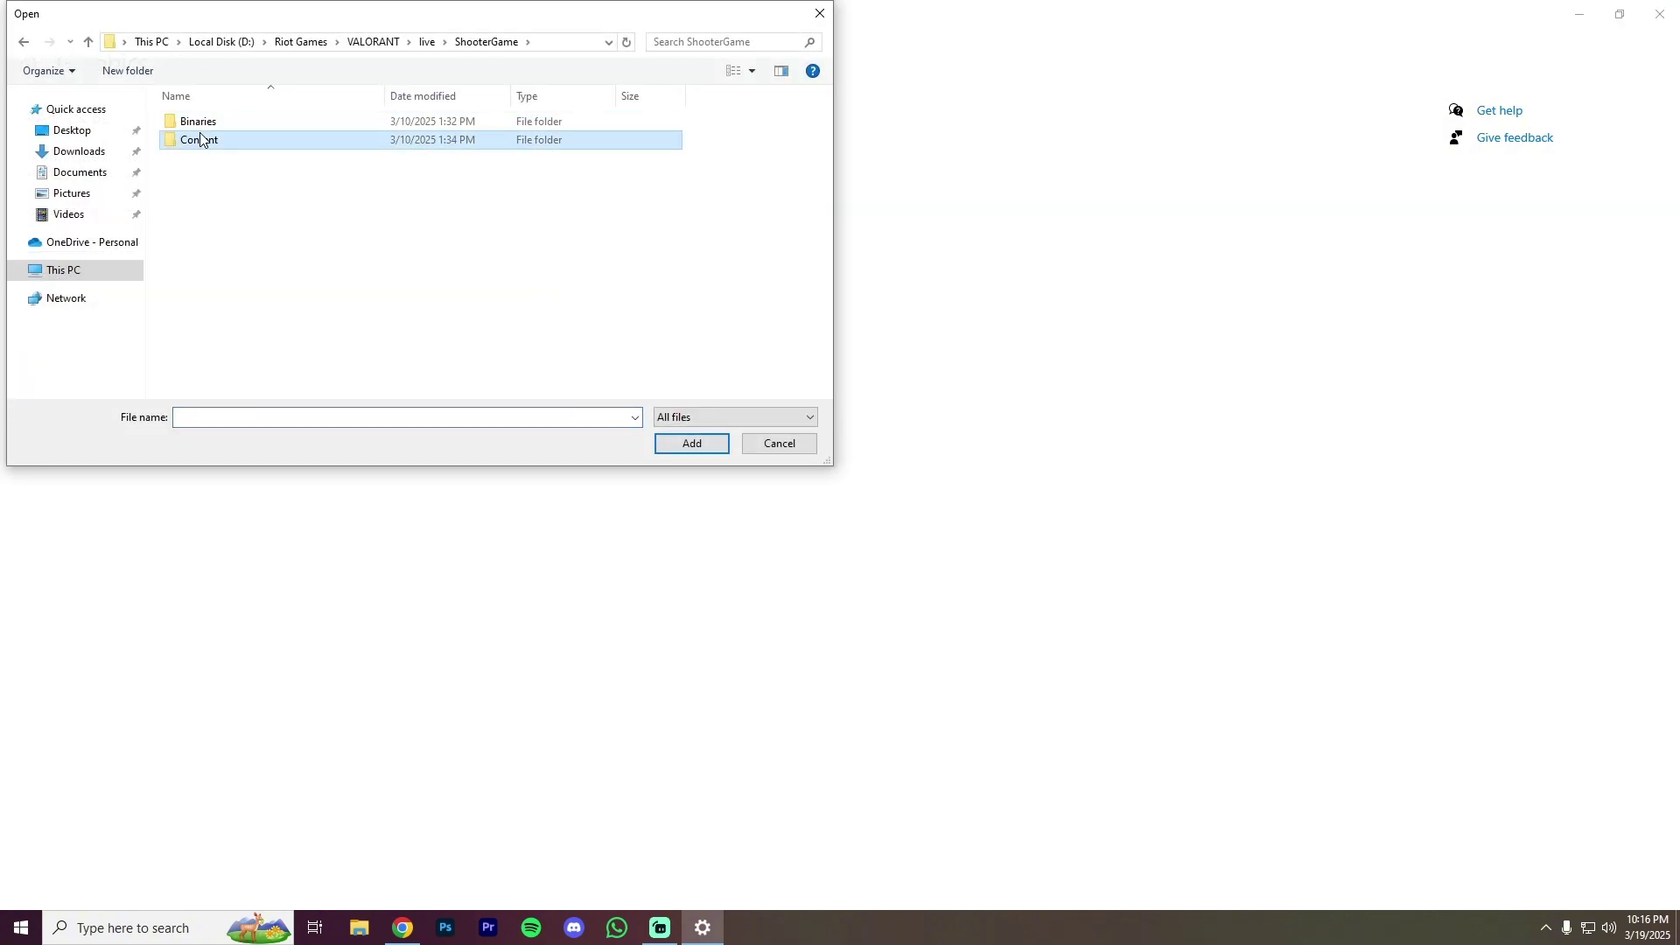
double_click(198, 122)
double_click(198, 123)
click(208, 125)
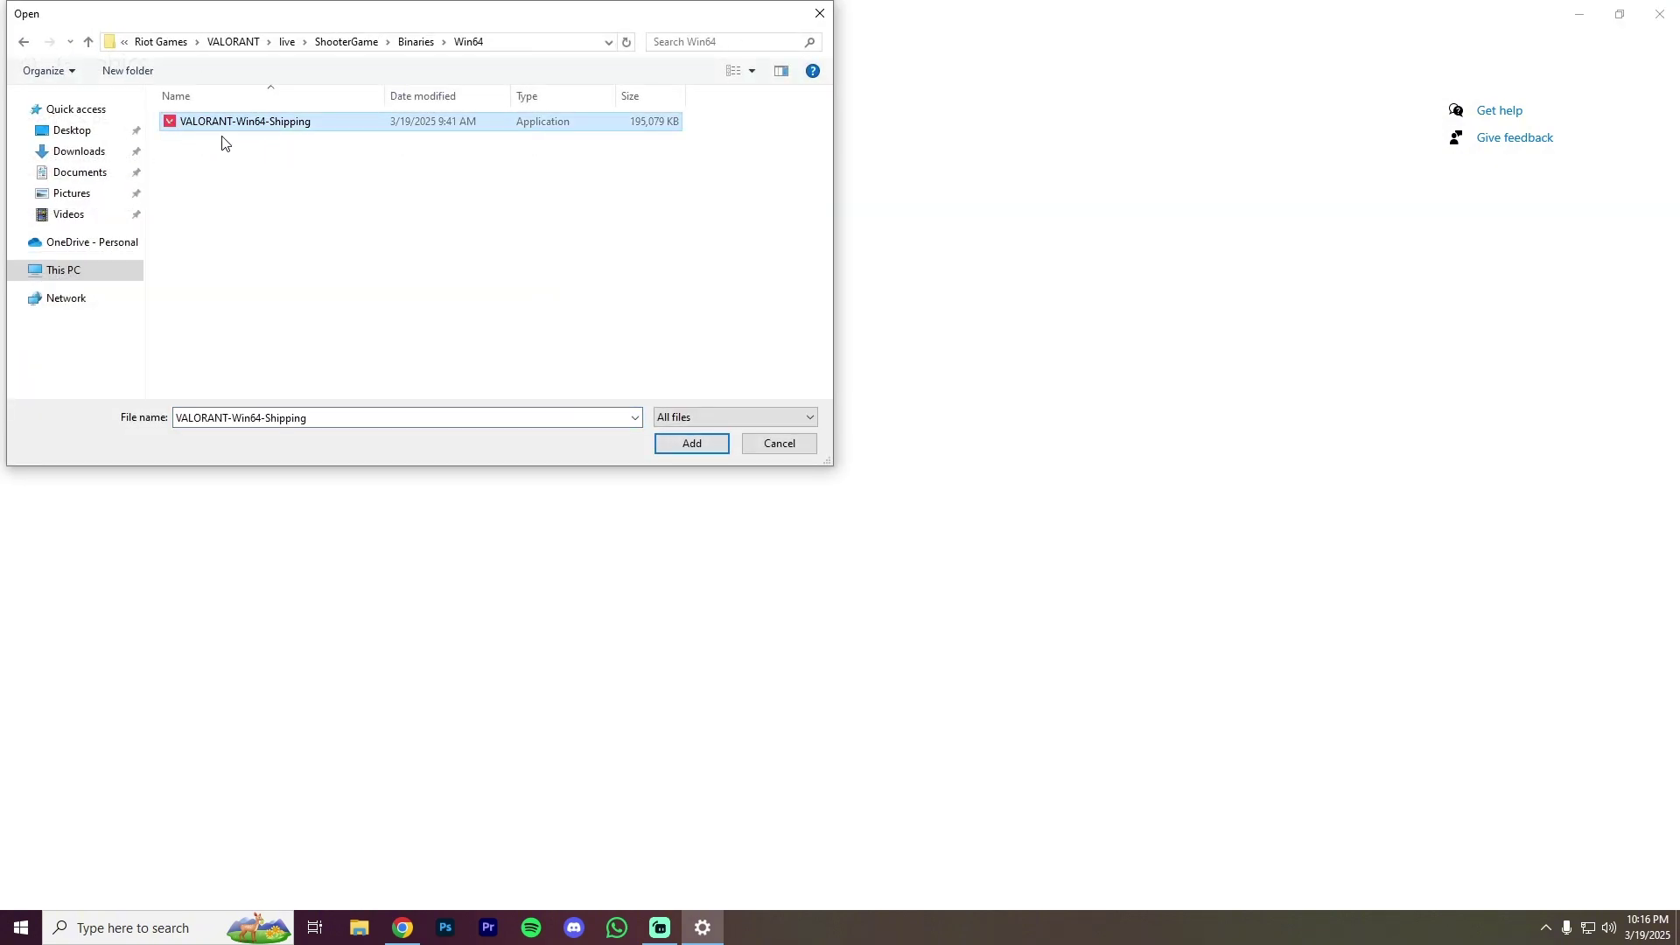
click(691, 444)
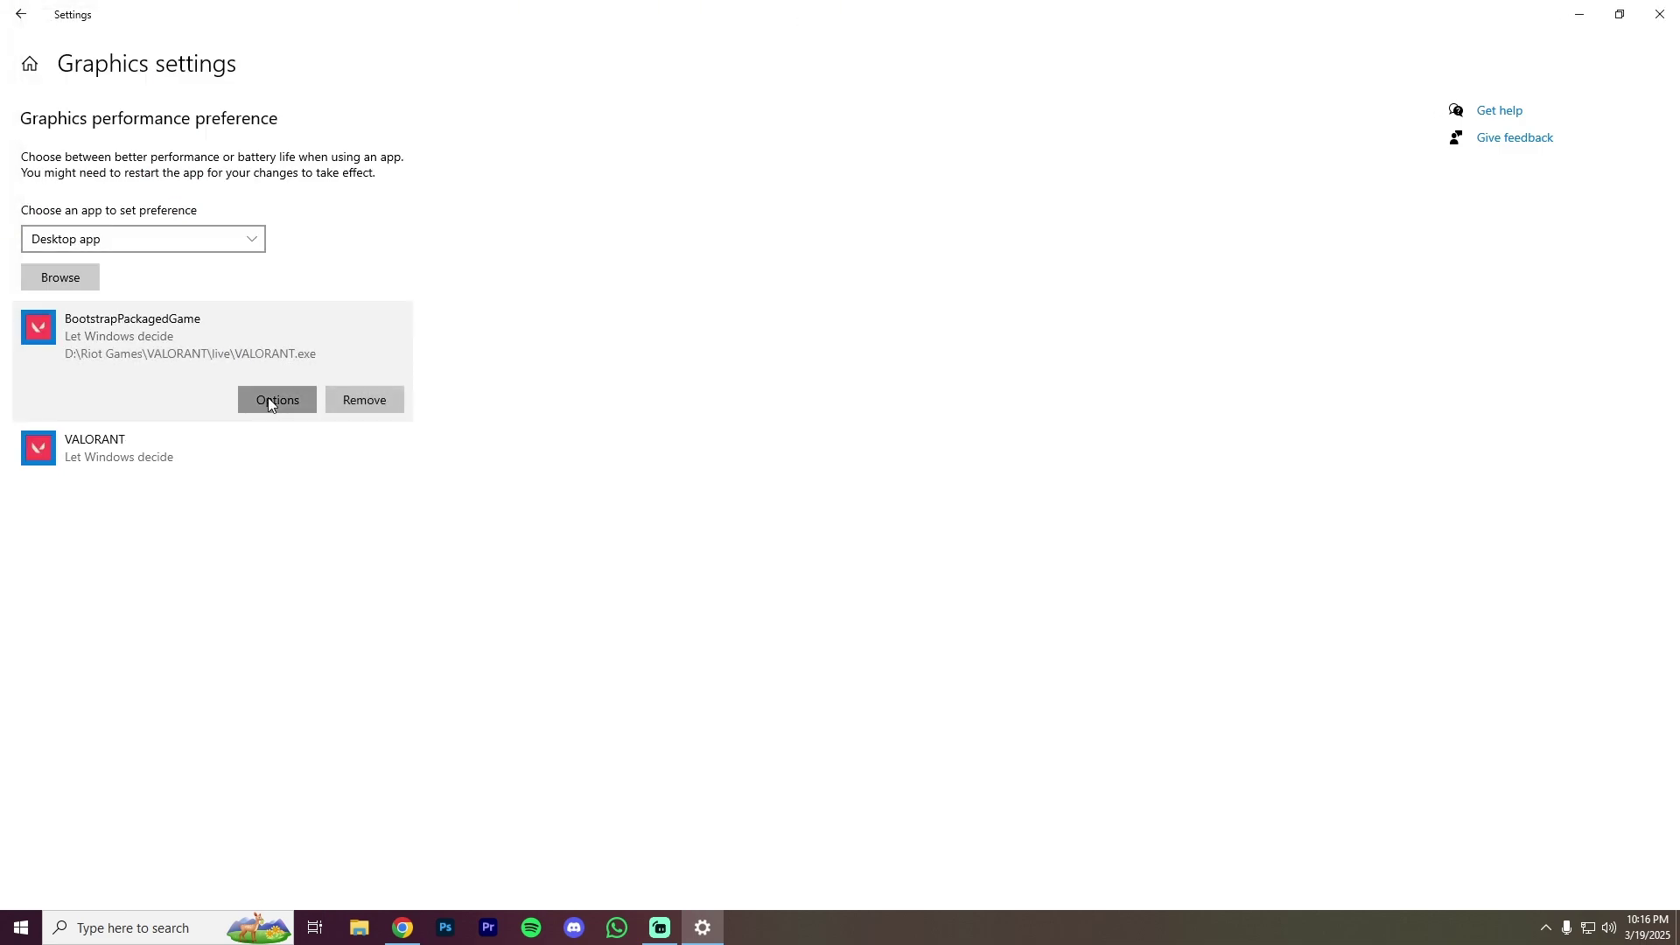
Set the graphics preference of the BootstrapPackagedGame entry to High performance and save it
click(268, 400)
click(779, 496)
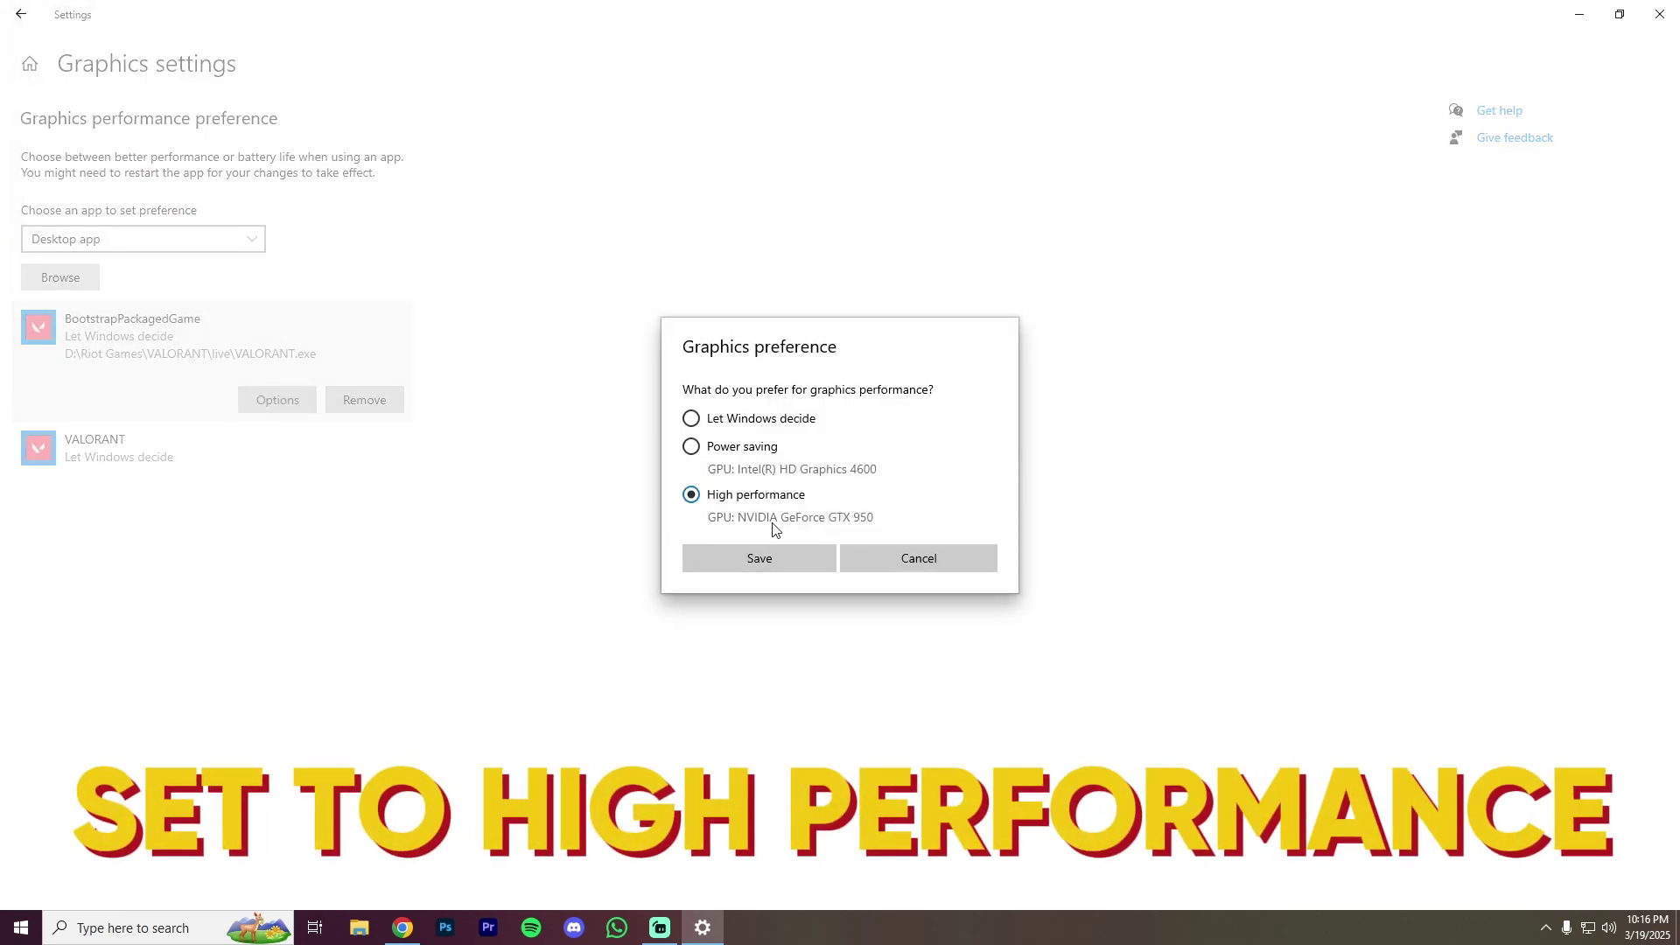
click(752, 556)
Set the graphics preference of the VALORANT entry to High performance, review both entries, and close the settings
click(224, 459)
click(277, 469)
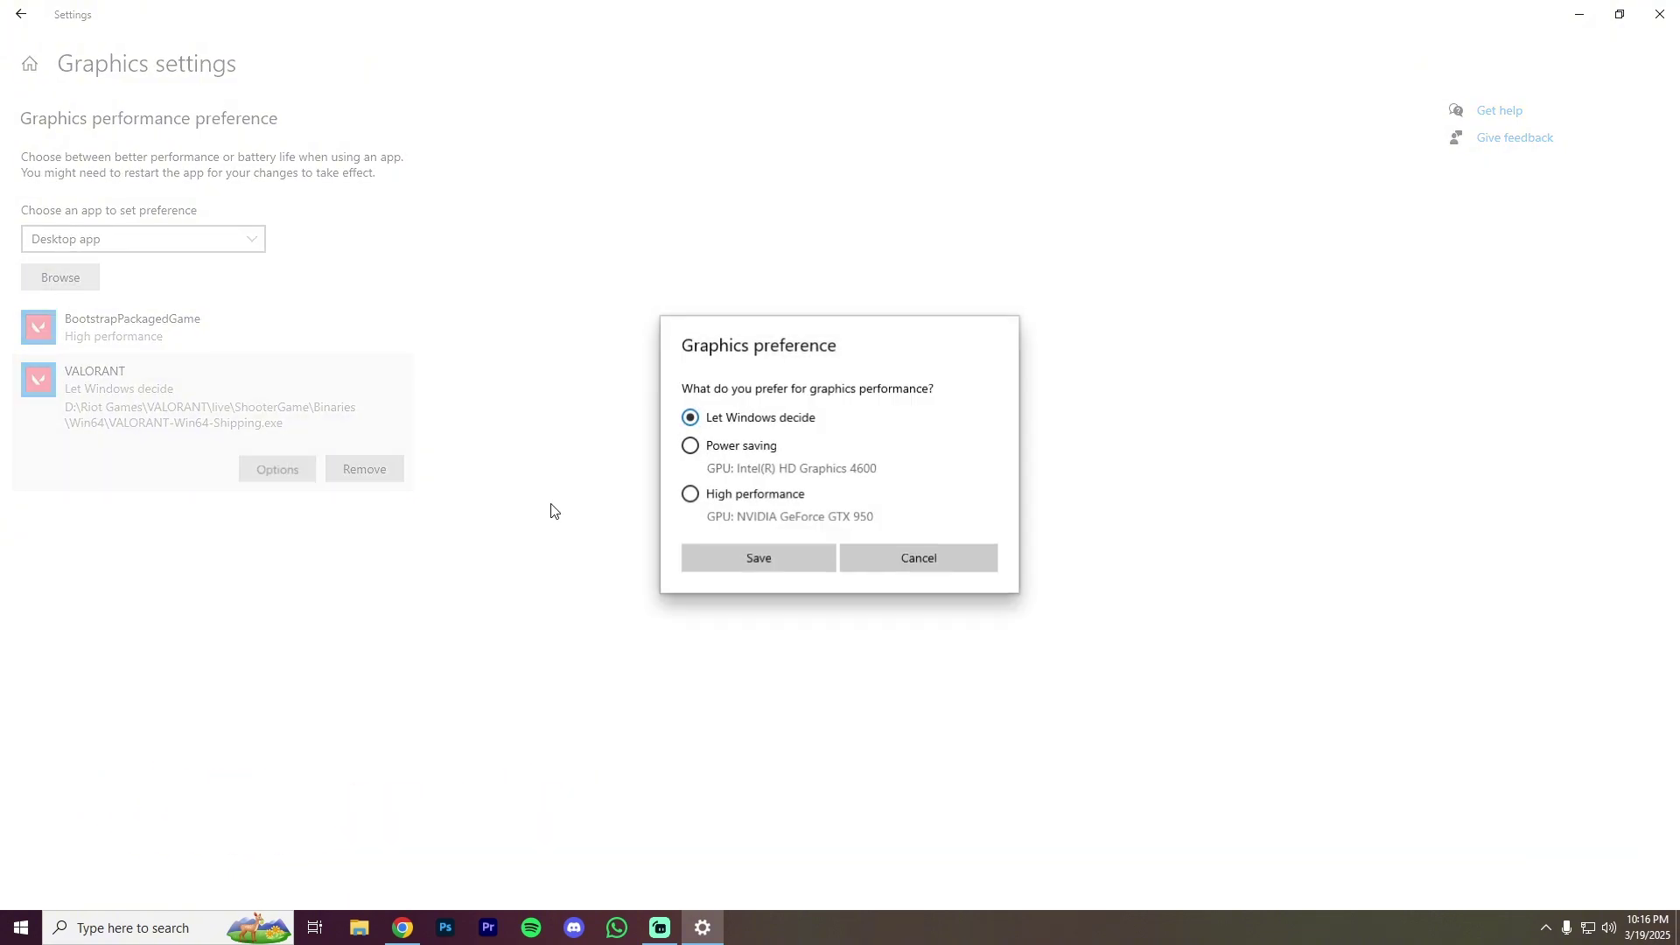
click(693, 495)
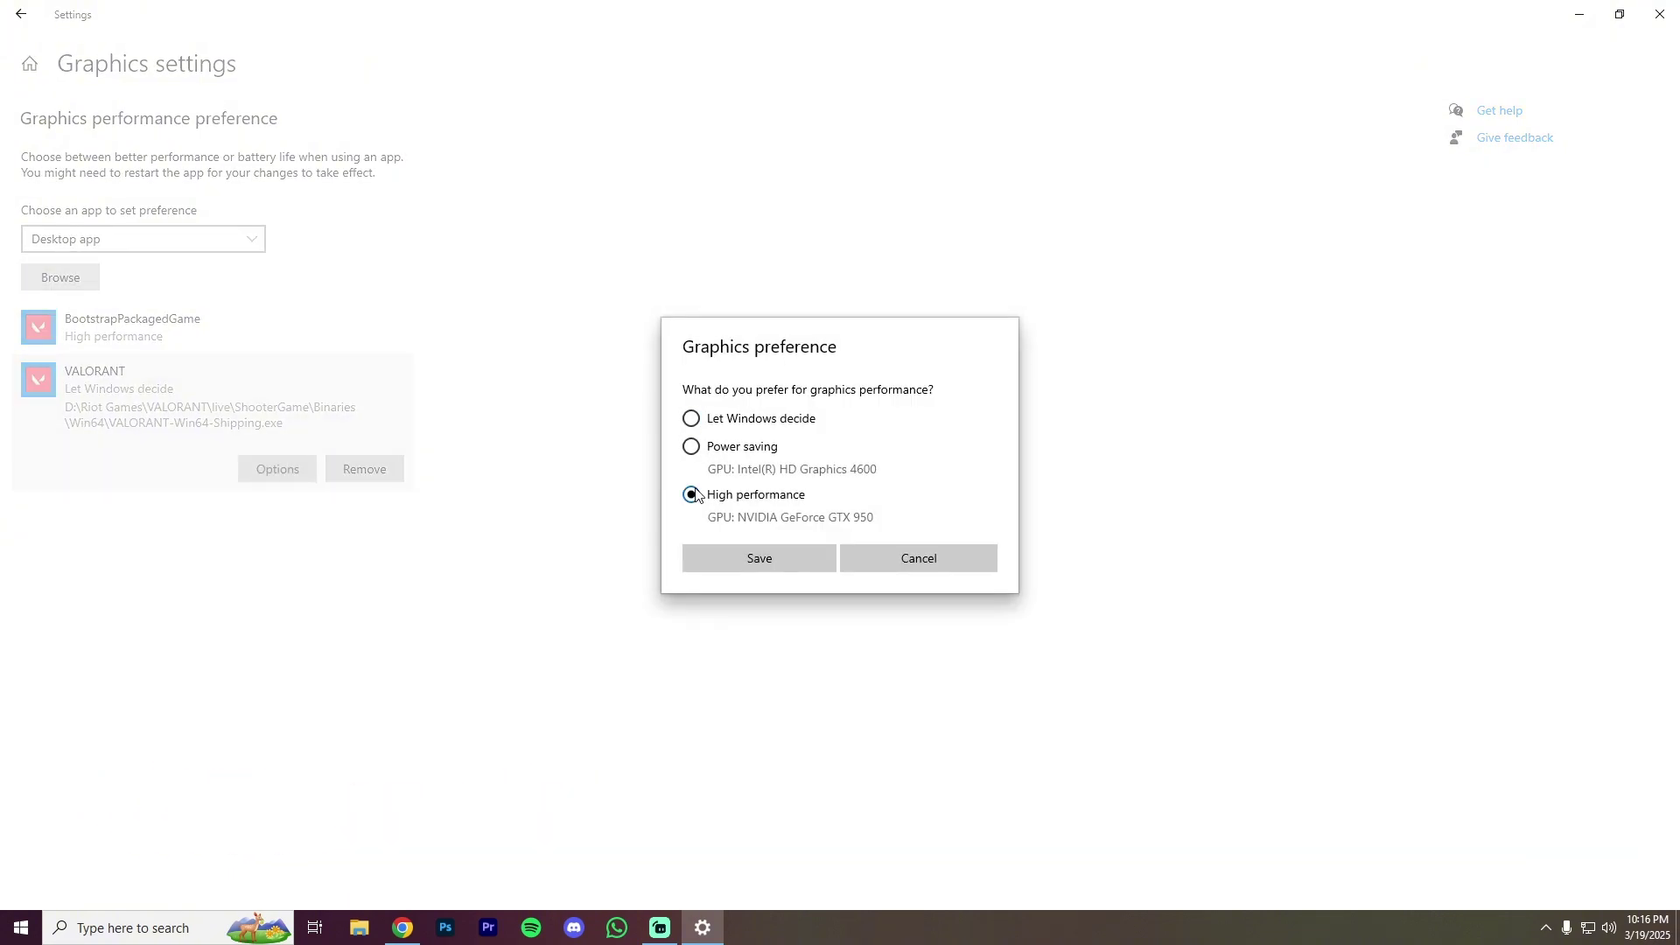
click(752, 557)
click(173, 327)
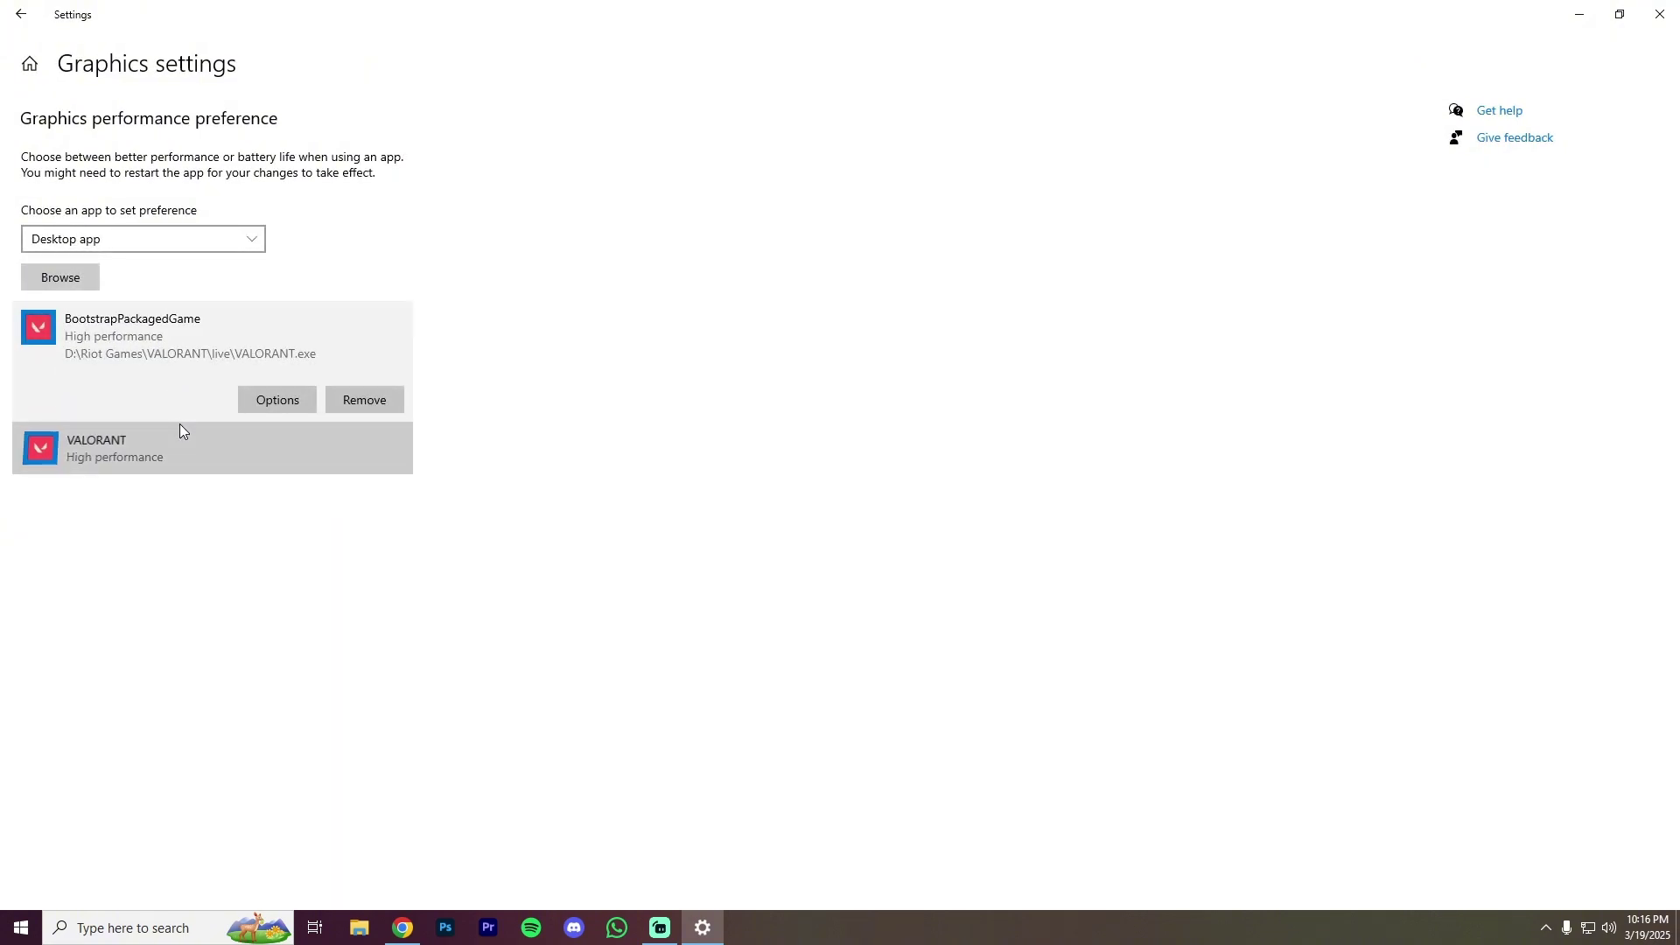
click(182, 431)
click(1660, 14)
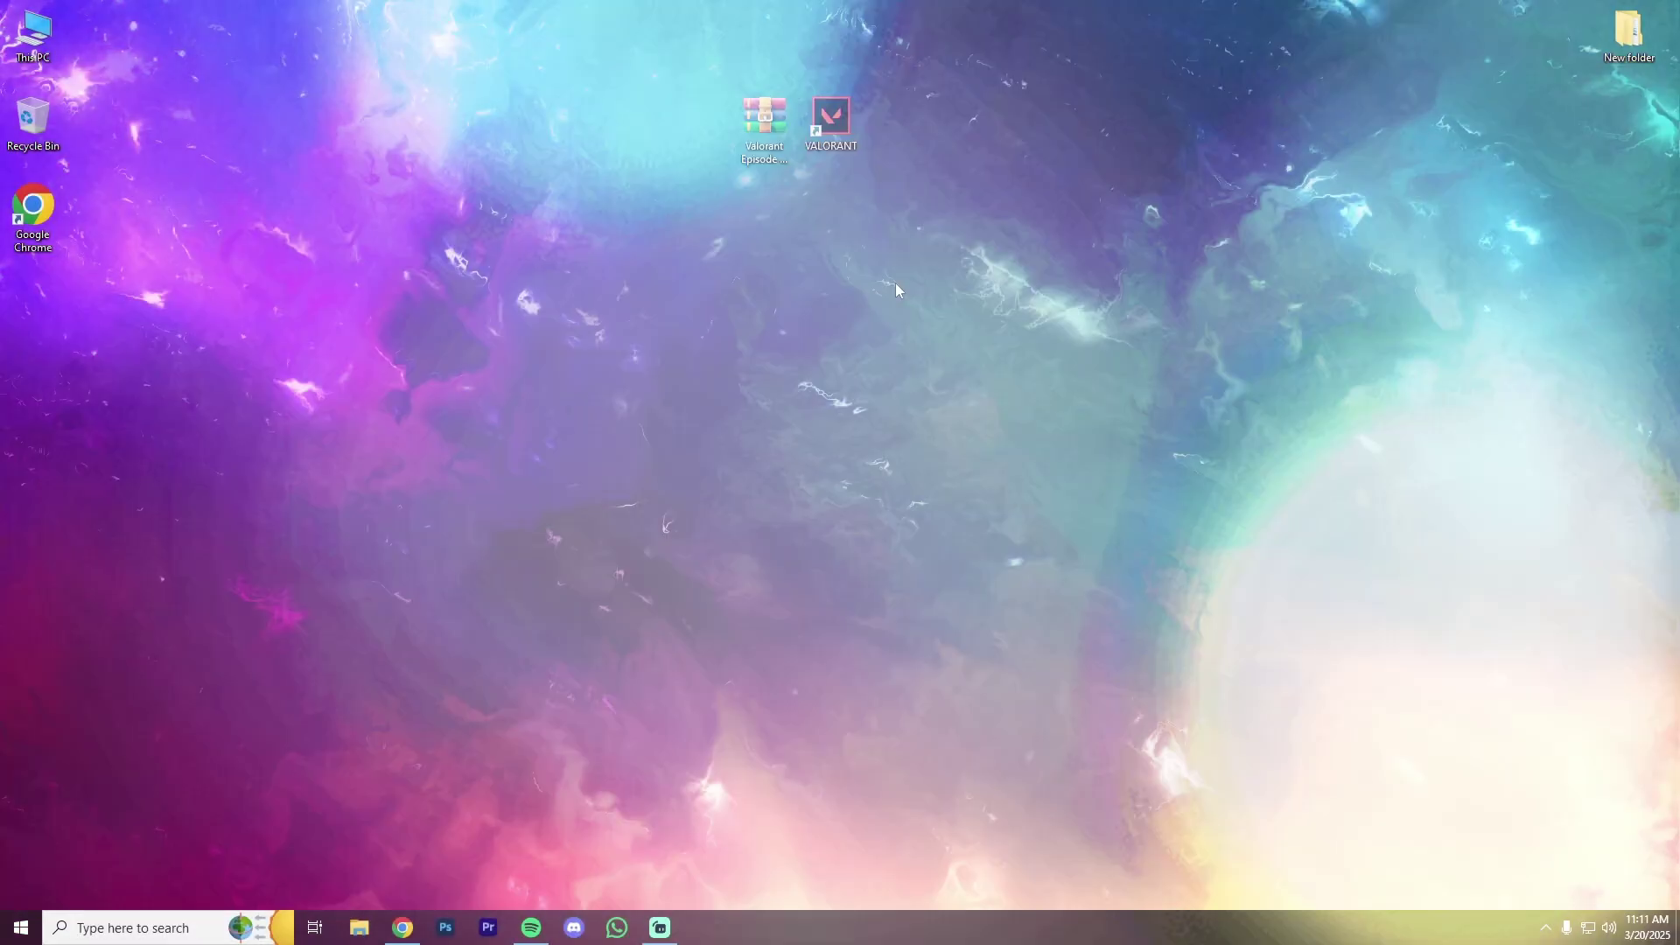
Refresh the desktop and extract the Valorant Low End PC Fps Boost Pack 2025 folder from the FPS Pack archive onto it
right_click(895, 290)
click(938, 334)
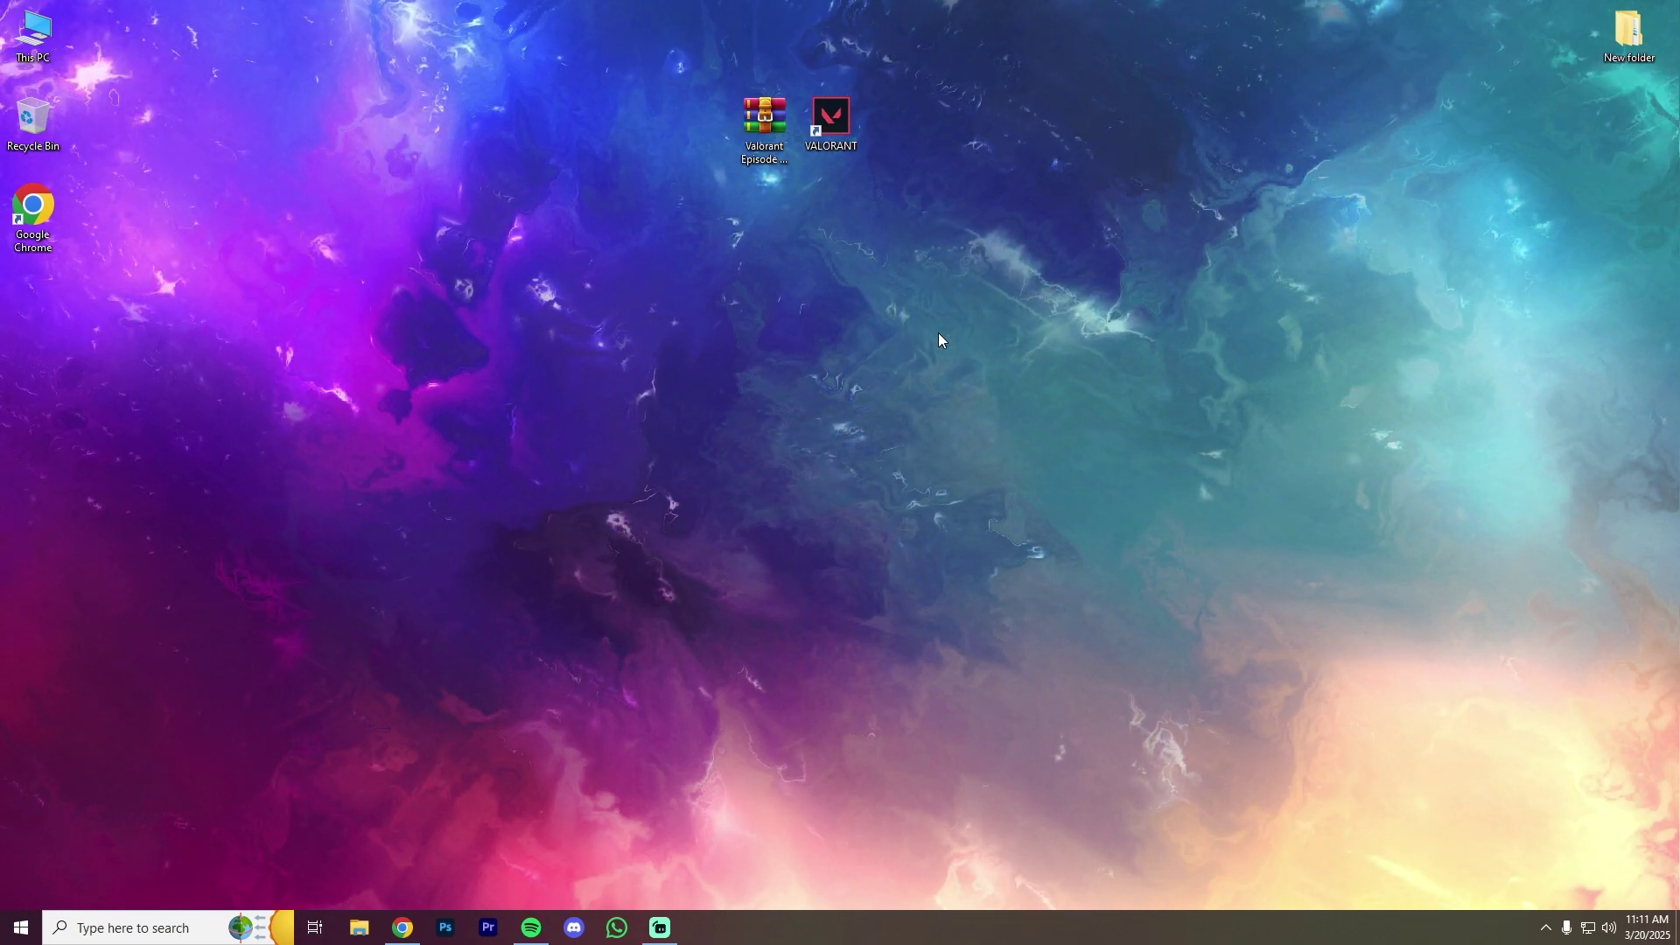
click(756, 151)
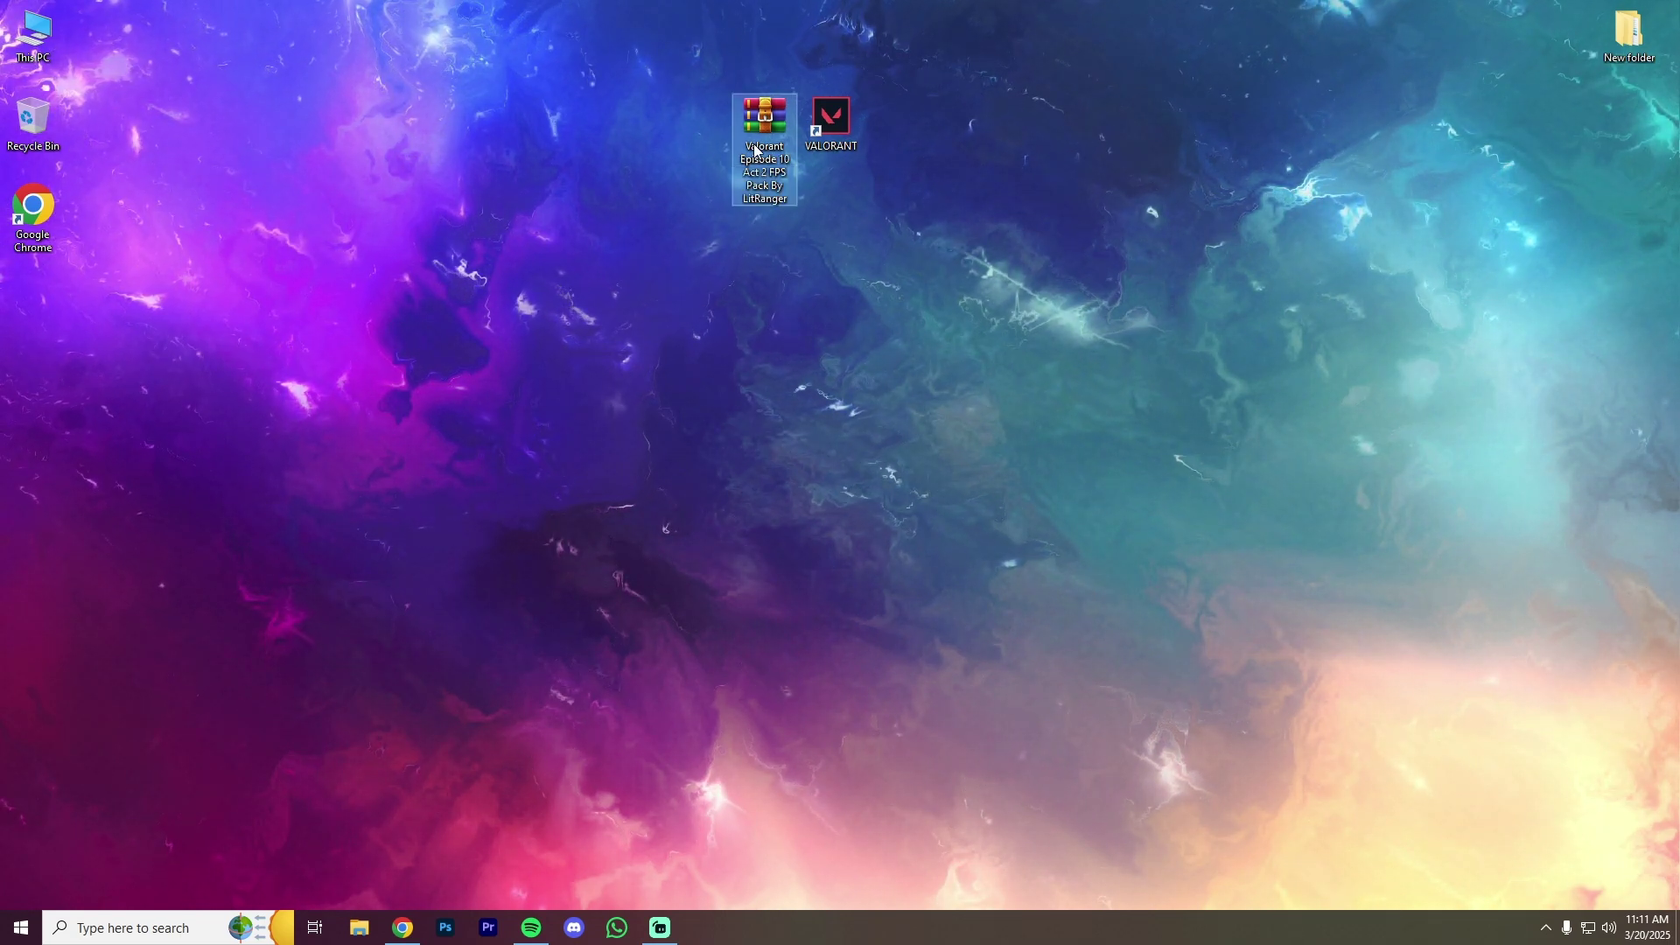
double_click(775, 138)
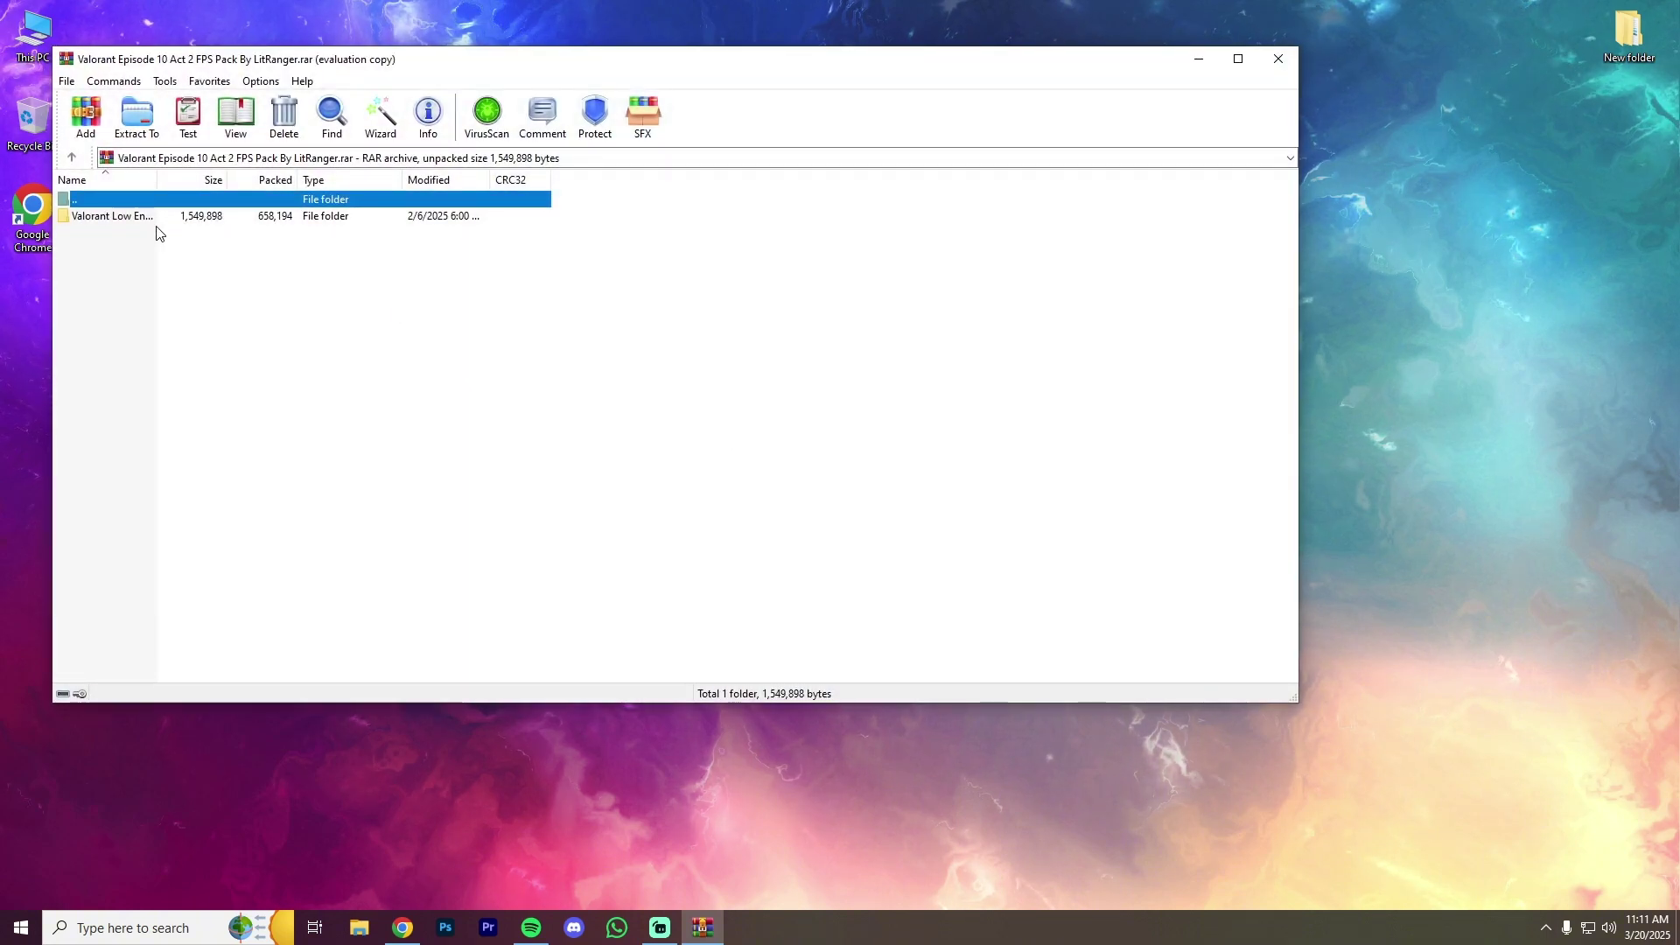
drag(1546, 441, 710, 105)
click(1278, 59)
Open the extracted boost pack folder and go into its 1 - Valorant Windows Priority folder
double_click(710, 179)
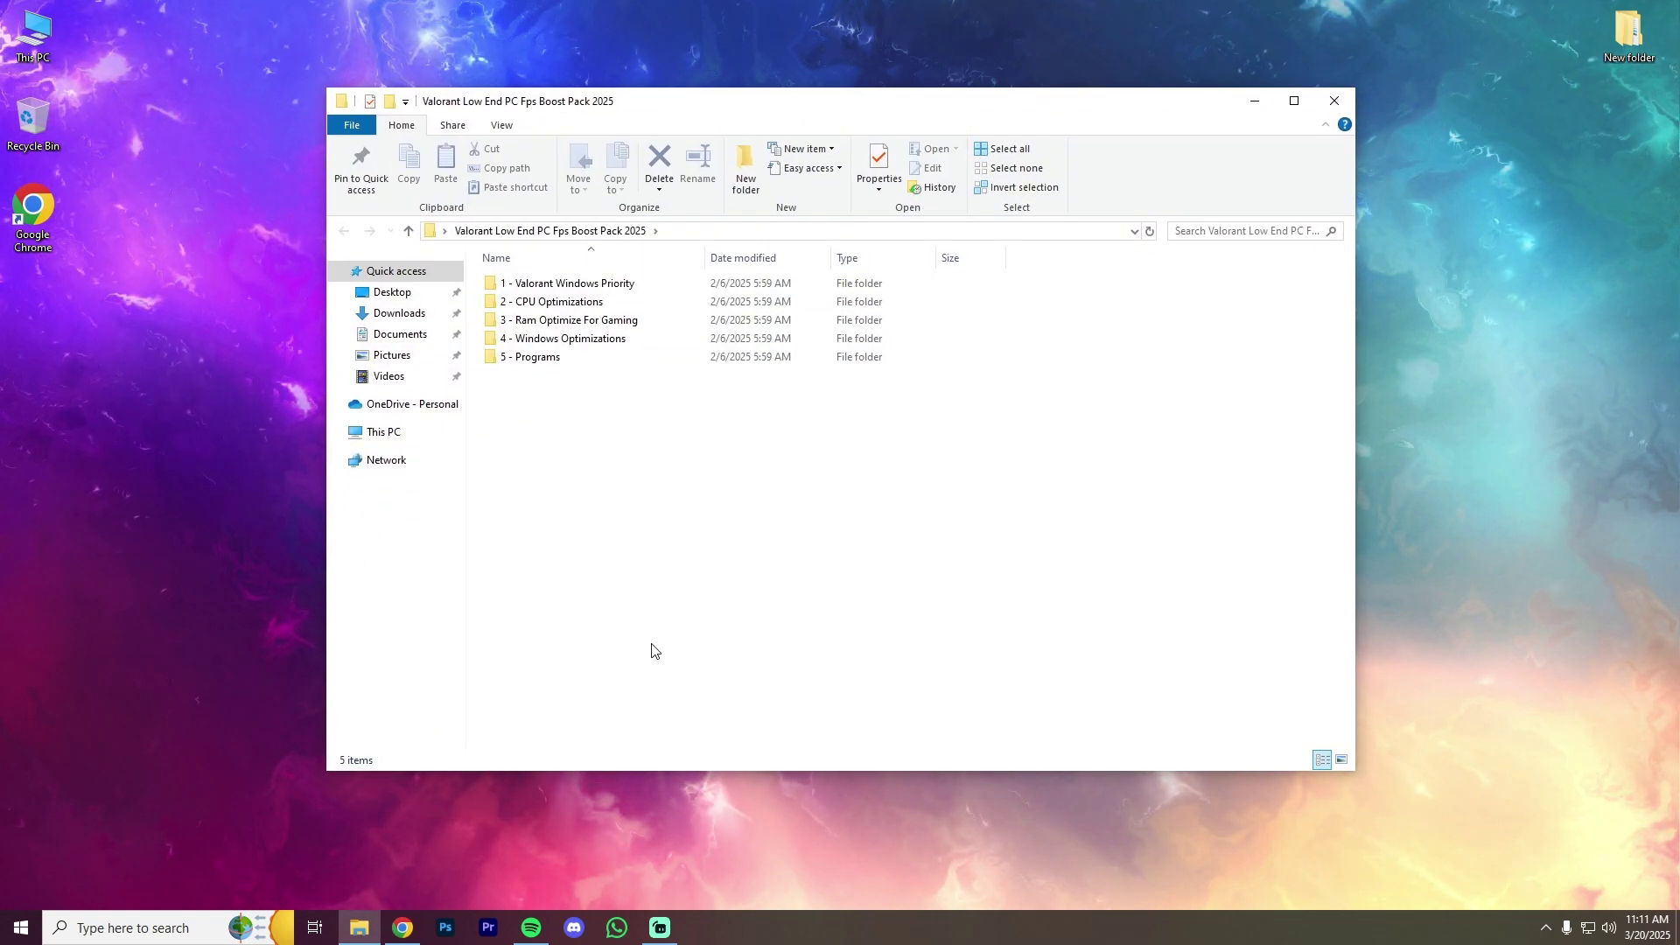
drag(647, 394, 558, 592)
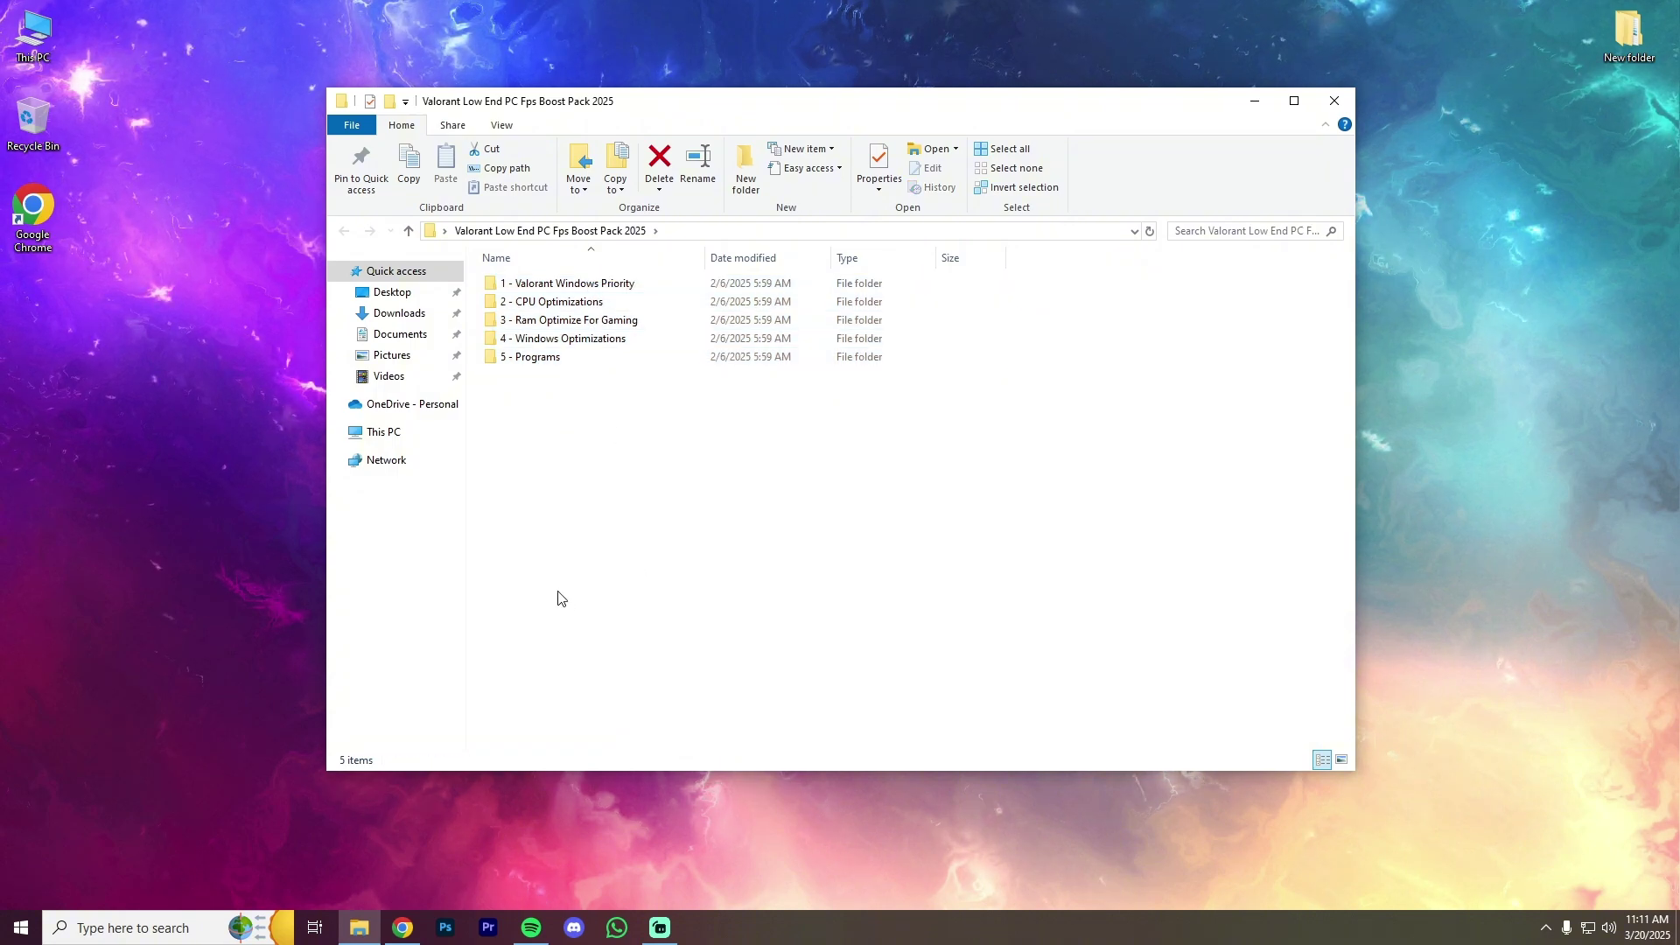
double_click(573, 285)
drag(563, 401, 581, 279)
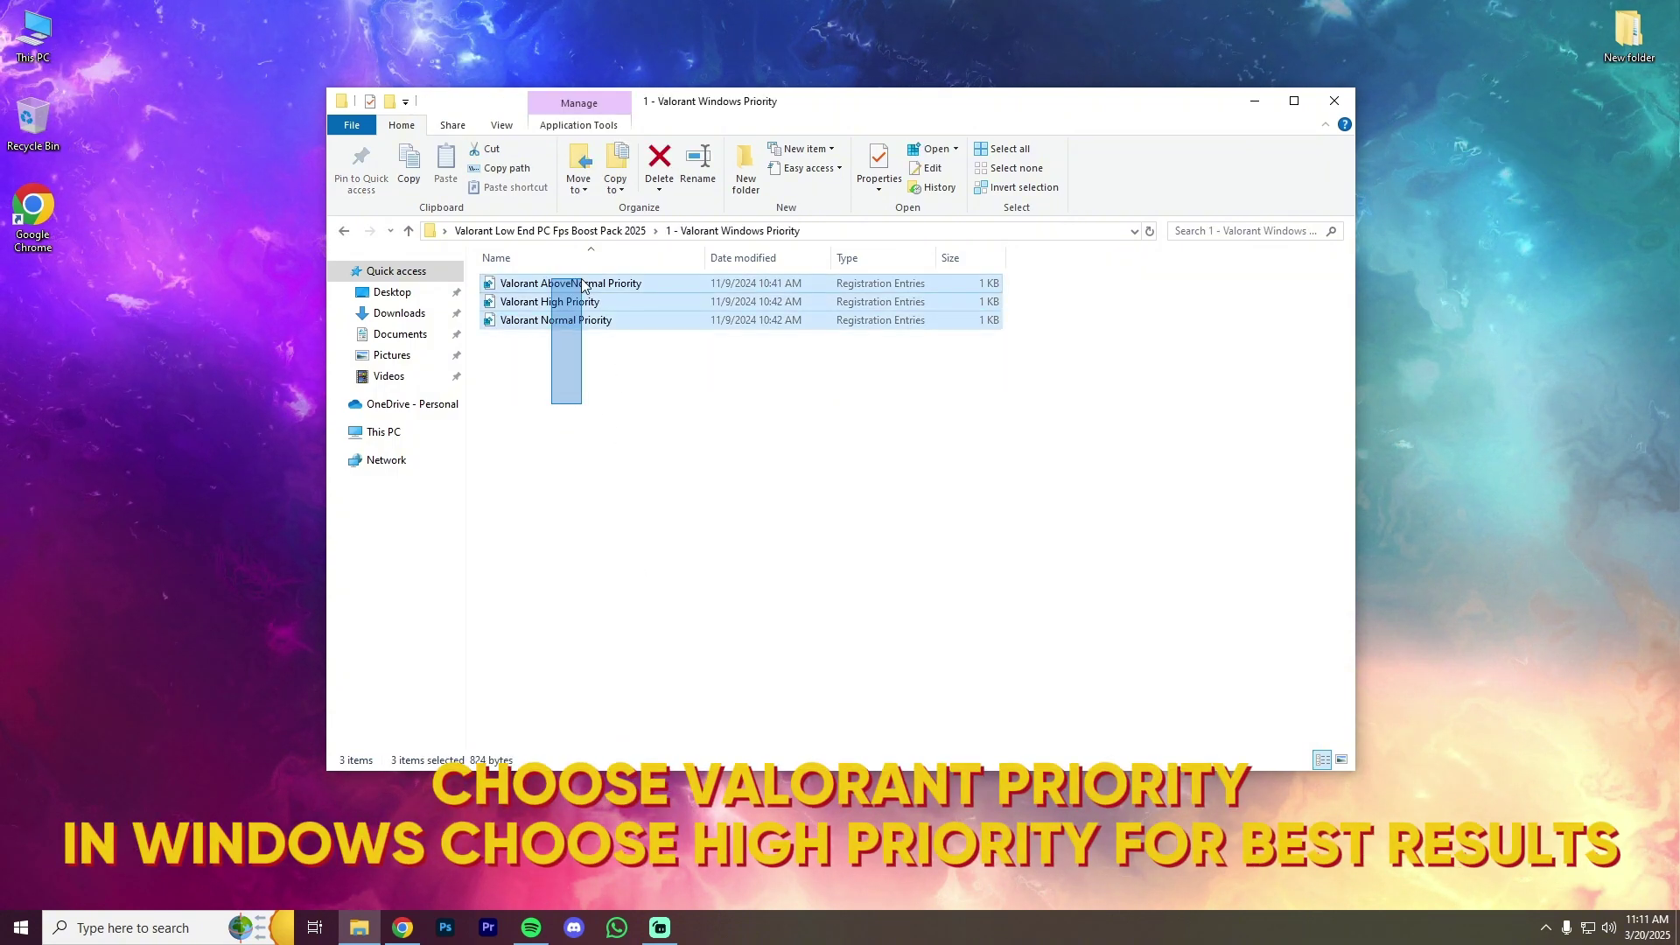
click(620, 378)
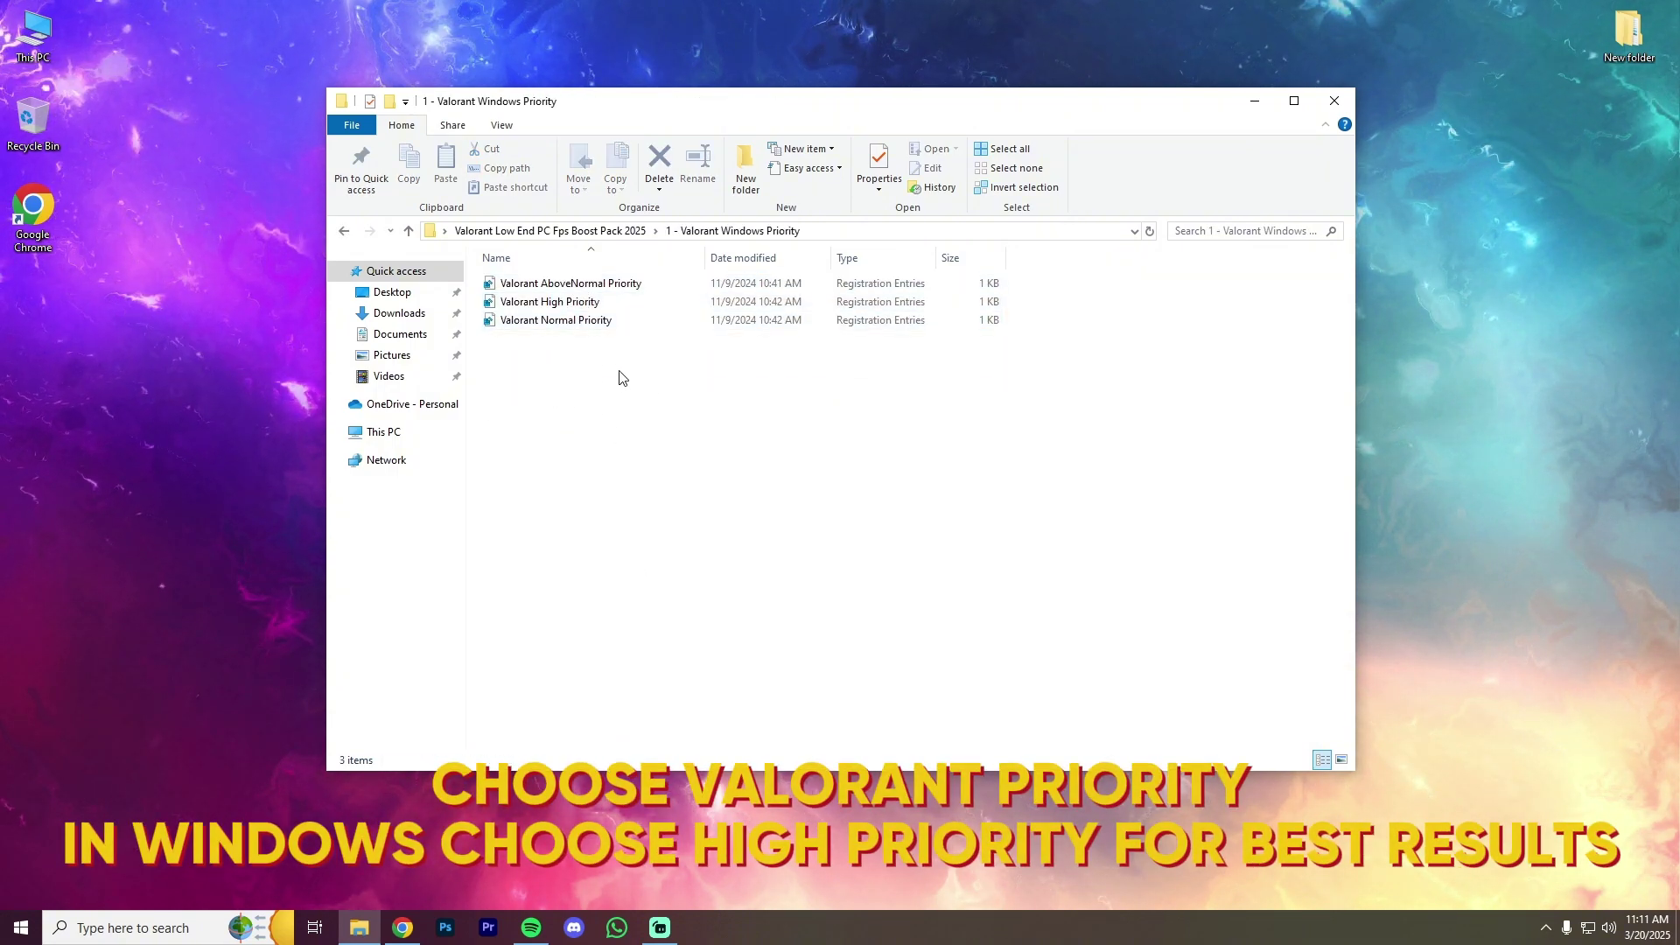
Merge the Valorant High Priority registry file into the Windows registry
click(632, 302)
right_click(631, 302)
click(665, 318)
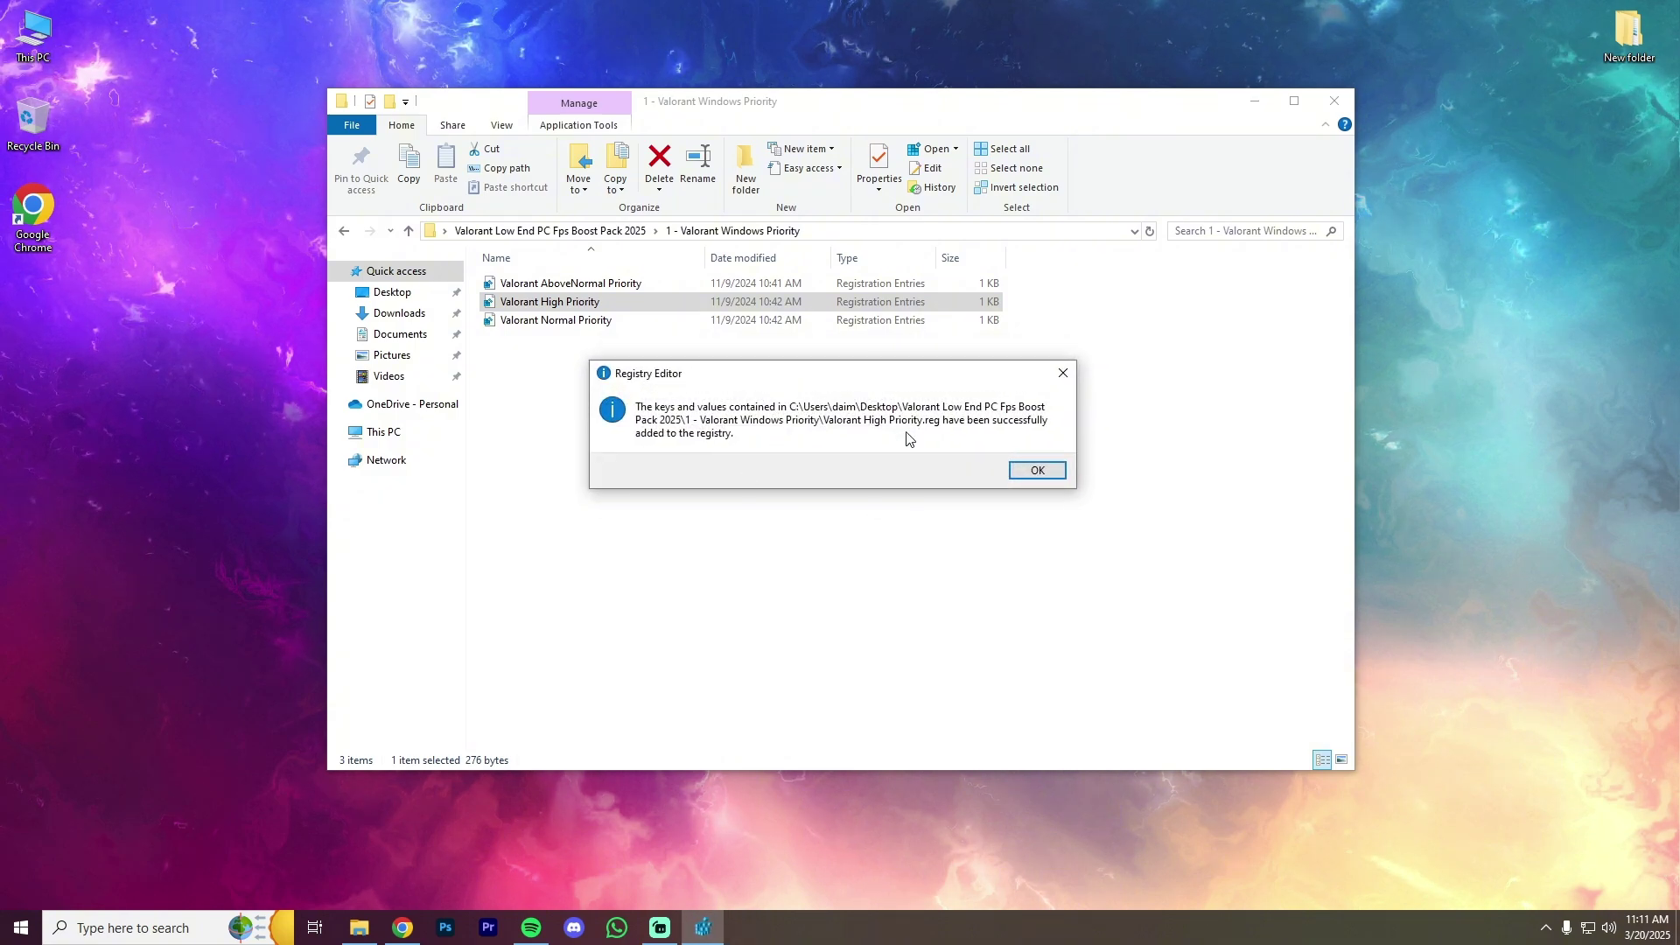
click(1049, 475)
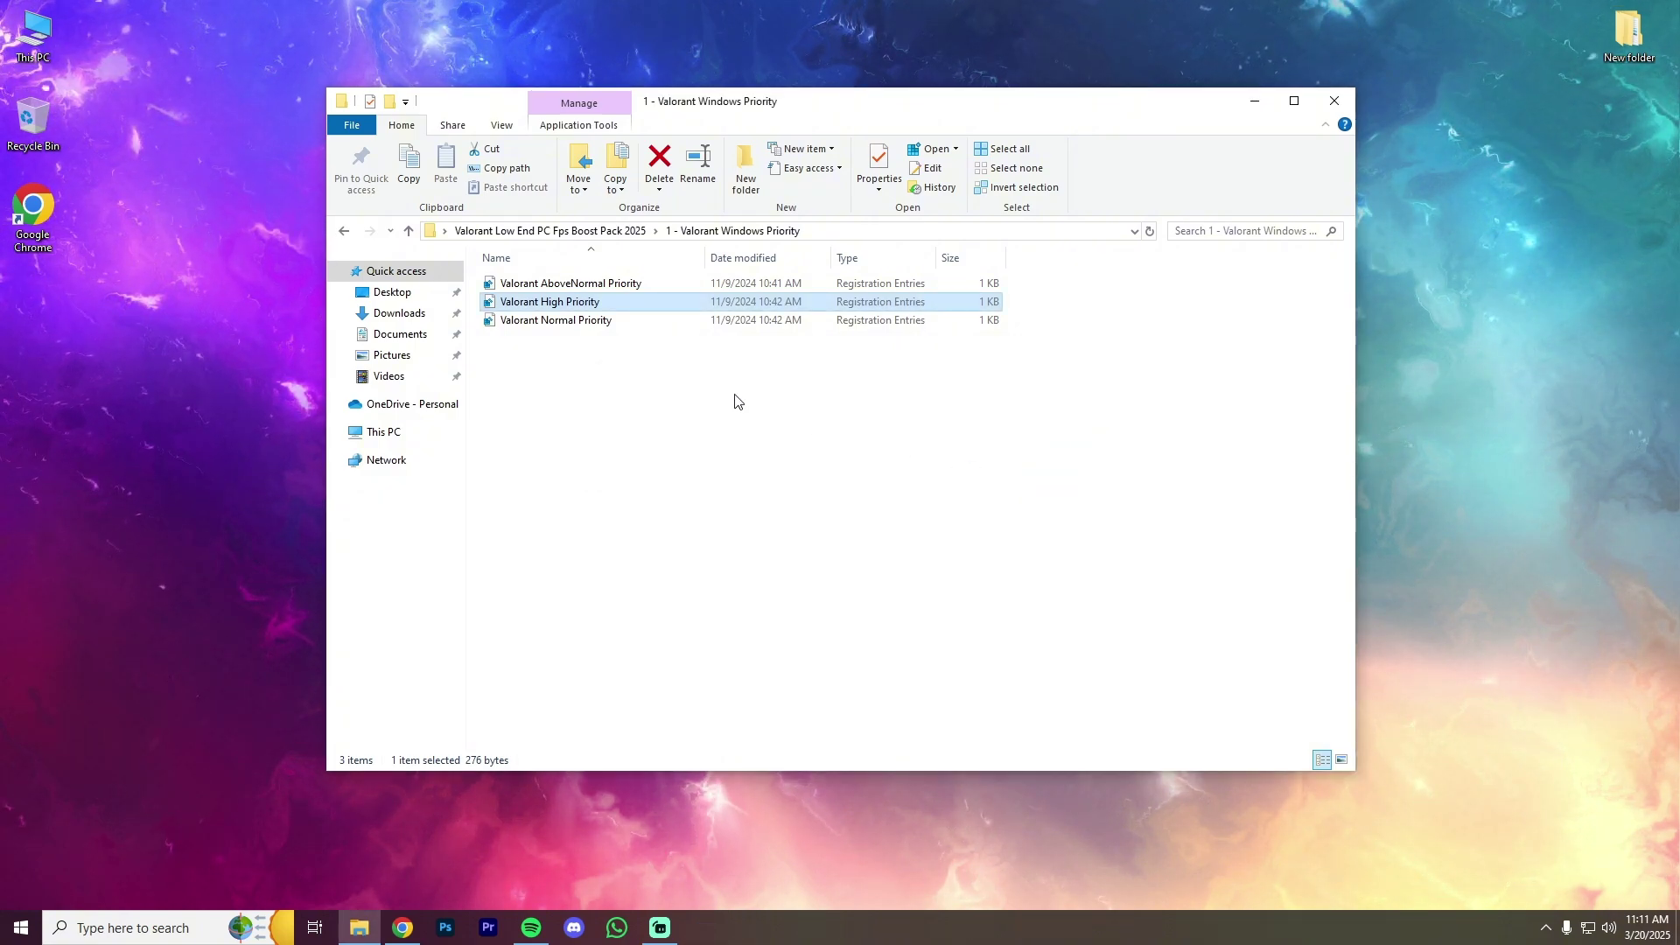
Return to the boost pack folder and open its 2 - CPU Optimizations folder
click(343, 231)
double_click(542, 302)
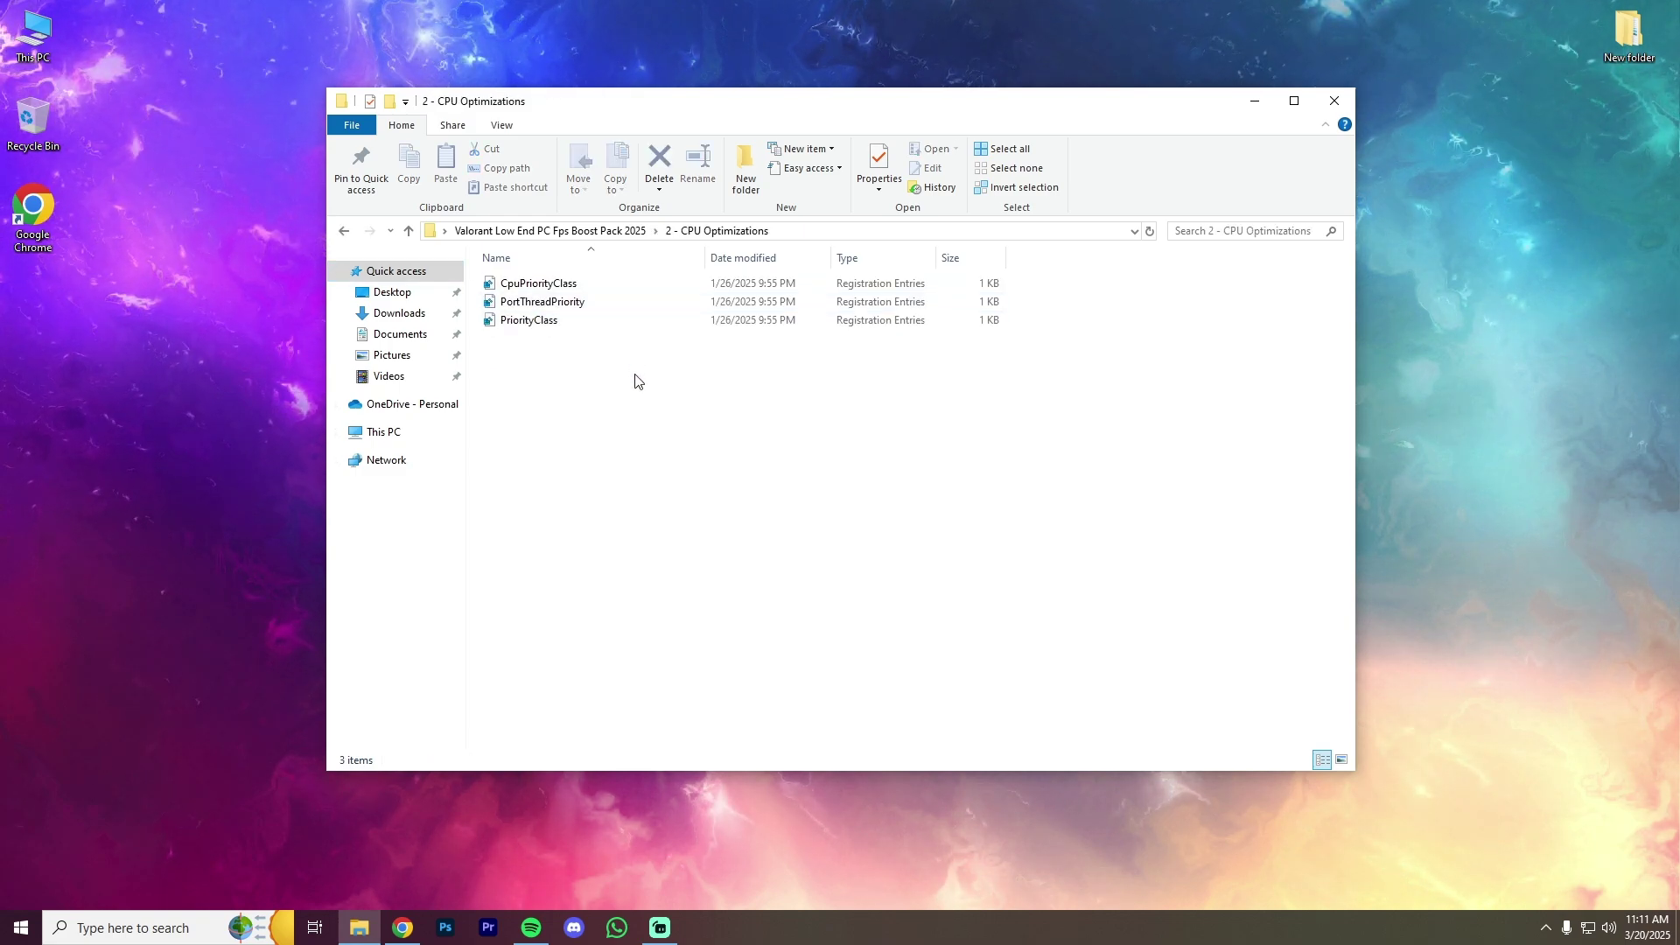
drag(635, 381, 512, 275)
click(671, 383)
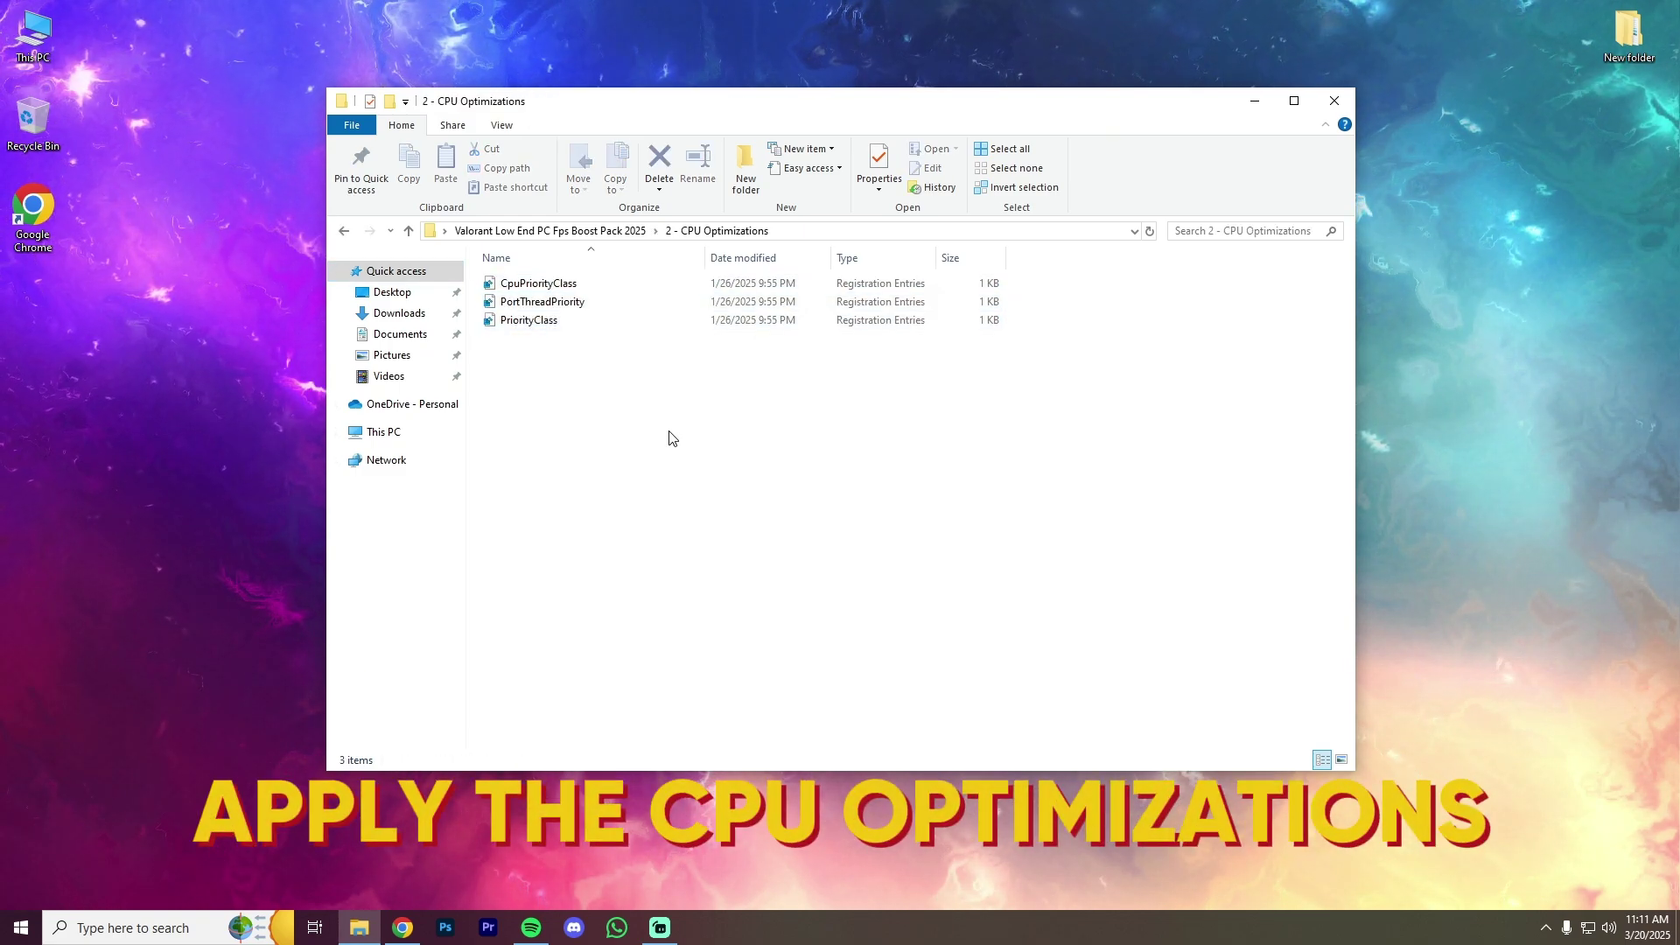
Merge the CpuPriorityClass registry file into the Windows registry
click(560, 283)
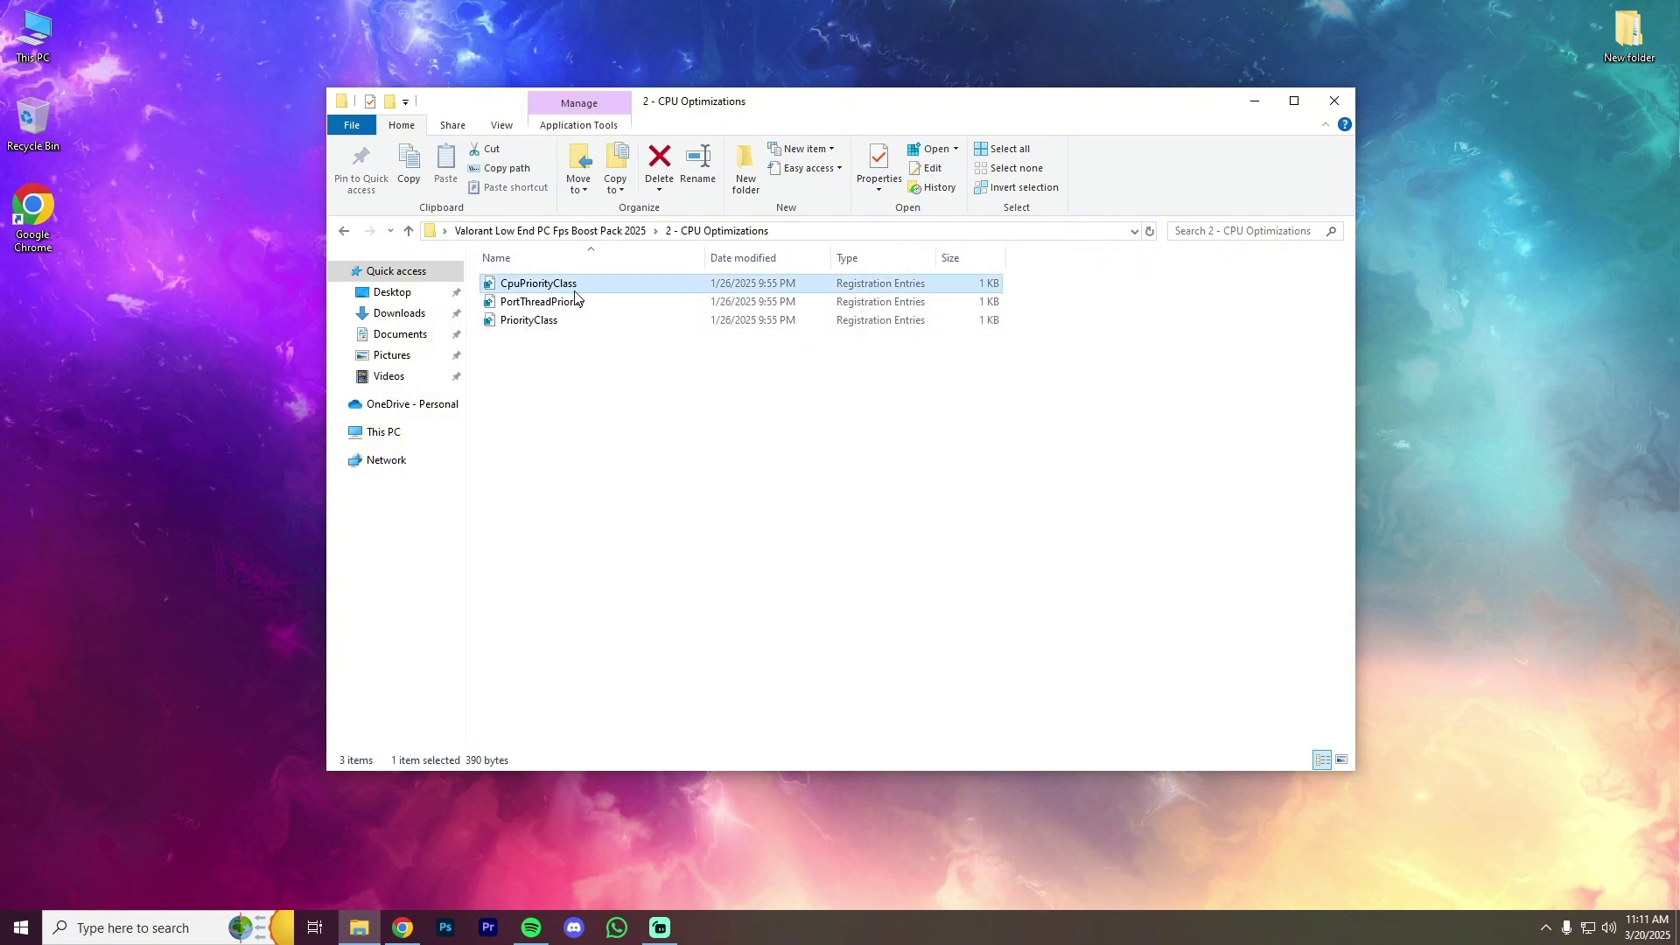
right_click(576, 289)
click(623, 305)
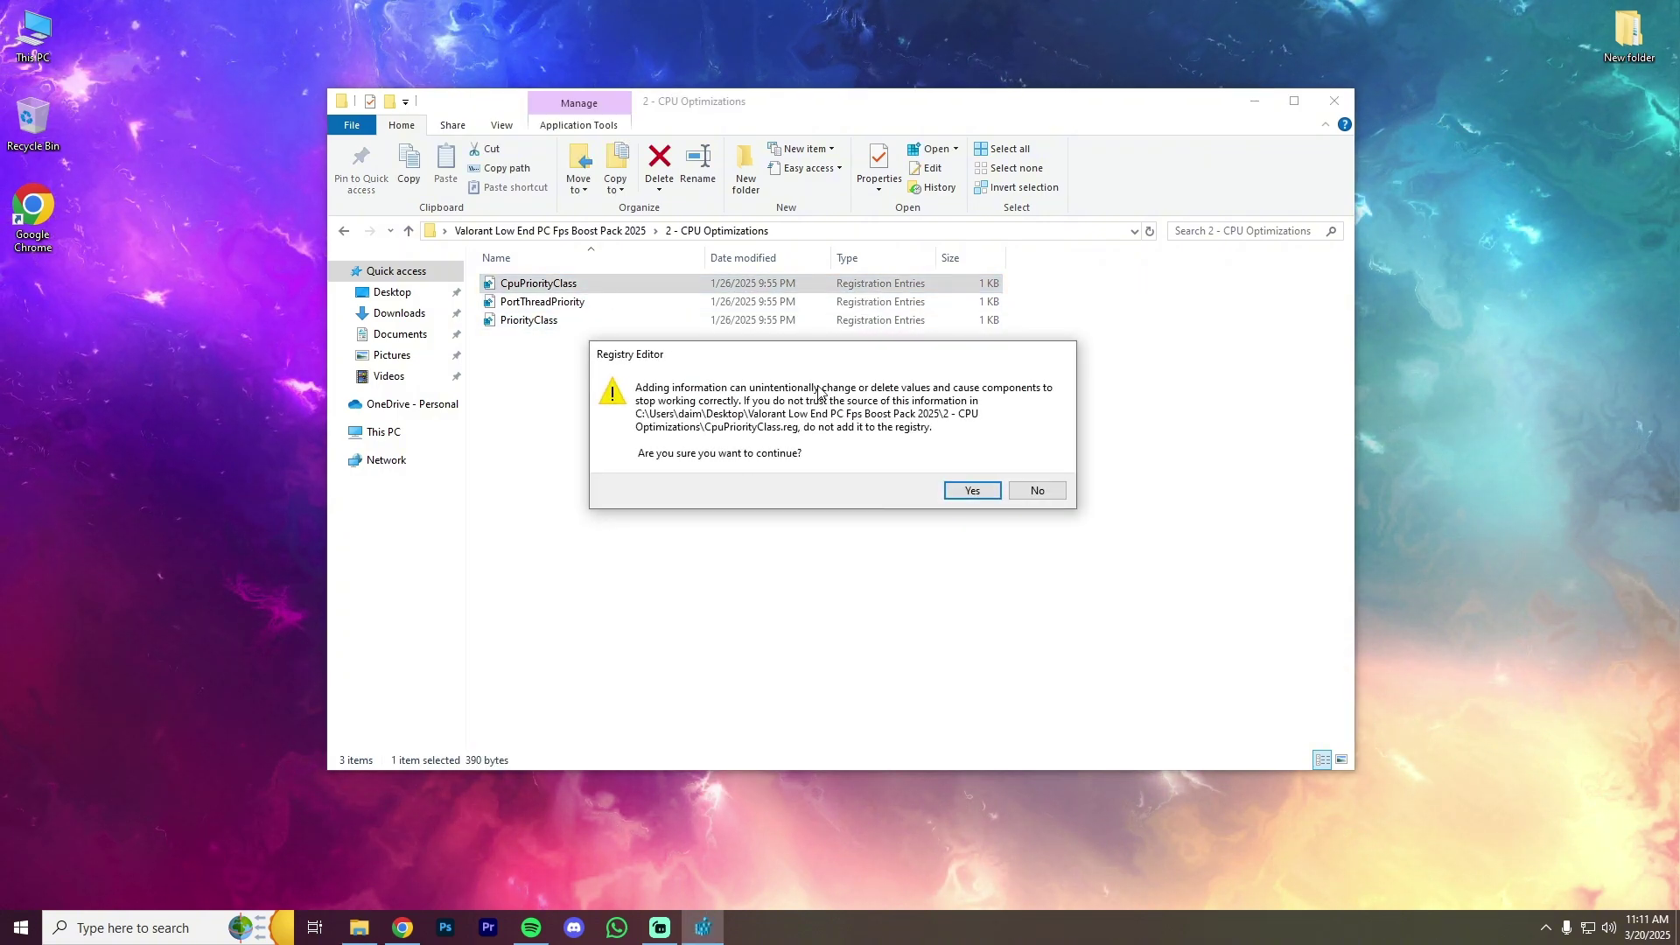
click(970, 491)
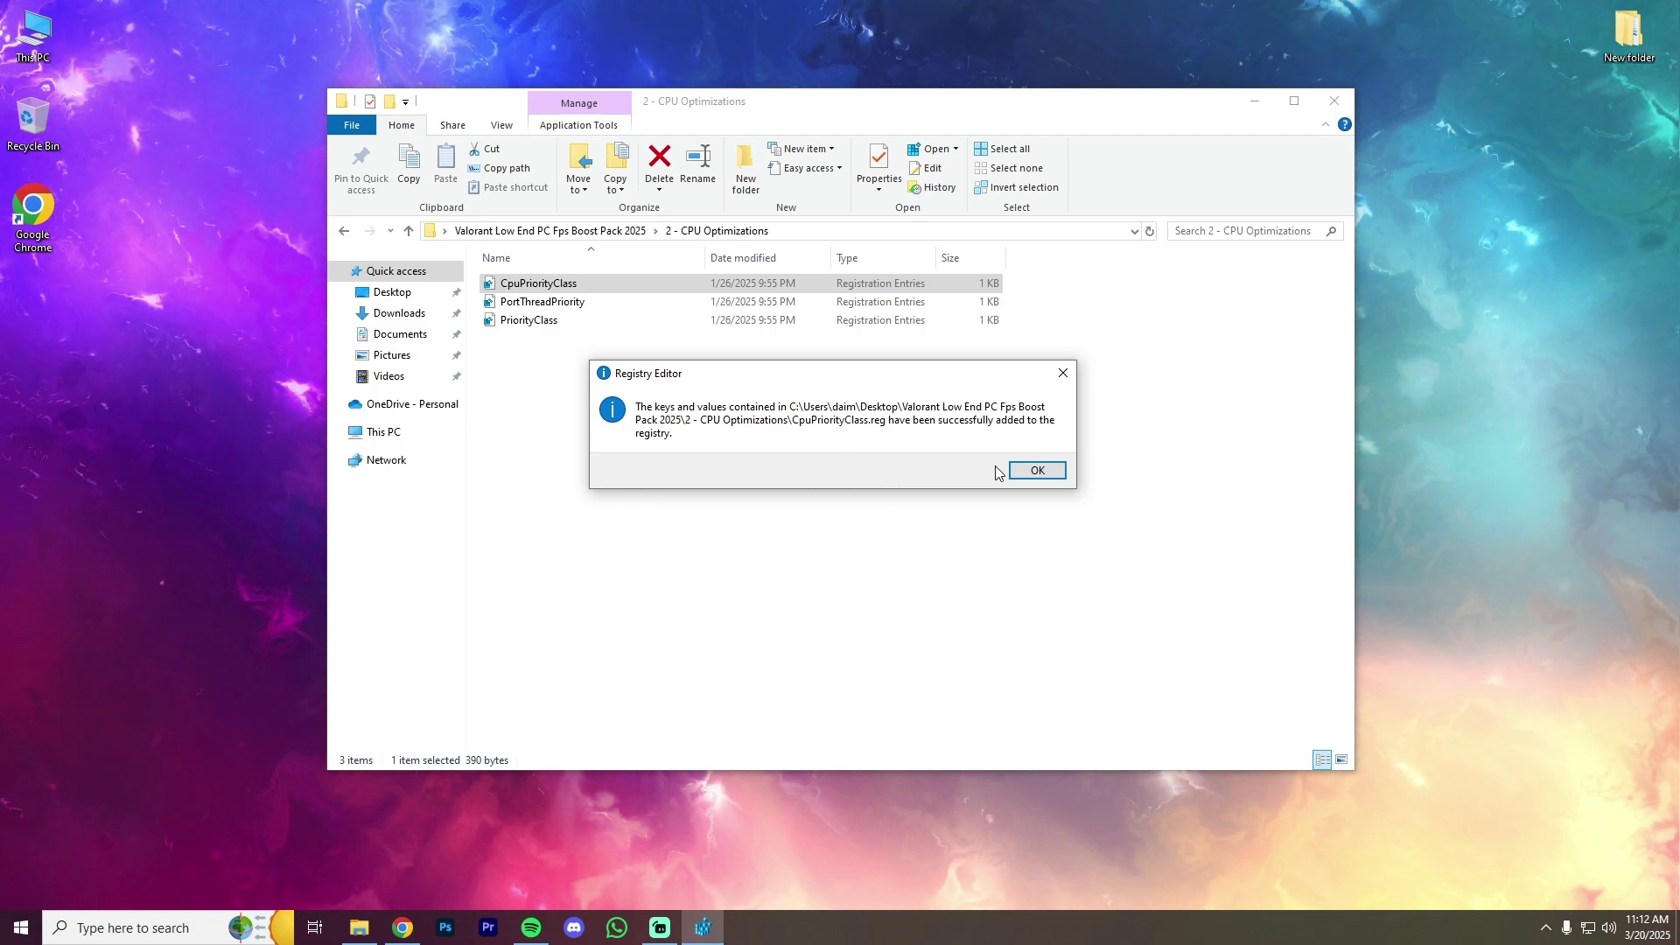
click(1034, 473)
Merge the PortThreadPriority registry file into the Windows registry
click(560, 303)
right_click(564, 306)
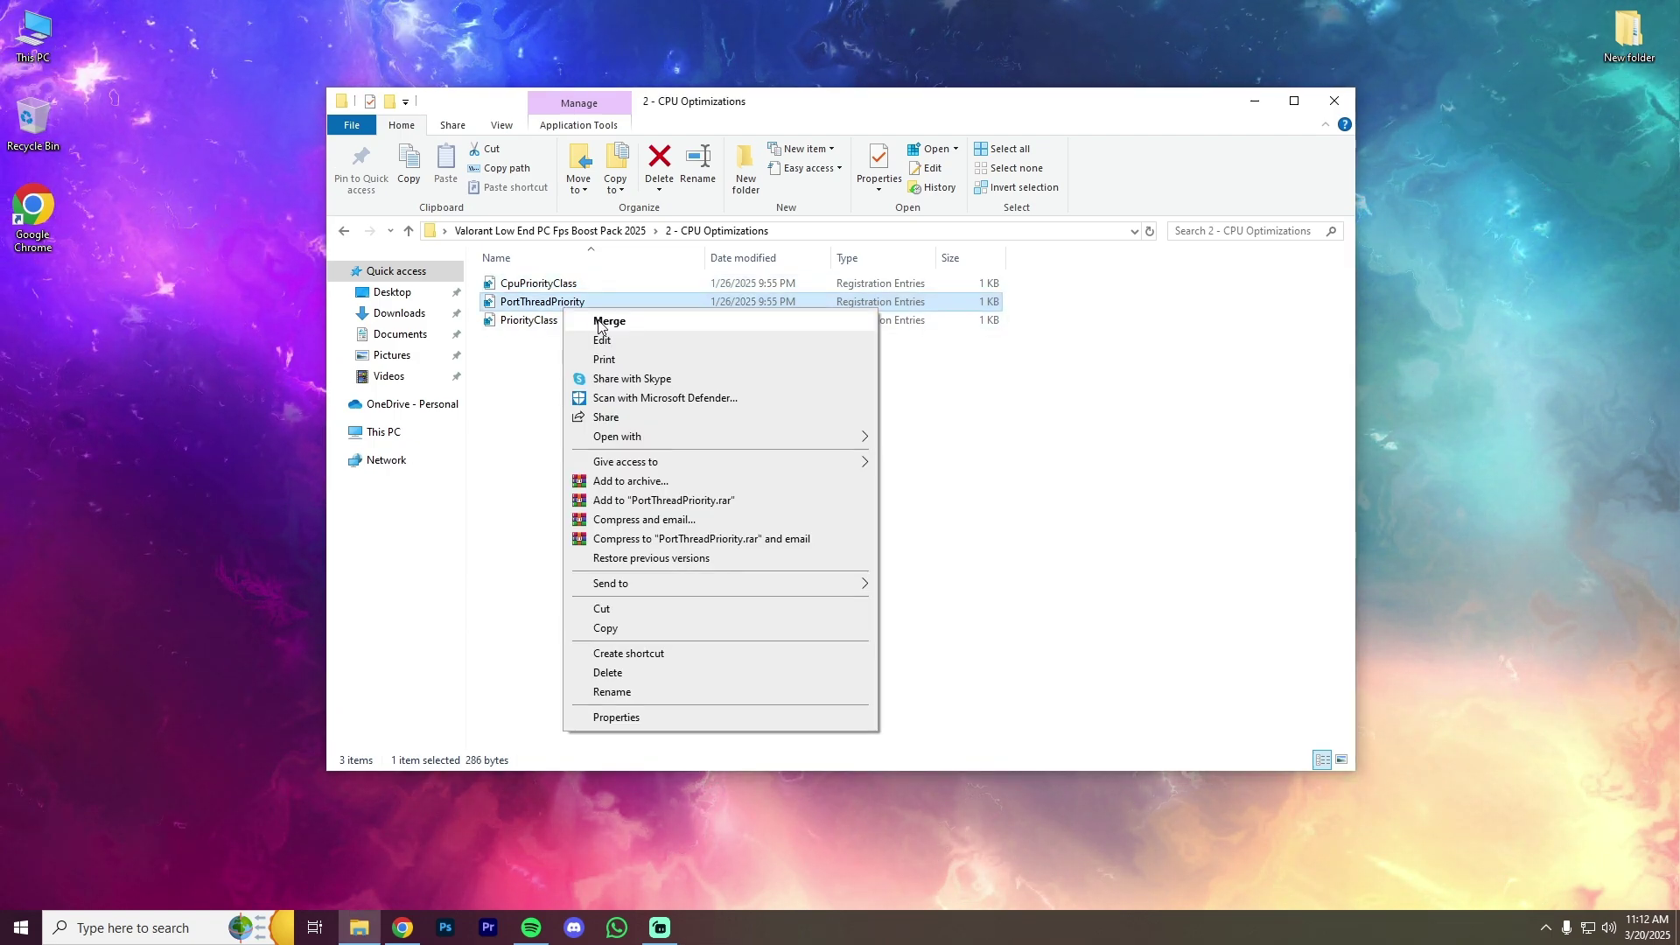
click(600, 322)
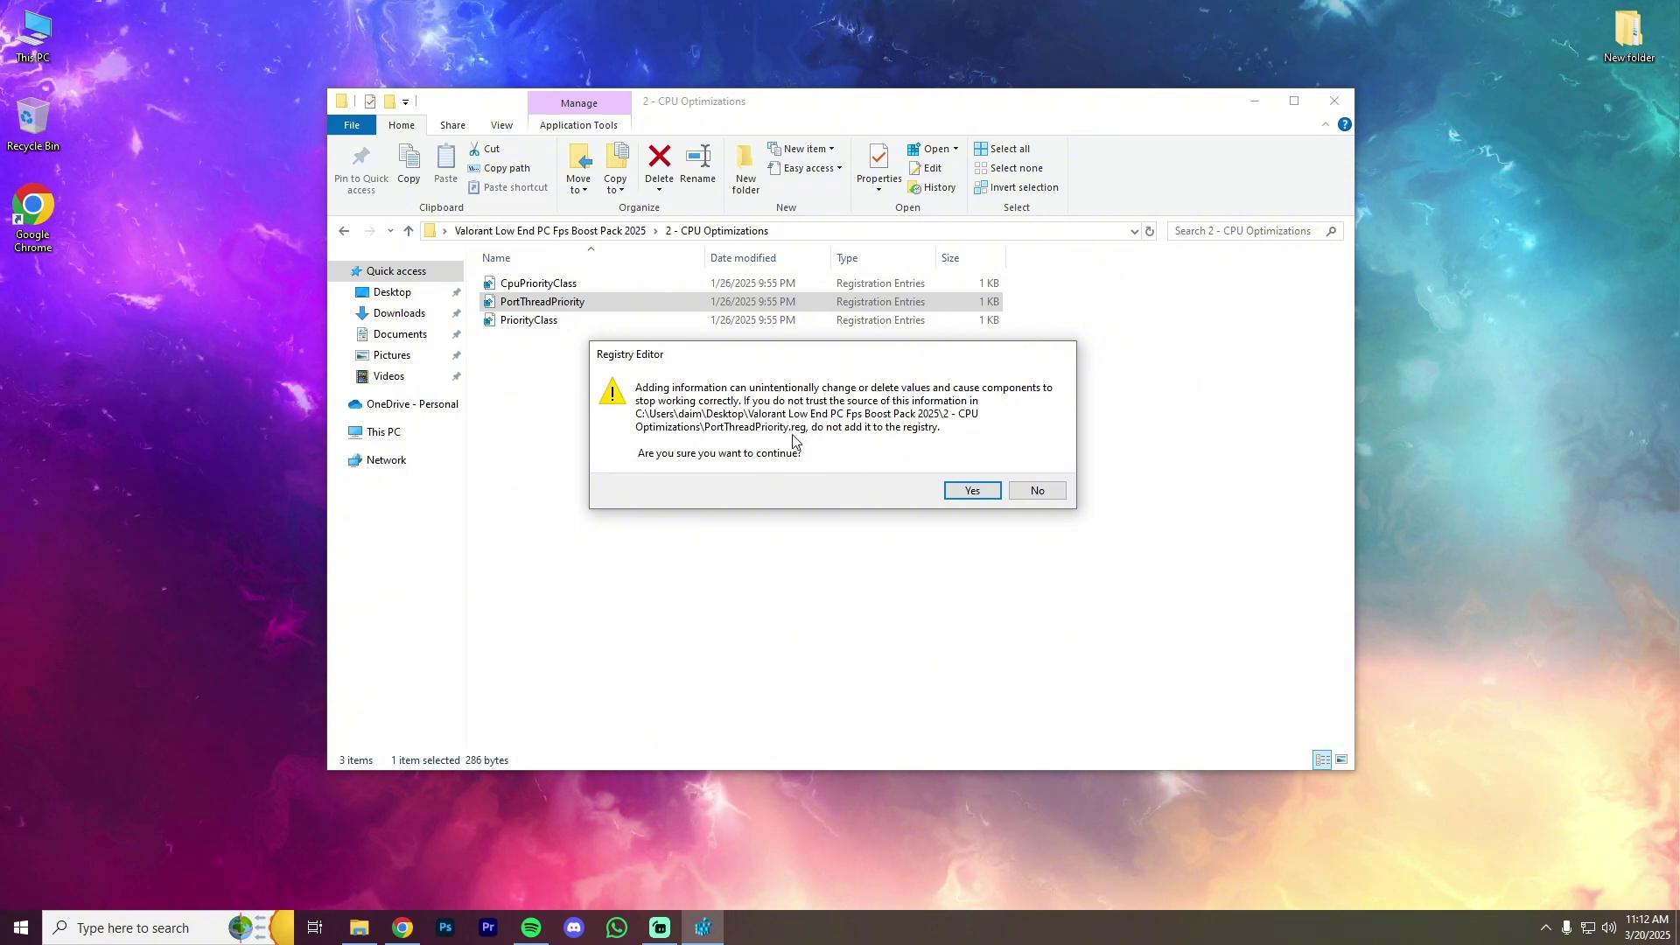
click(959, 491)
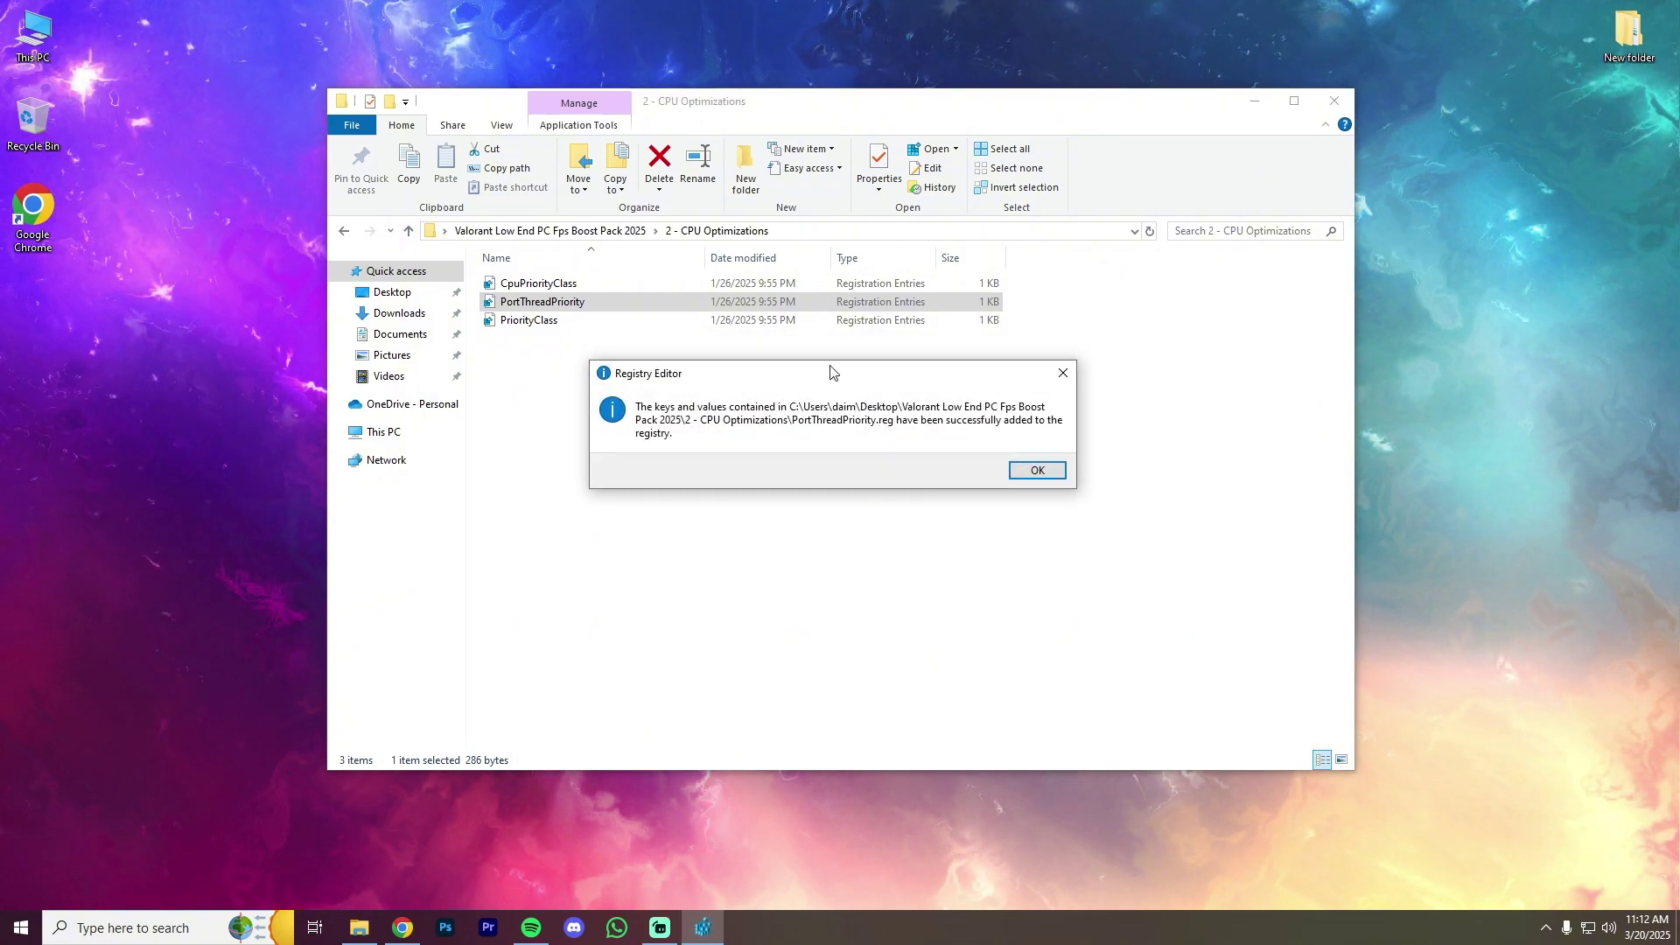
click(1018, 474)
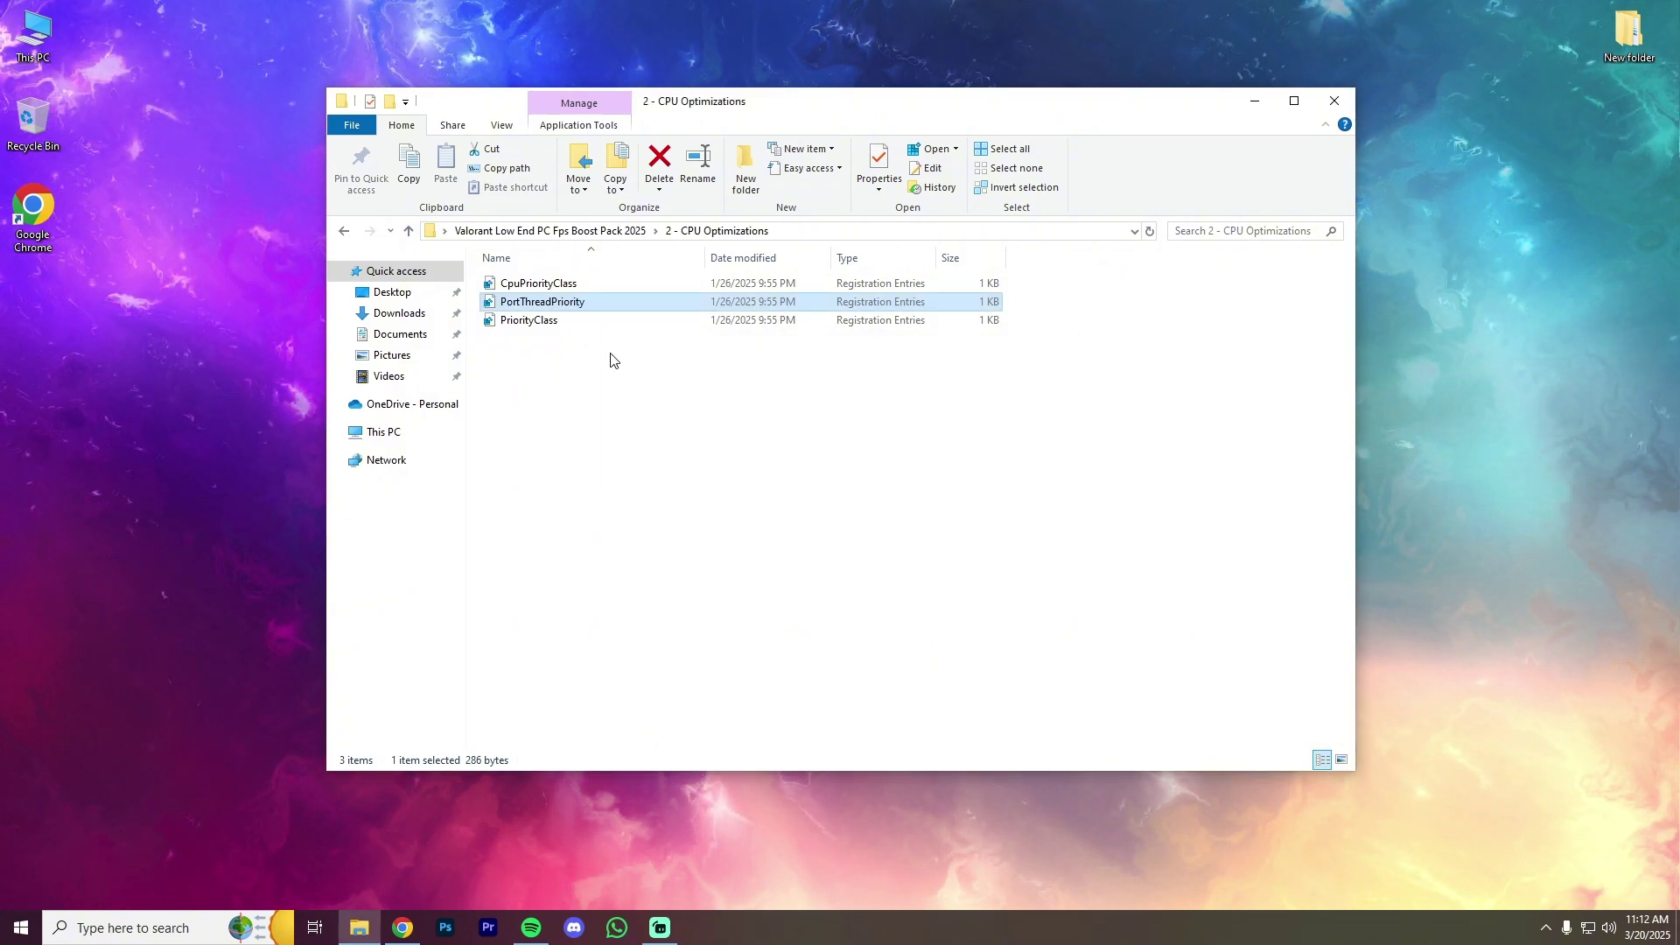
Merge the PriorityClass registry file into the Windows registry
click(555, 322)
right_click(555, 323)
click(608, 340)
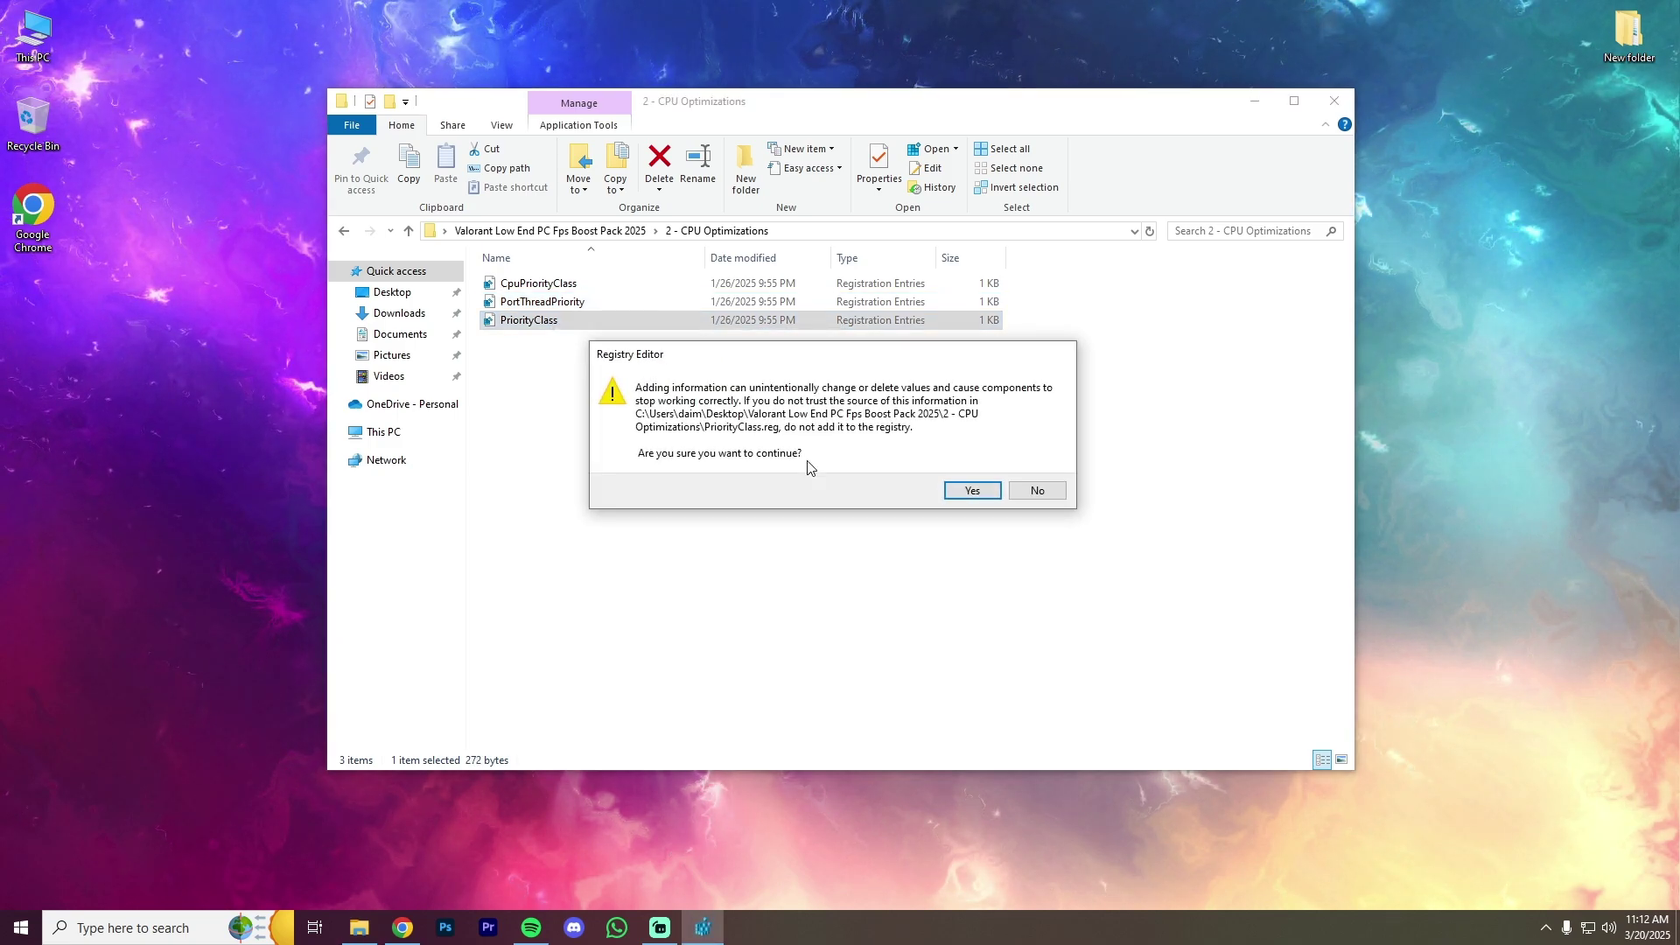
click(964, 490)
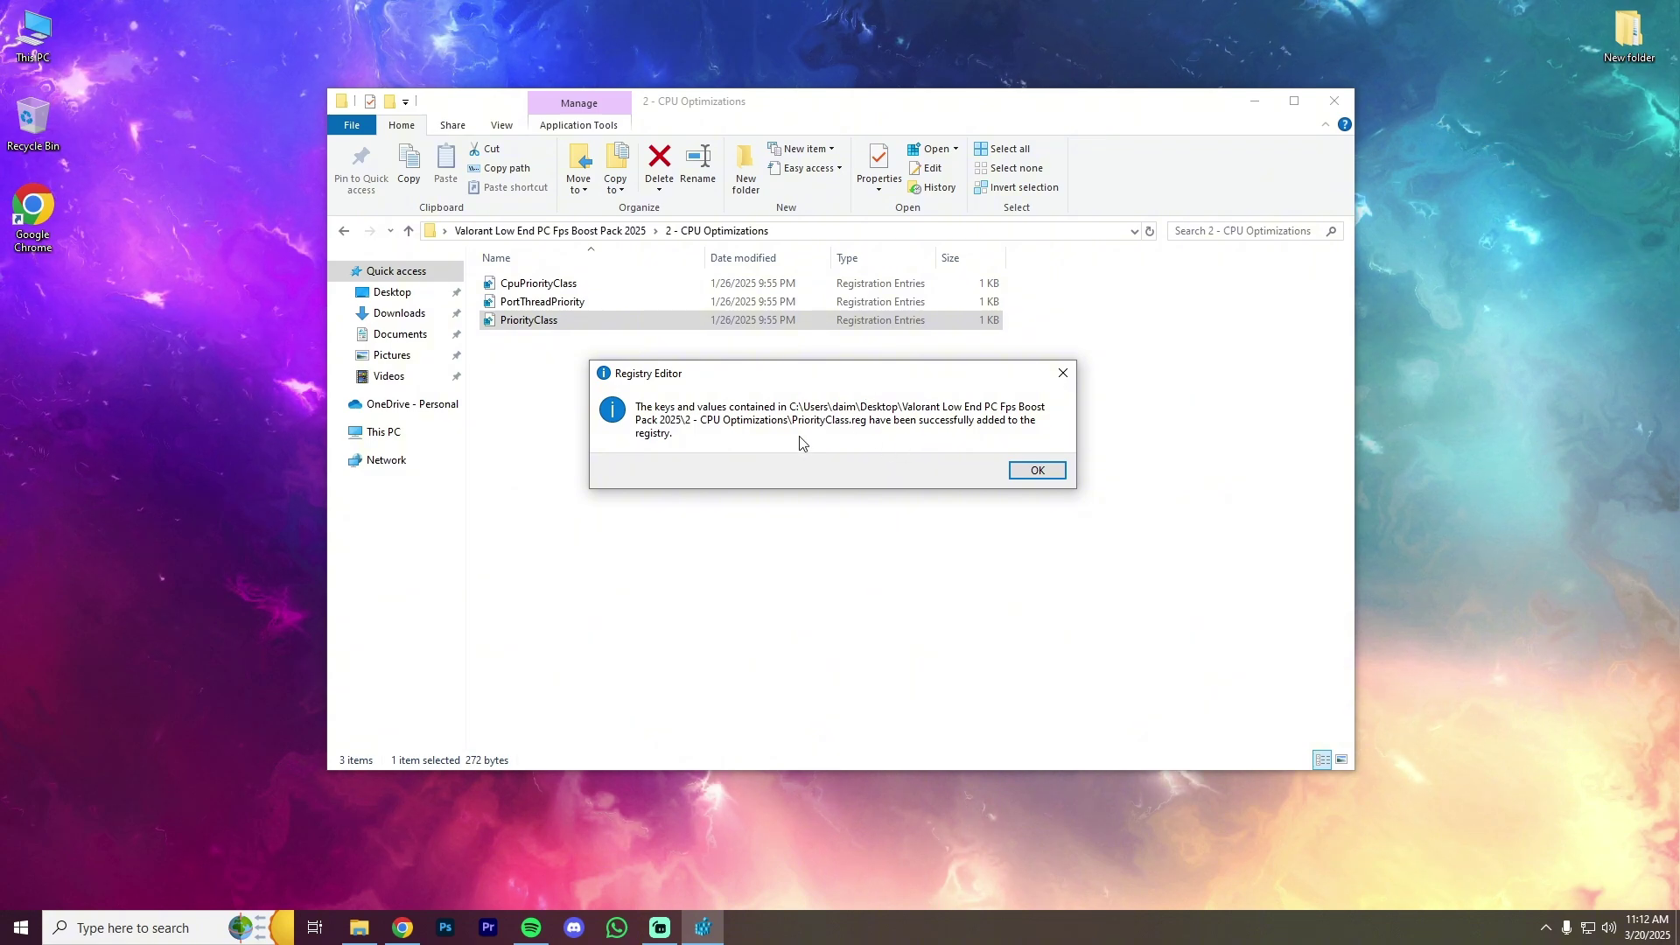
click(1004, 468)
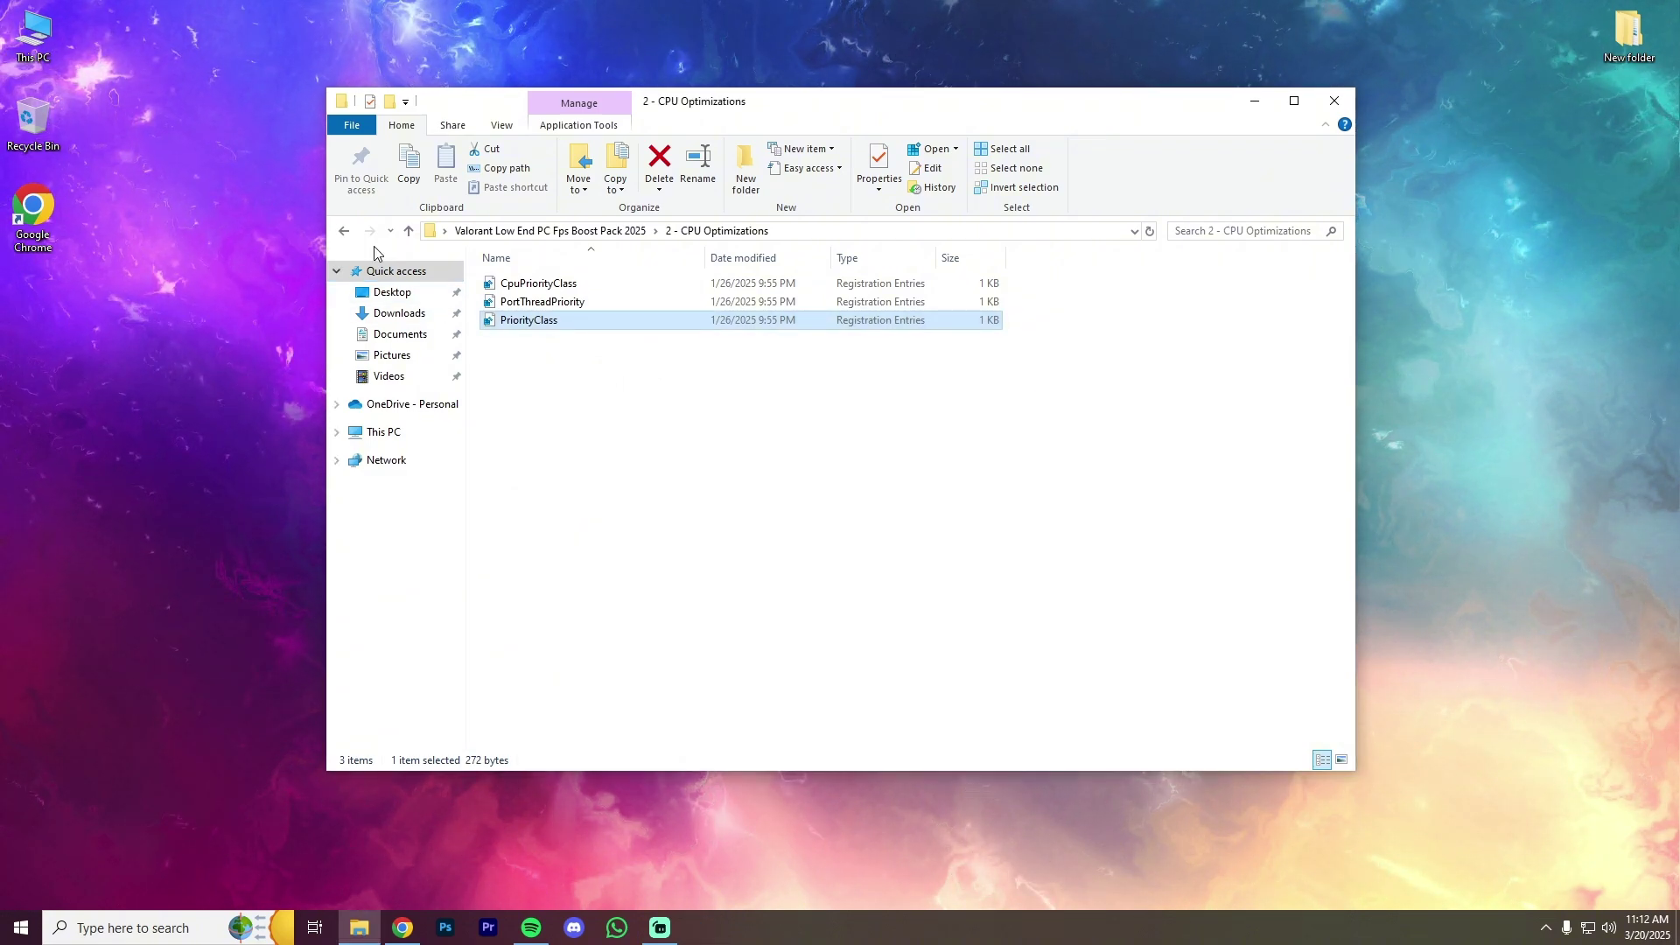
Return to the boost pack folder and open its 3 - Ram Optimize For Gaming folder
click(350, 235)
click(549, 320)
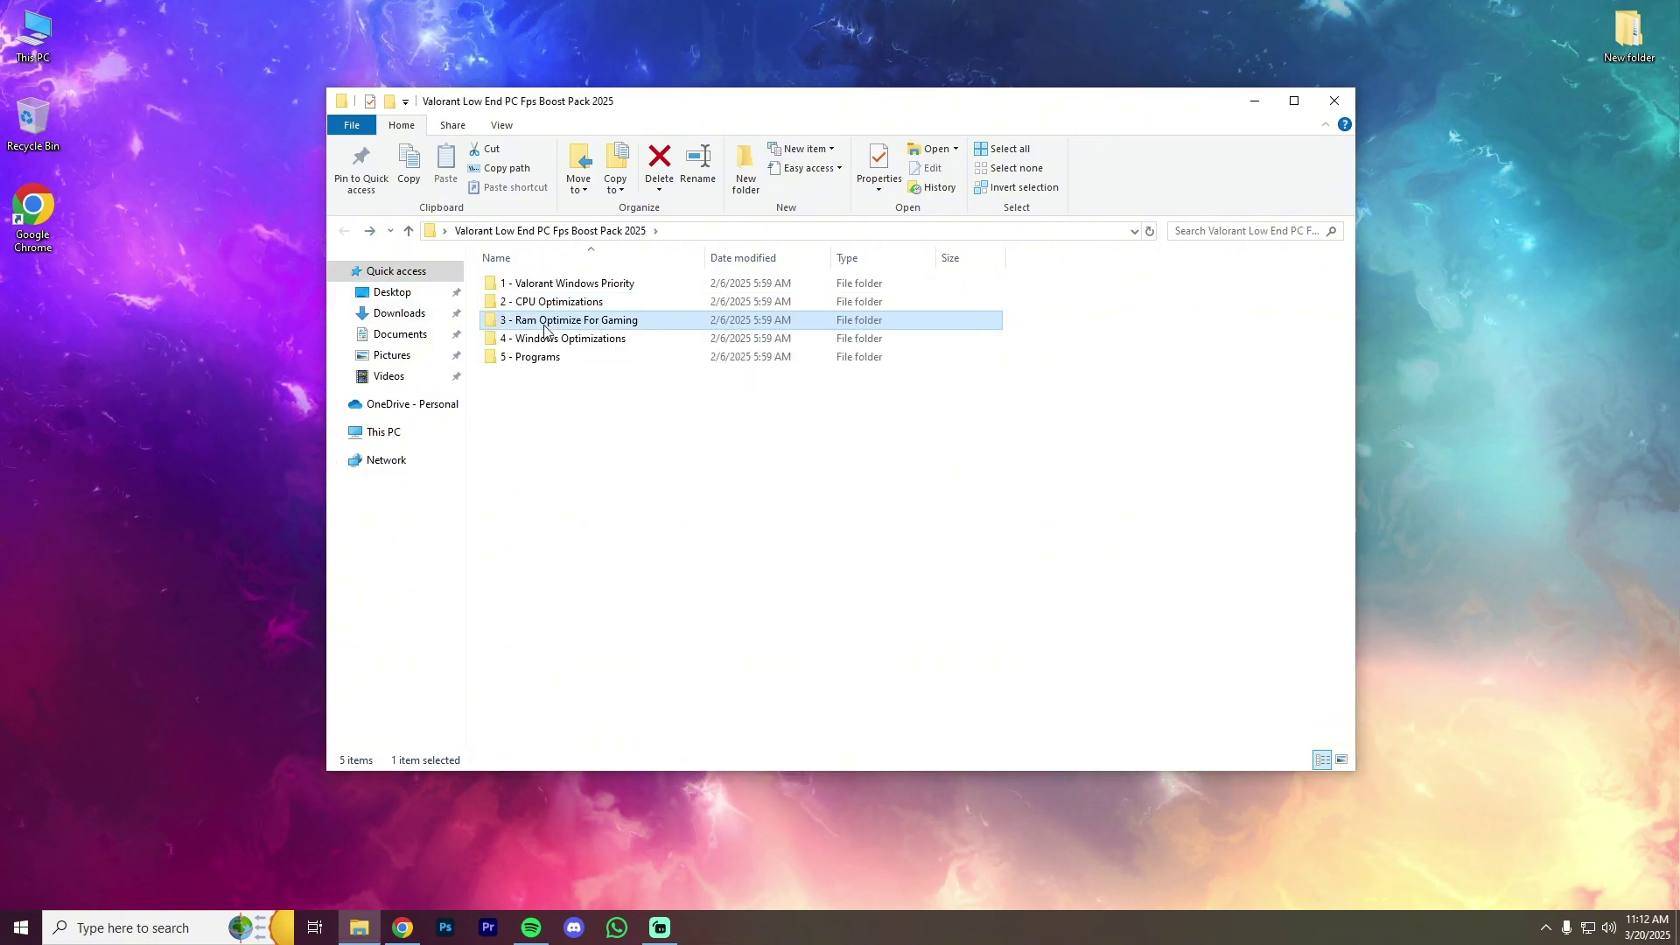
double_click(595, 321)
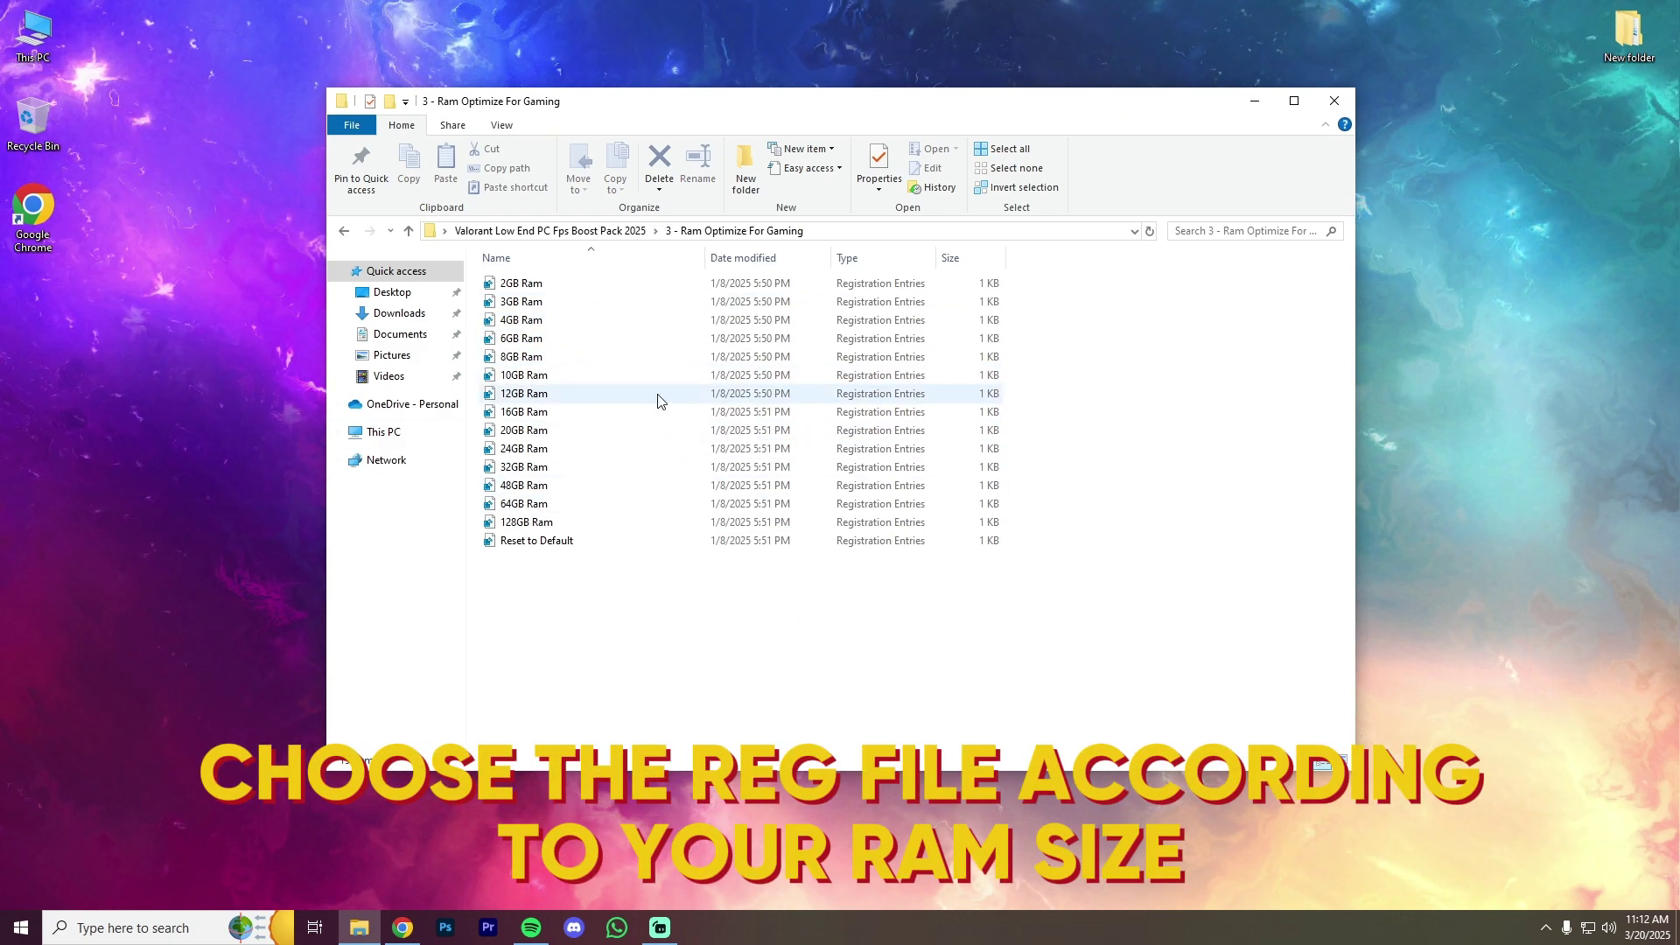
Check the installed memory size in Task Manager's performance view and close Task Manager
right_click(1020, 927)
click(1094, 858)
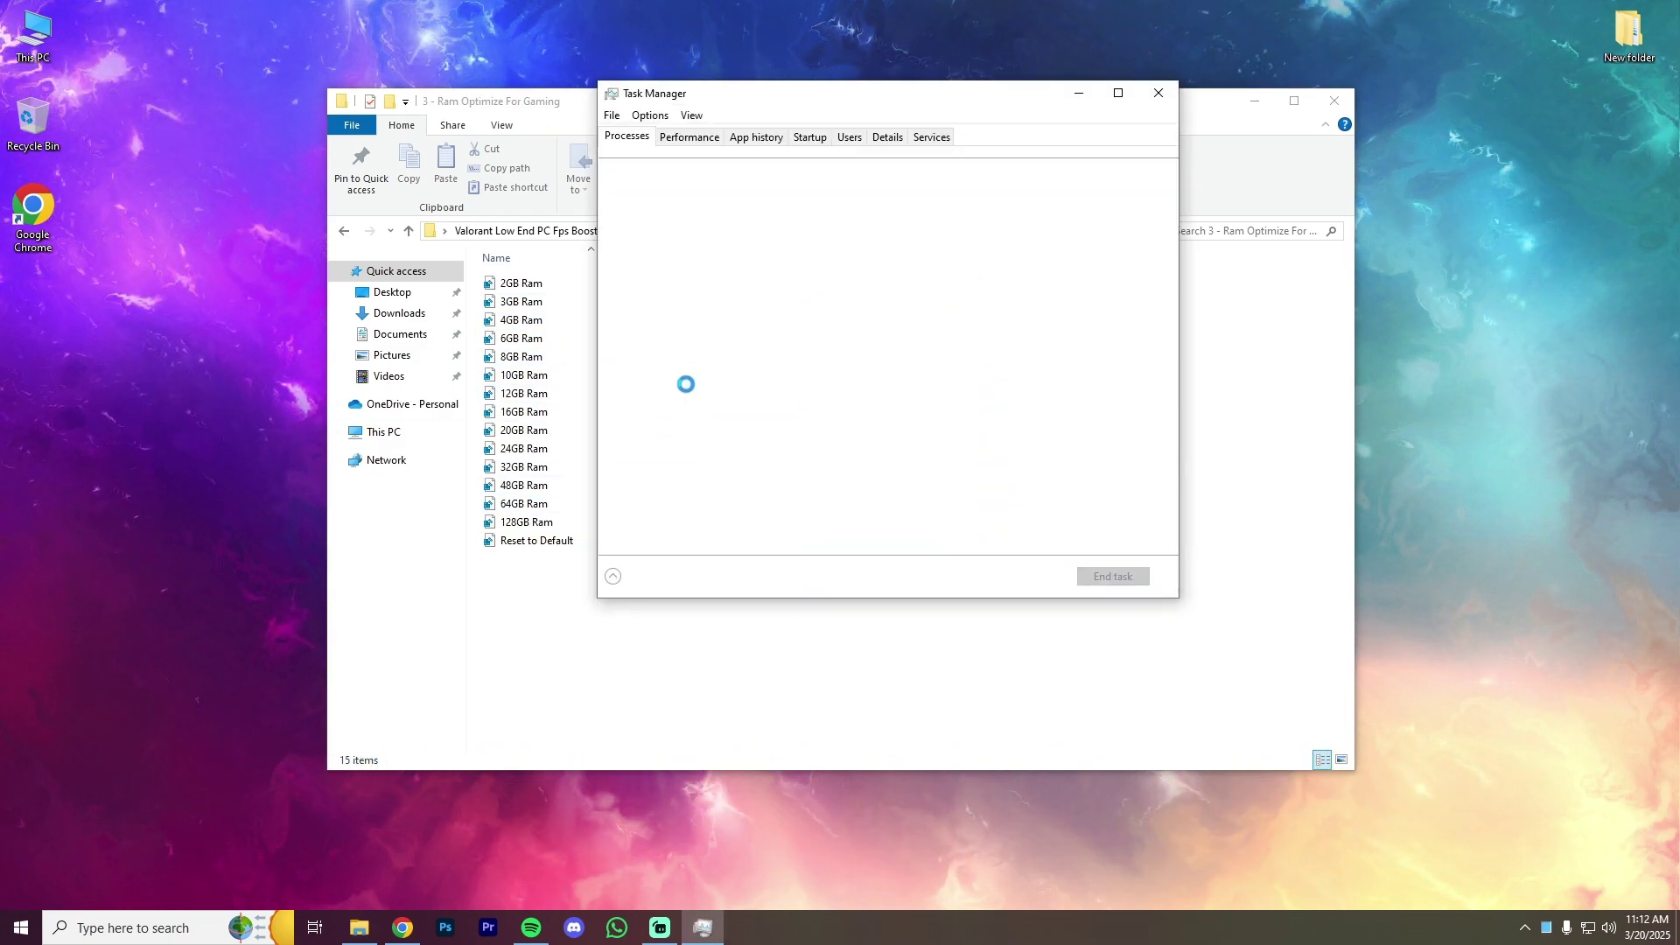
click(690, 136)
click(693, 235)
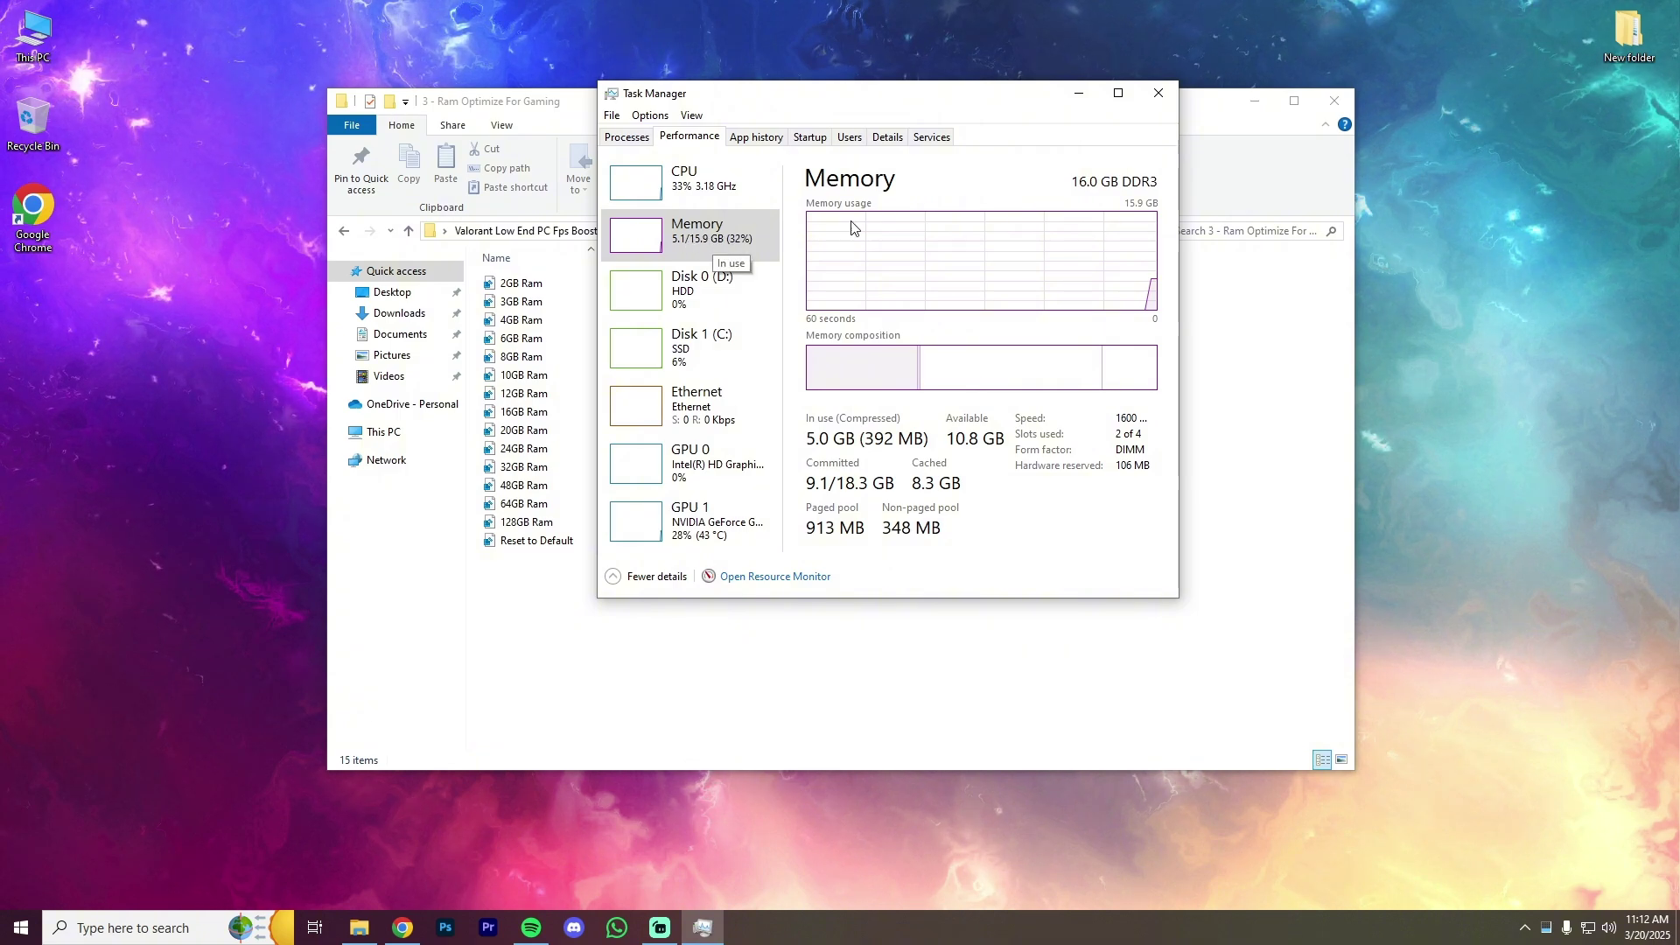
click(1160, 95)
Merge the 16GB Ram registry file into the Windows registry
click(591, 414)
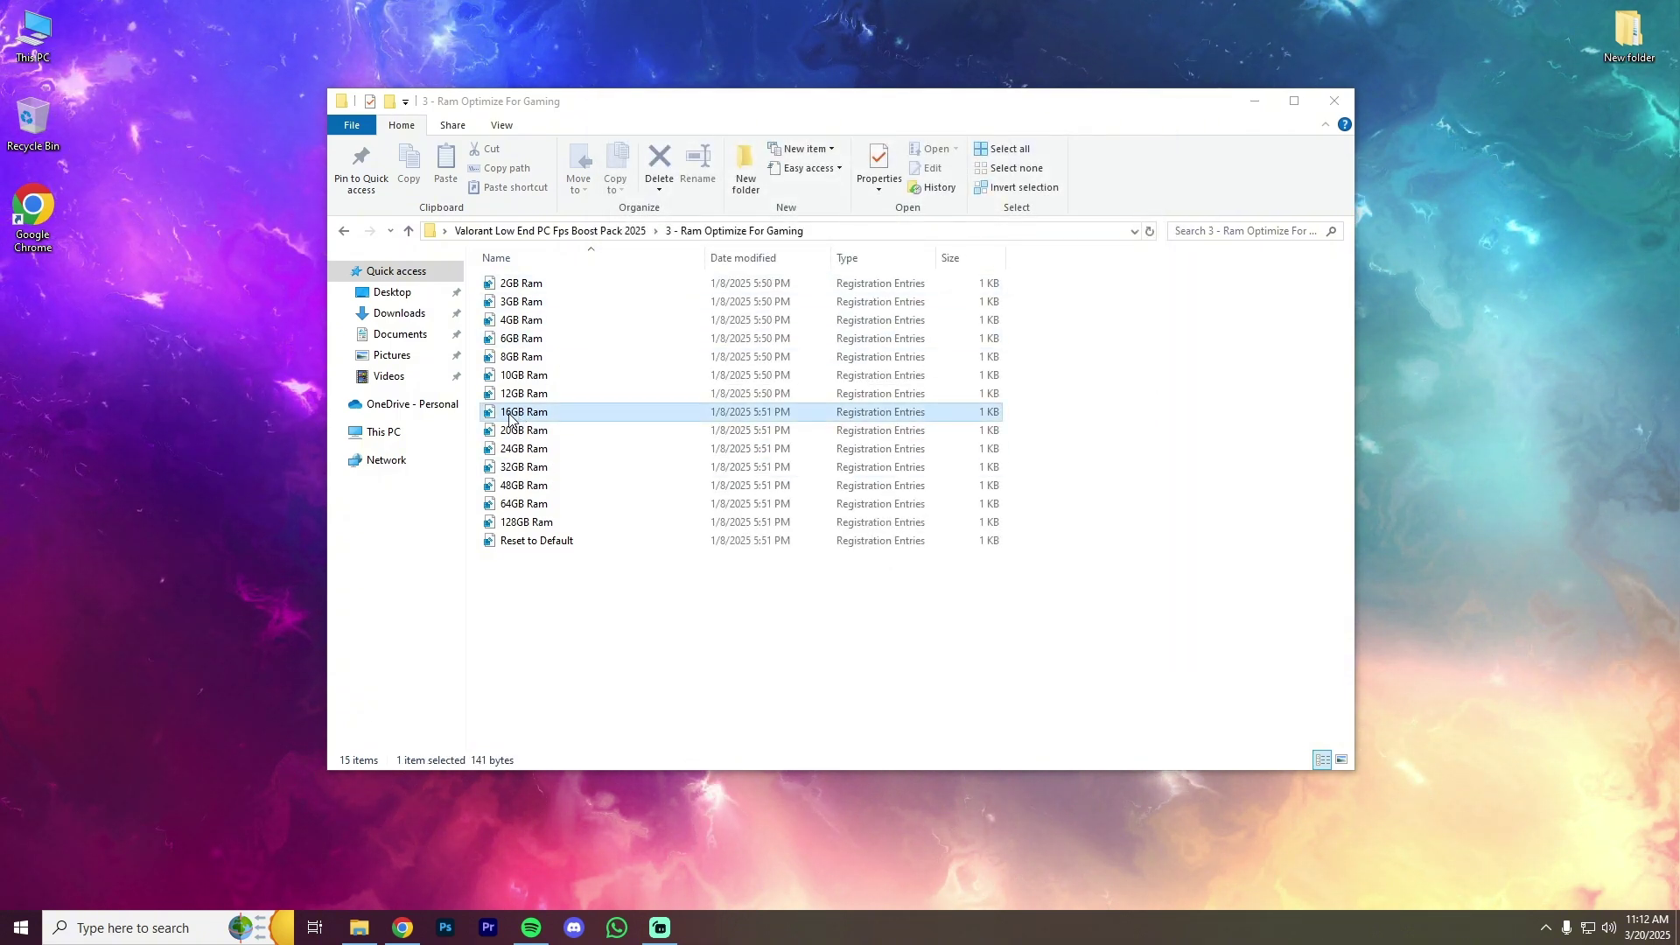
right_click(593, 419)
click(662, 431)
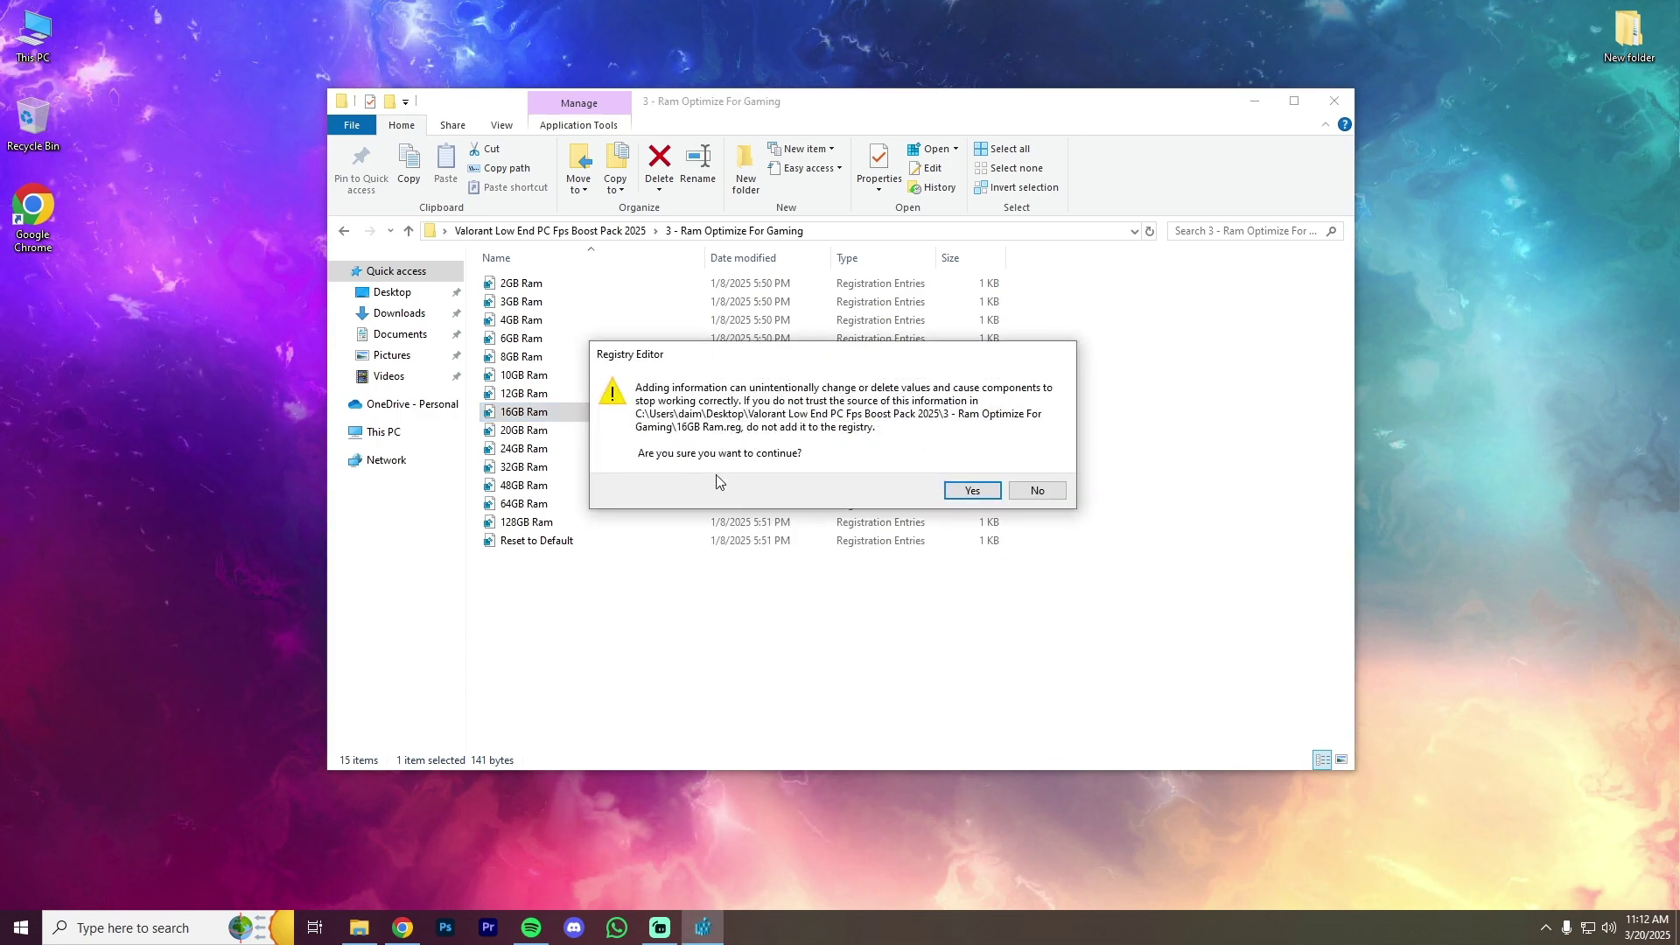
click(972, 491)
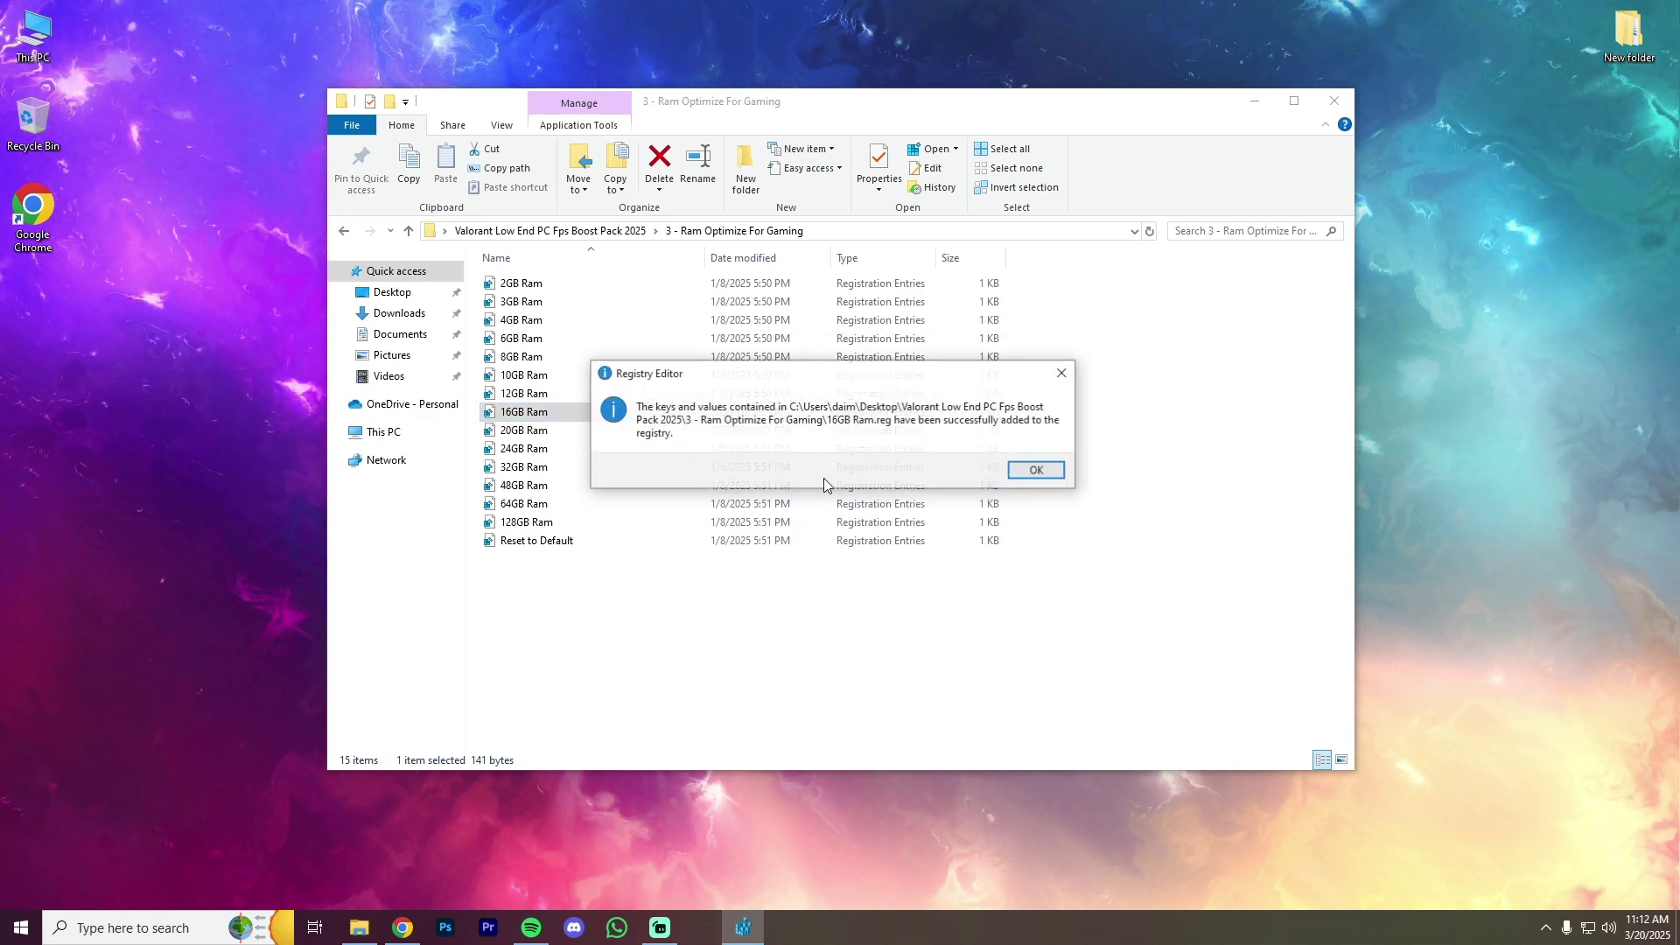
click(1037, 470)
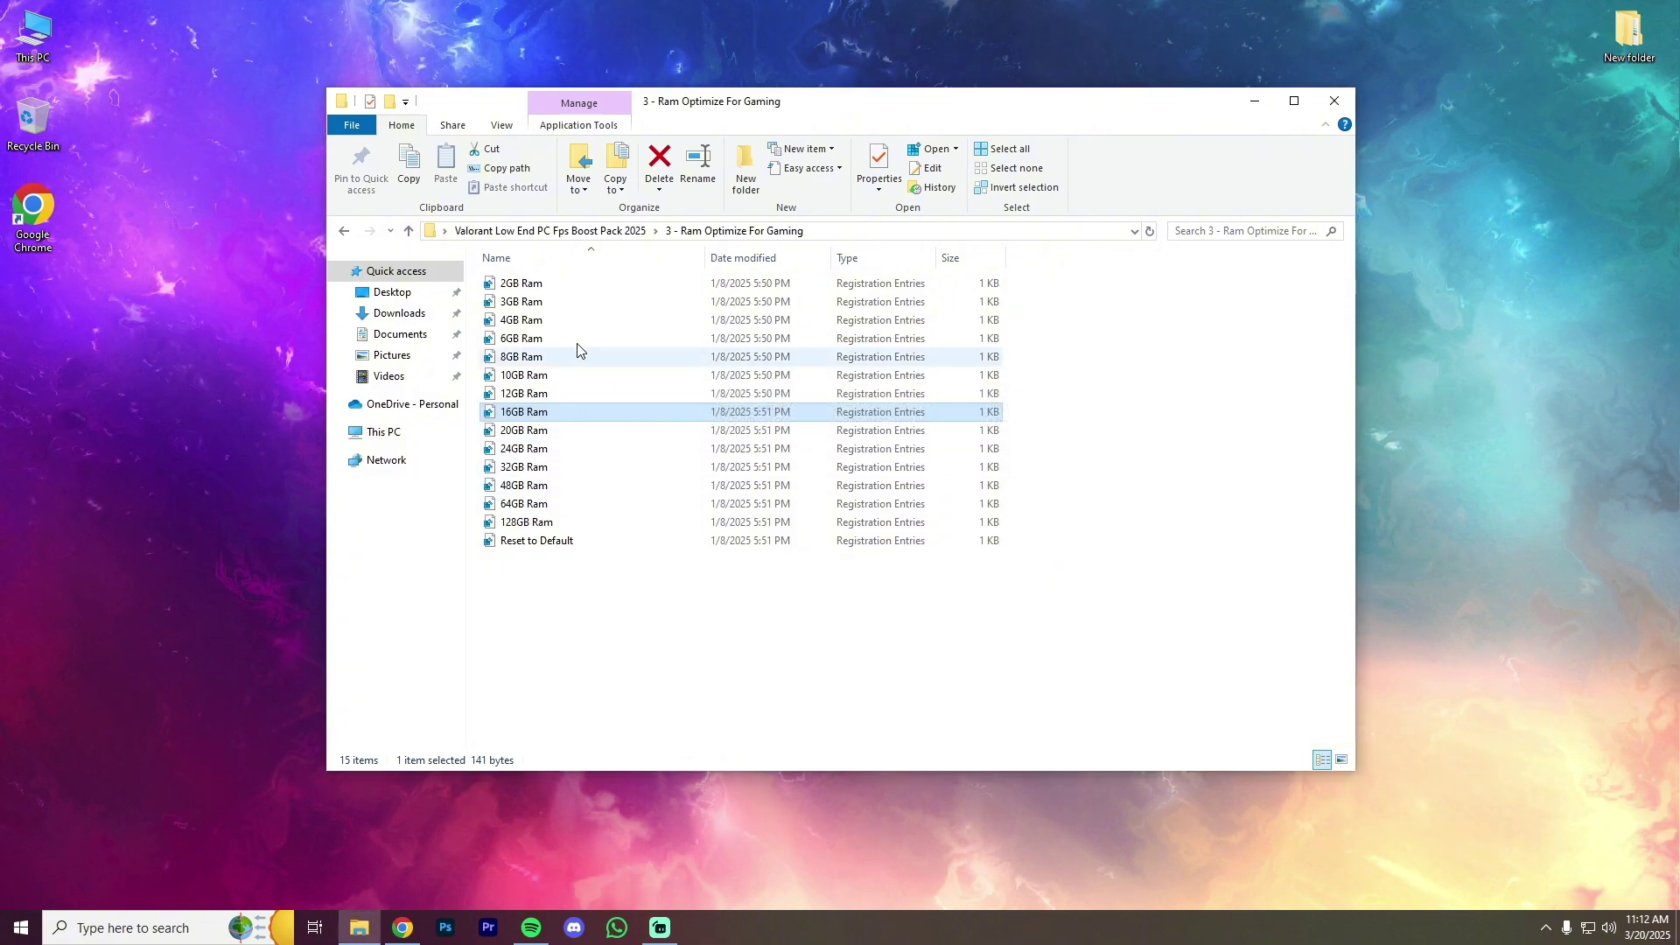
Return to the boost pack folder and open its 4 - Windows Optimizations folder
click(343, 232)
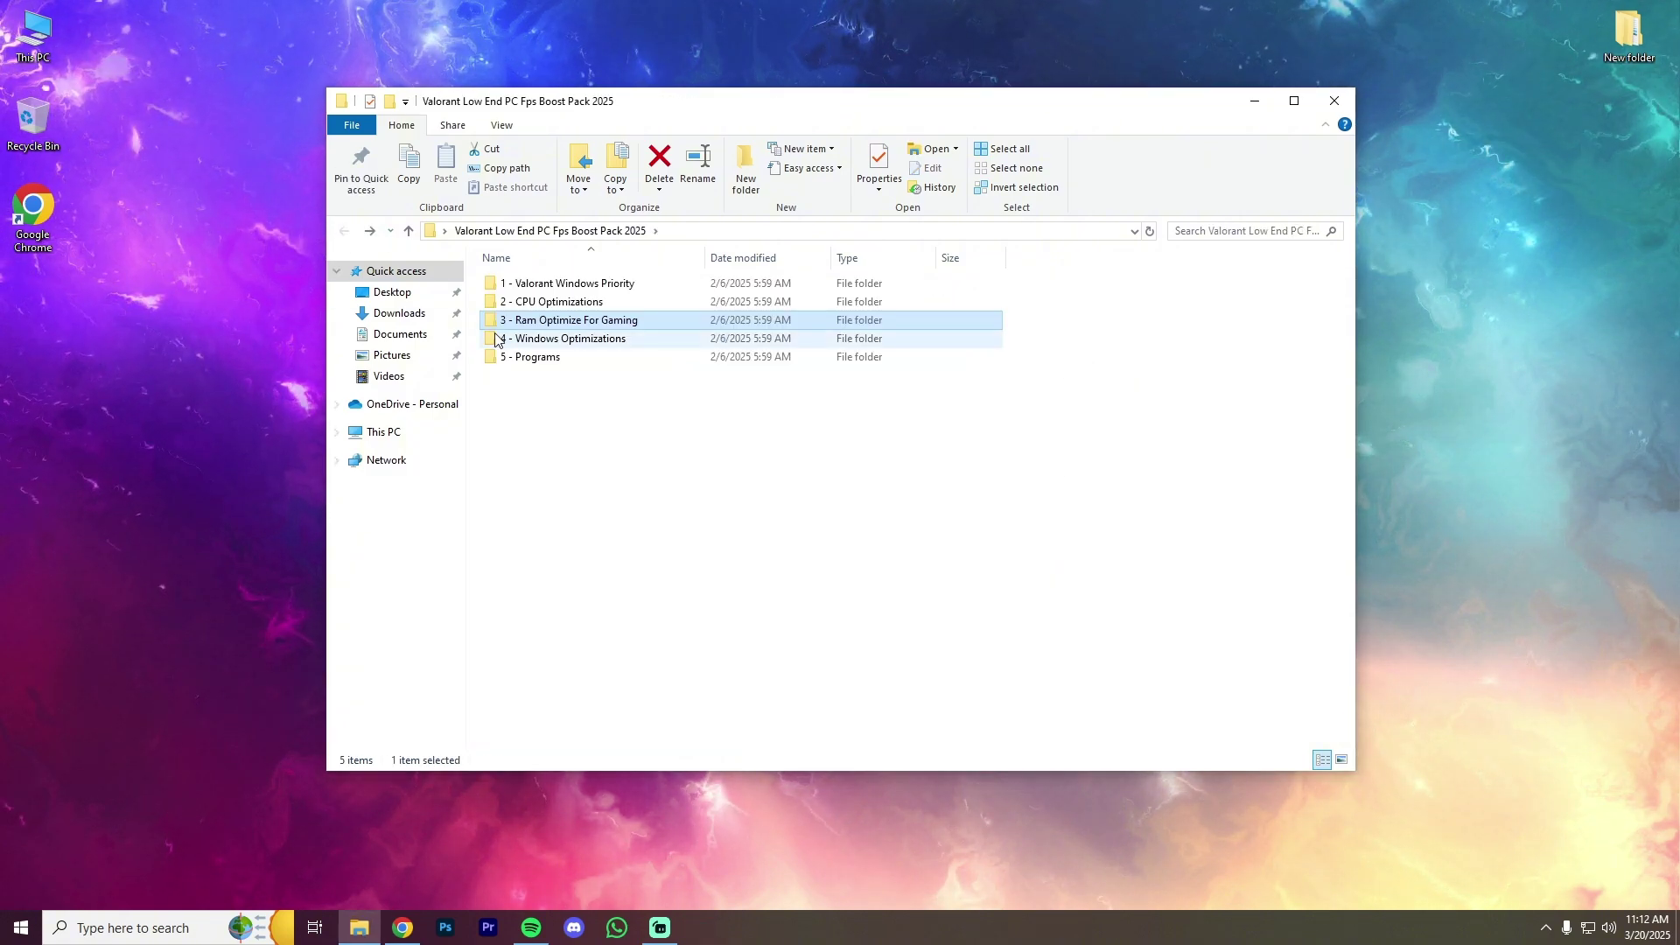
double_click(551, 341)
key(ctrl+a)
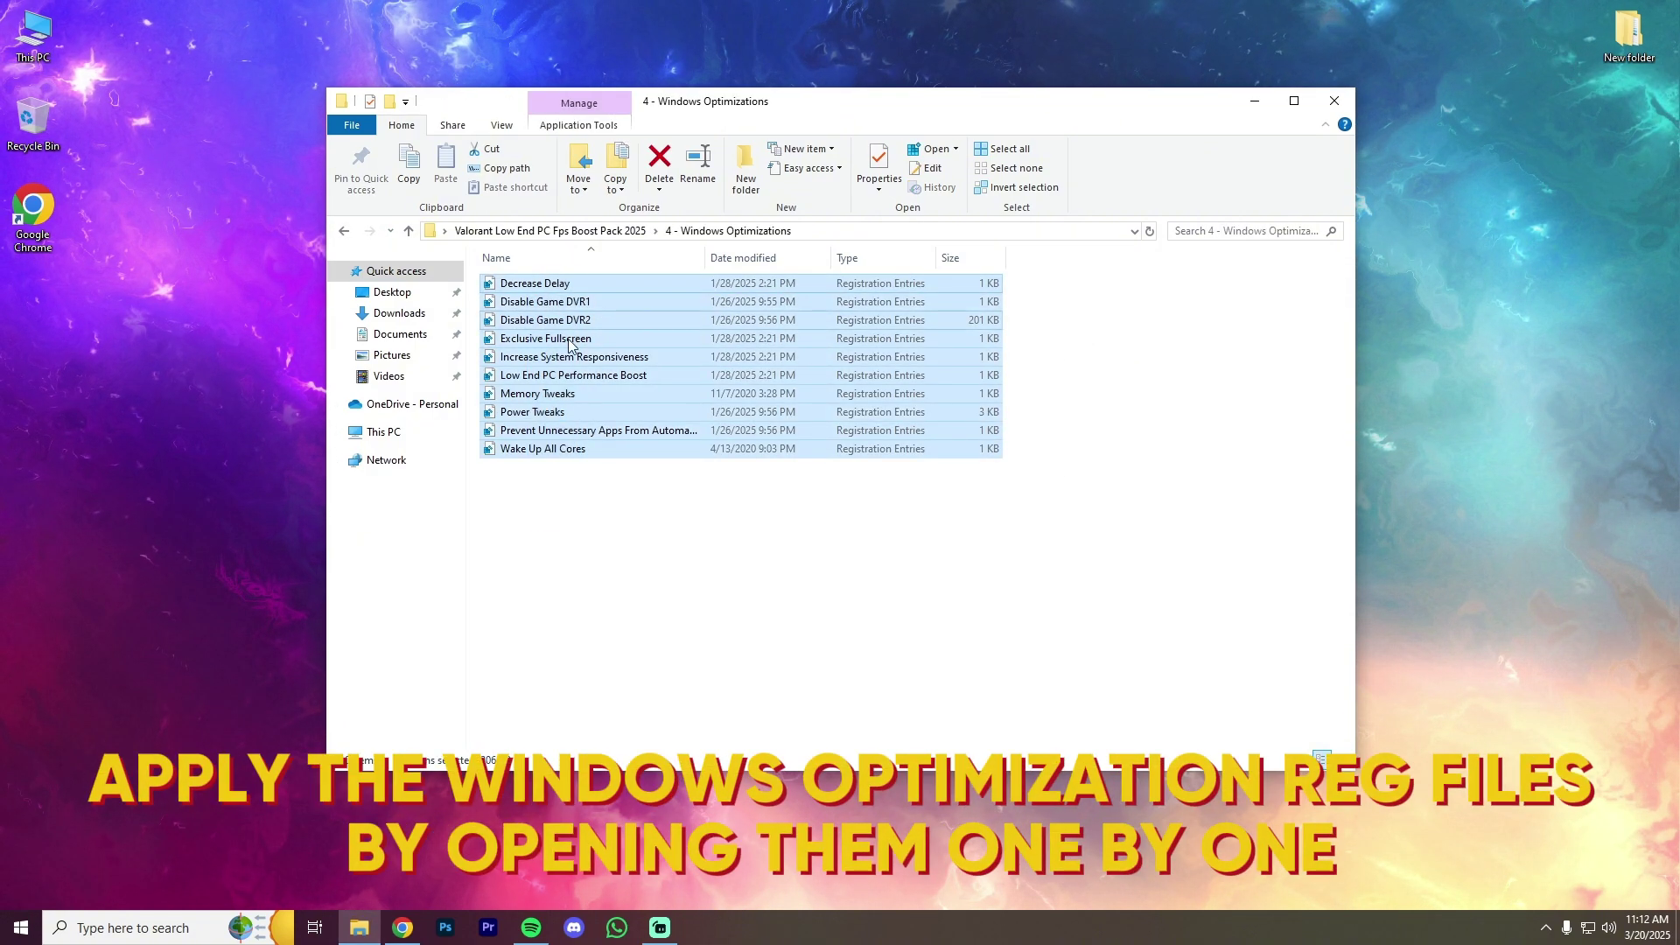
click(658, 478)
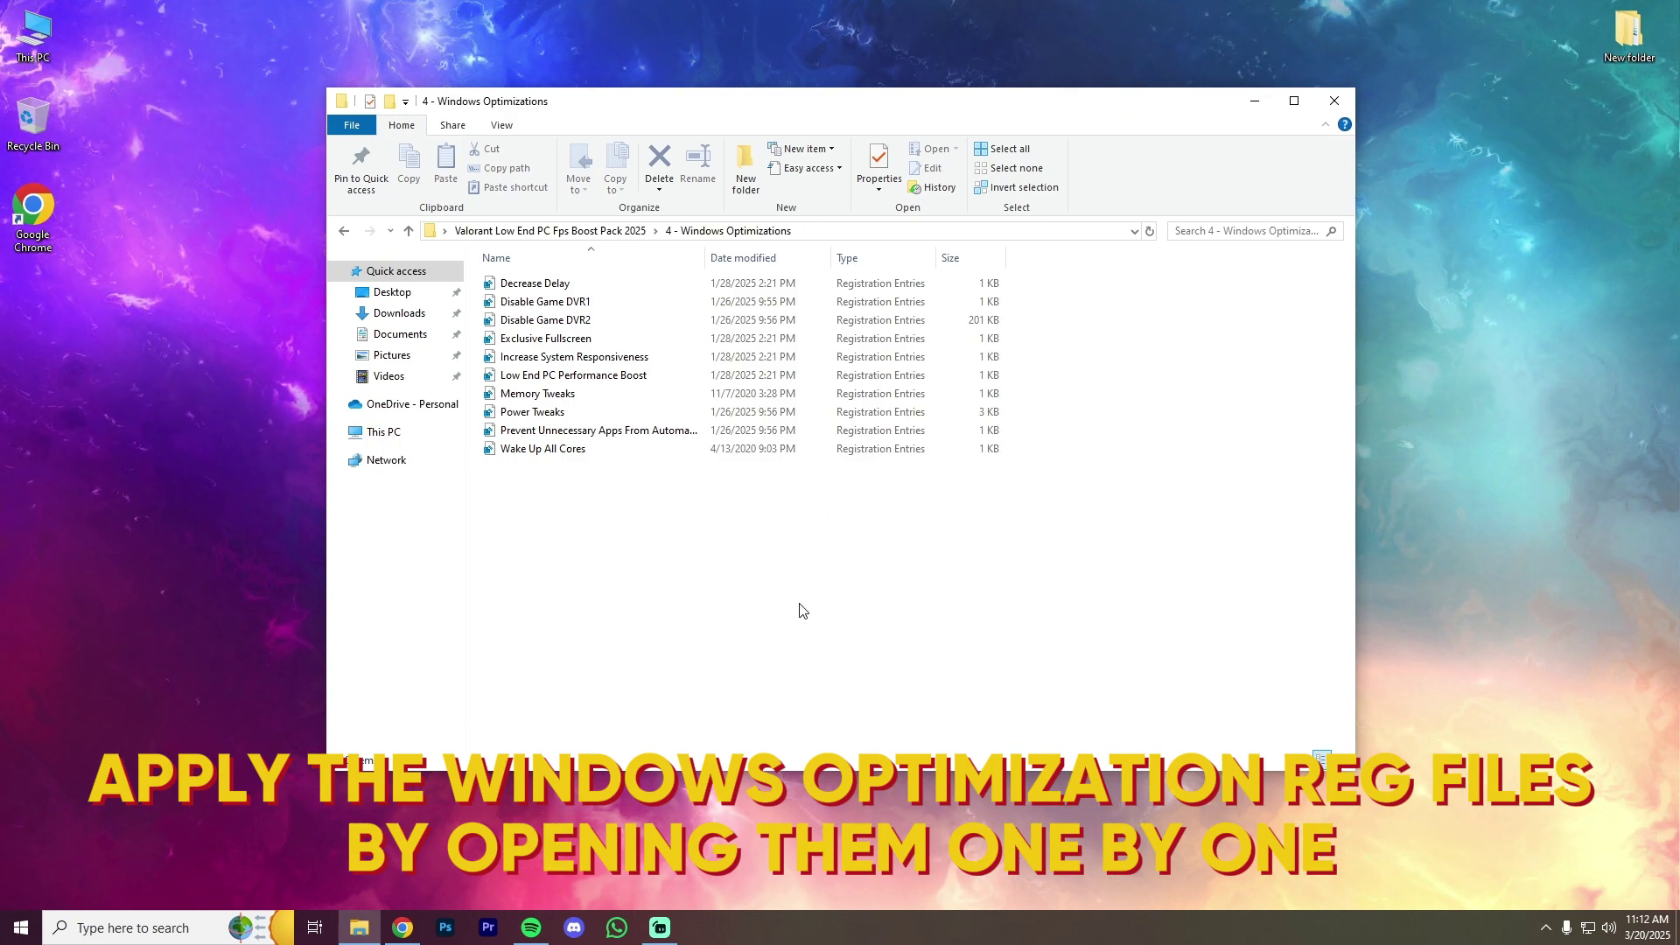
Go through the Windows optimization registry files one by one, from Decrease Delay to Wake Up All Cores
click(627, 281)
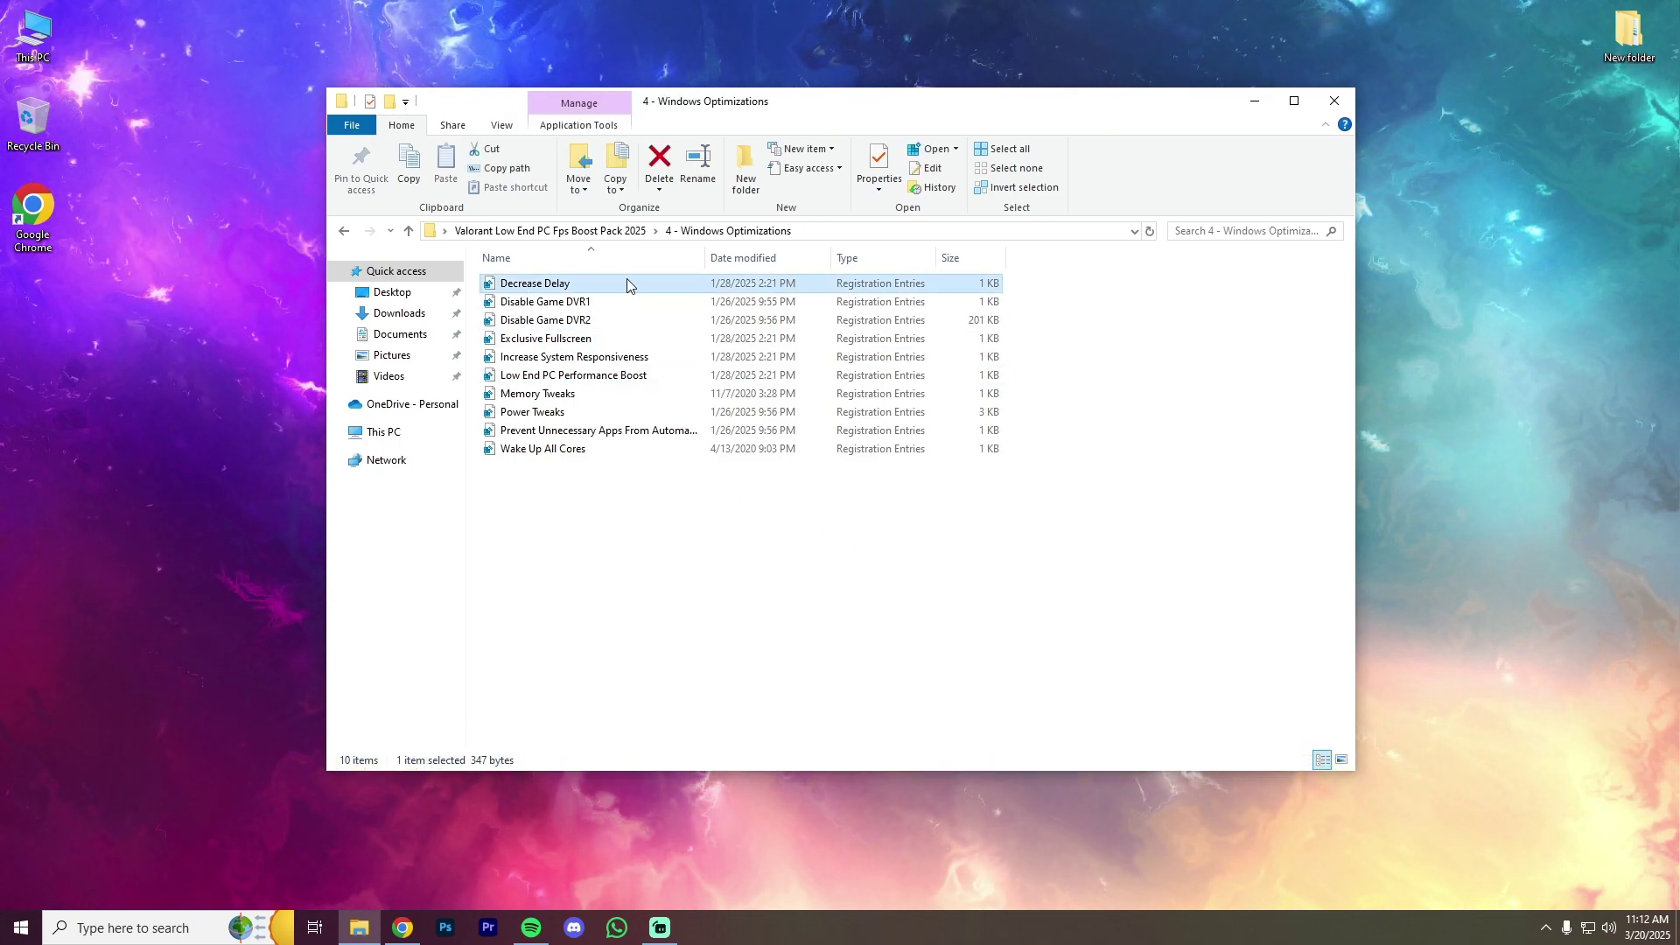
click(580, 301)
click(577, 320)
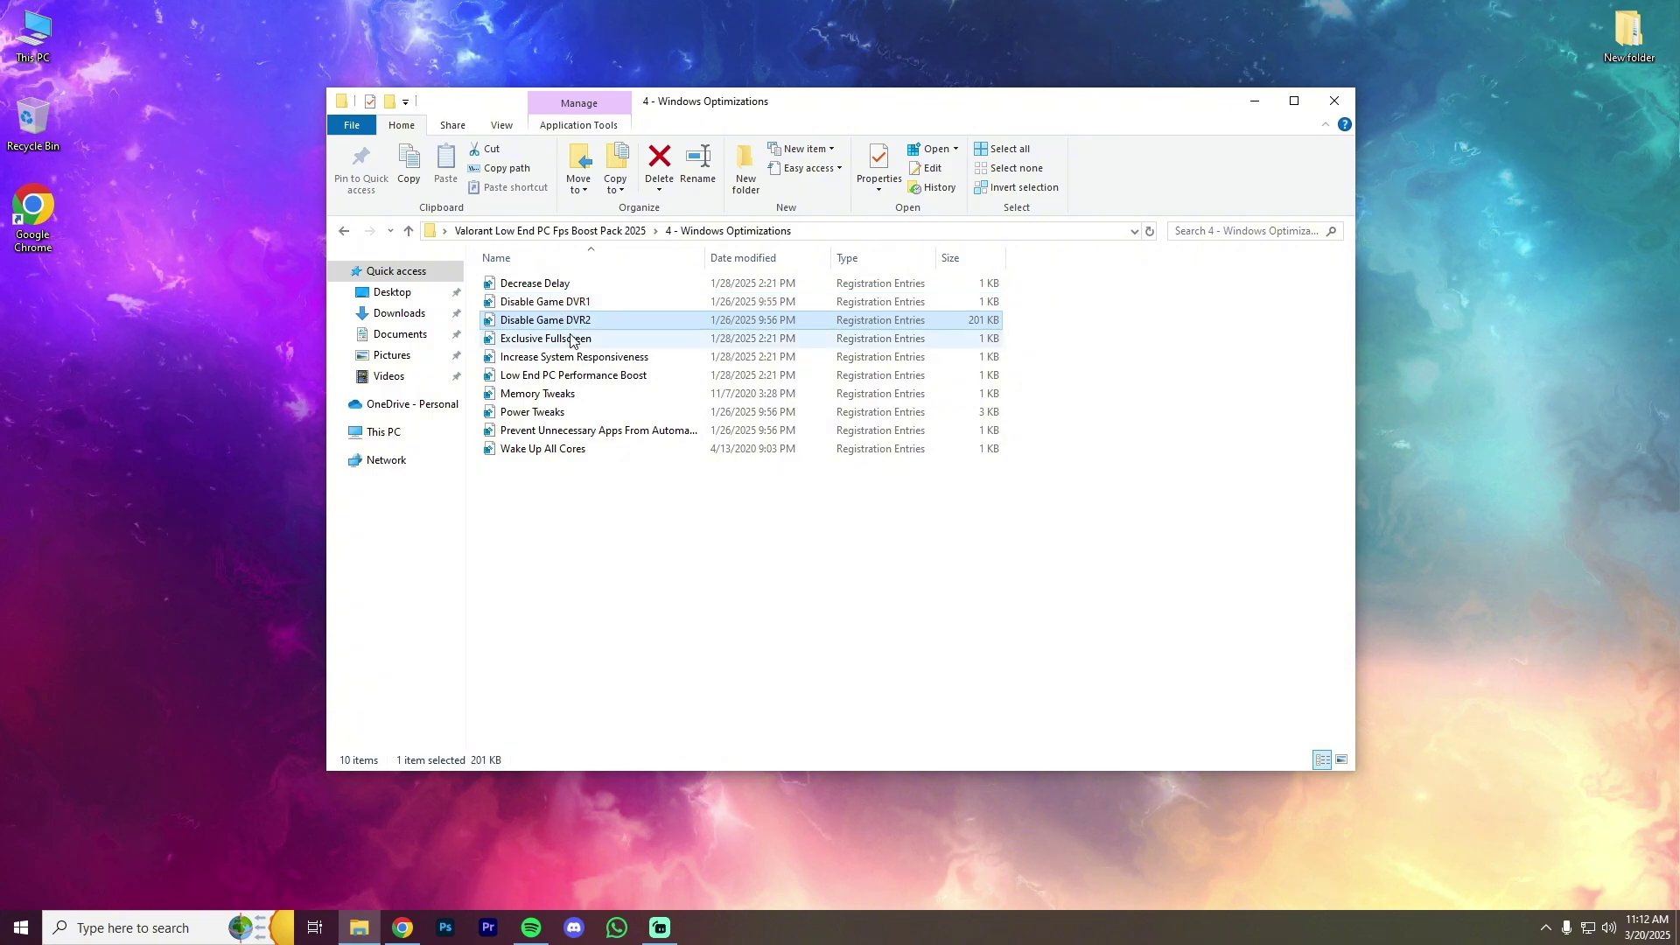
click(575, 340)
click(569, 357)
click(565, 375)
click(560, 393)
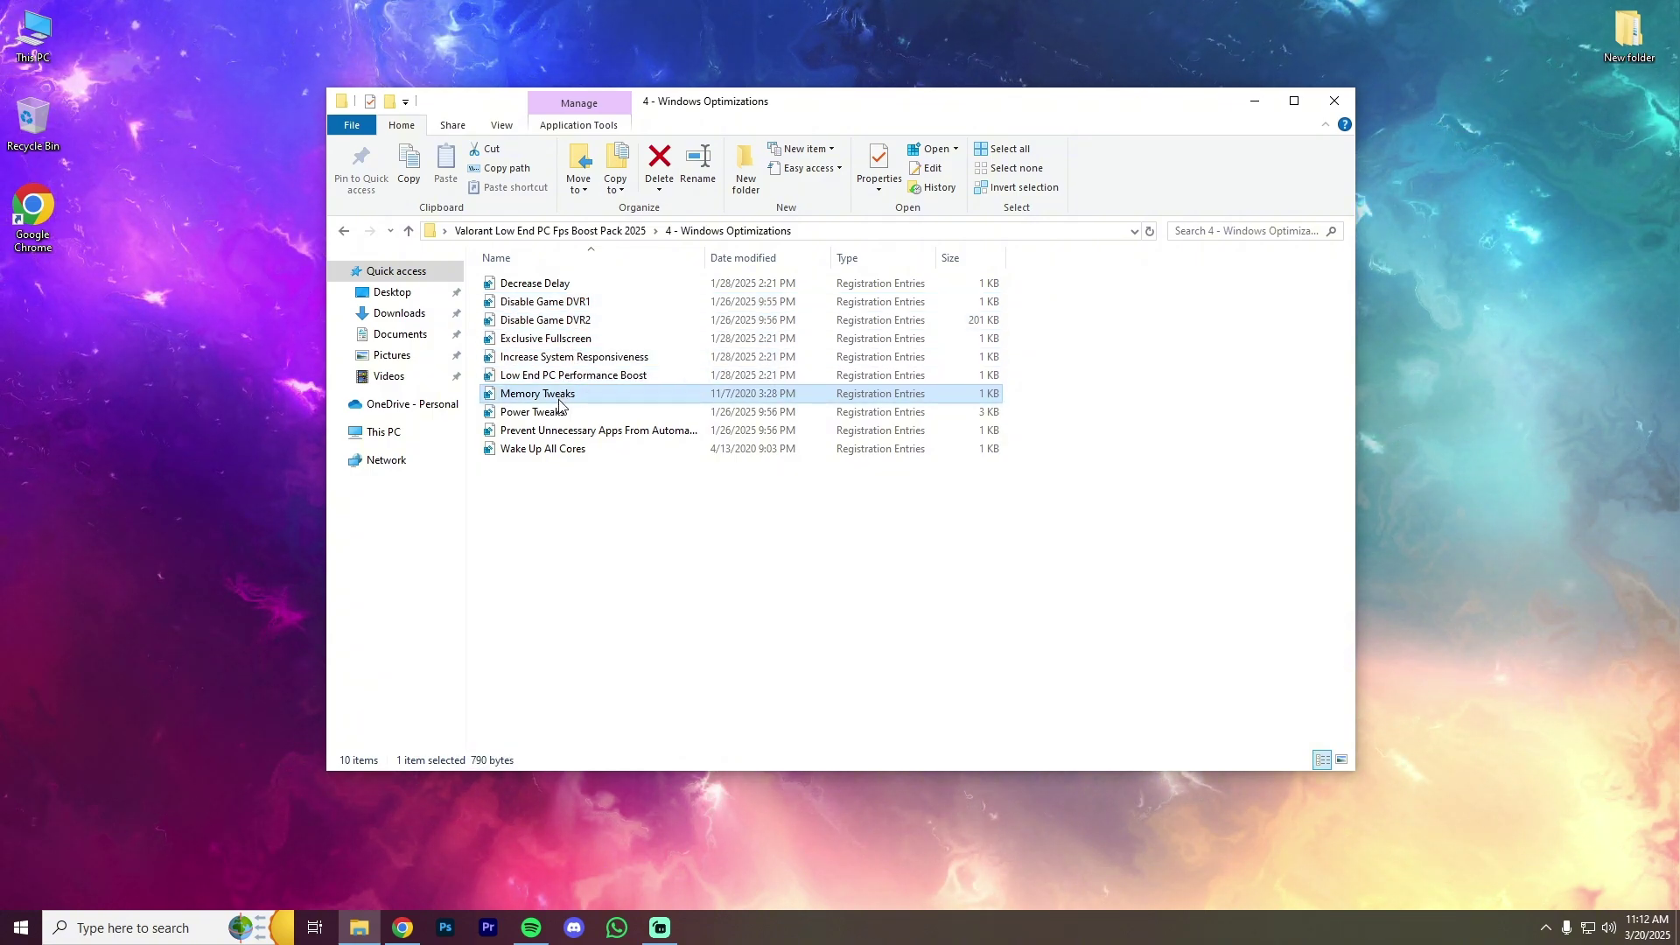
click(554, 412)
click(554, 430)
click(554, 450)
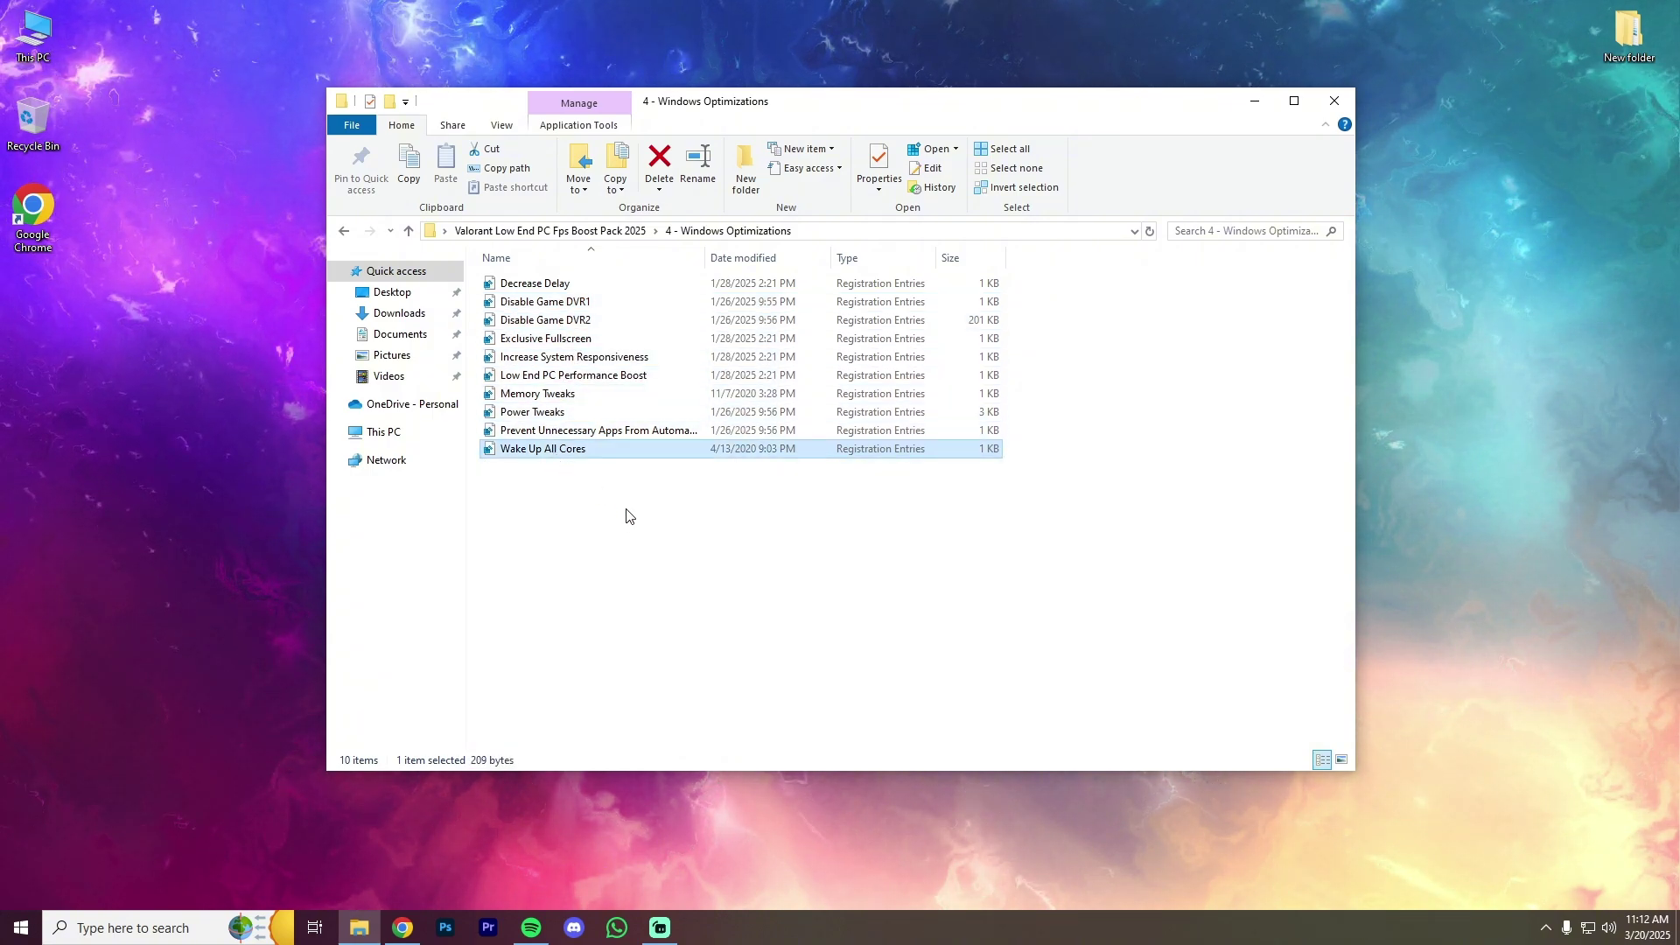
drag(625, 515, 531, 282)
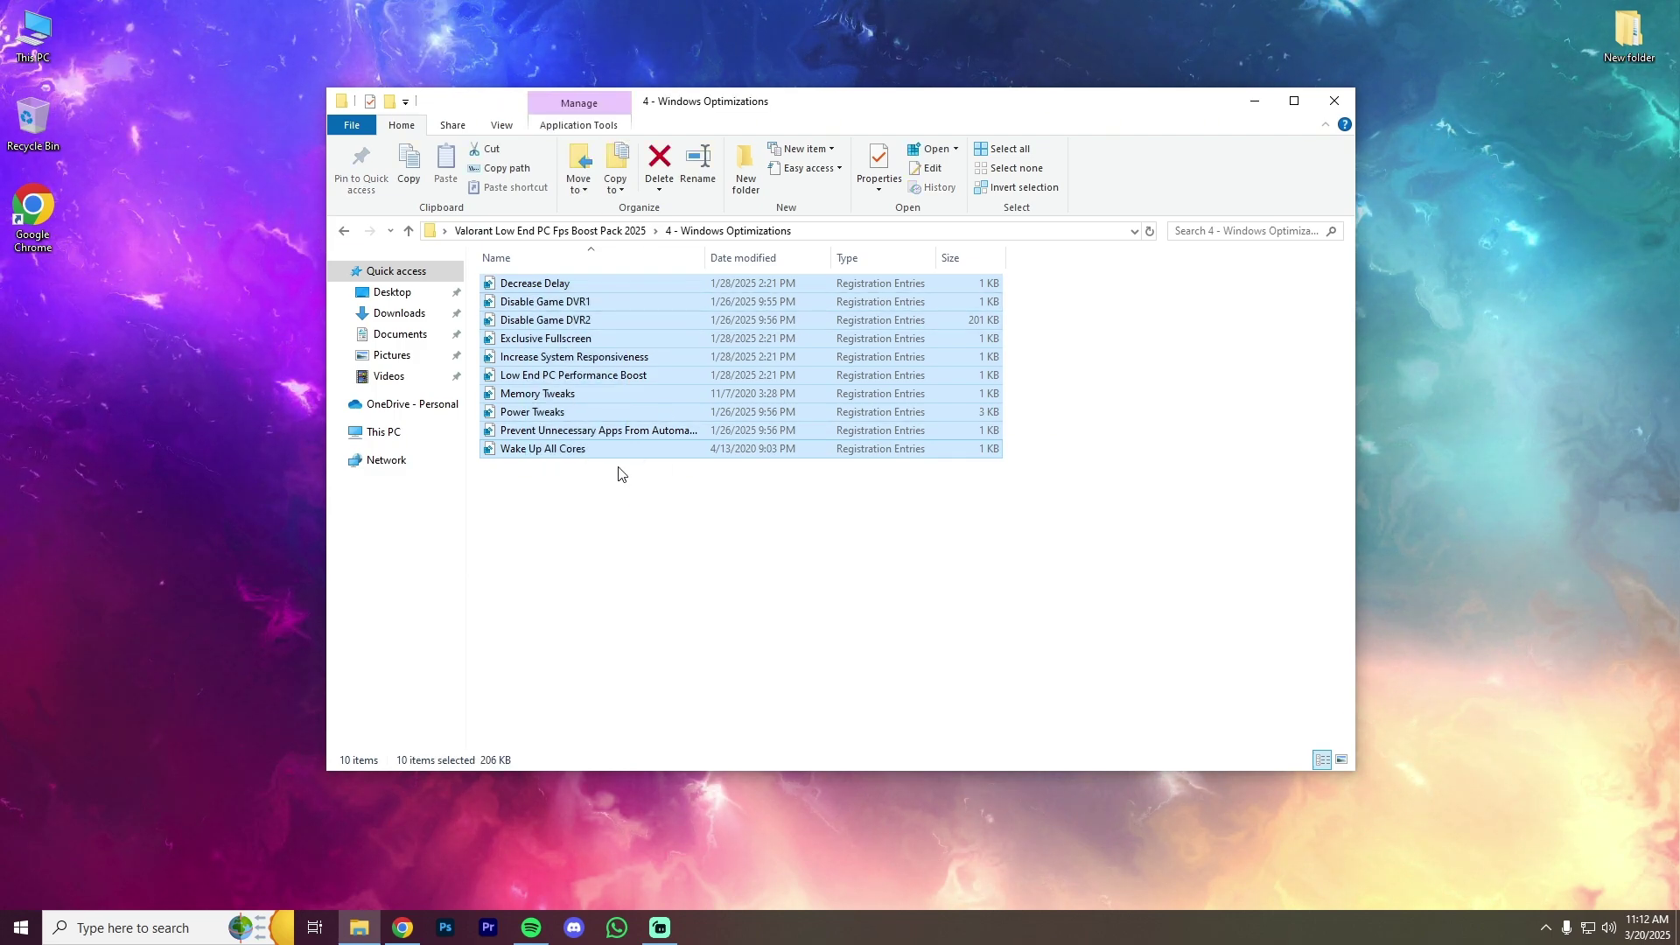
Return to the boost pack folder and open the Mem Reduct folder inside 5 - Programs
click(348, 235)
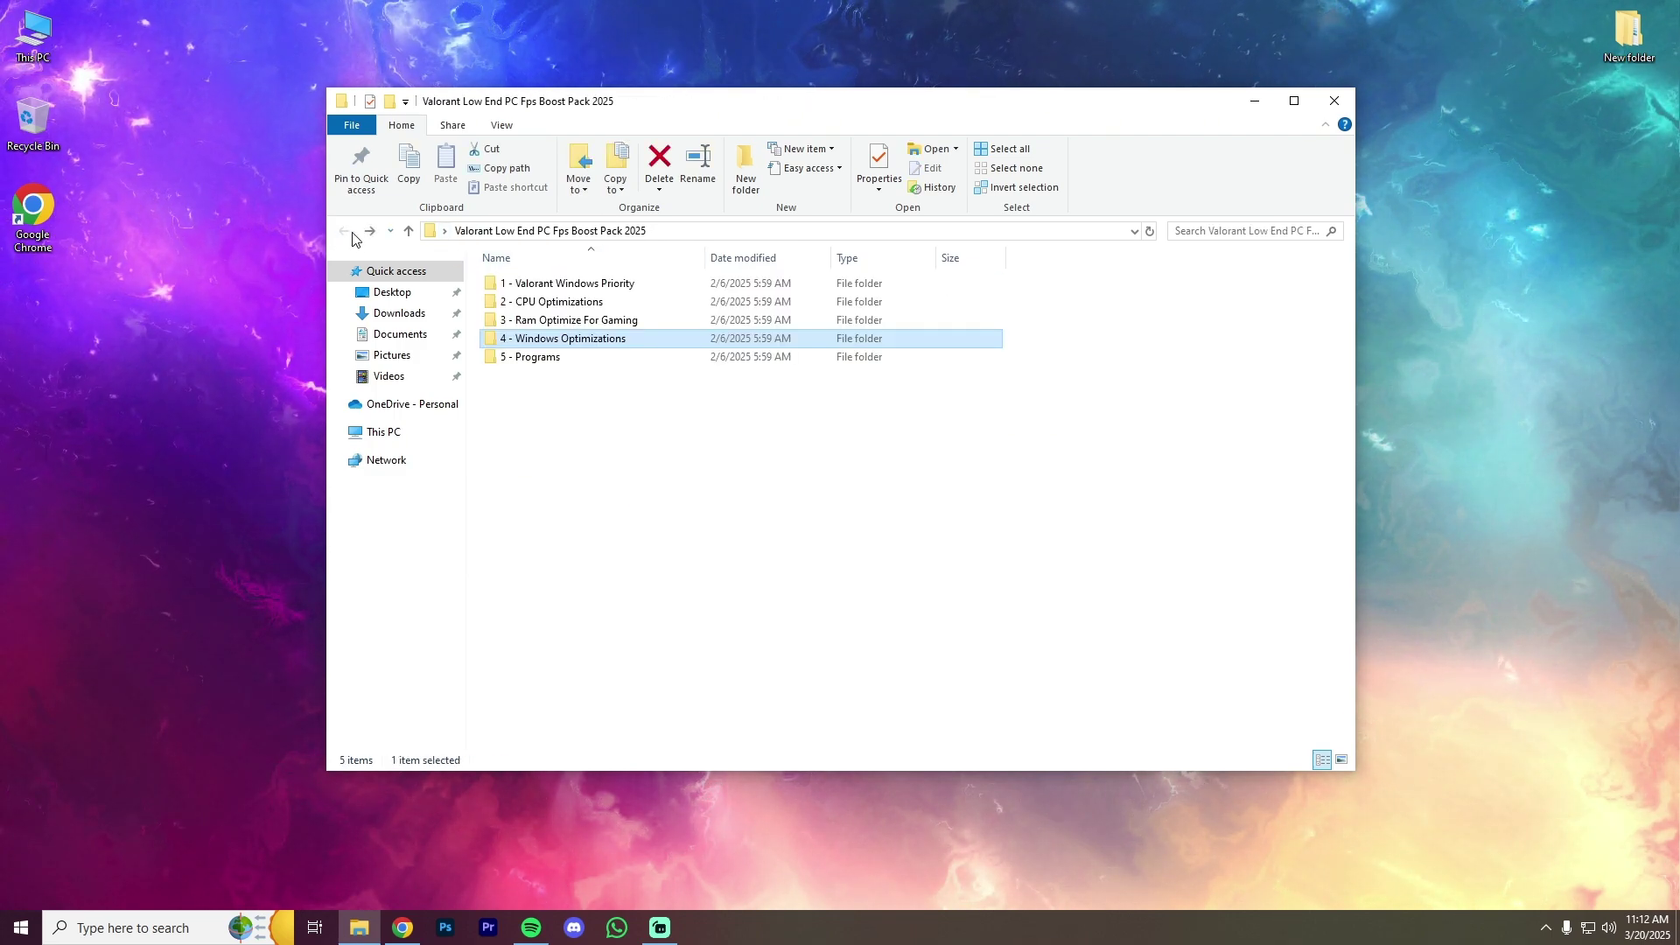
double_click(564, 356)
double_click(517, 285)
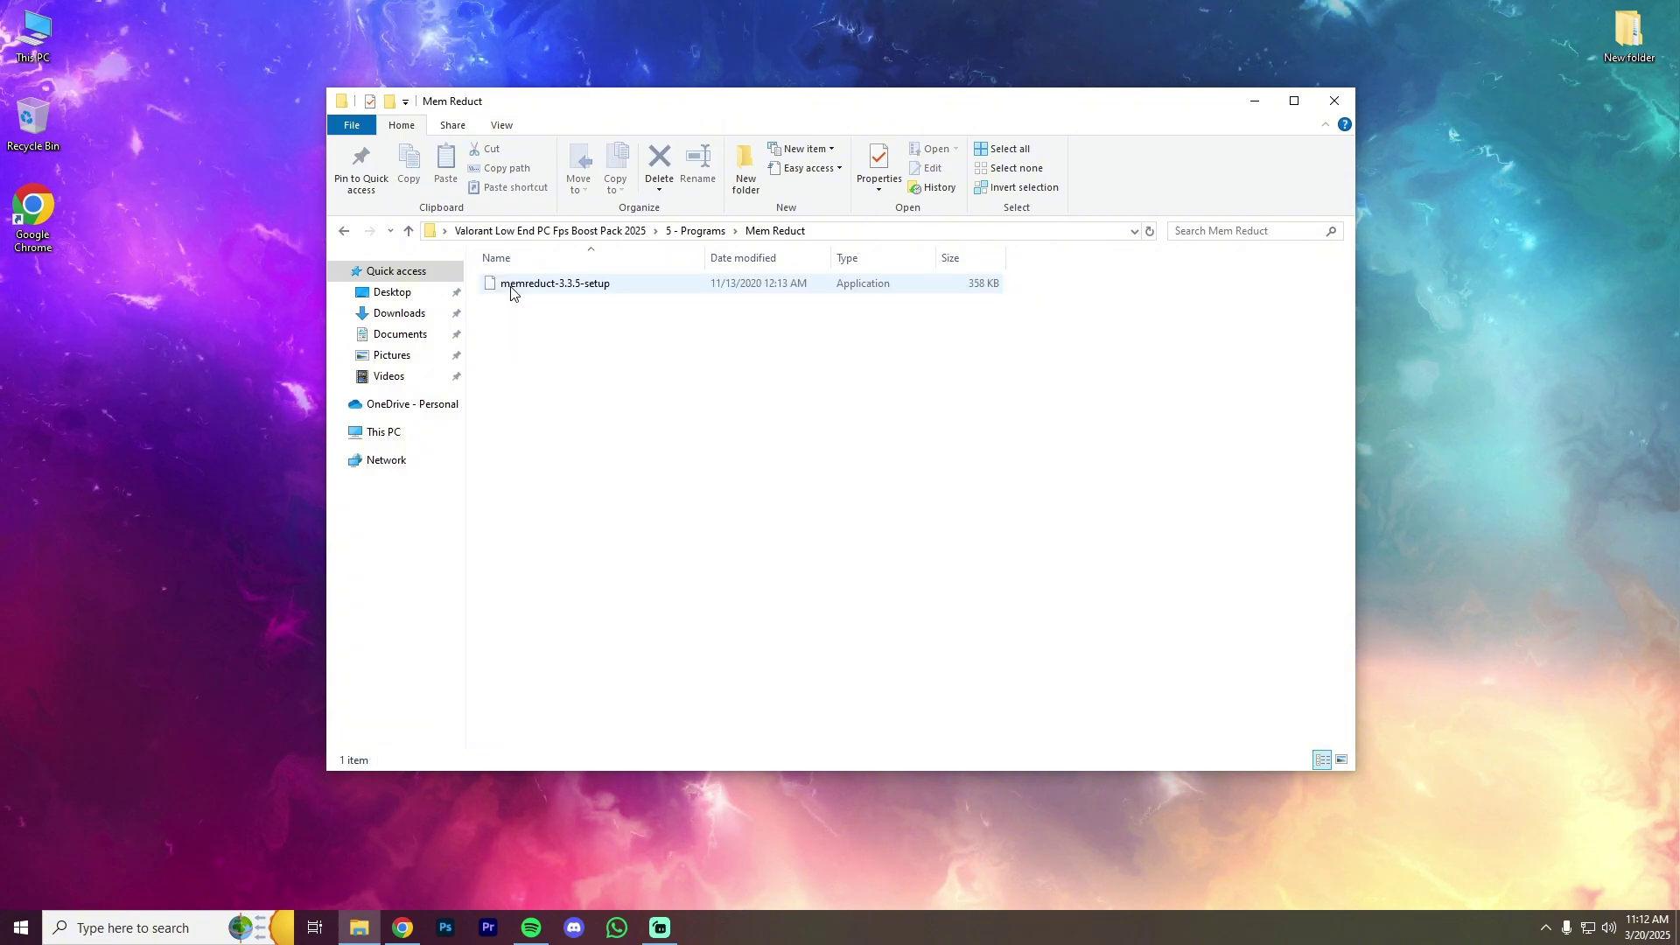
Install Mem Reduct with the memreduct-3.3.5-setup installer, accepting the license agreement and finishing the setup
double_click(558, 286)
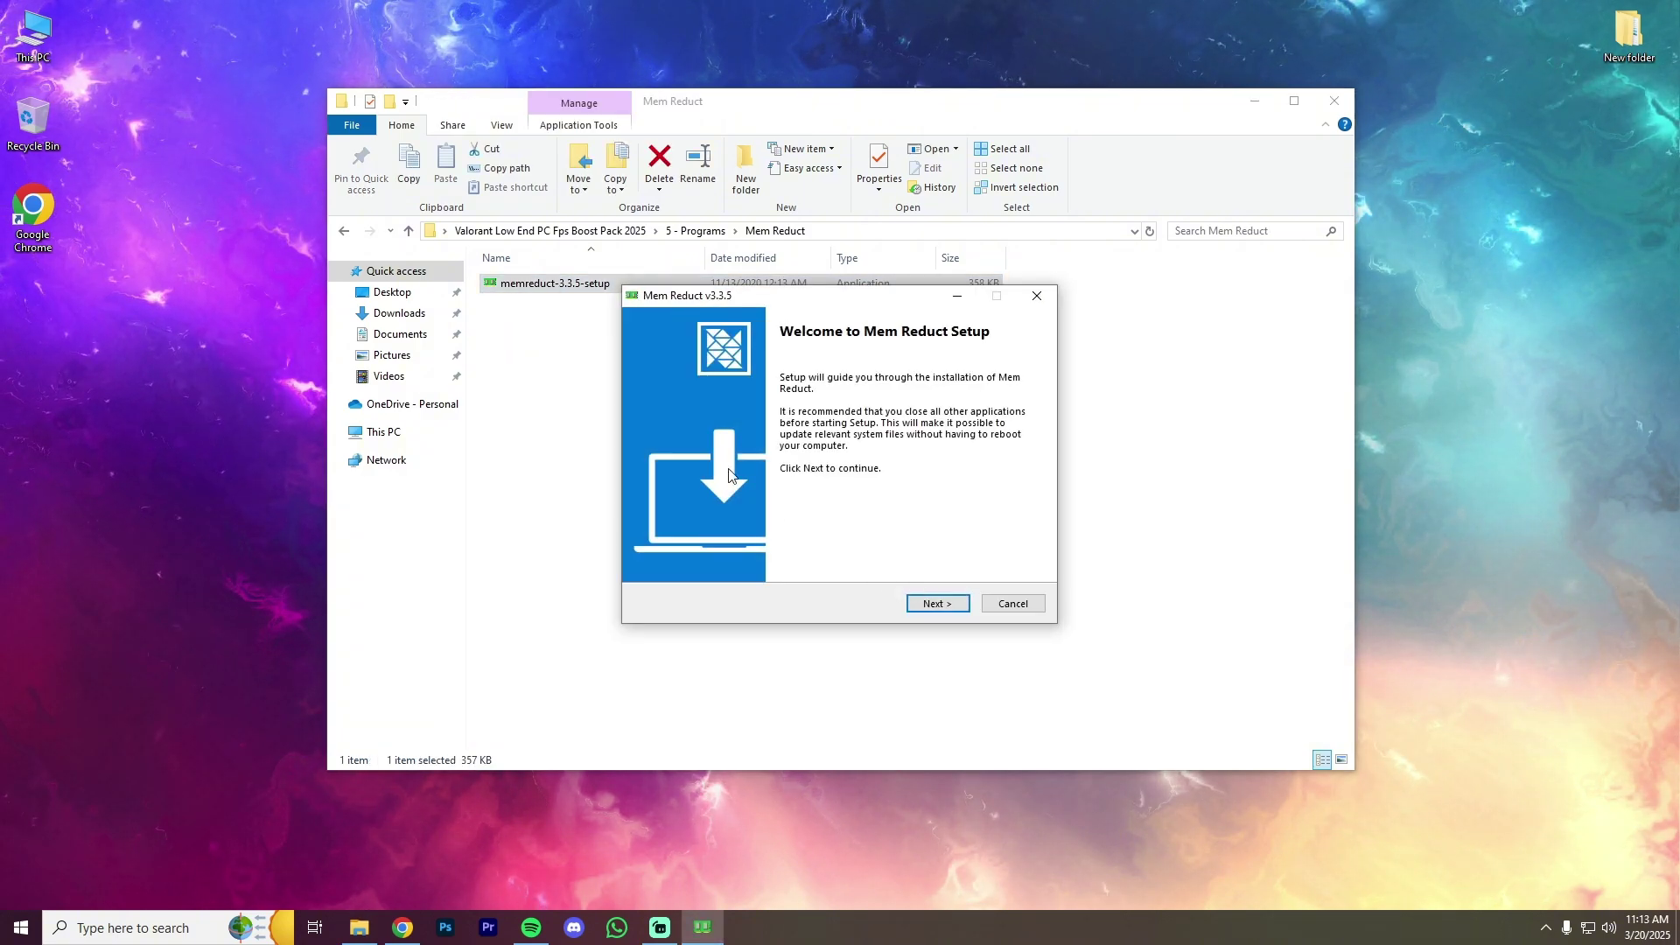
click(945, 607)
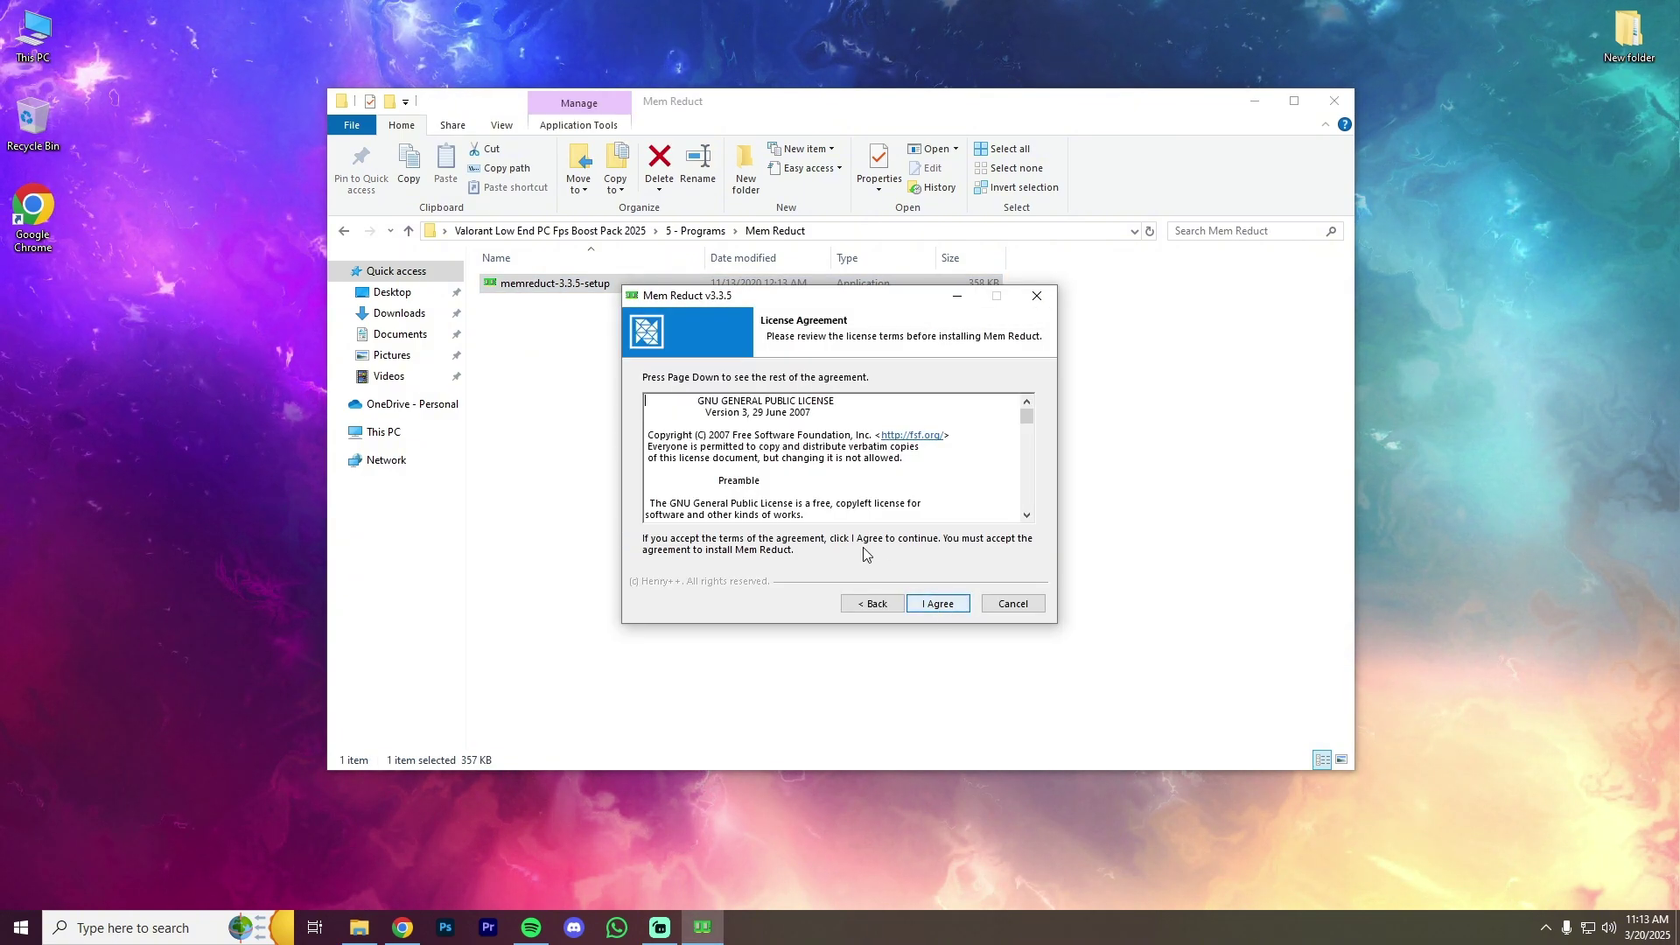
click(939, 610)
click(940, 605)
click(949, 605)
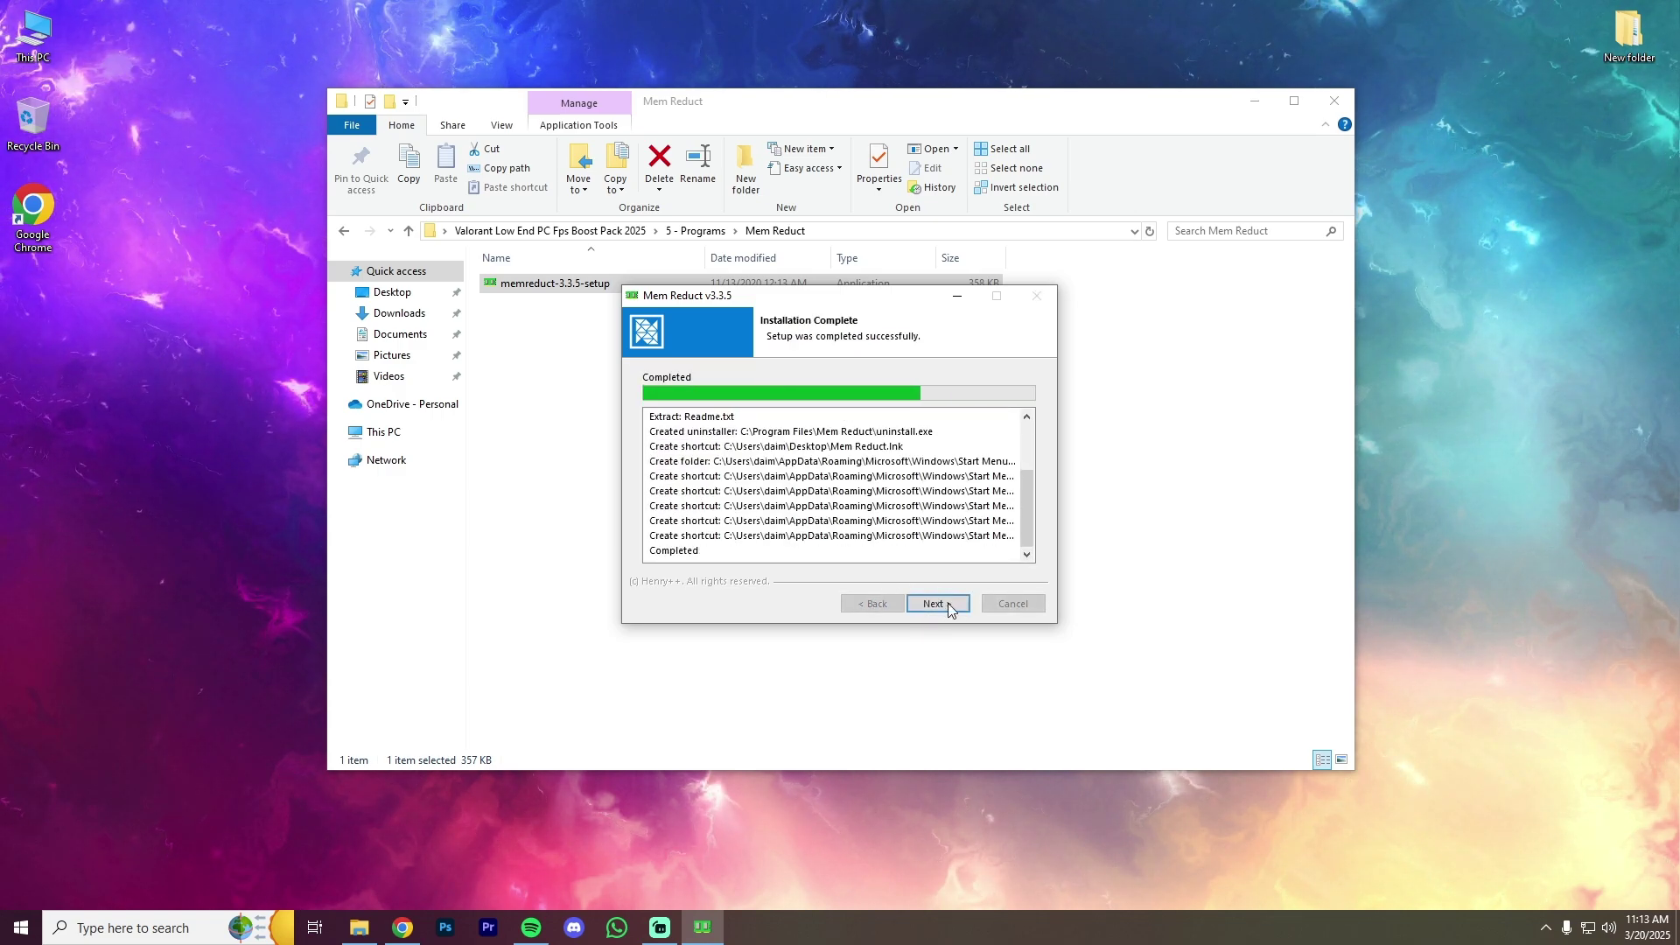
click(949, 608)
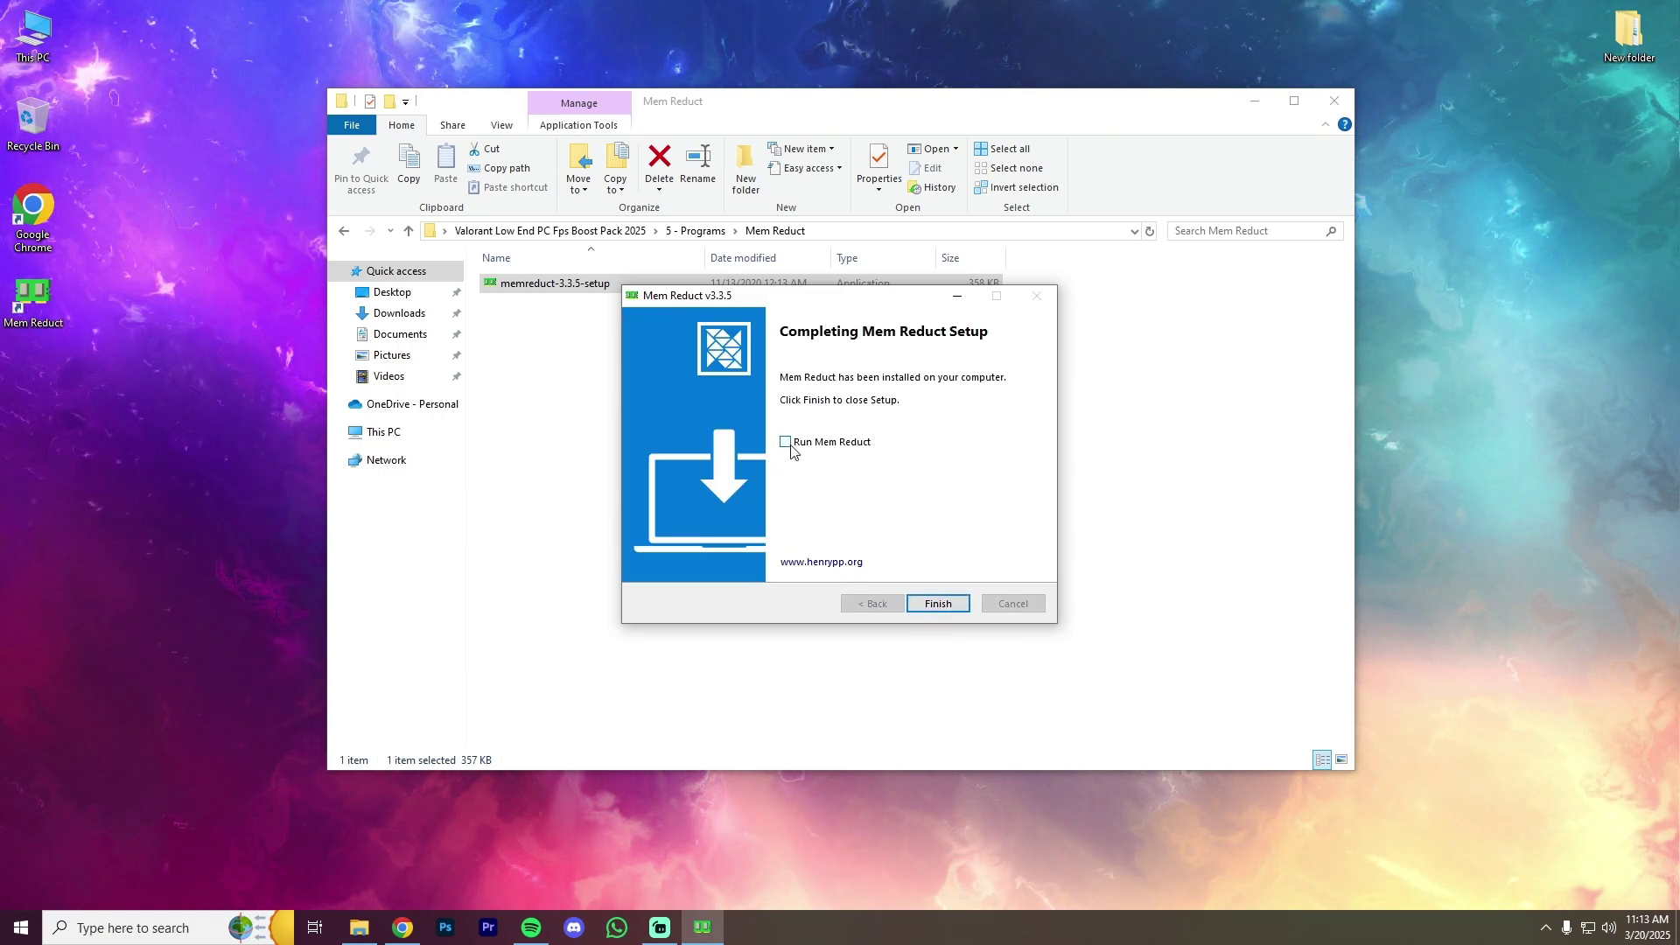
click(937, 604)
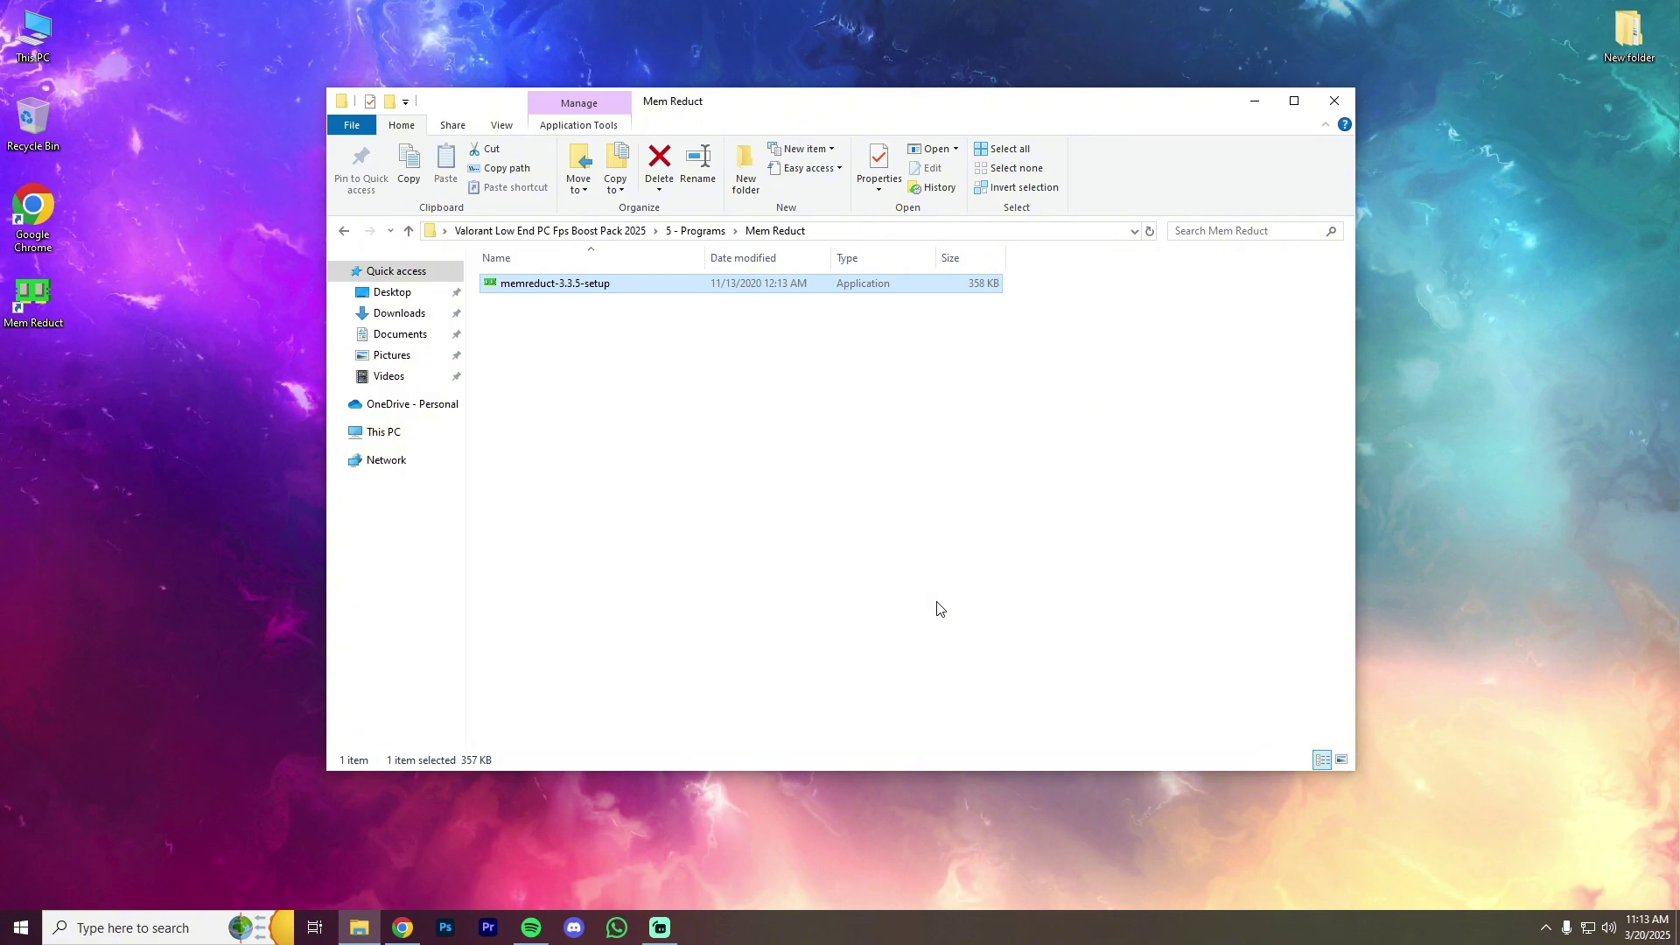
Open Mem Reduct from the system tray and review its General, Memory cleaning, Appearance and Tray icon settings
click(1542, 929)
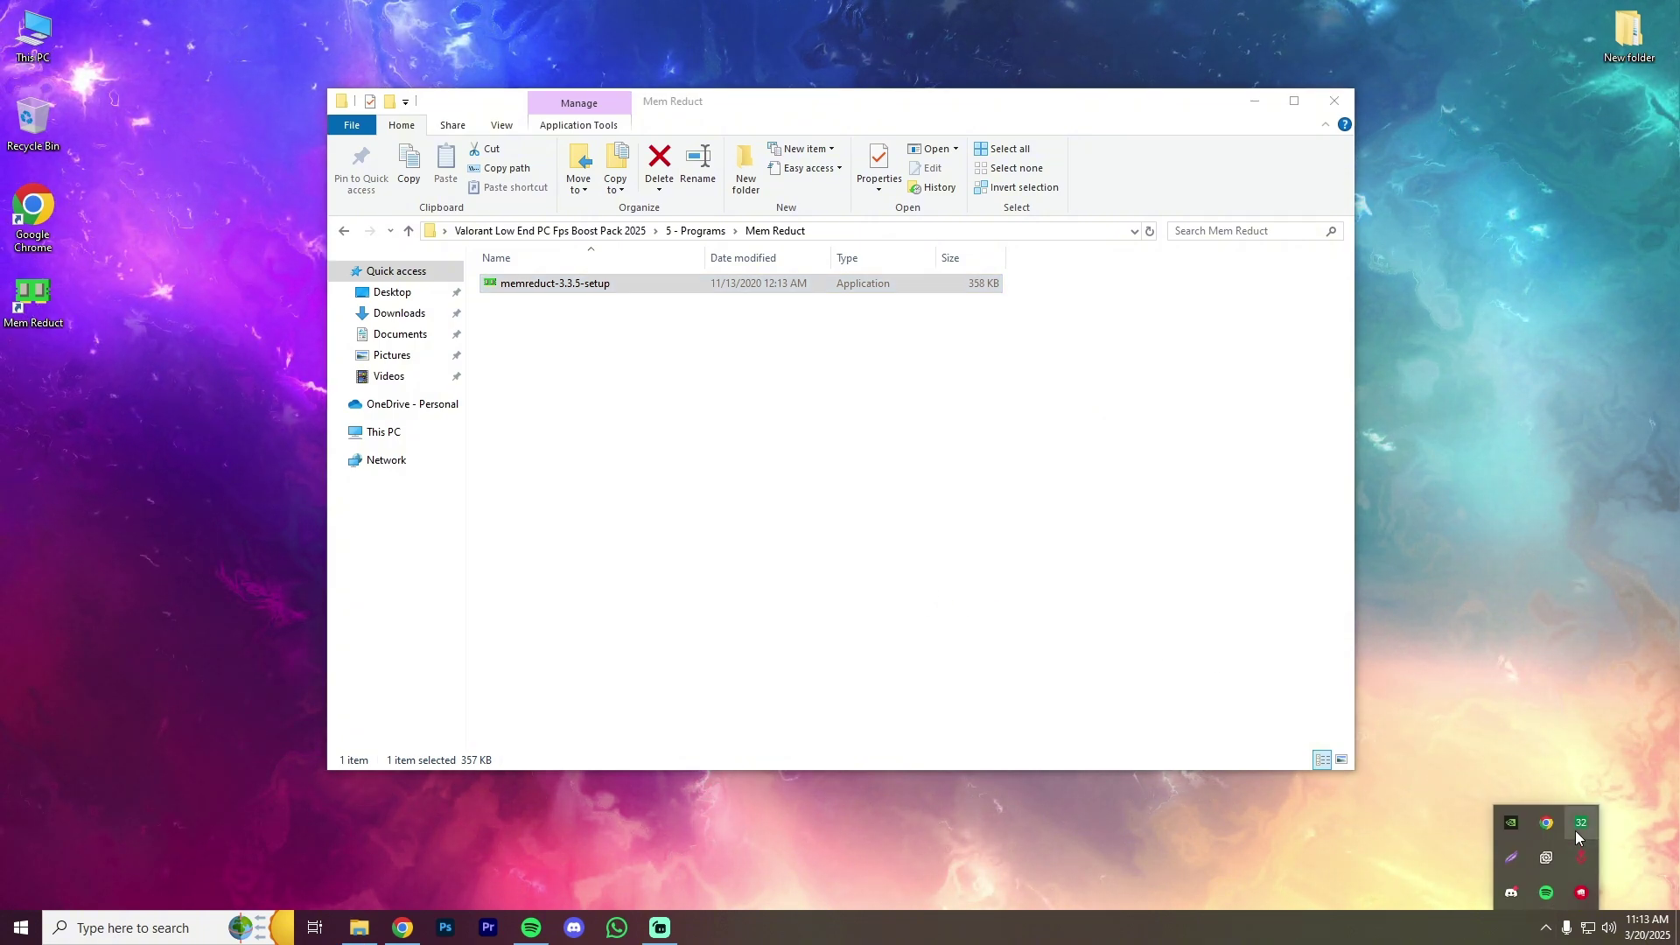
click(792, 502)
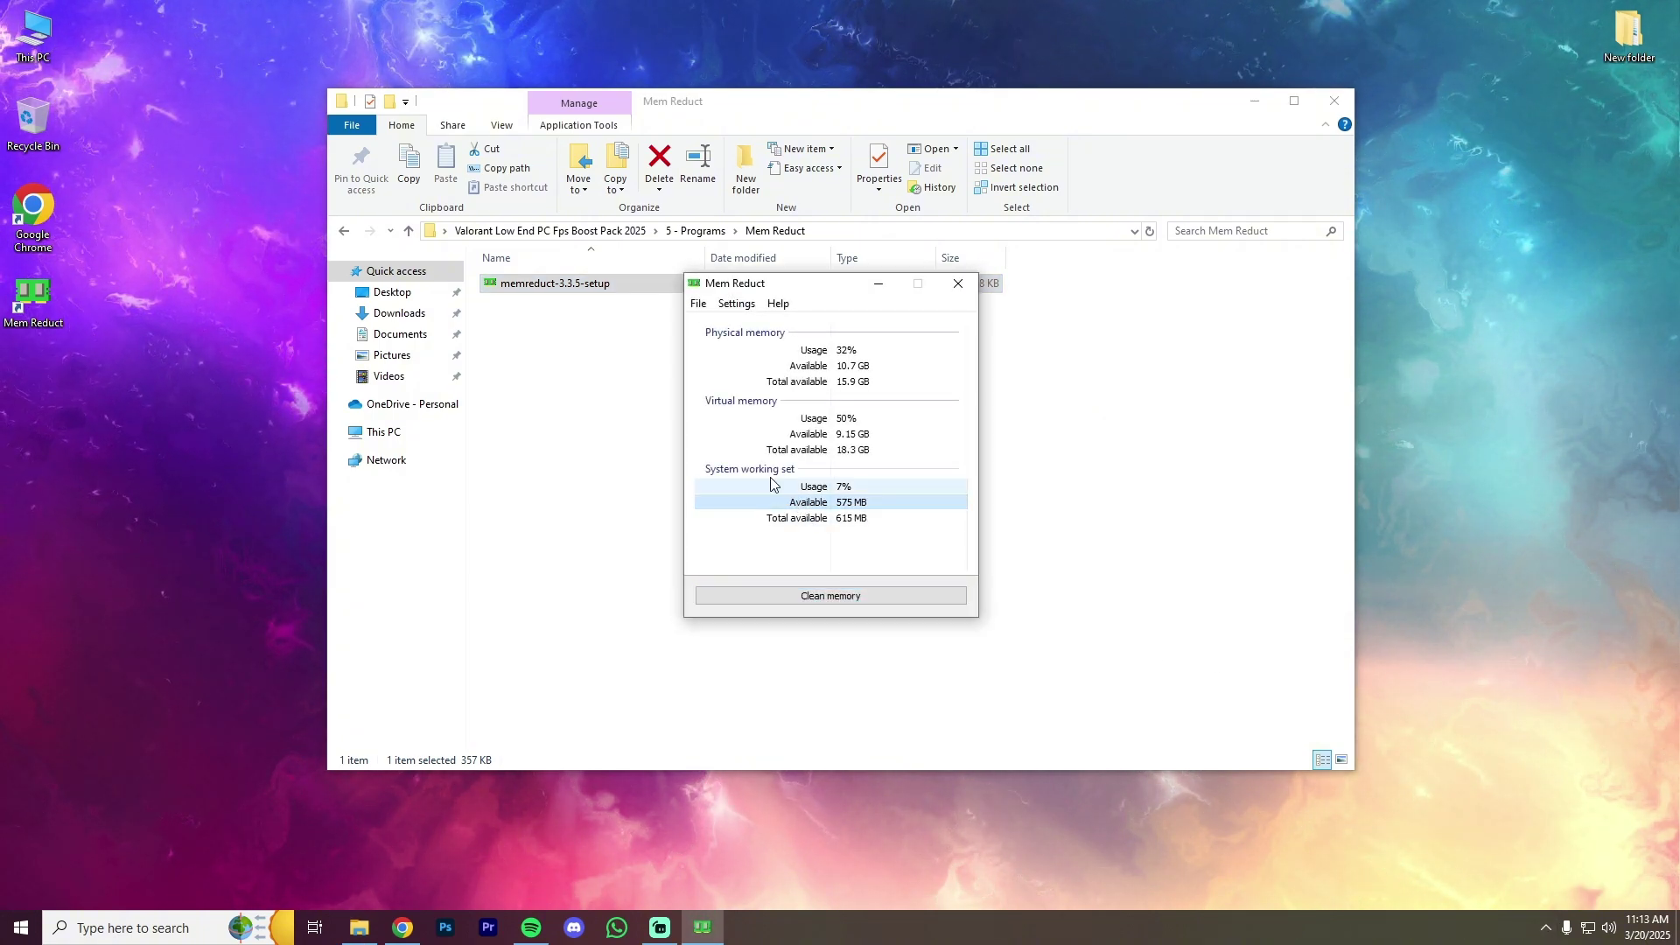
click(723, 306)
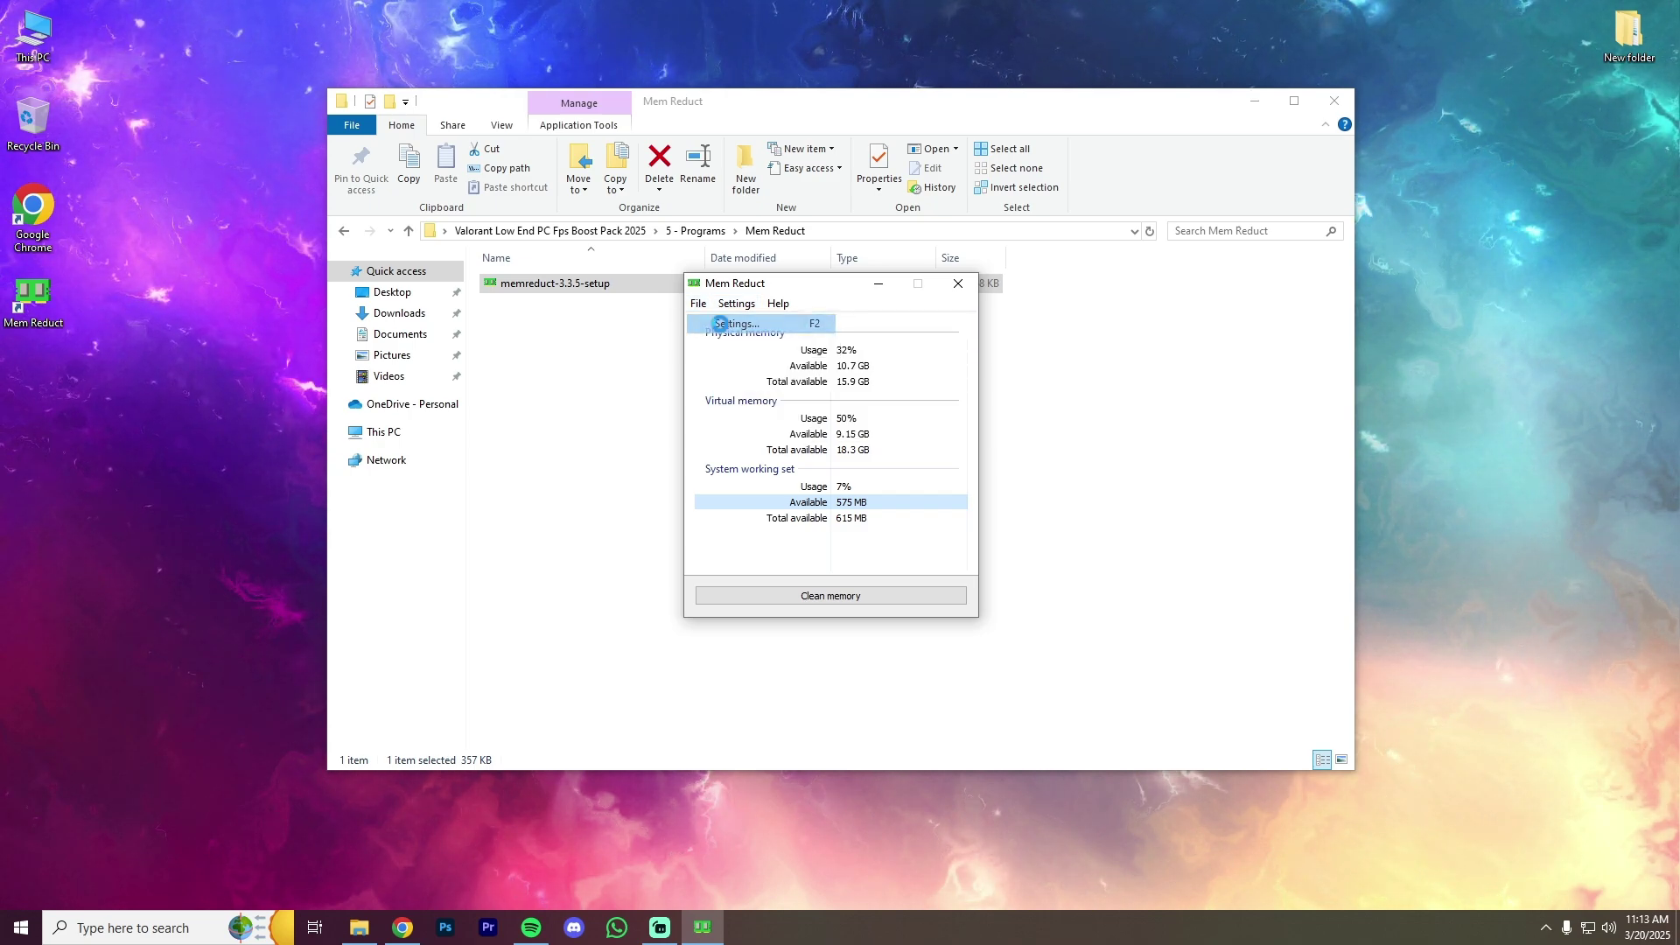
click(727, 325)
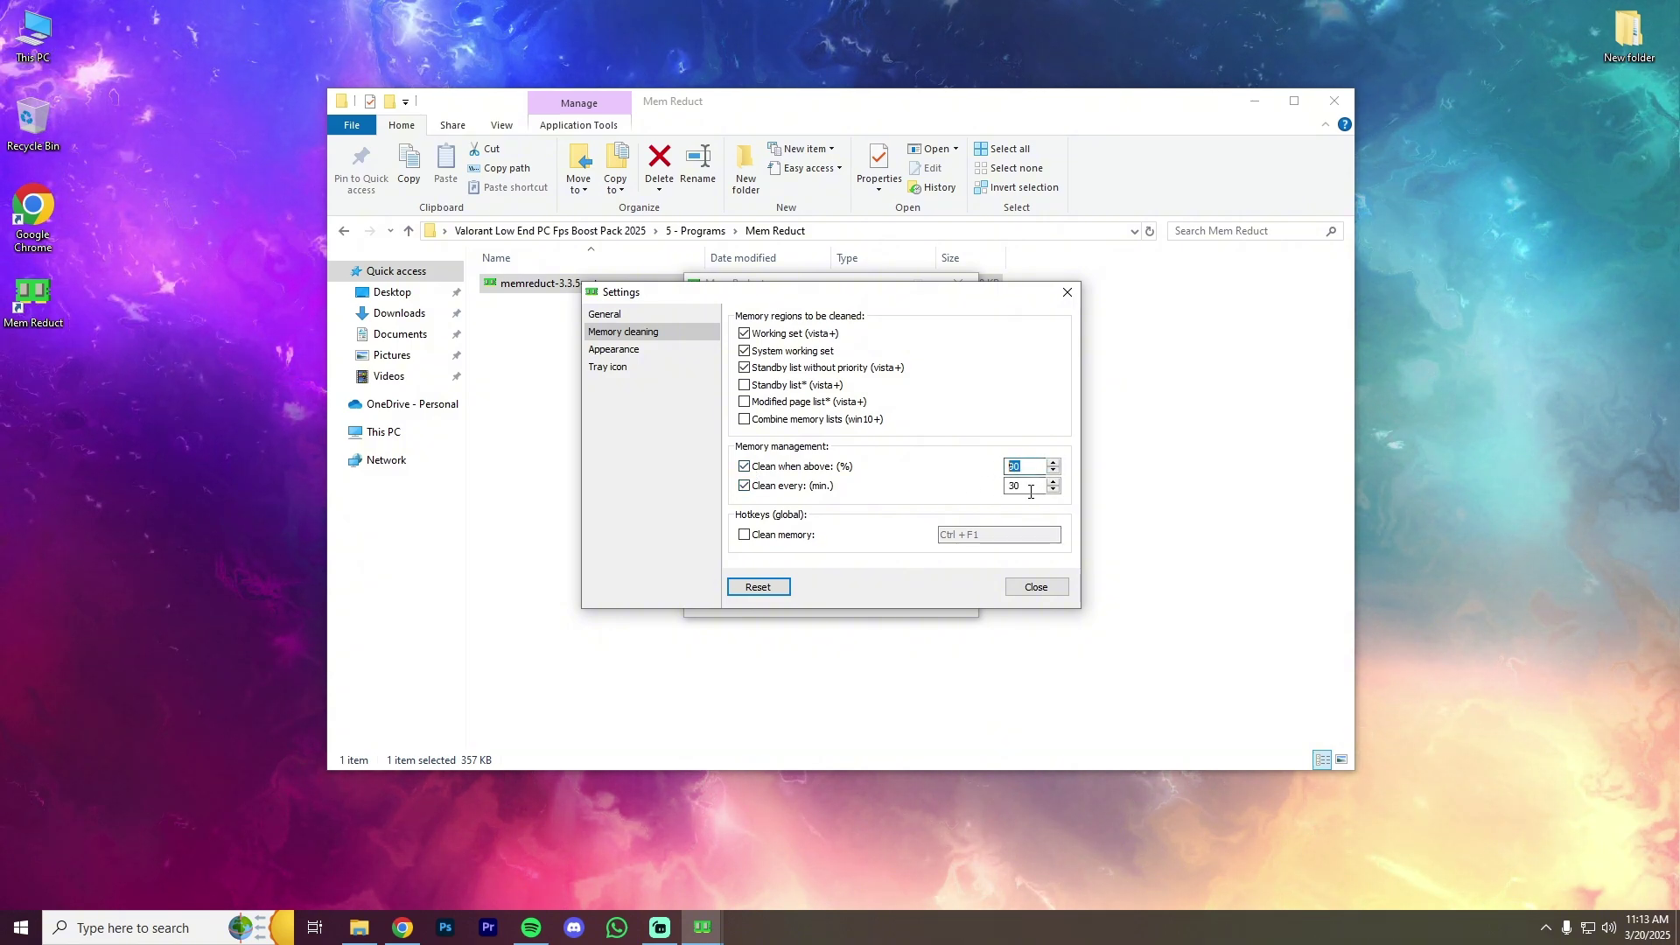
click(604, 314)
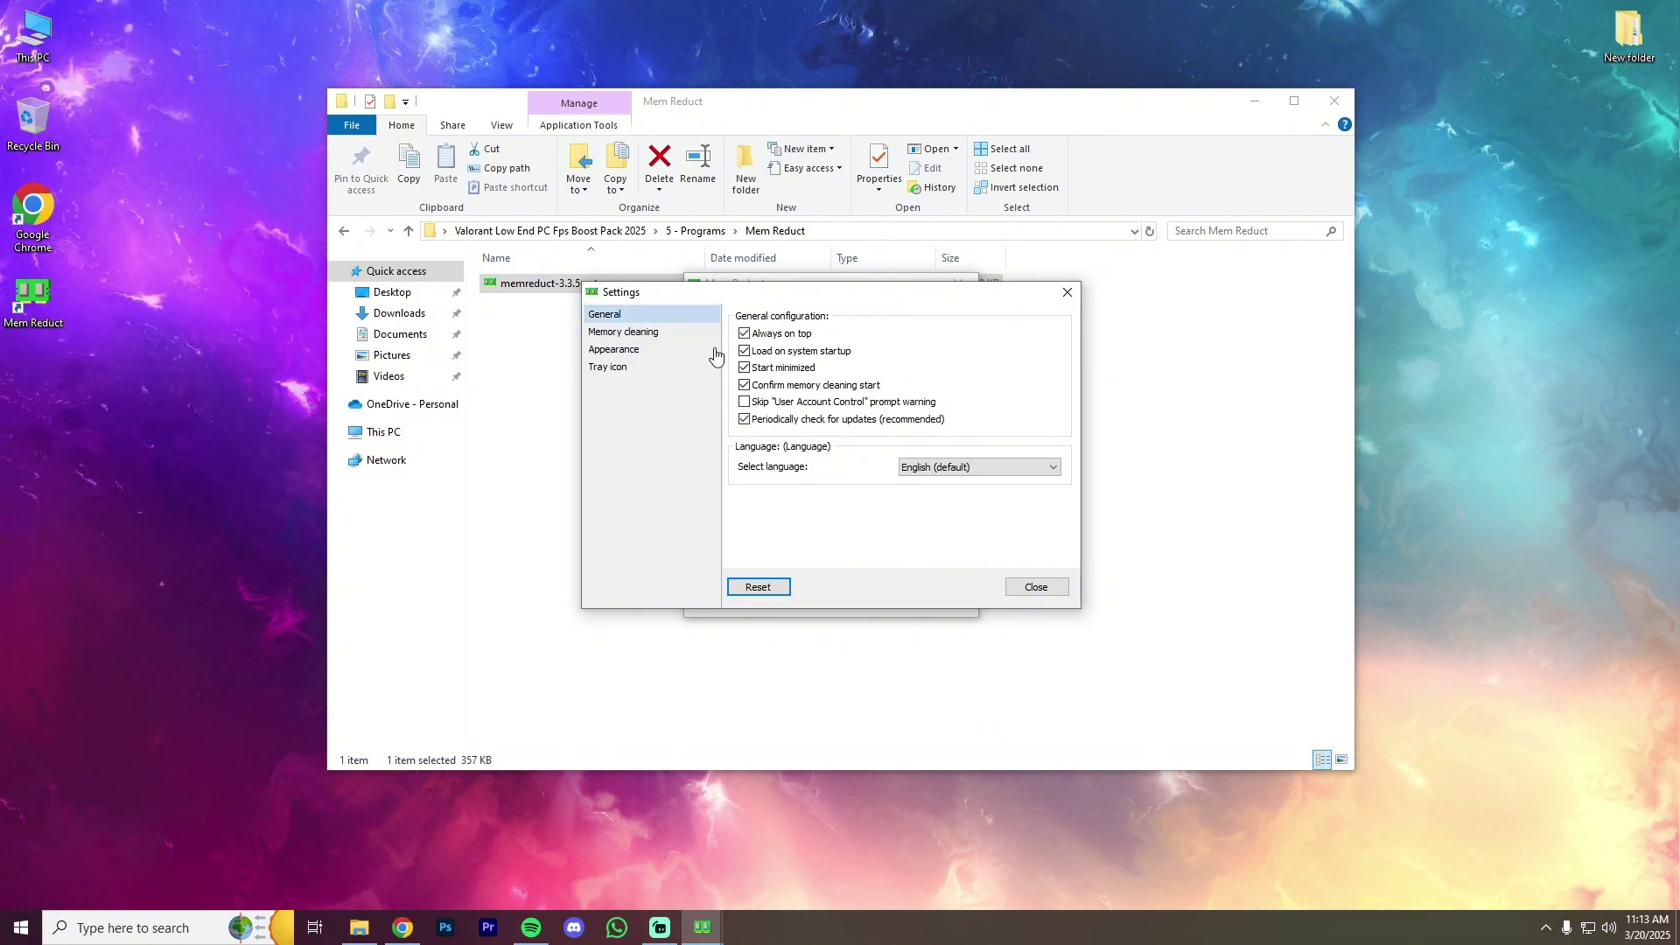
click(647, 350)
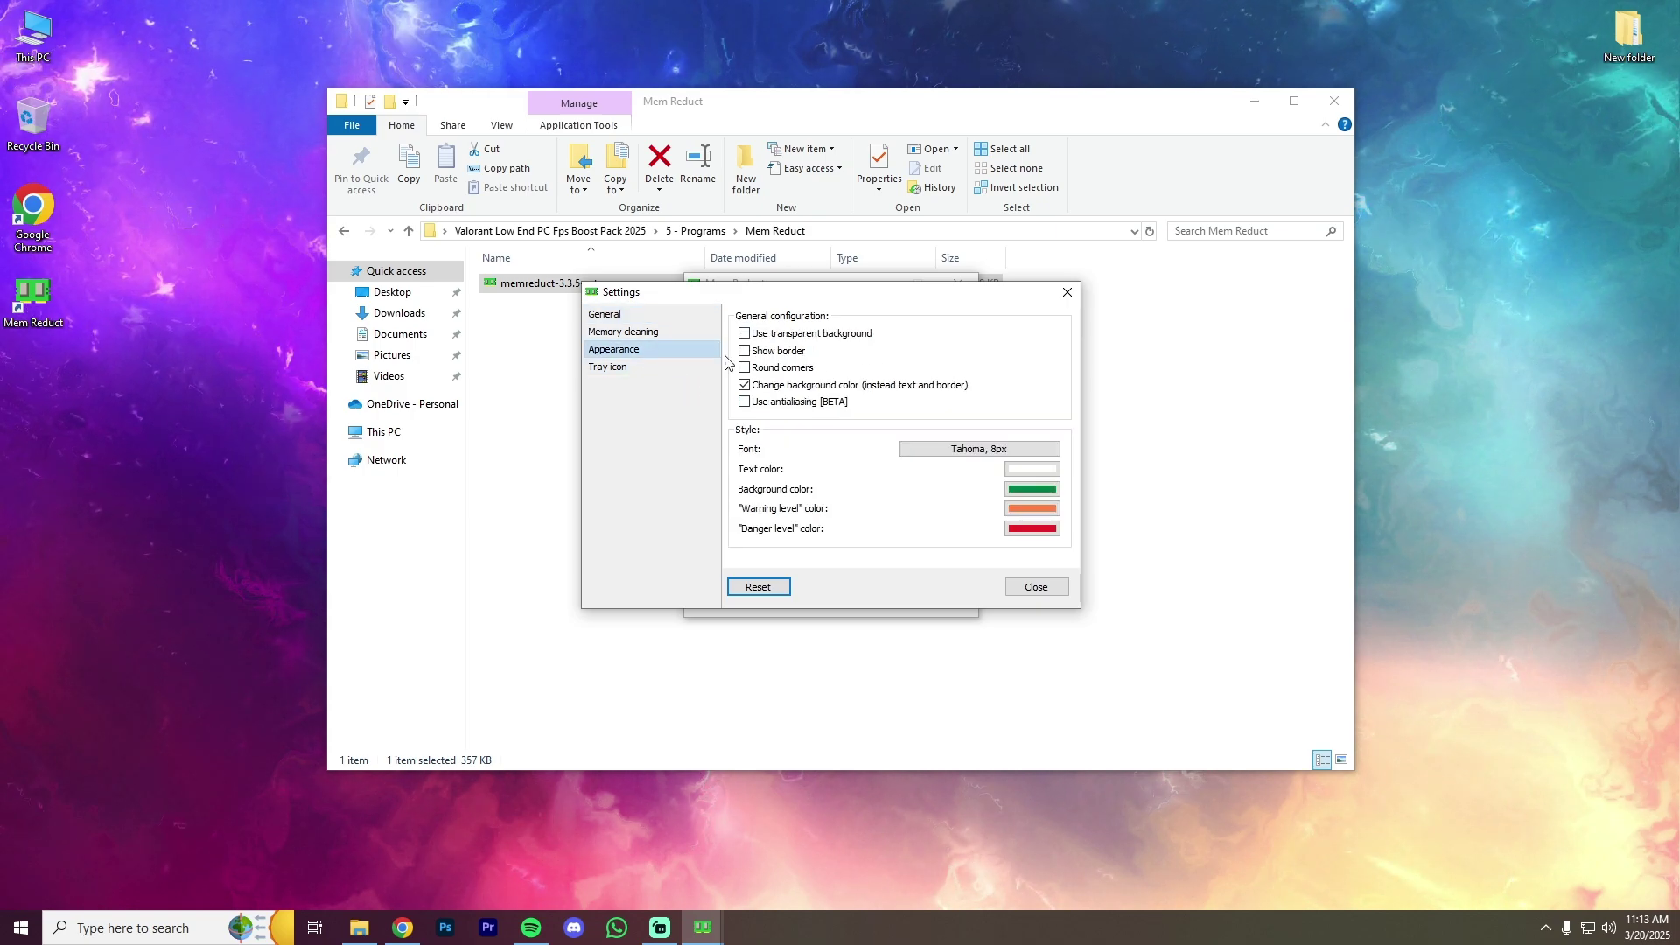
click(647, 367)
click(644, 332)
click(630, 313)
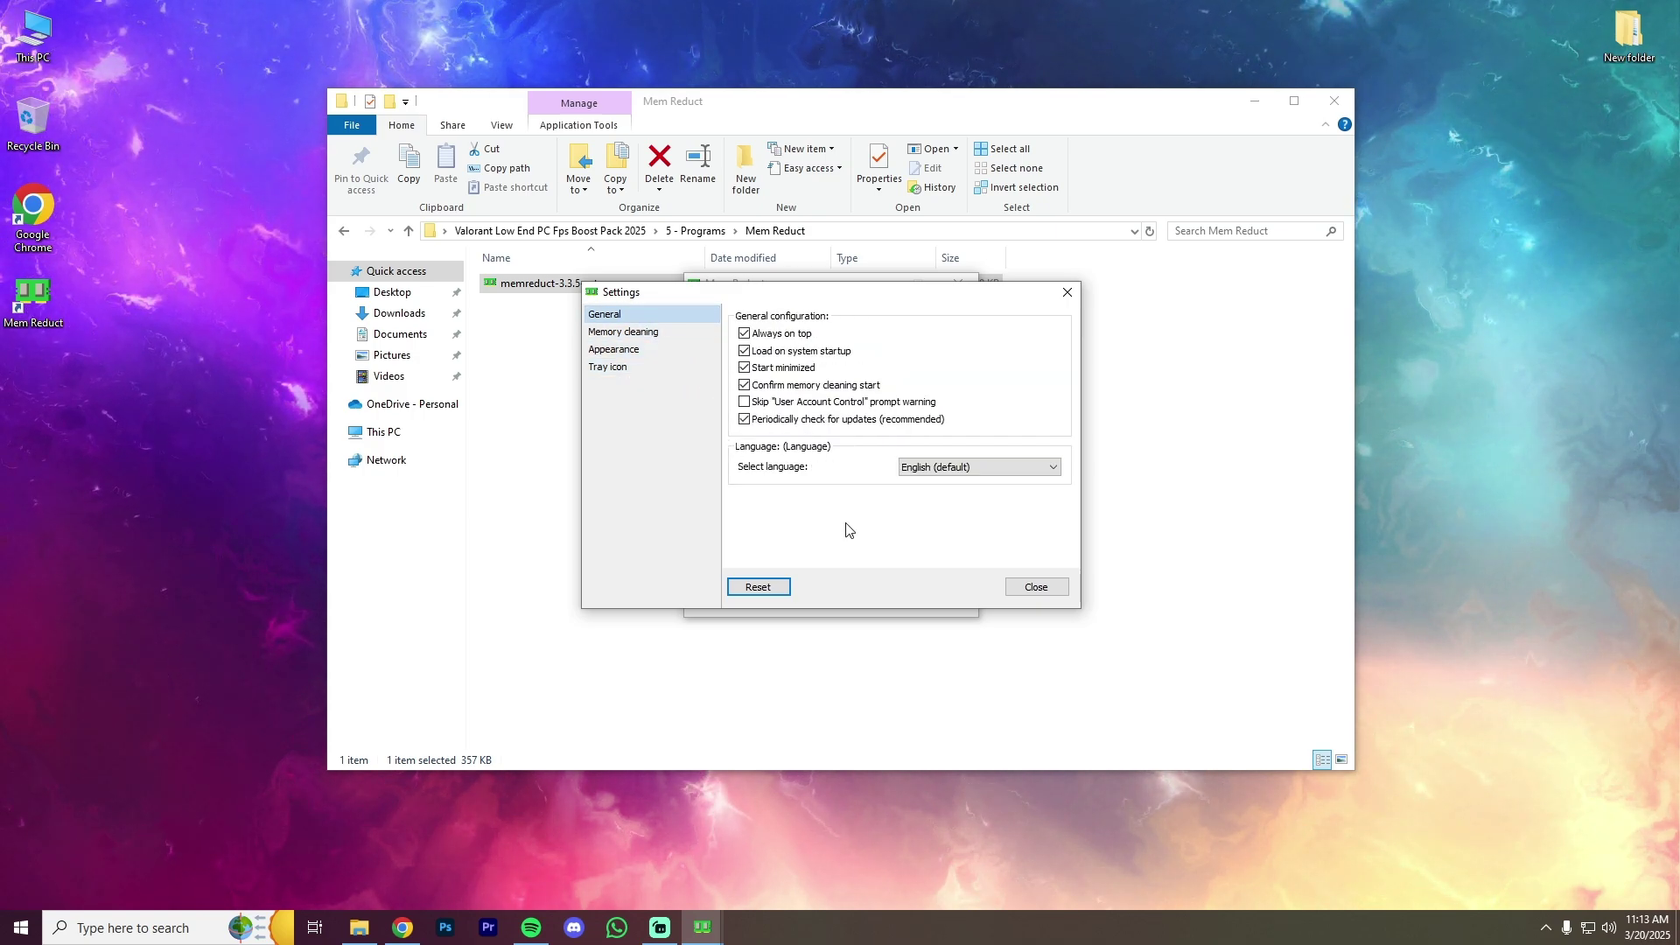
click(1036, 587)
Clean the memory with Mem Reduct, confirm the cleaning, and close its window
click(821, 598)
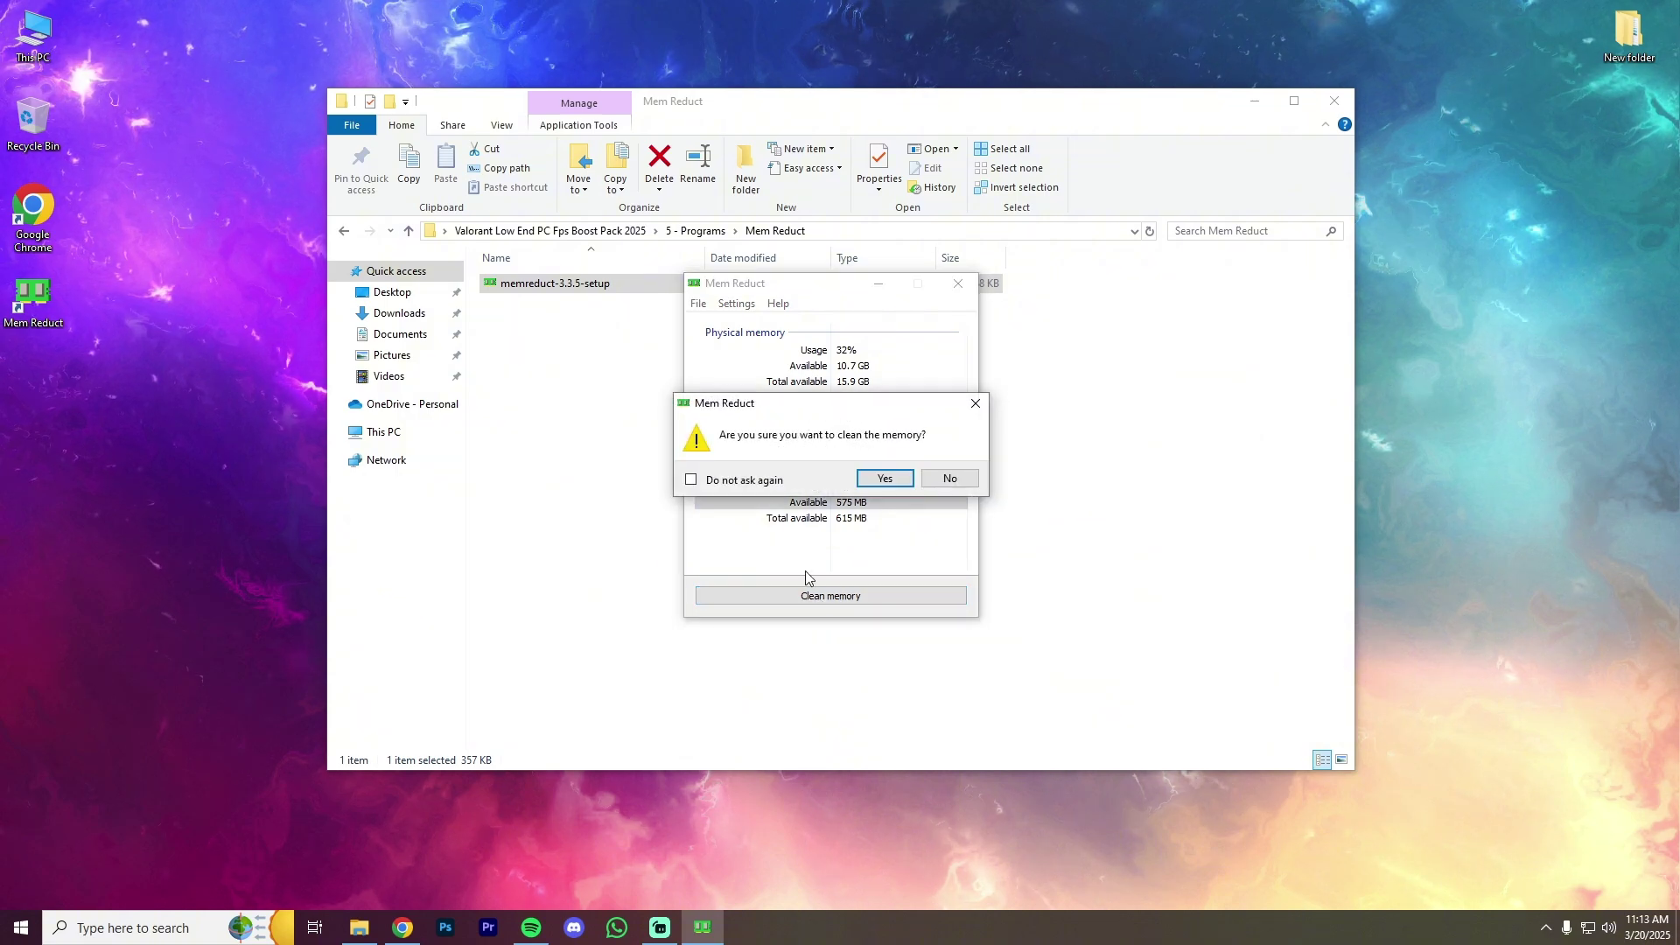
key(Return)
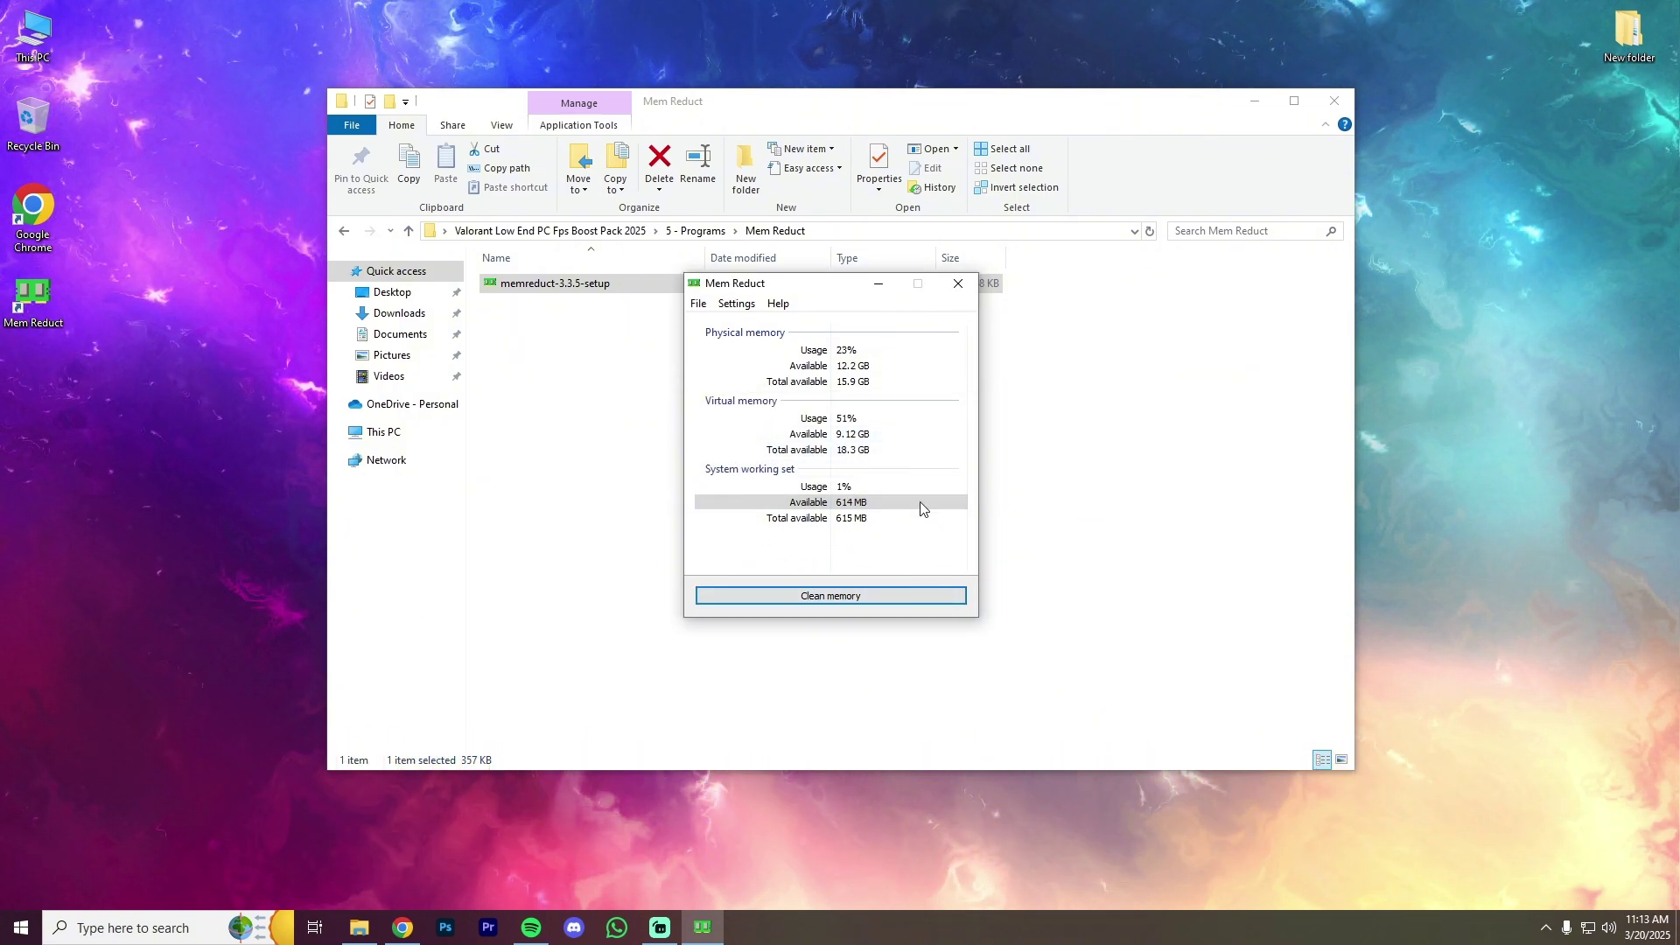
click(958, 282)
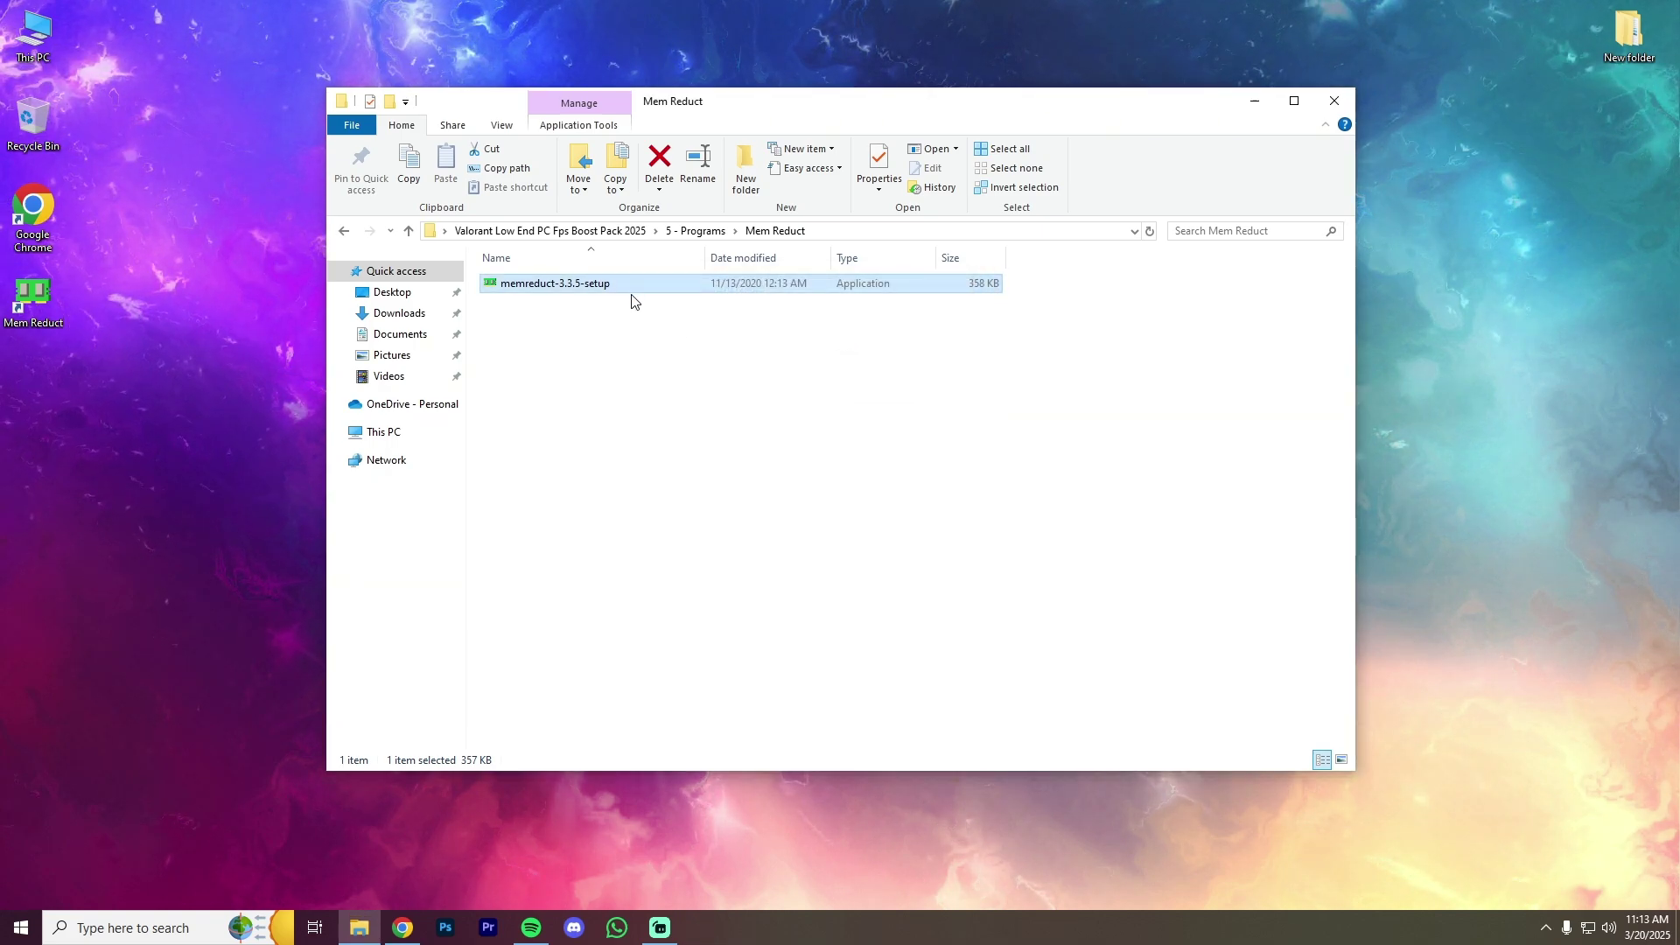
Return to the 5 - Programs folder, open MSI Utility V3, and run MSI_util_v3 as administrator
click(339, 230)
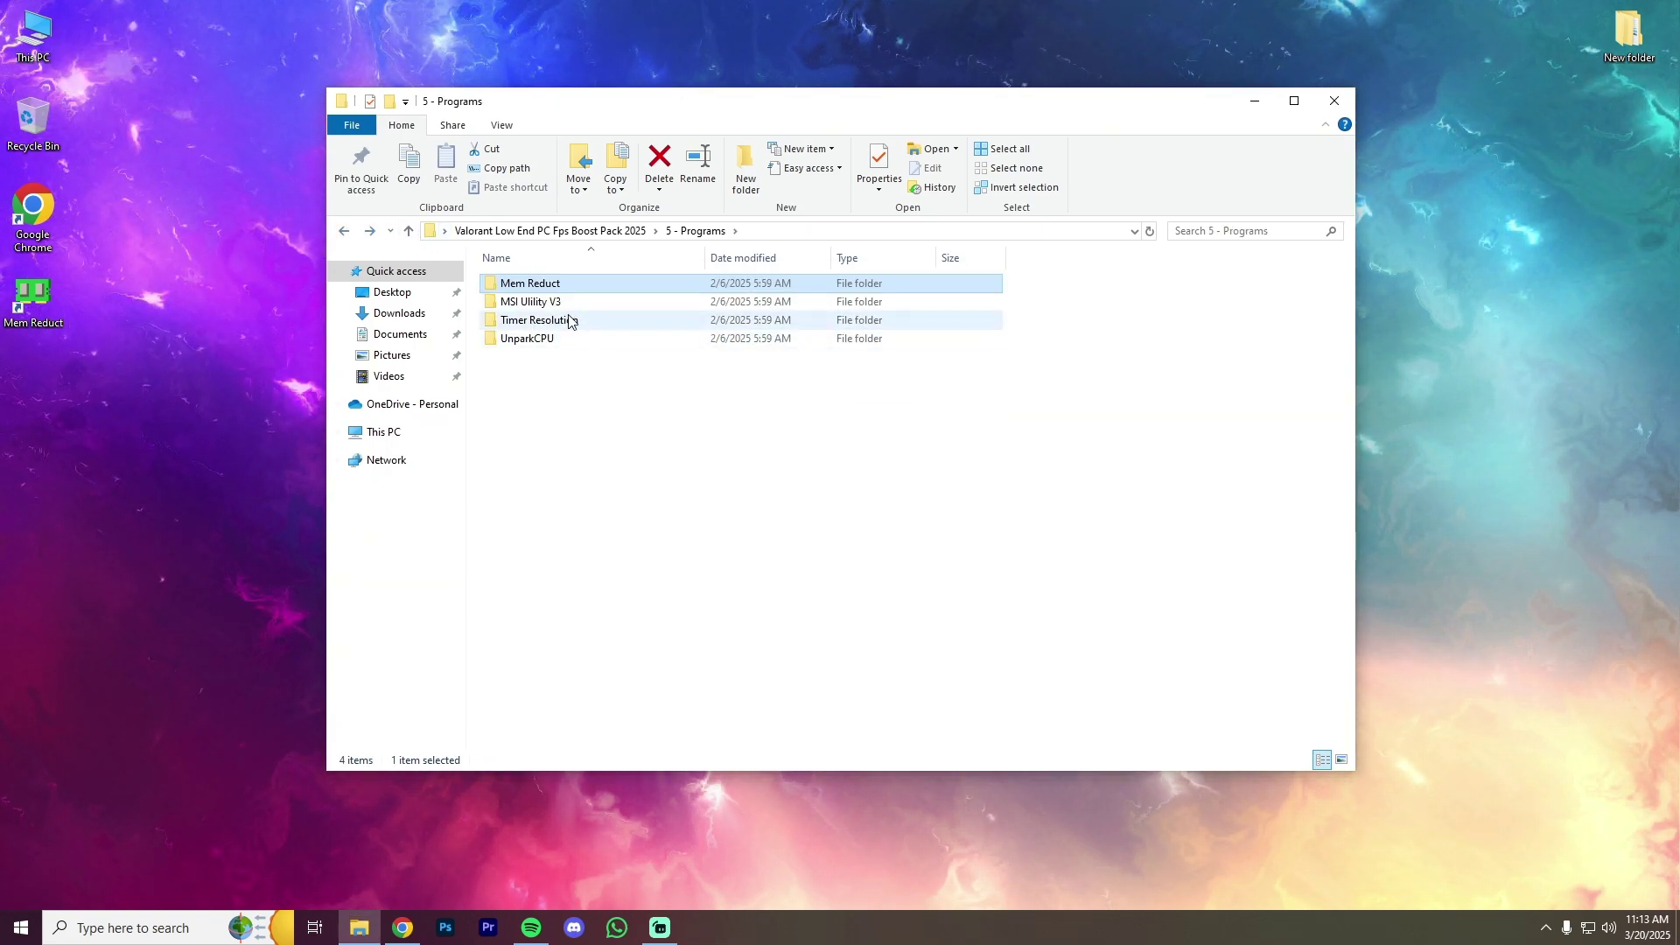
double_click(540, 302)
right_click(536, 294)
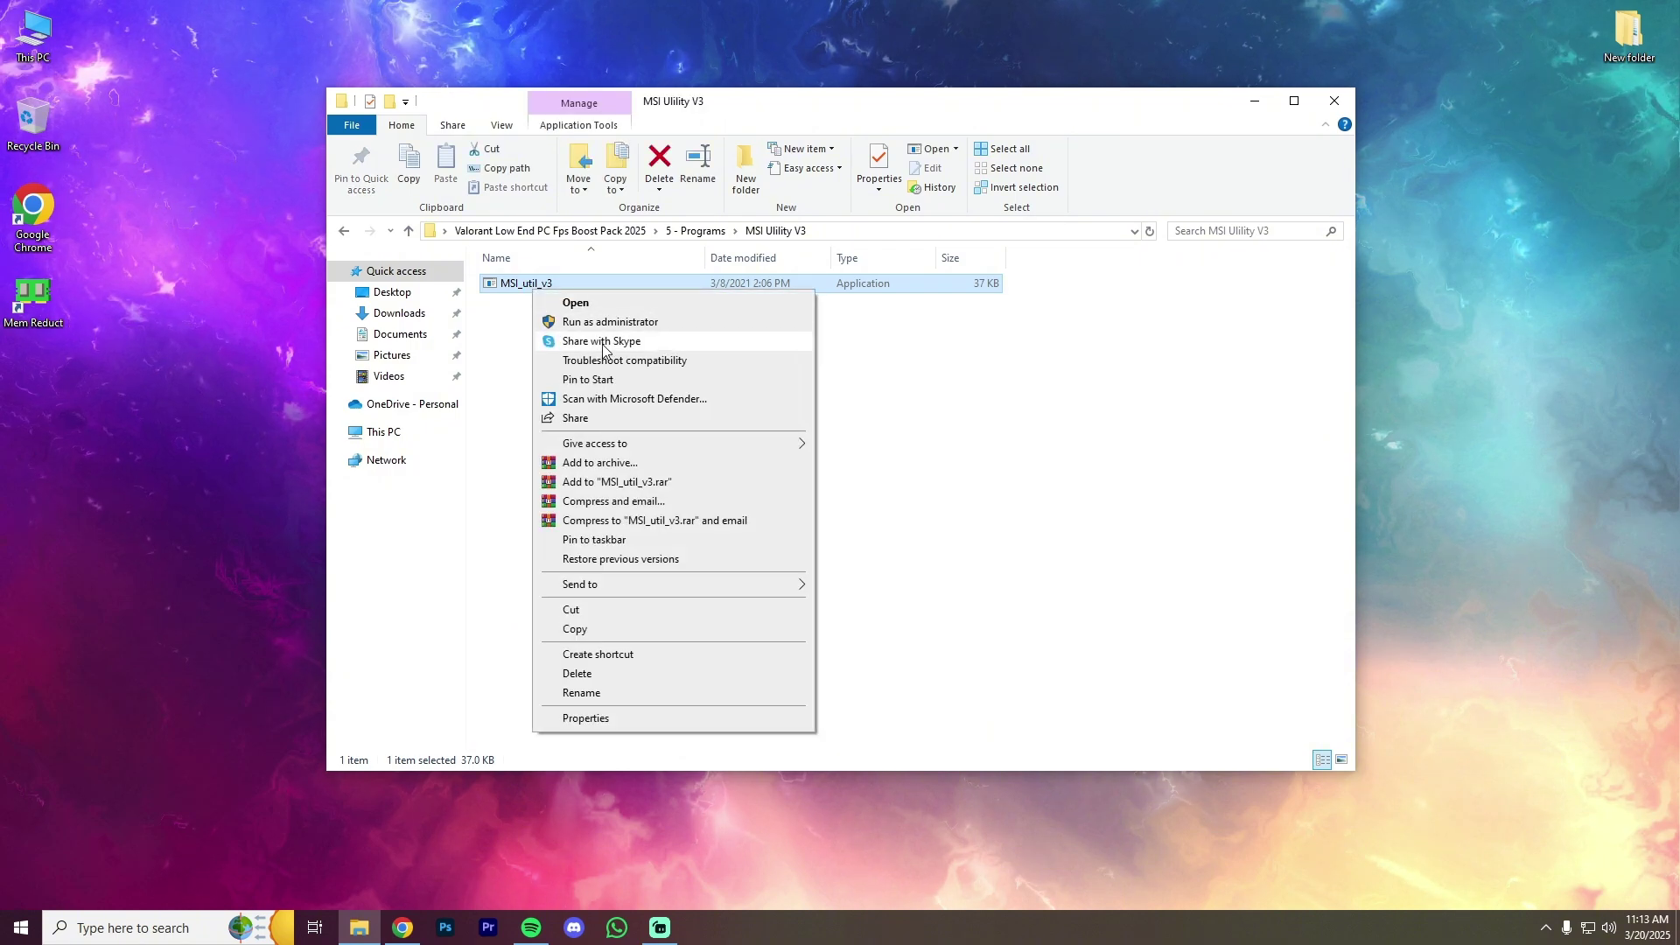
click(584, 323)
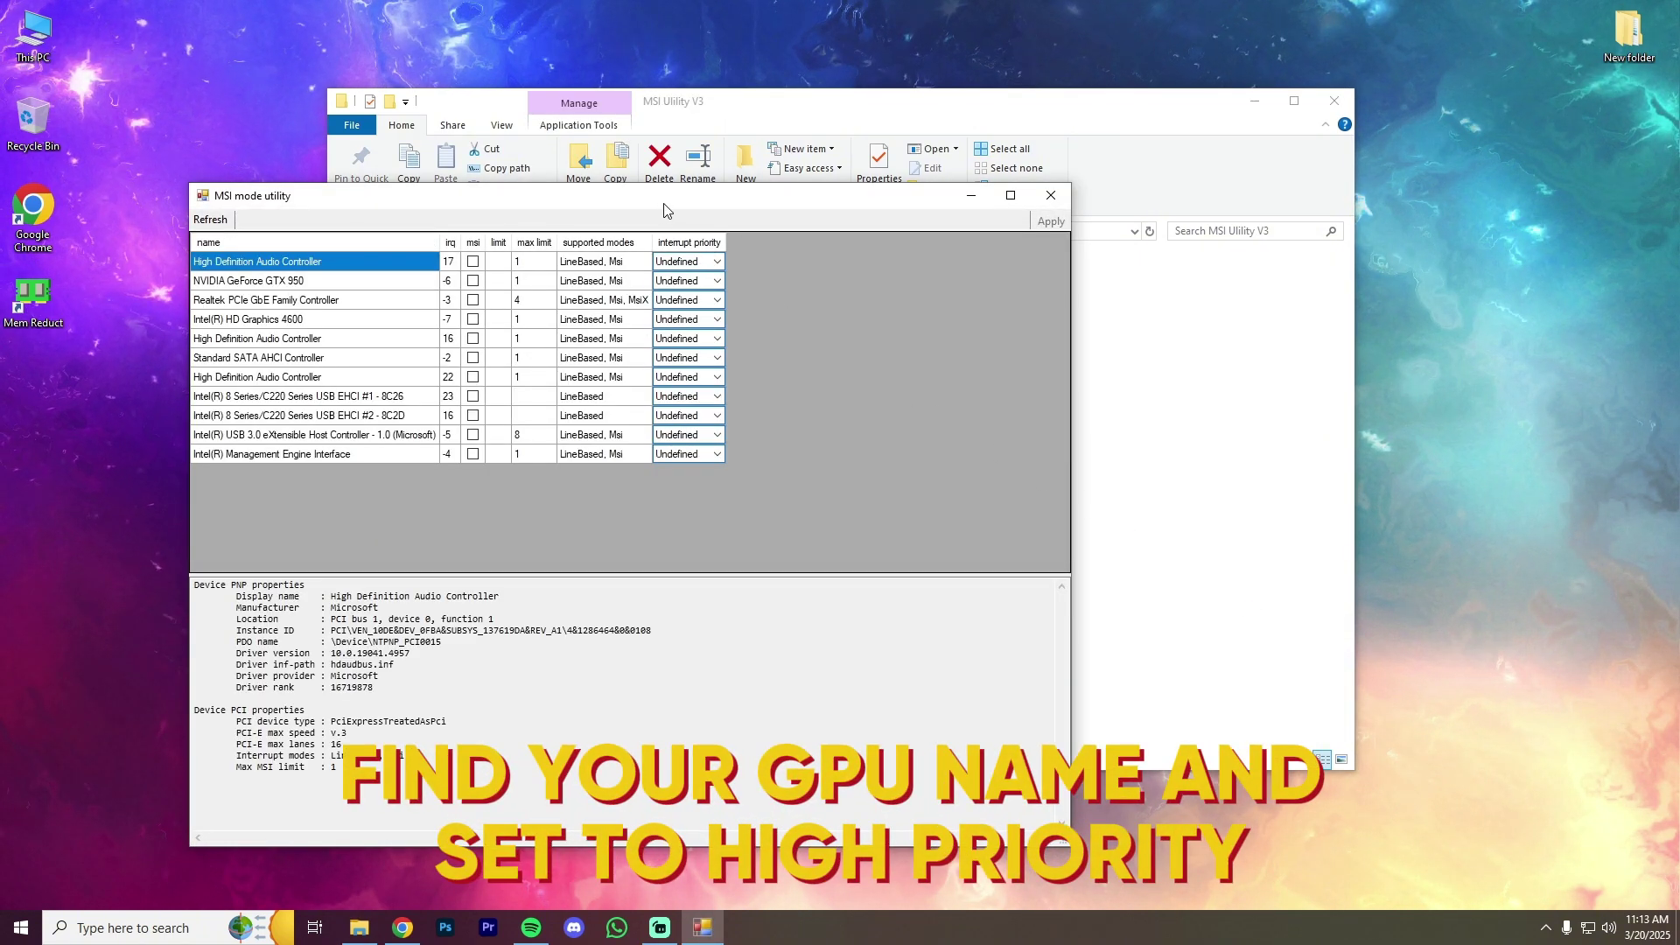
Enable MSI mode for the NVIDIA GeForce GTX 950 and Intel(R) HD Graphics 4600 devices
drag(662, 203, 842, 149)
click(471, 221)
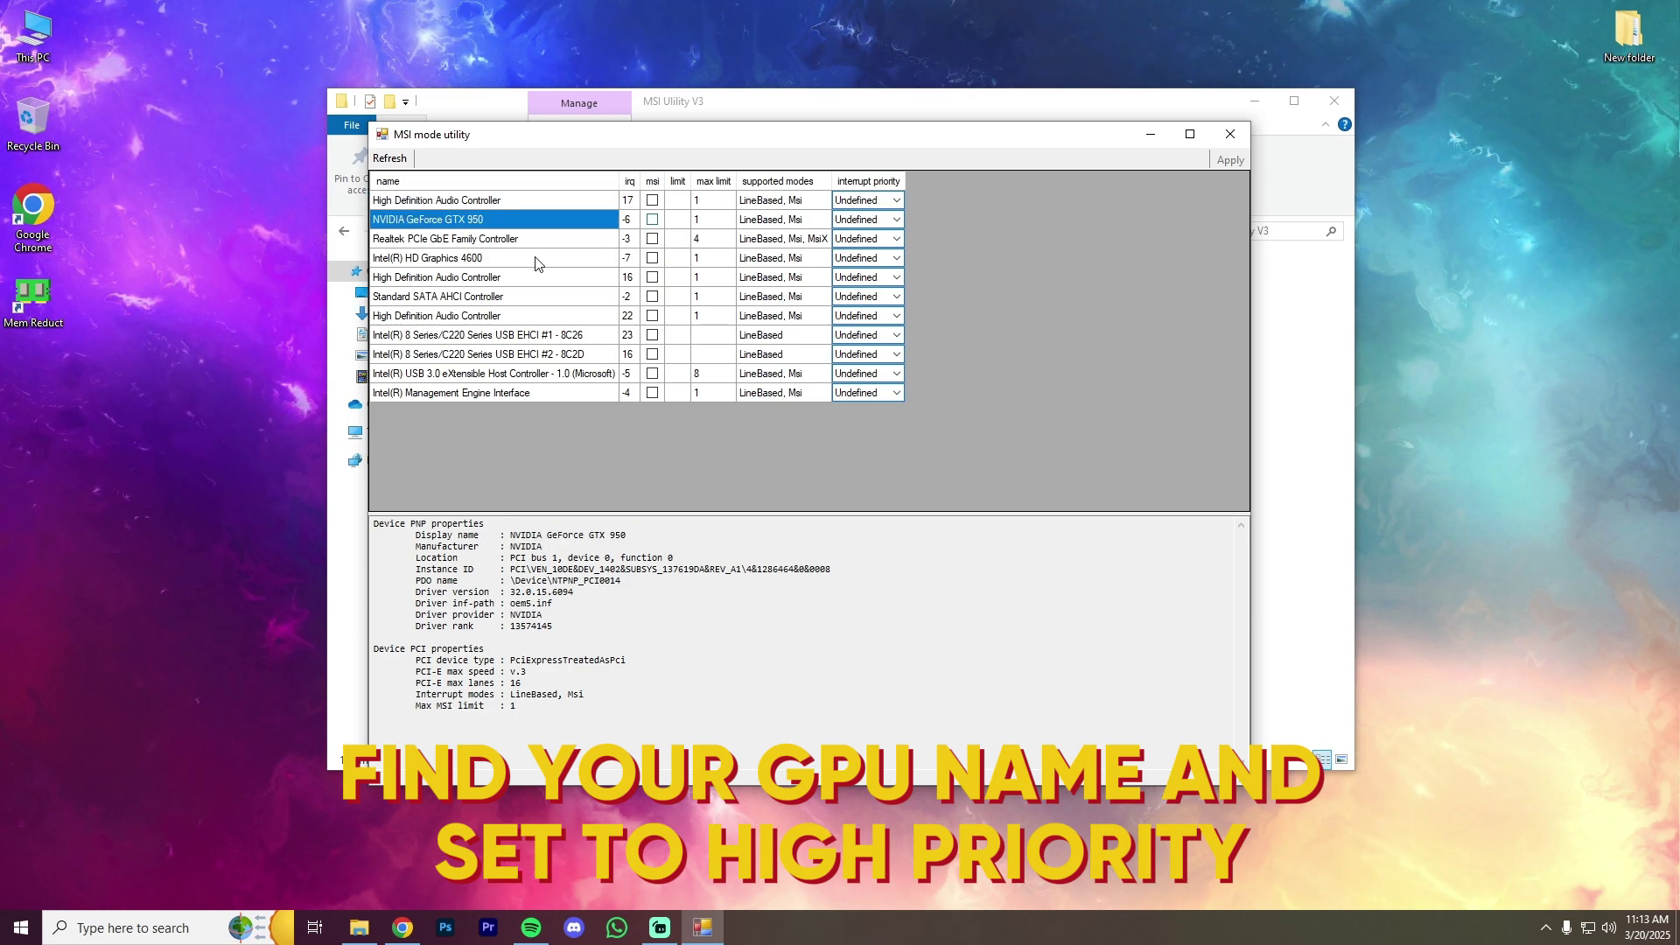
click(652, 220)
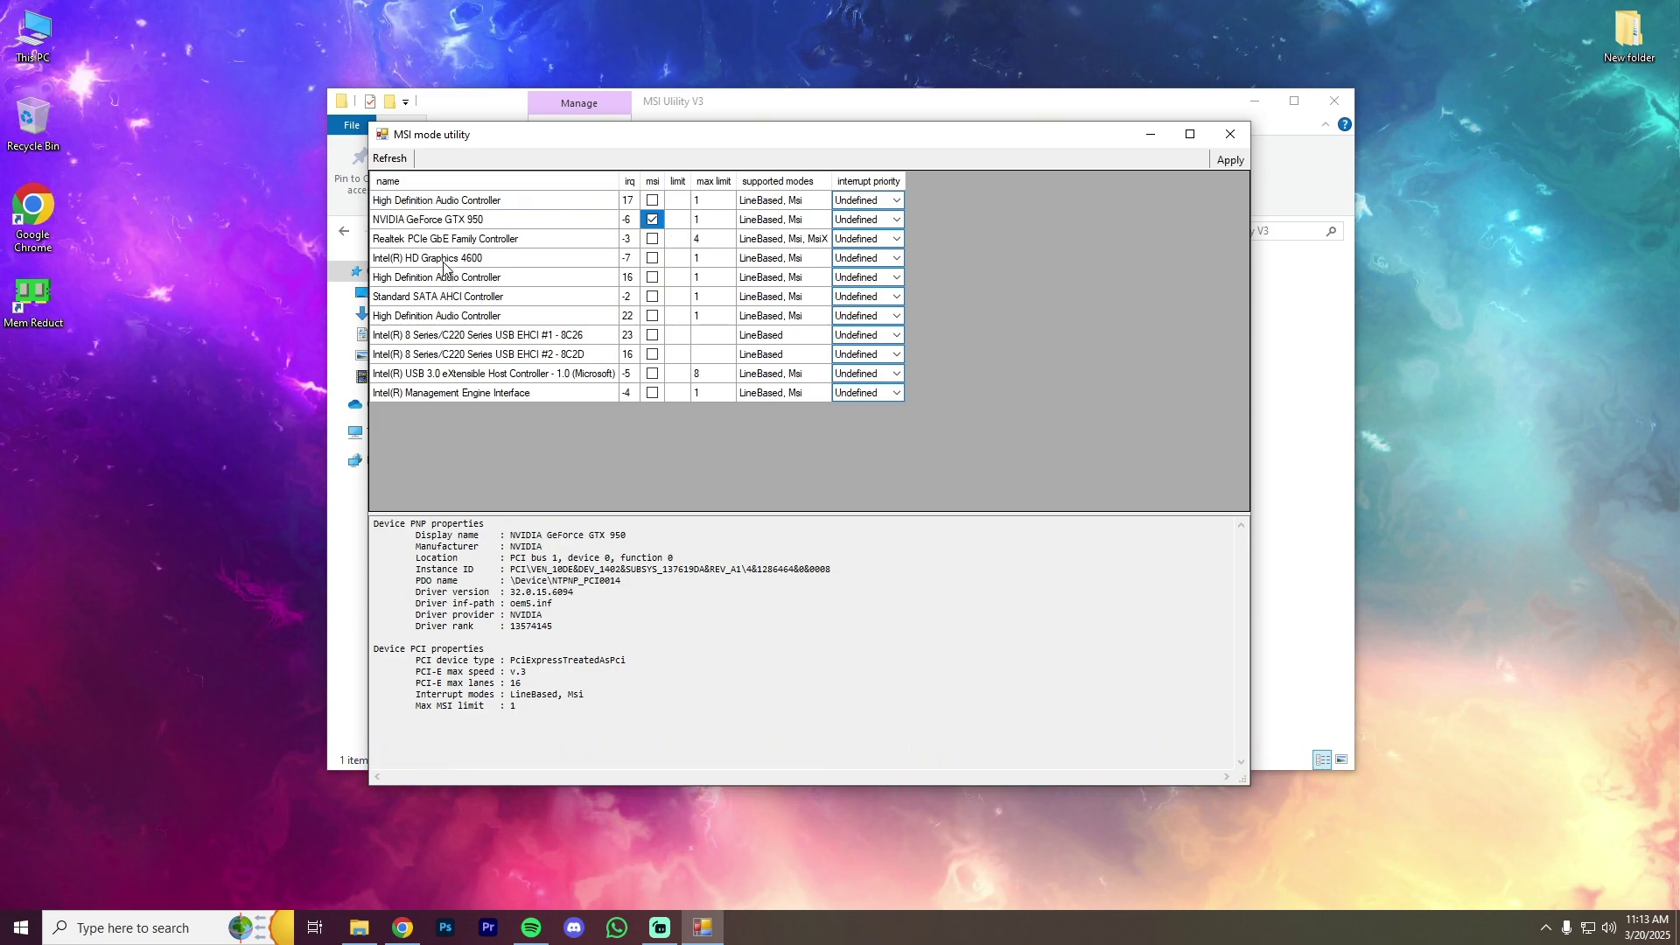
click(444, 262)
click(652, 258)
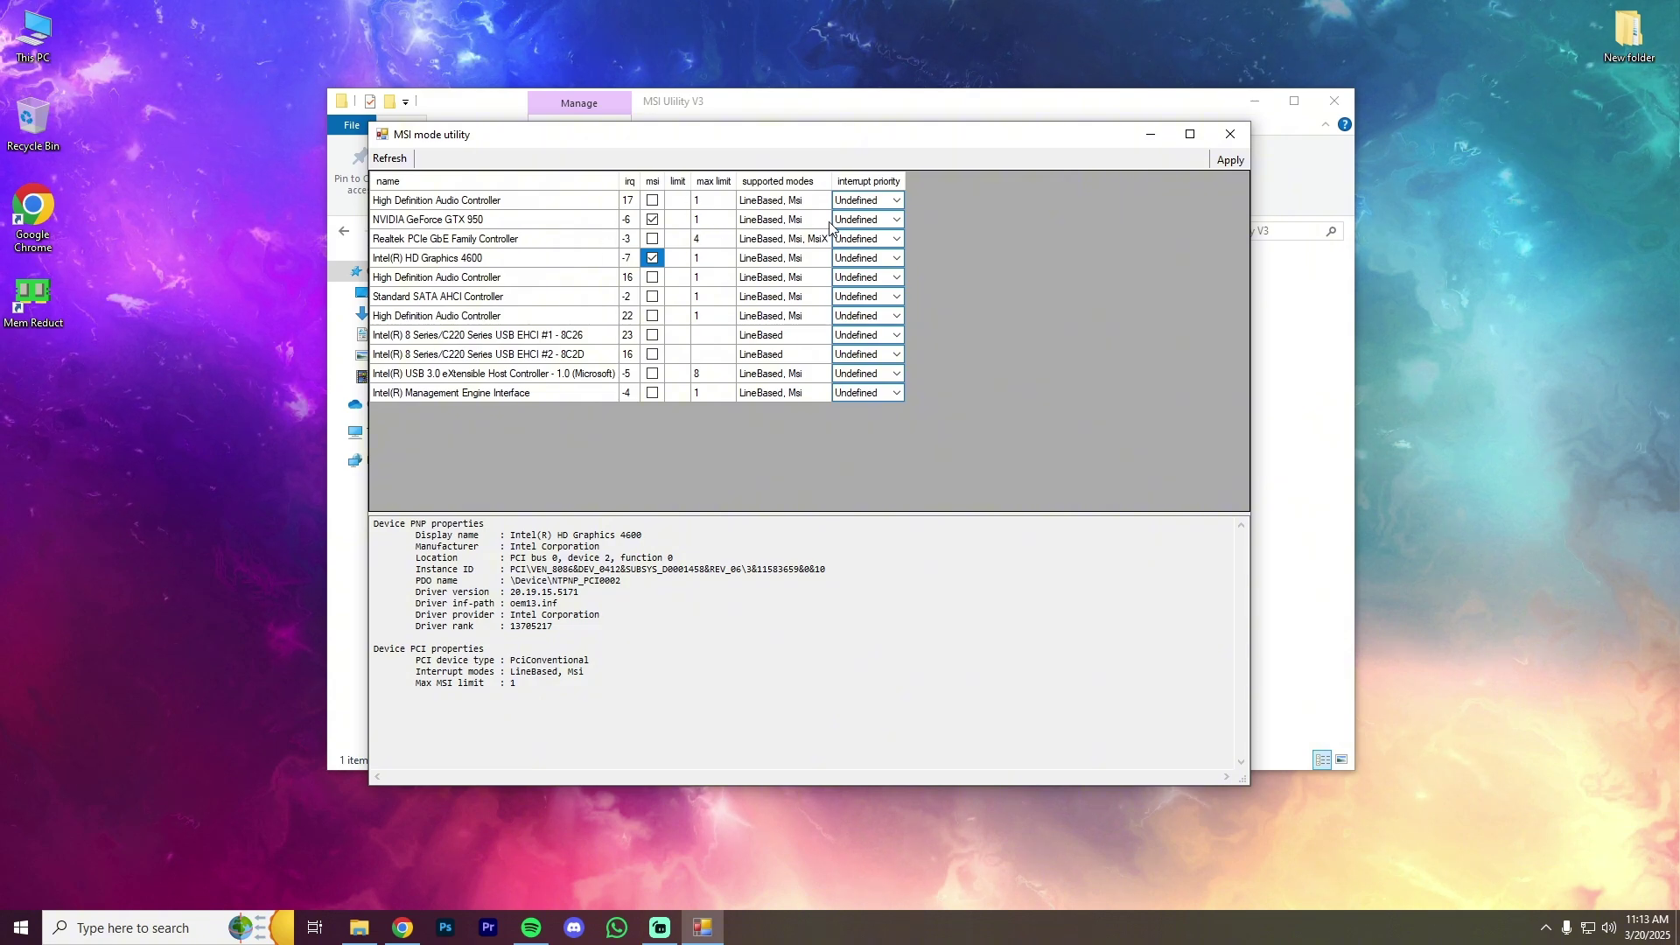
Set the interrupt priority of both graphics devices to High, apply the changes, and close the utility
click(900, 221)
click(873, 271)
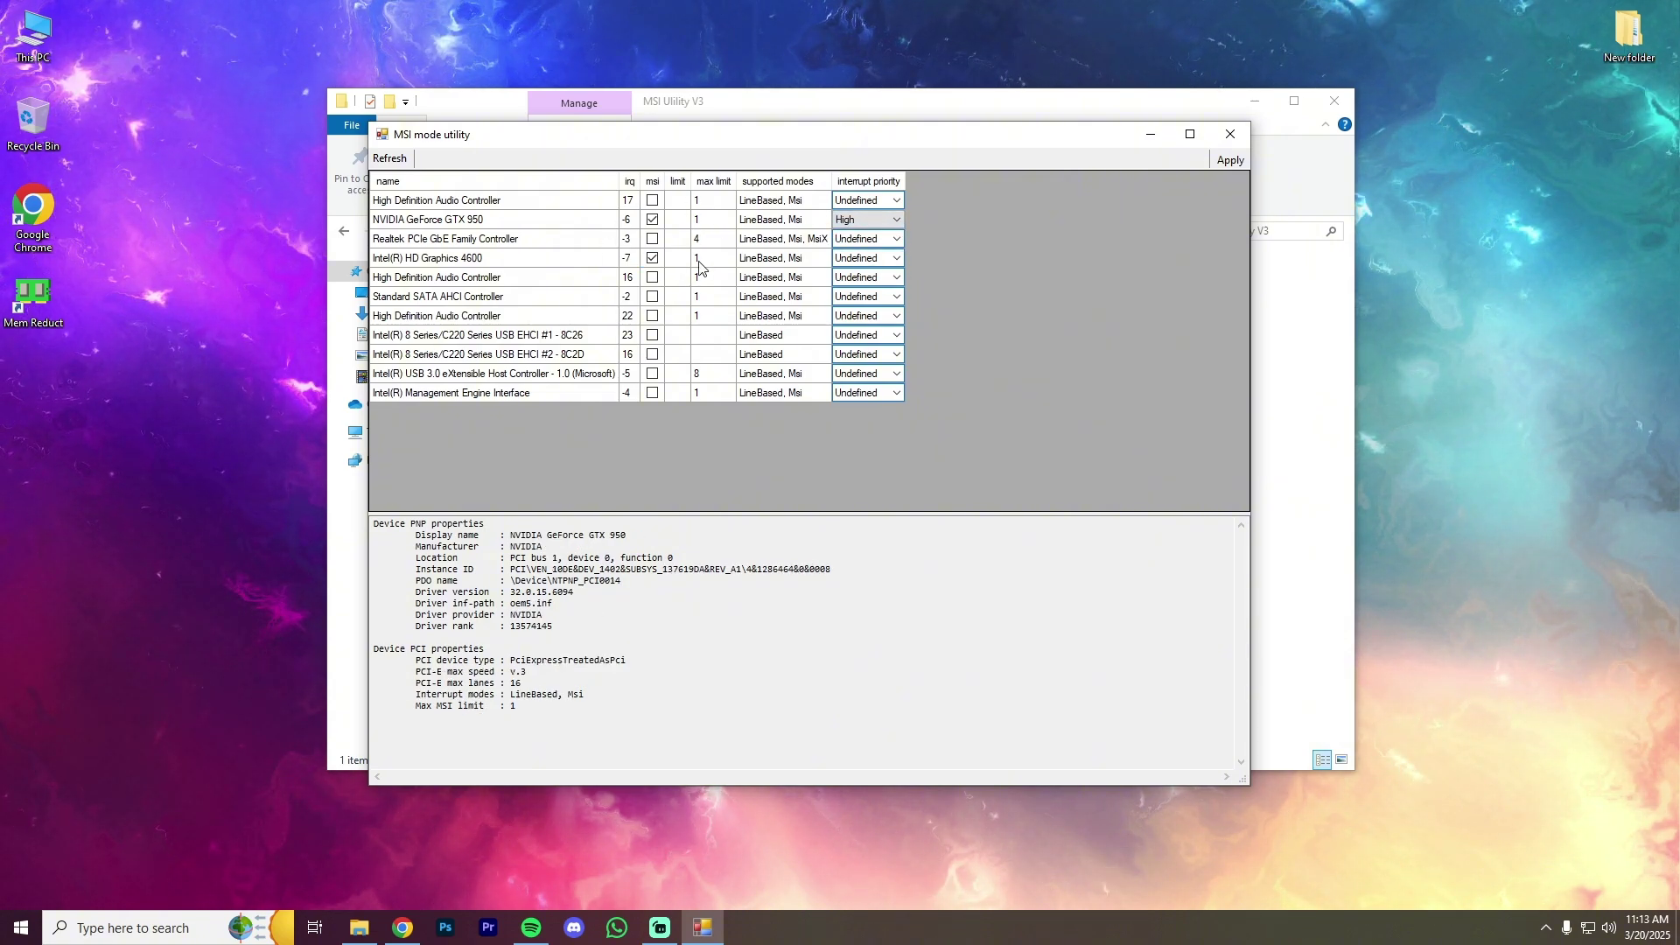
click(897, 259)
click(866, 308)
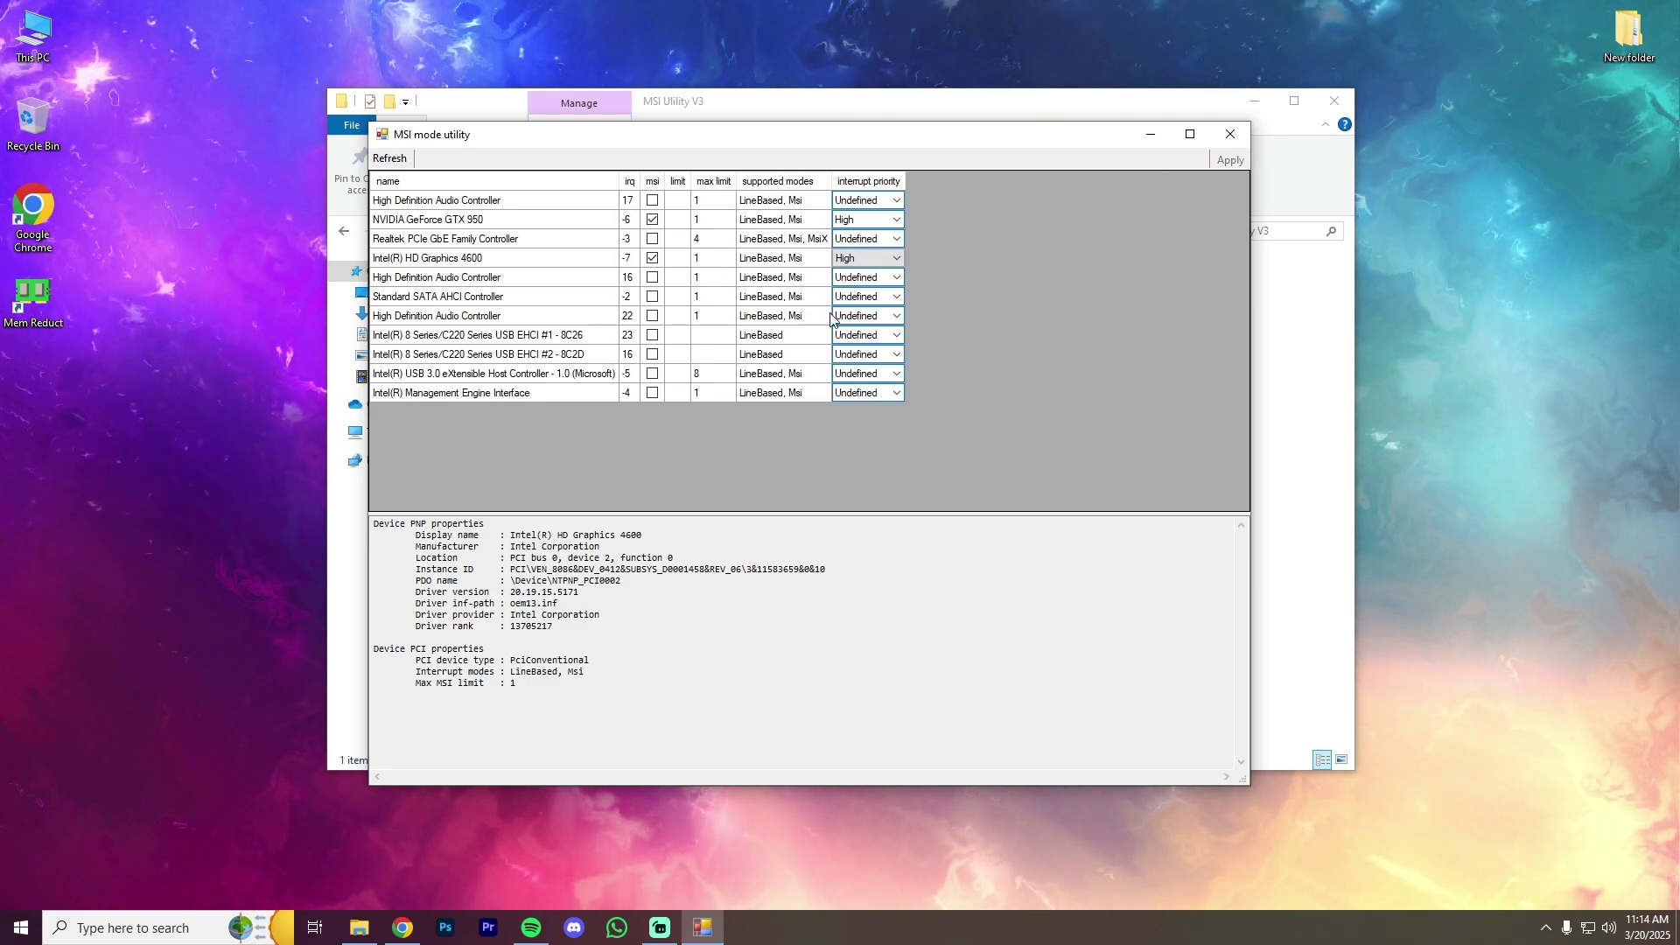
click(1231, 134)
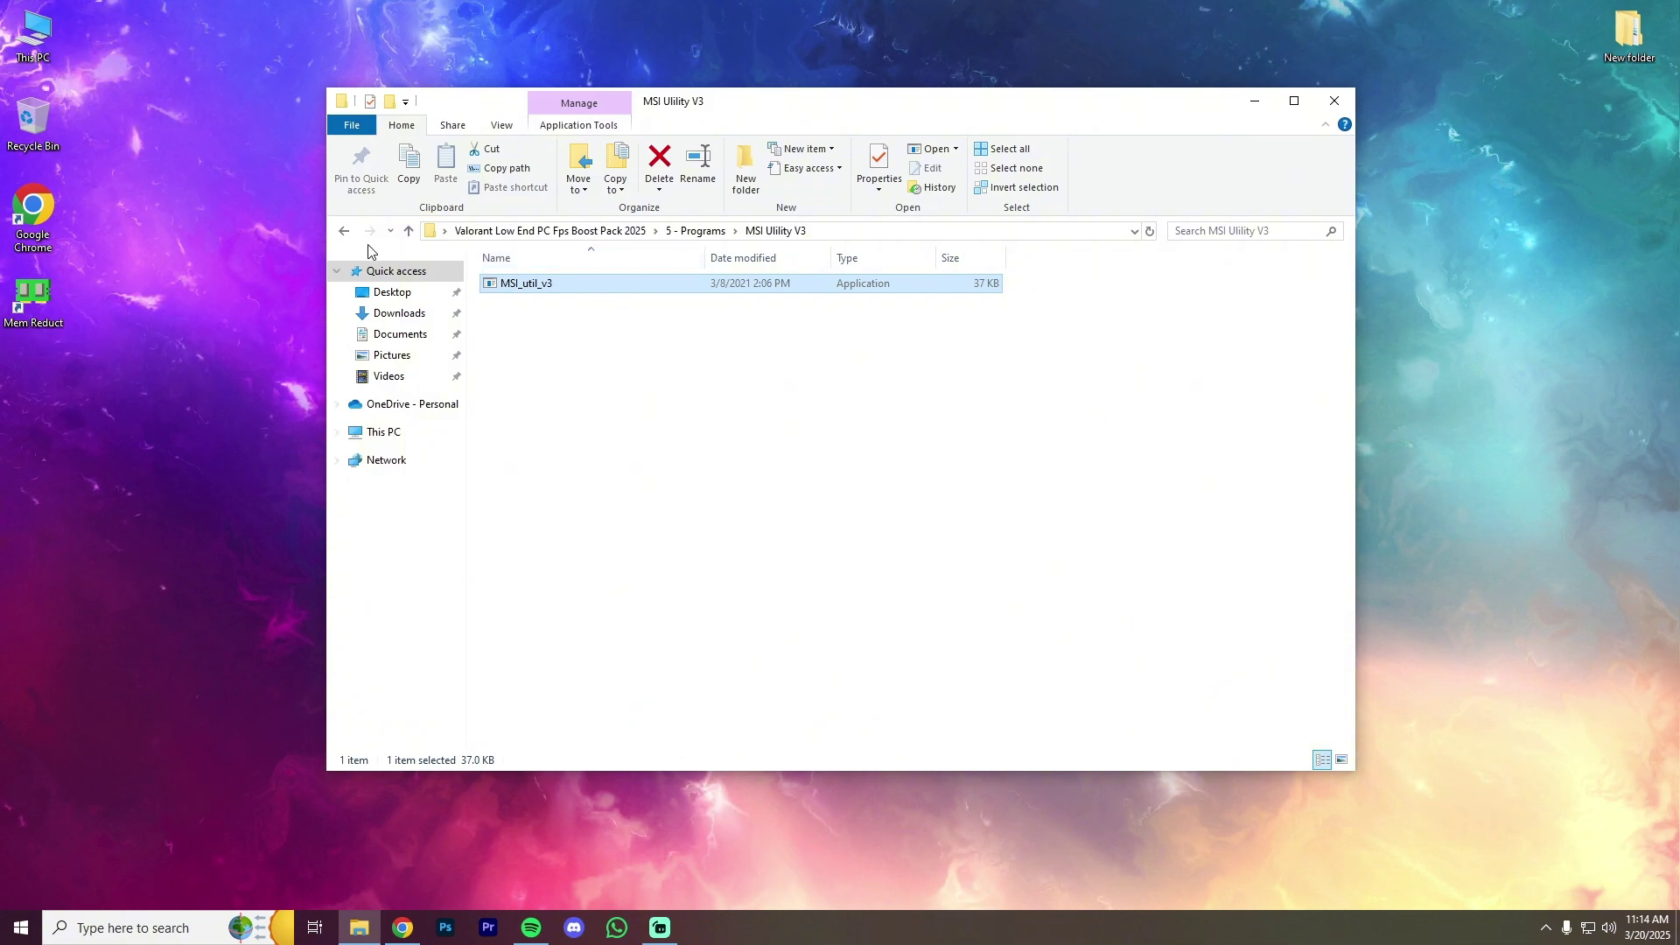
Open the Timer Resolution folder inside 5 - Programs and create a desktop shortcut for TimerResolution
click(344, 231)
double_click(560, 324)
click(514, 285)
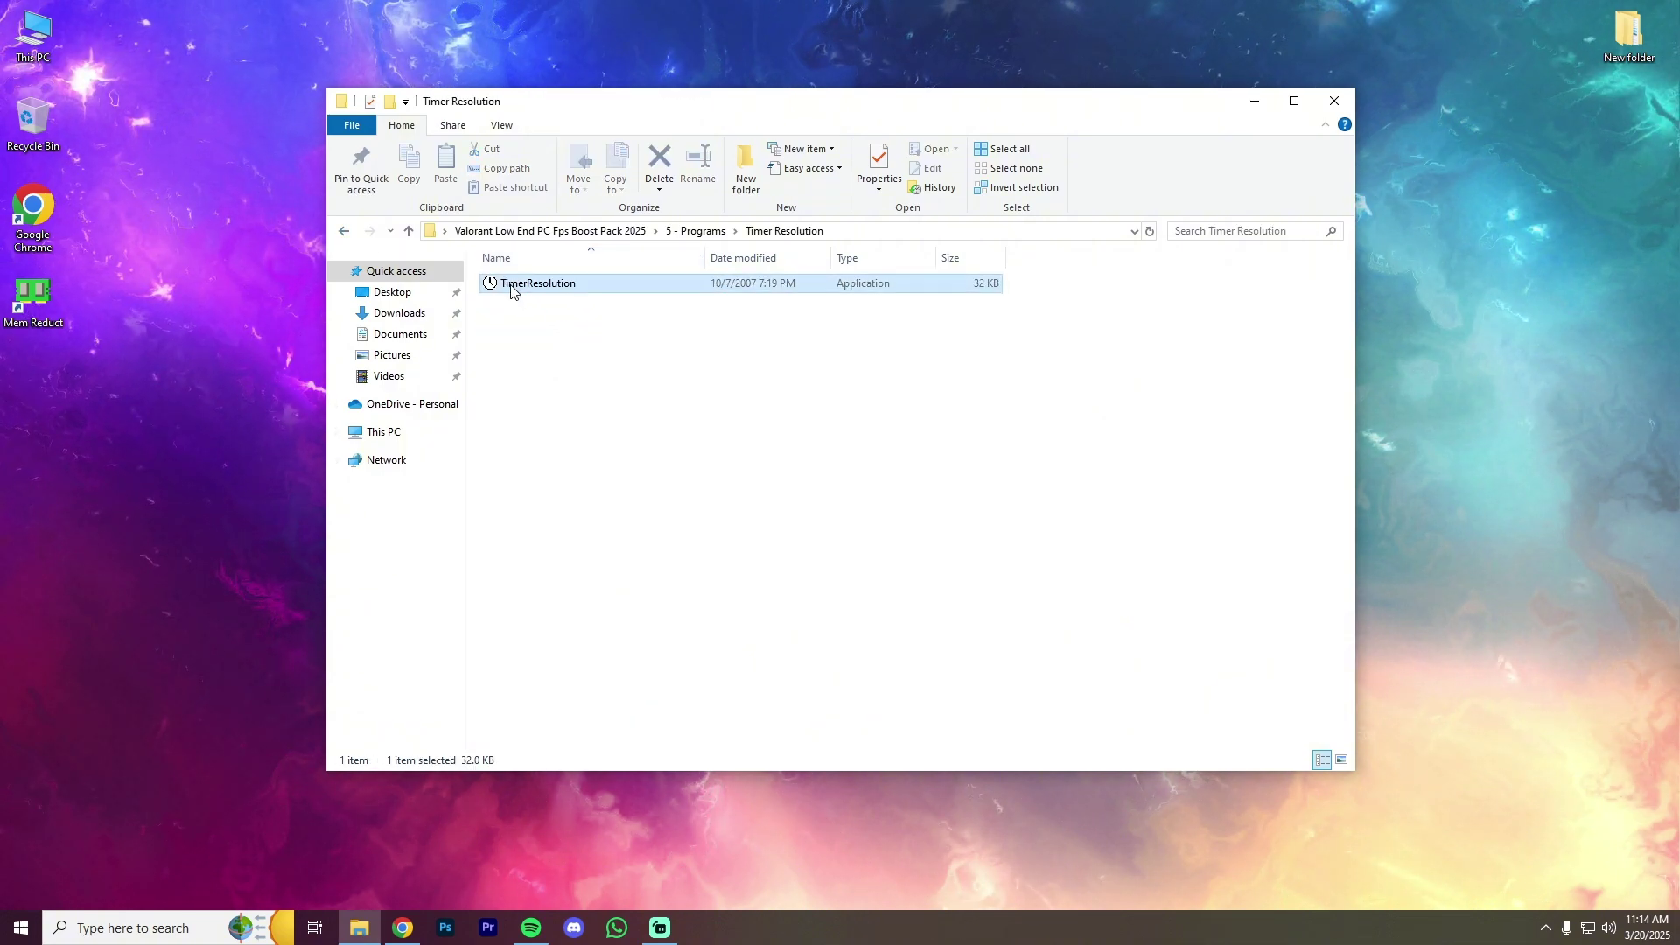
right_click(512, 286)
mouse_move(590, 579)
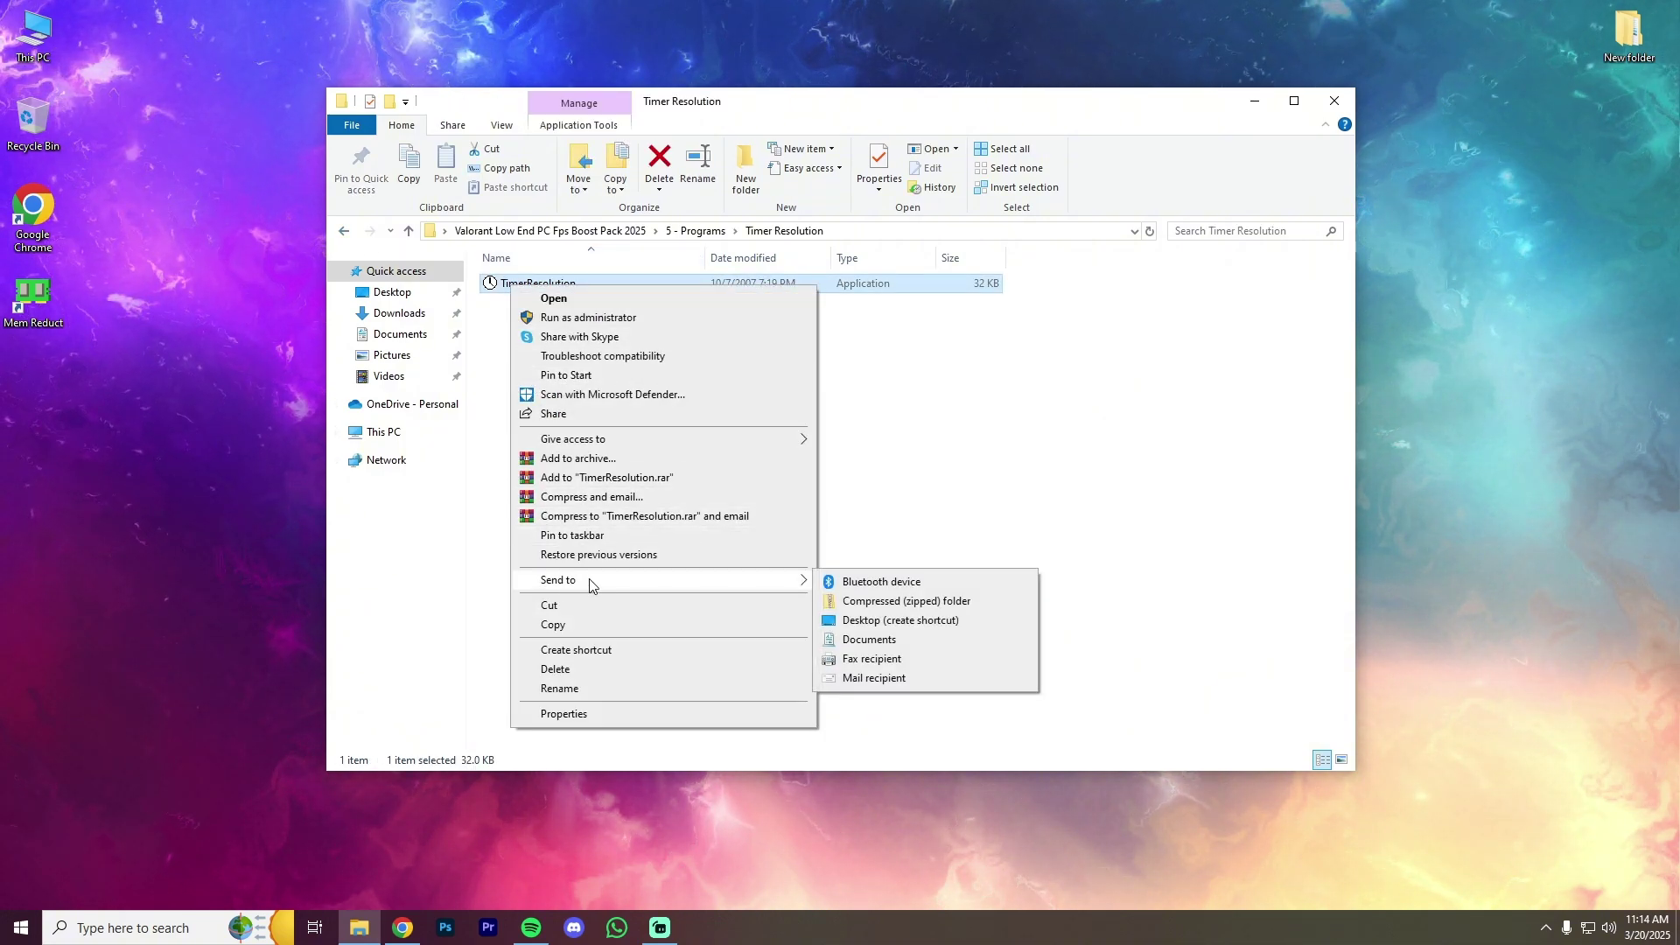
click(874, 620)
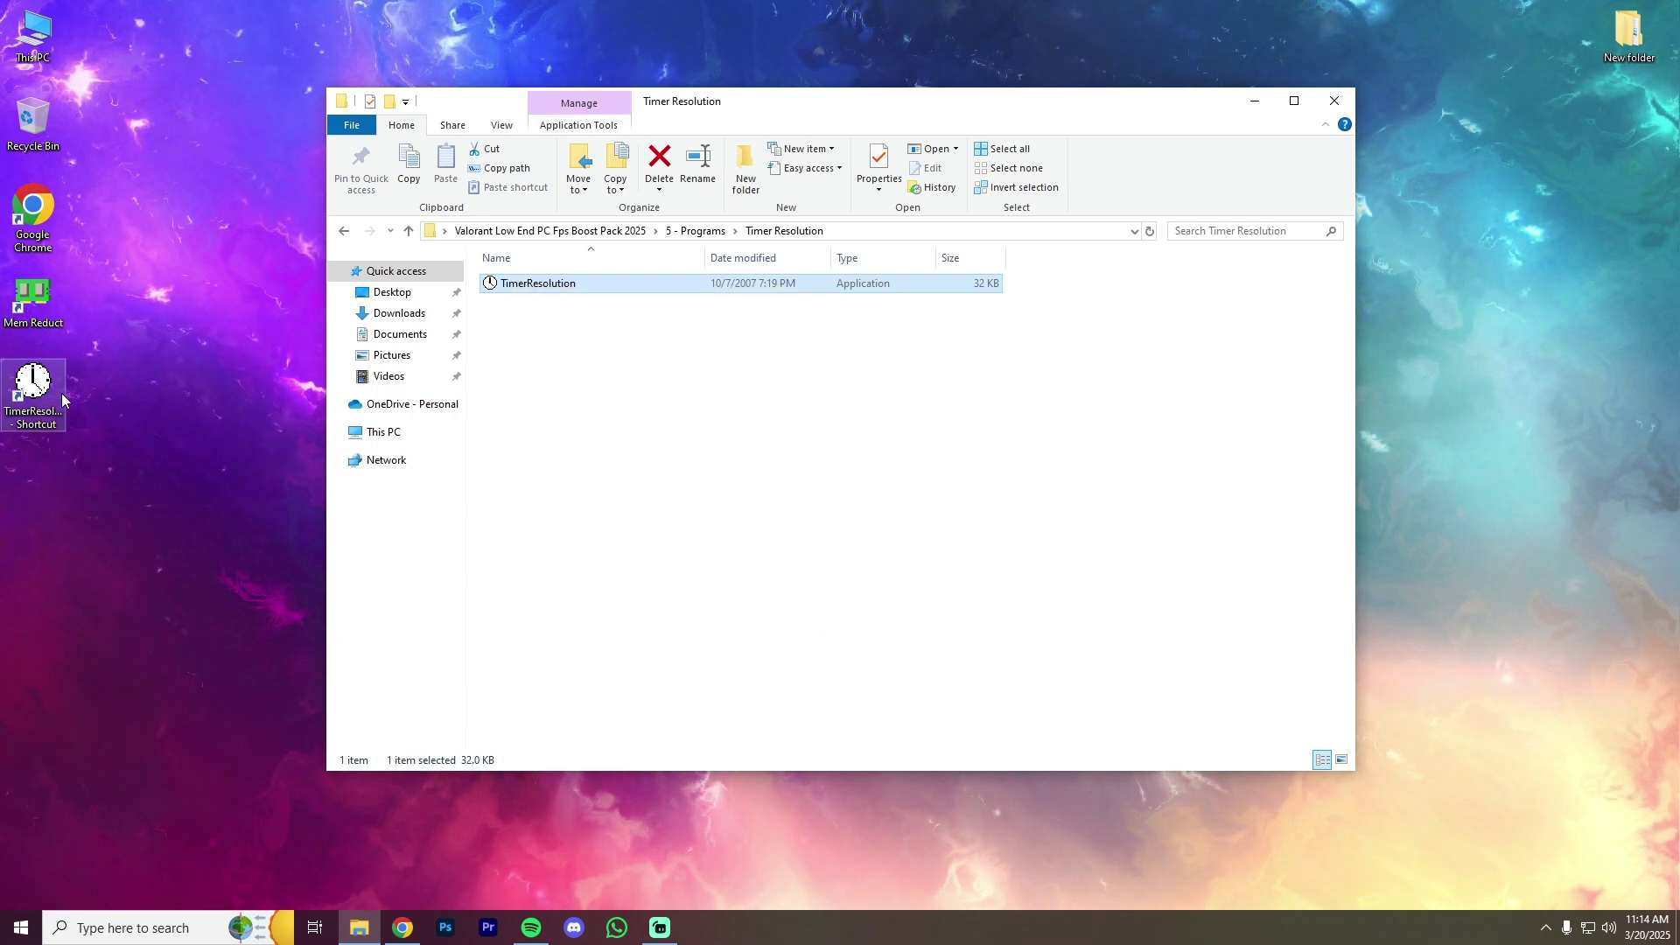
Run TimerResolution, set the timer to its maximum resolution, then minimize, restore and close the window
double_click(630, 292)
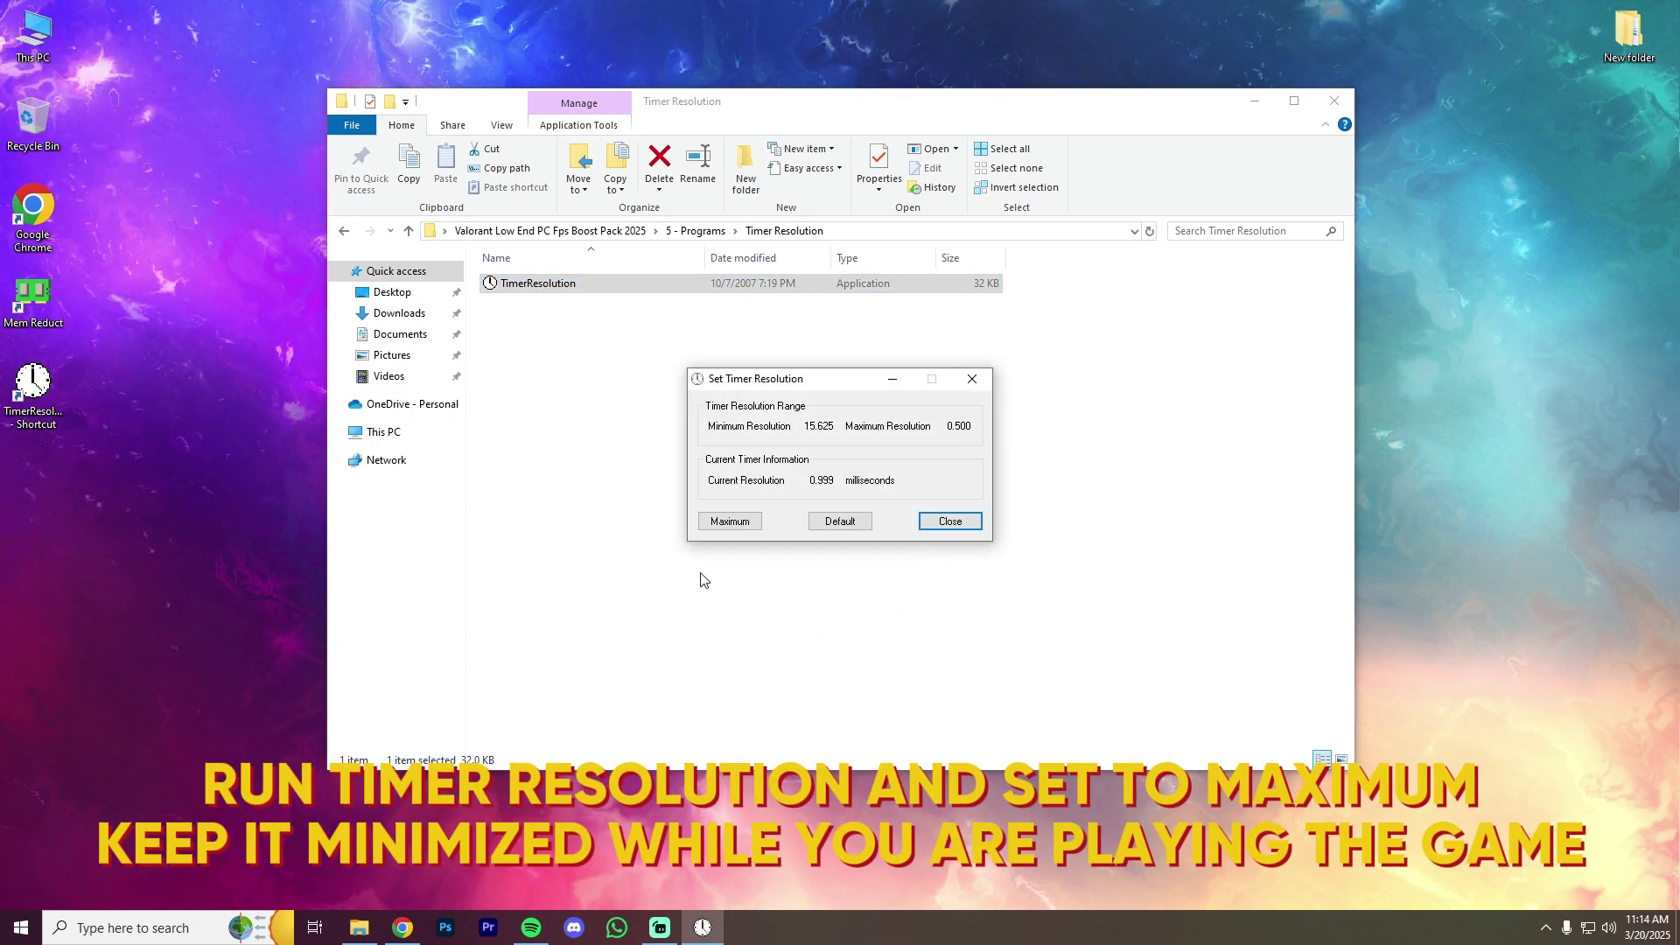
click(725, 523)
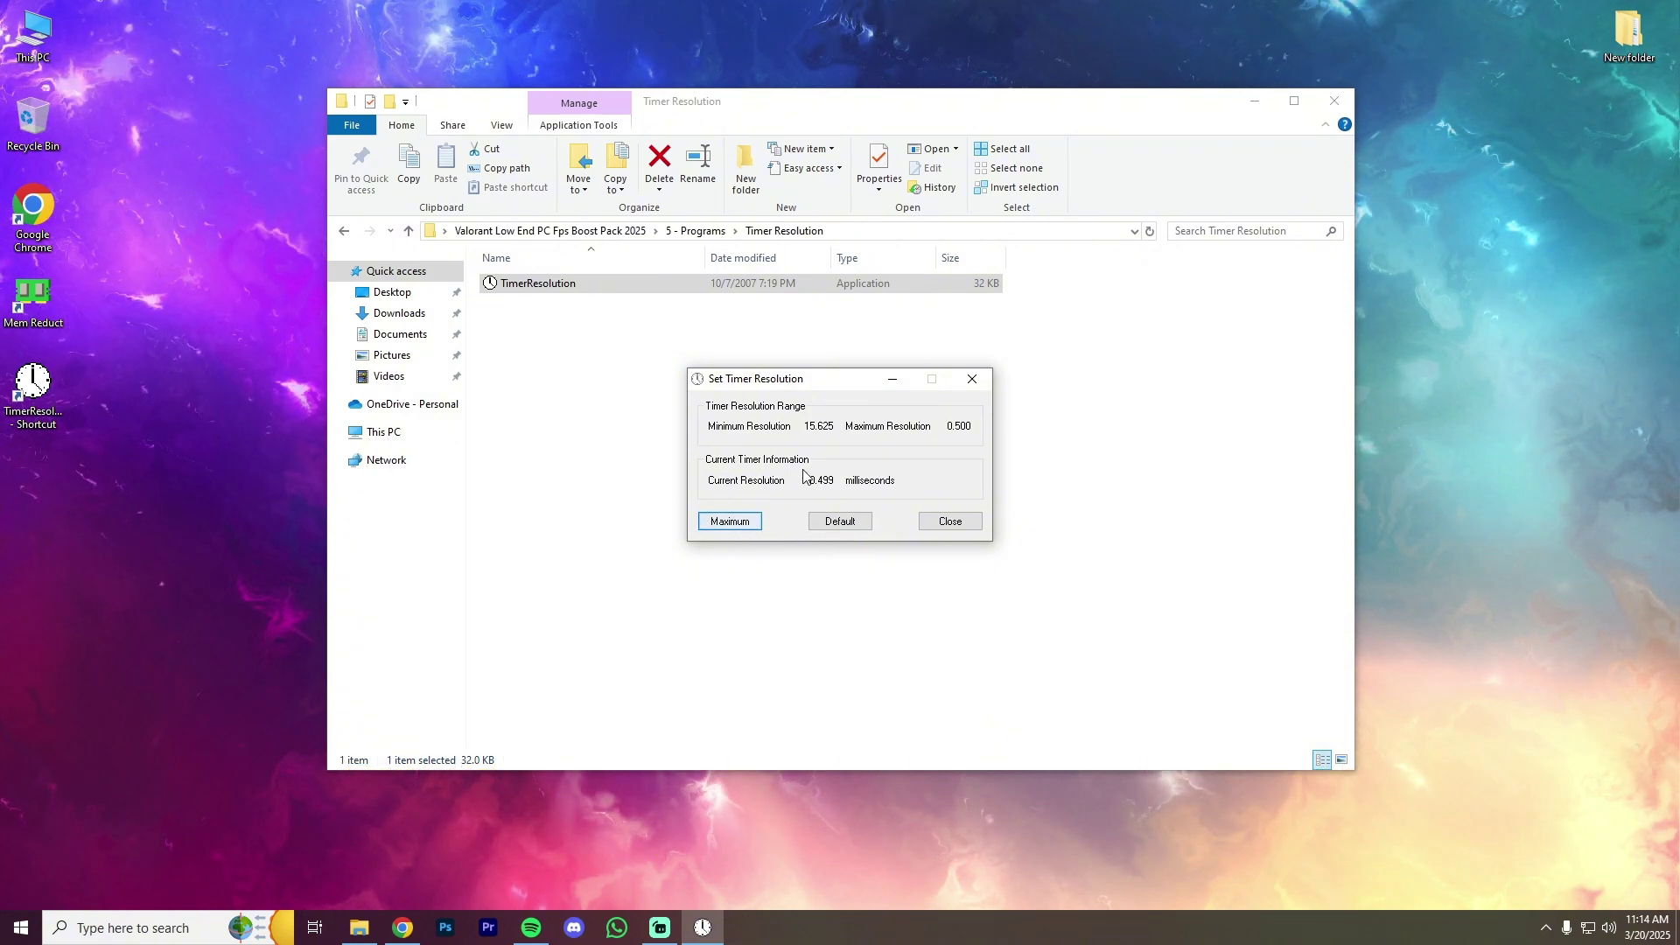
click(910, 385)
click(702, 927)
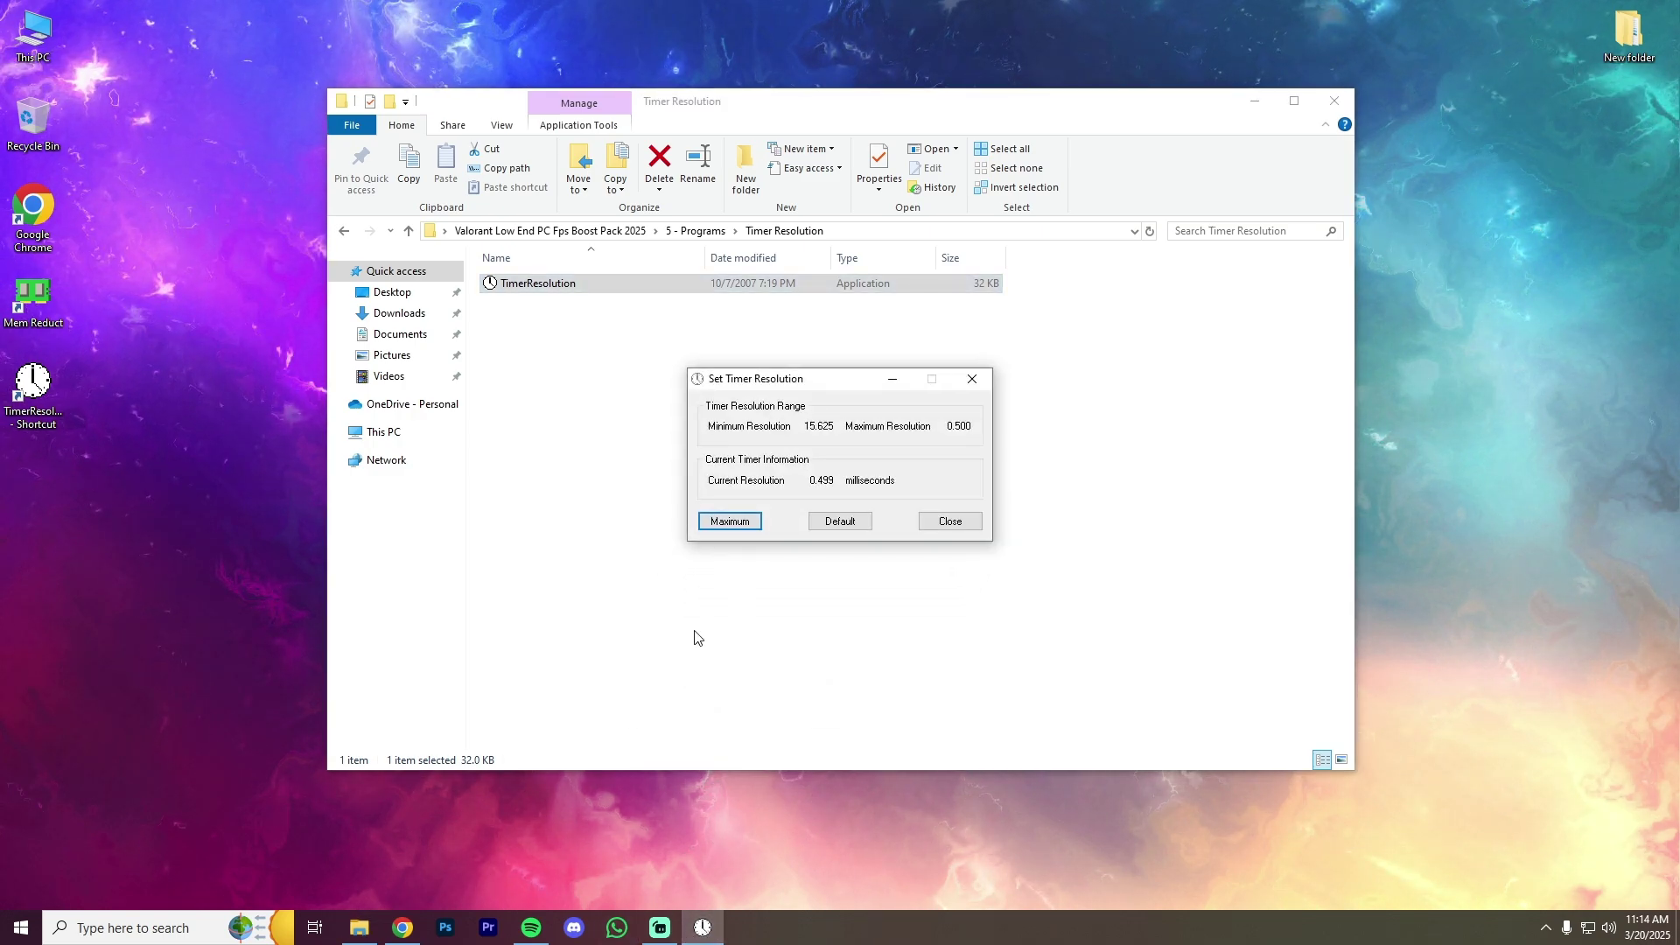
click(969, 380)
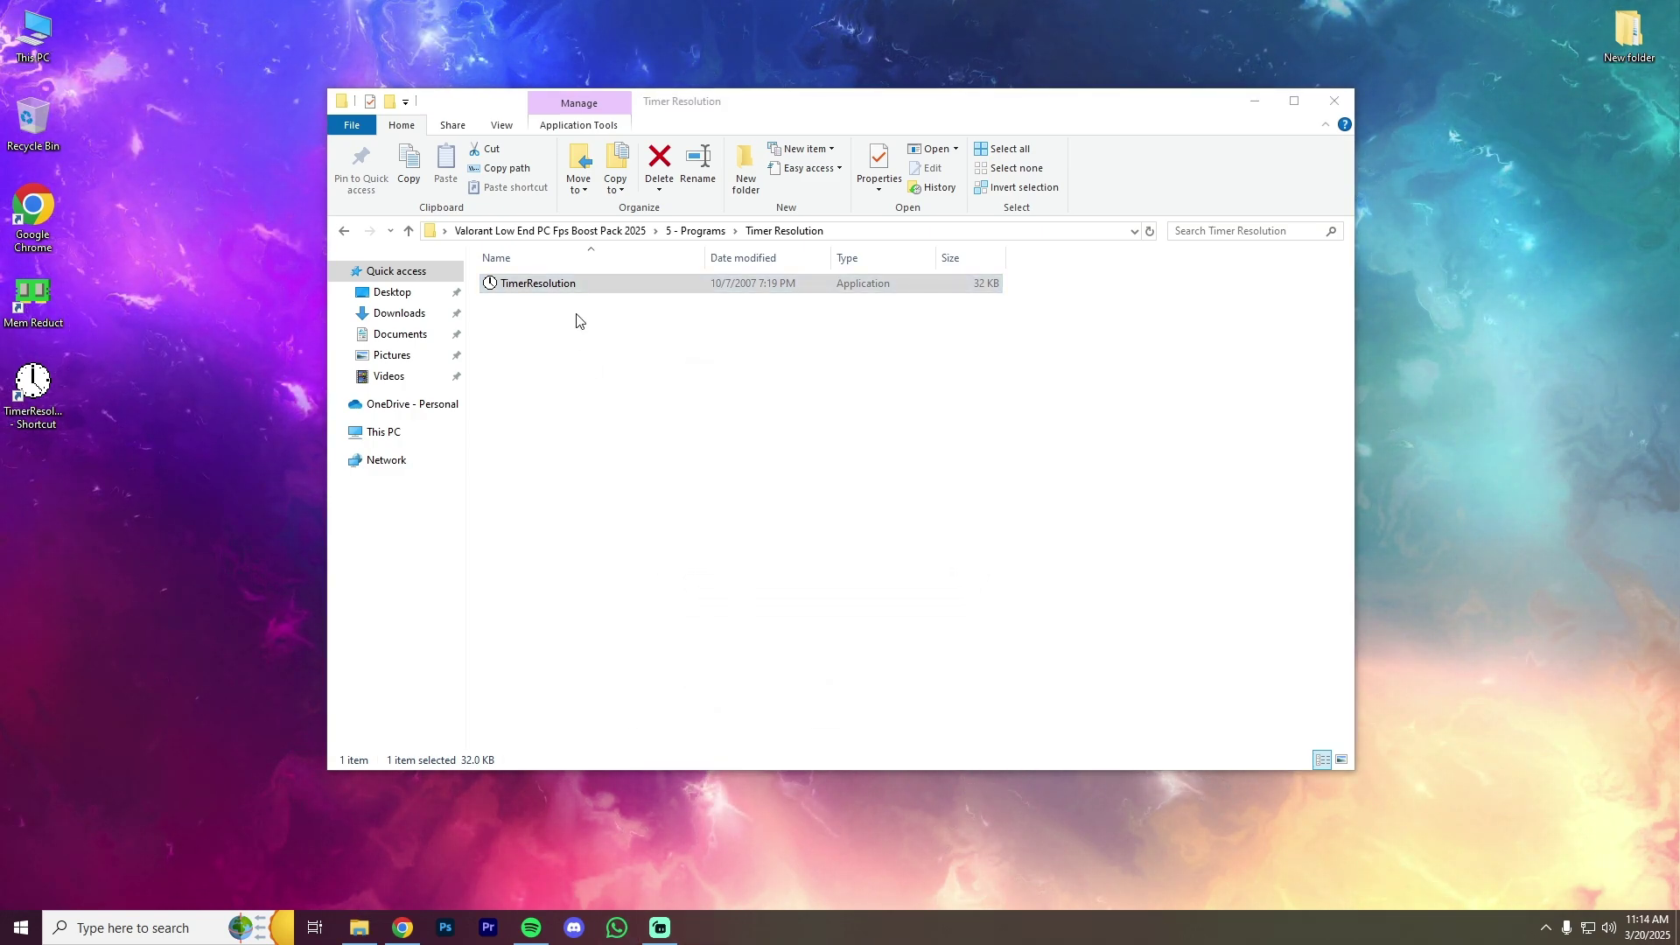
Return to 5 - Programs, open the UnparkCPU folder, and launch Unparkcpu
click(344, 232)
double_click(531, 339)
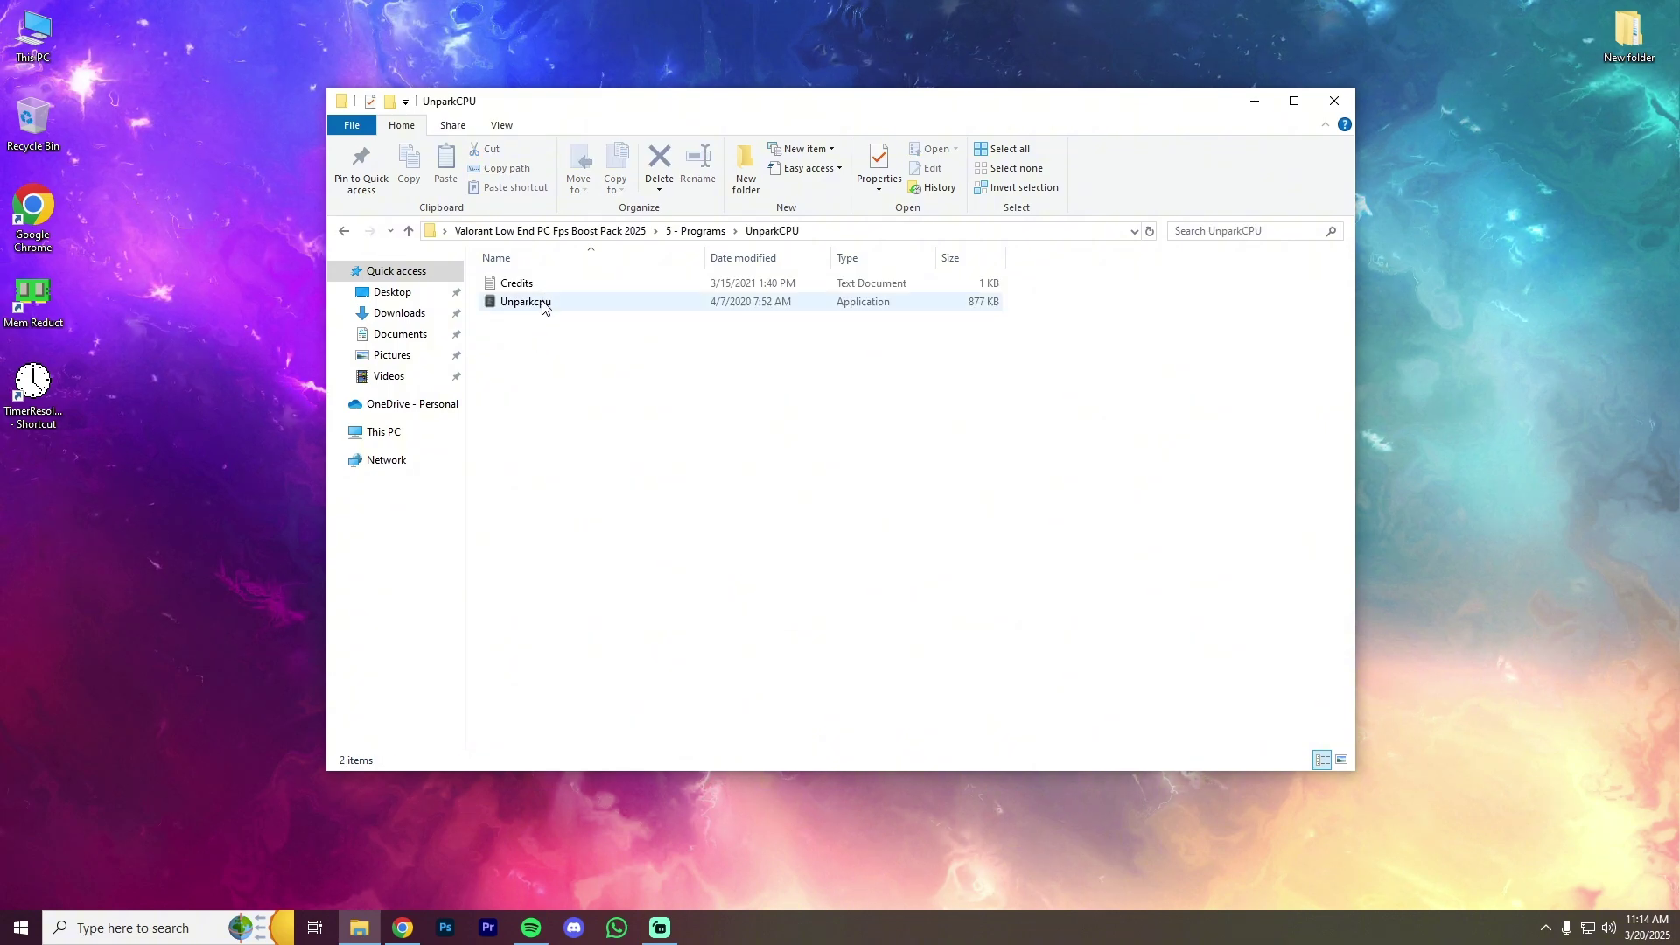
click(542, 307)
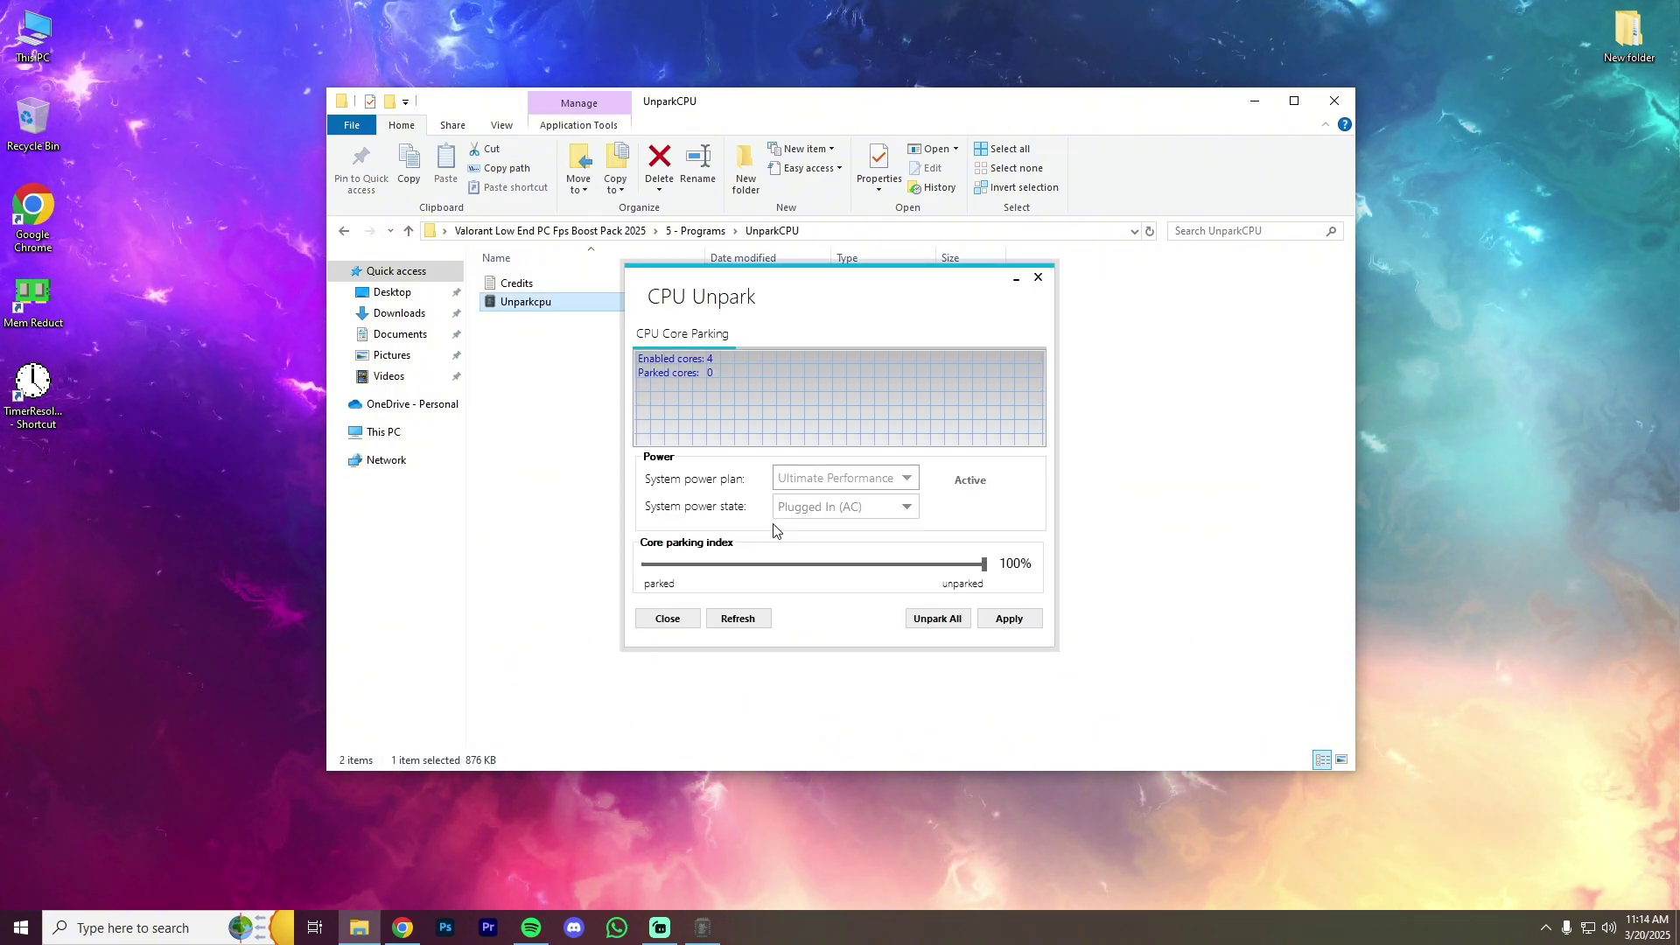
Unpark all CPU cores and apply the setting, closing CPU Unpark and the folder window when done
click(840, 477)
click(813, 536)
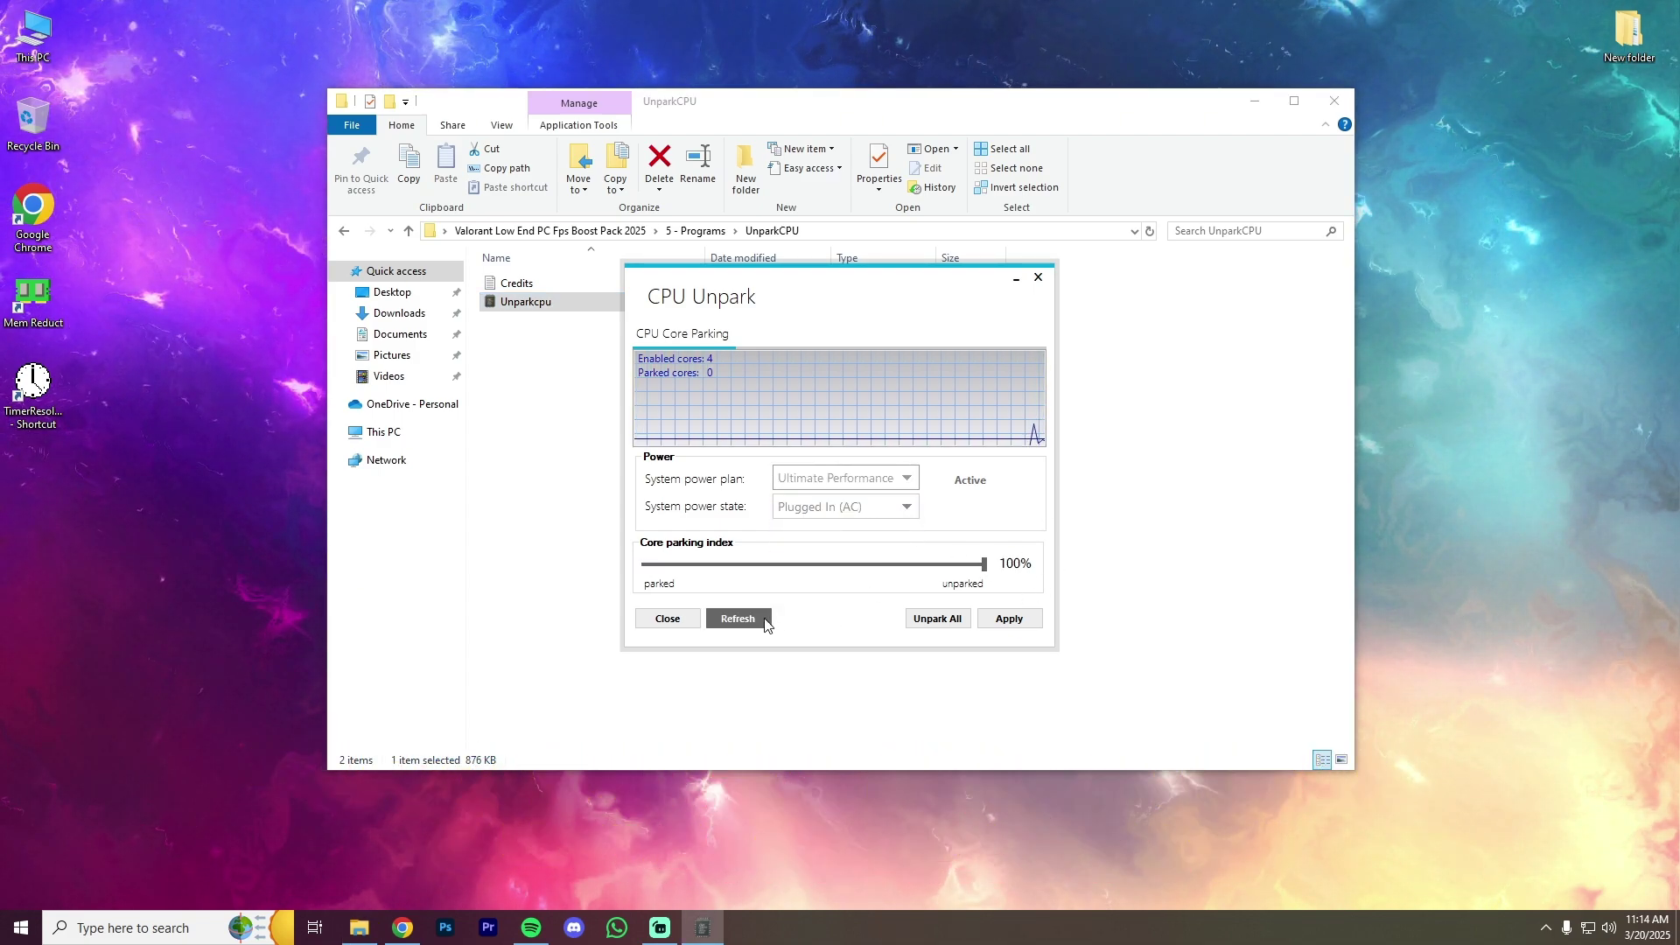
click(928, 621)
click(955, 504)
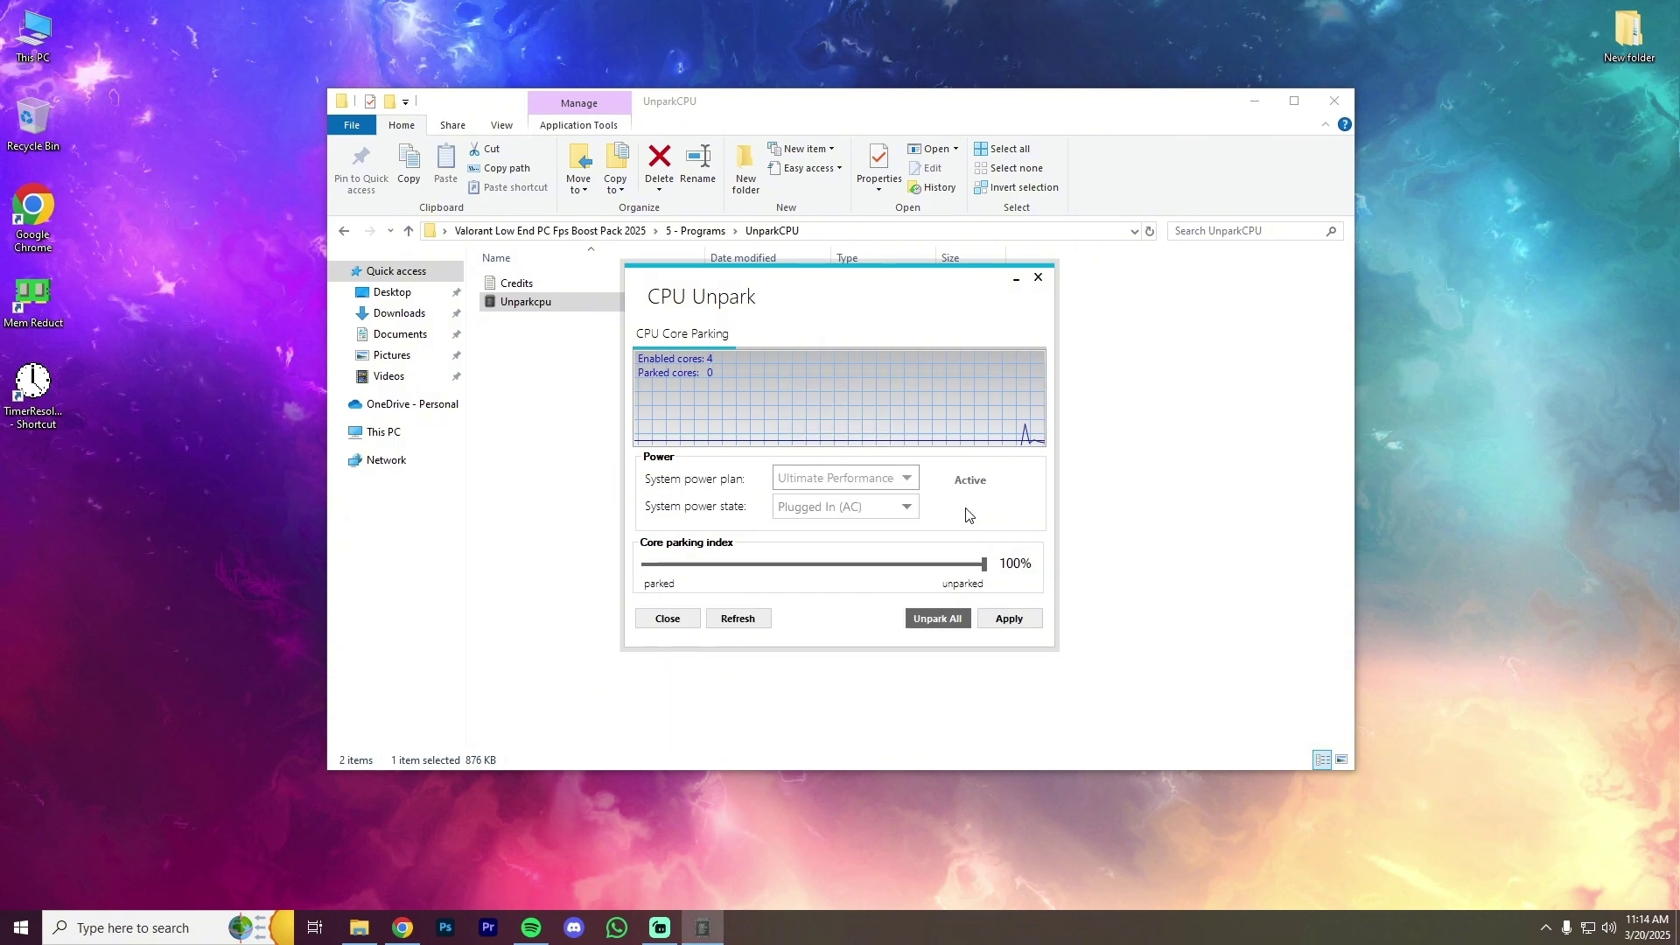
click(1008, 618)
click(955, 505)
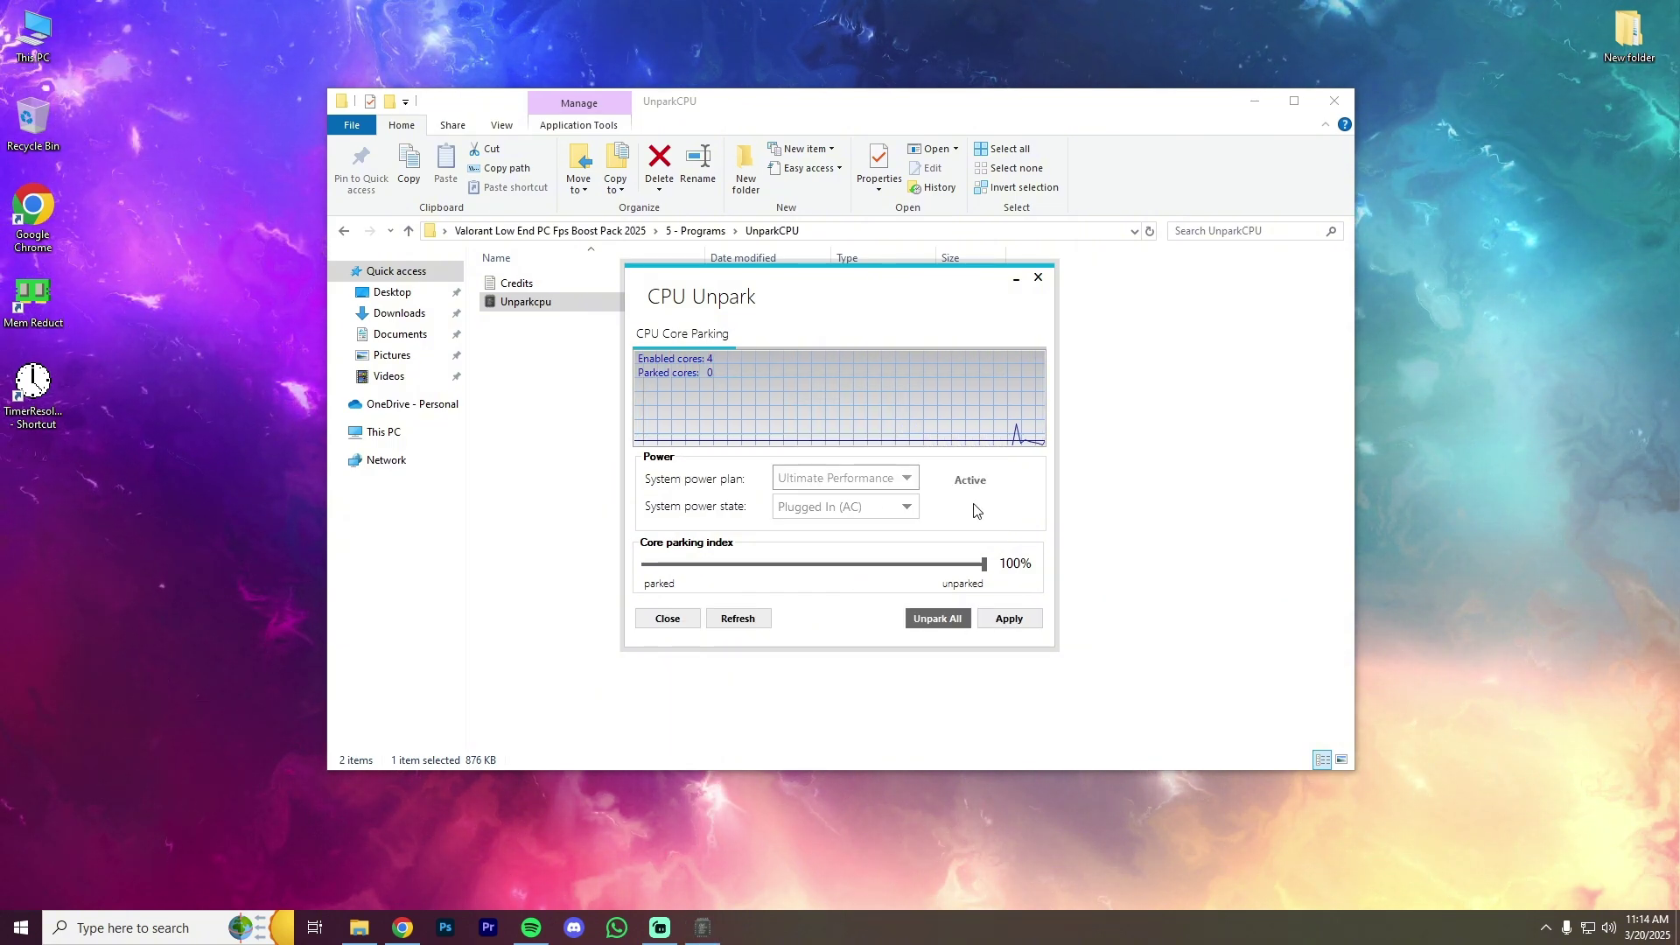
click(1037, 278)
click(1346, 102)
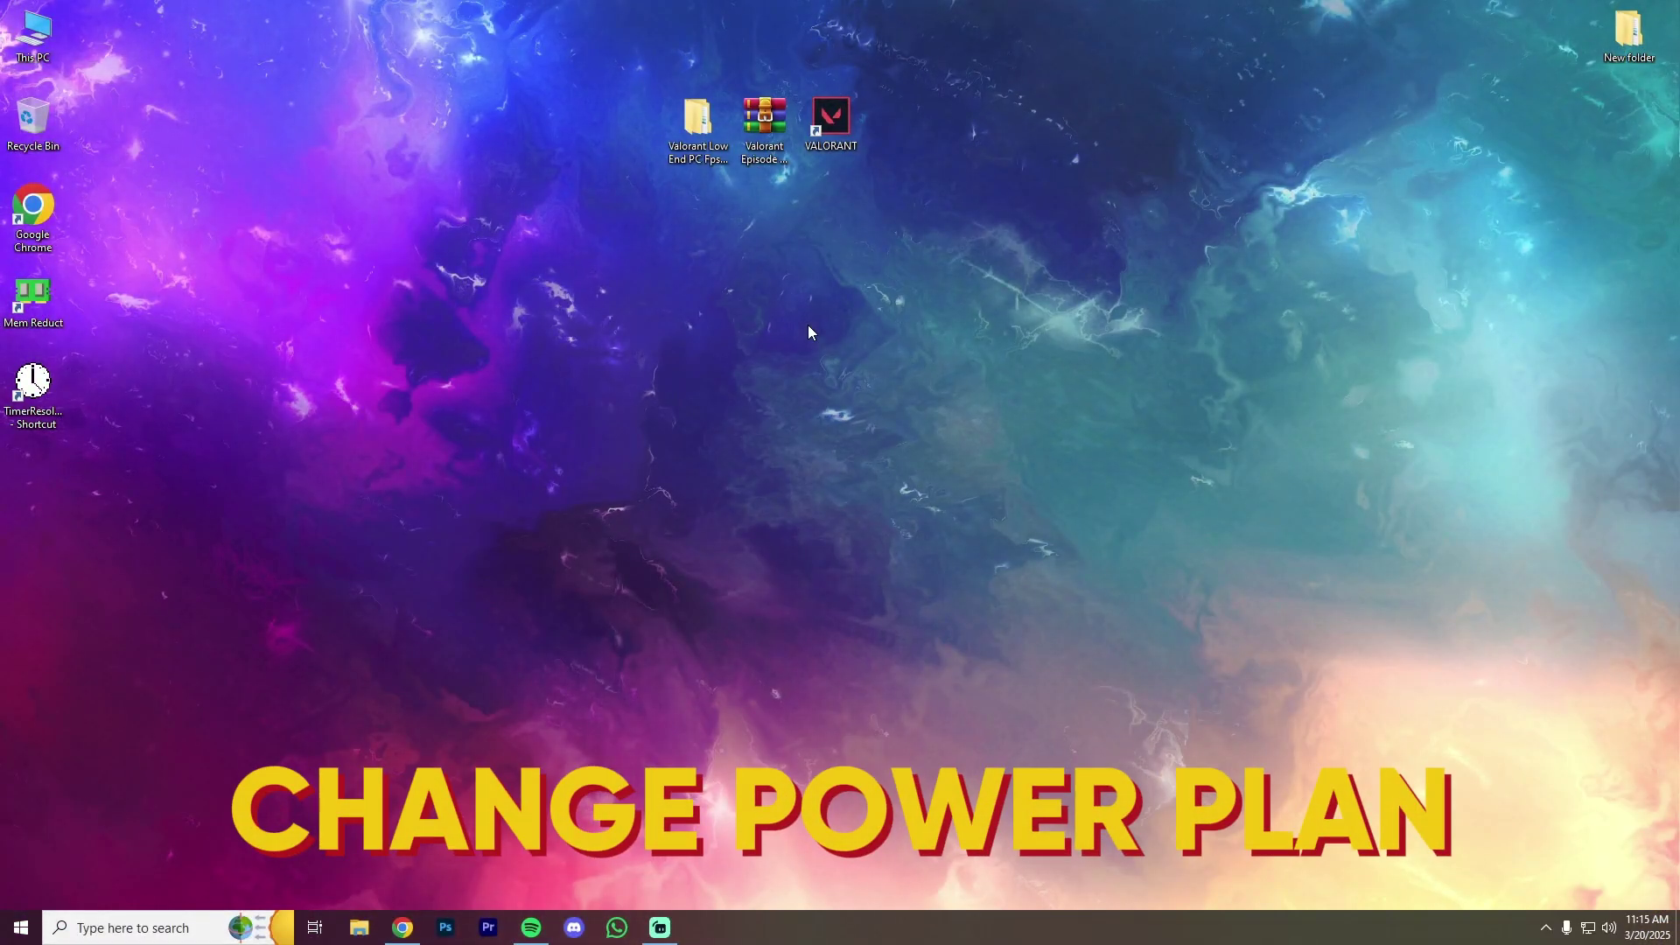
Find the Windows power plan settings, select the Ultimate Performance plan, and close Power Options
click(196, 933)
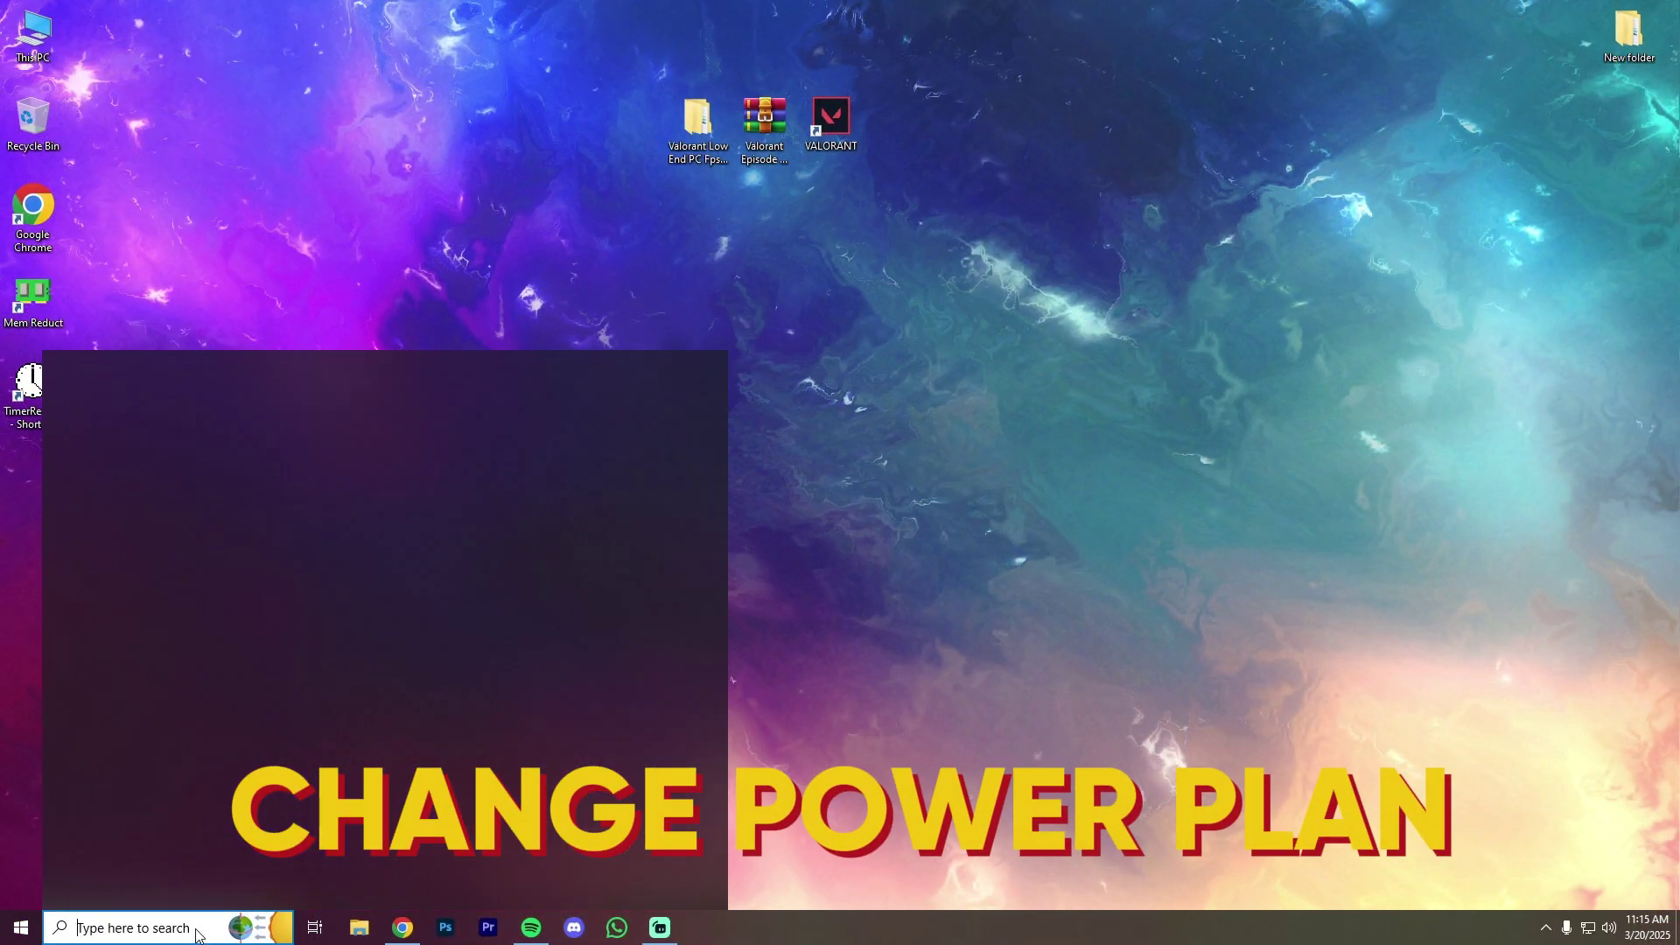
text(pow)
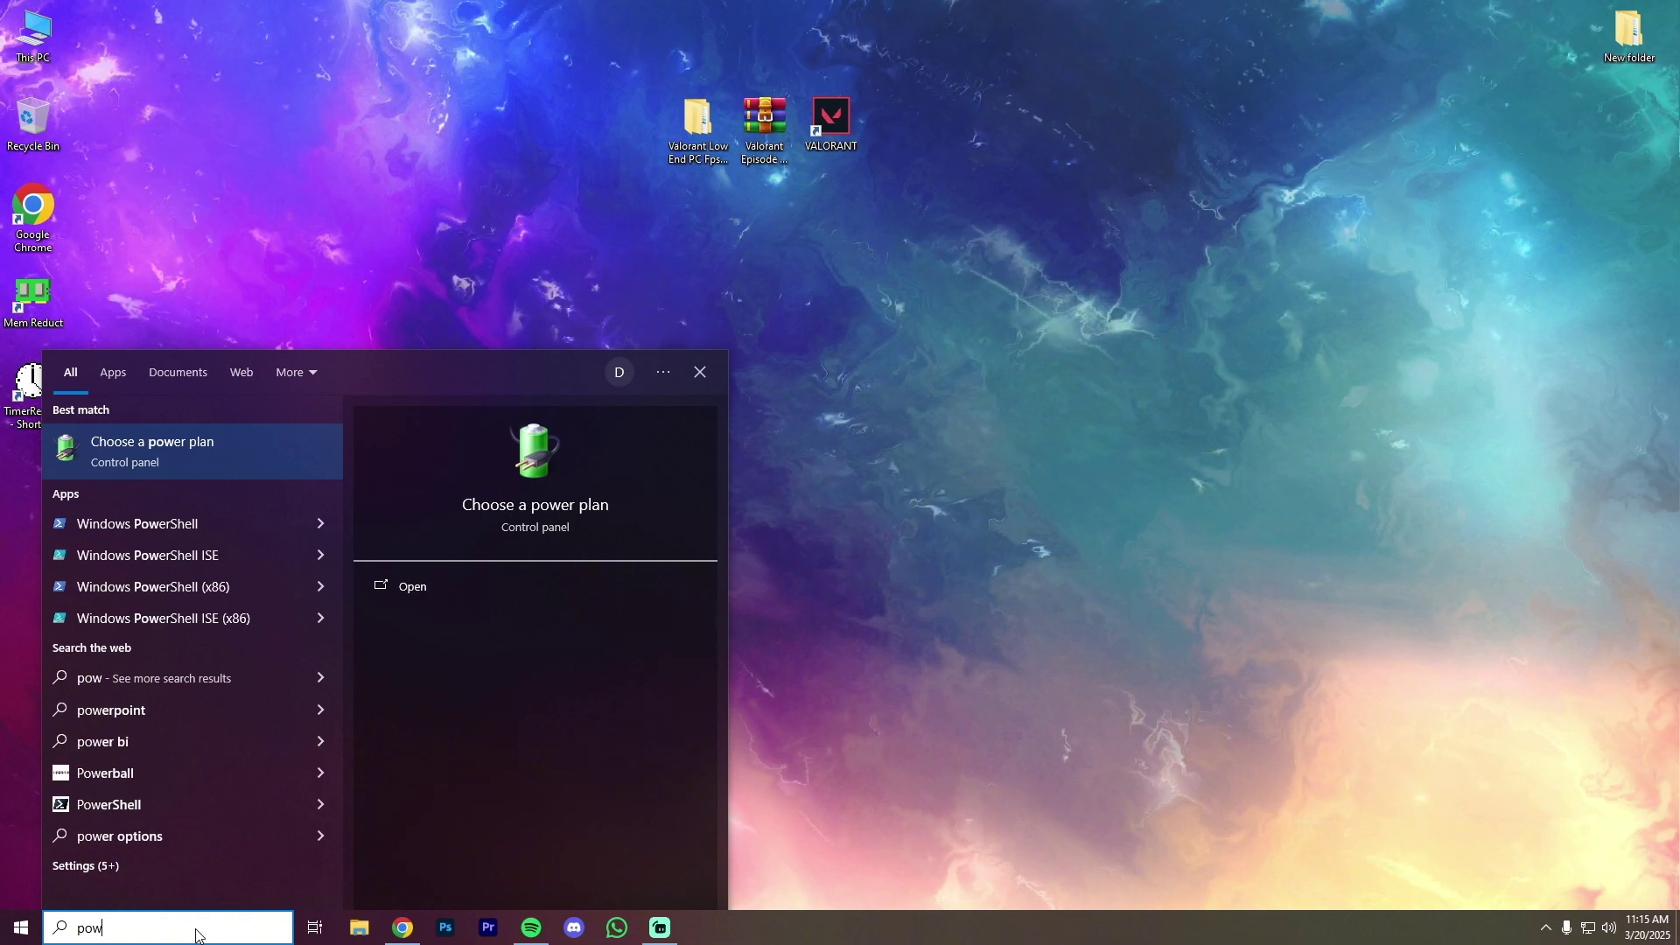
text(er plan)
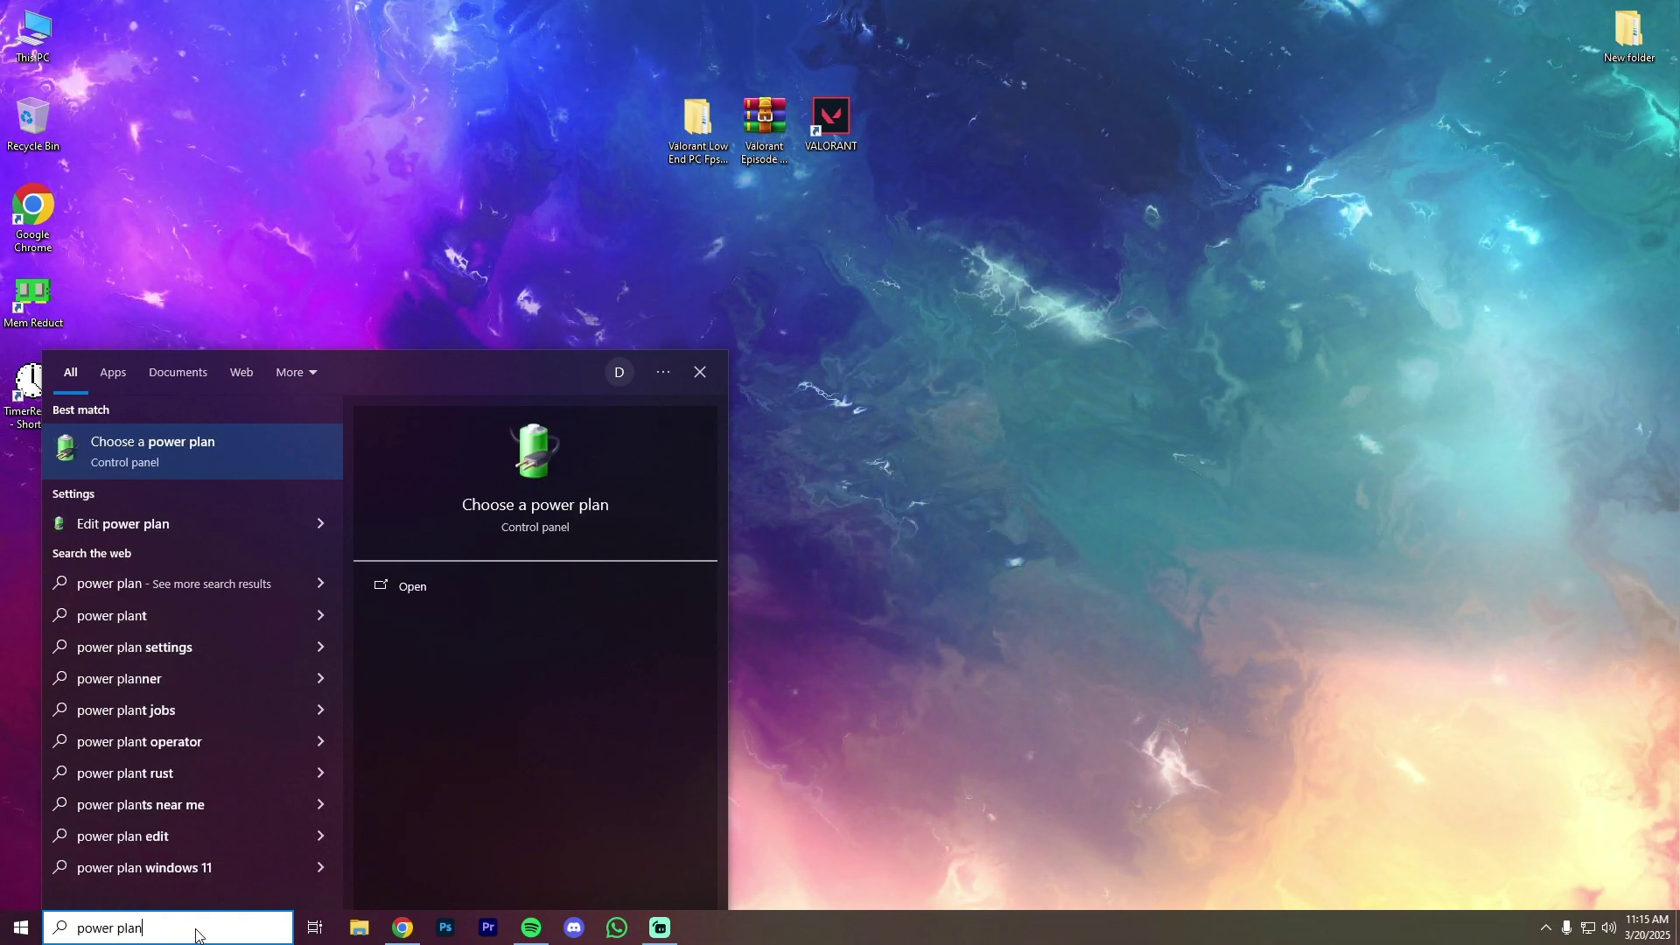
click(202, 444)
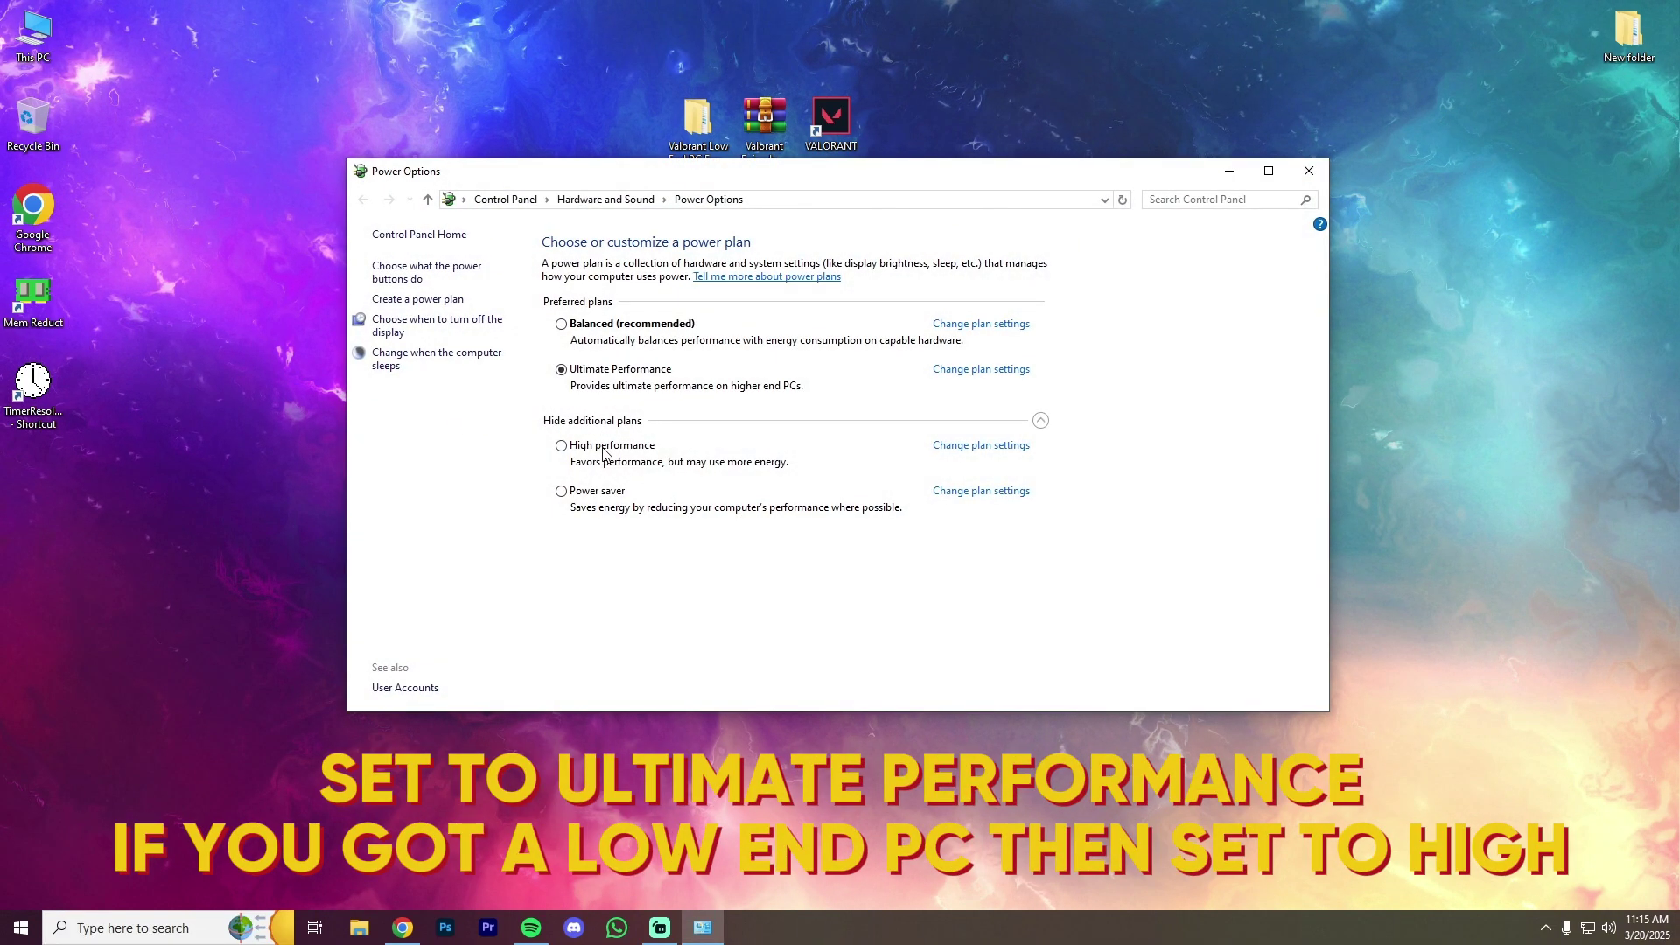
click(563, 369)
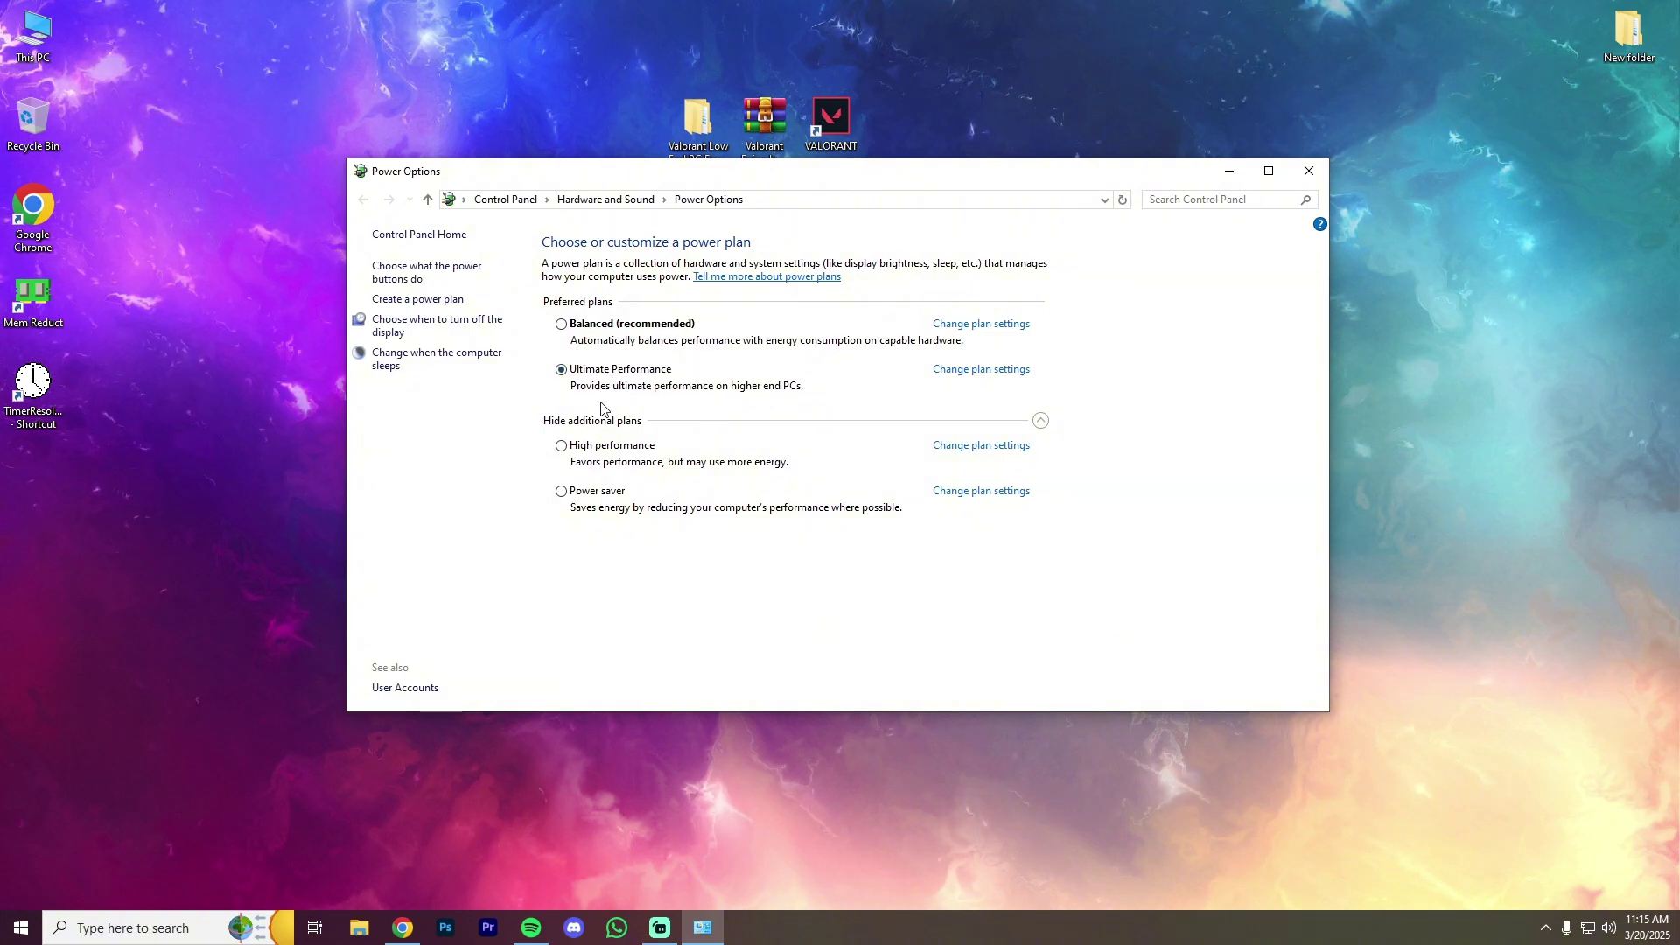
click(1308, 170)
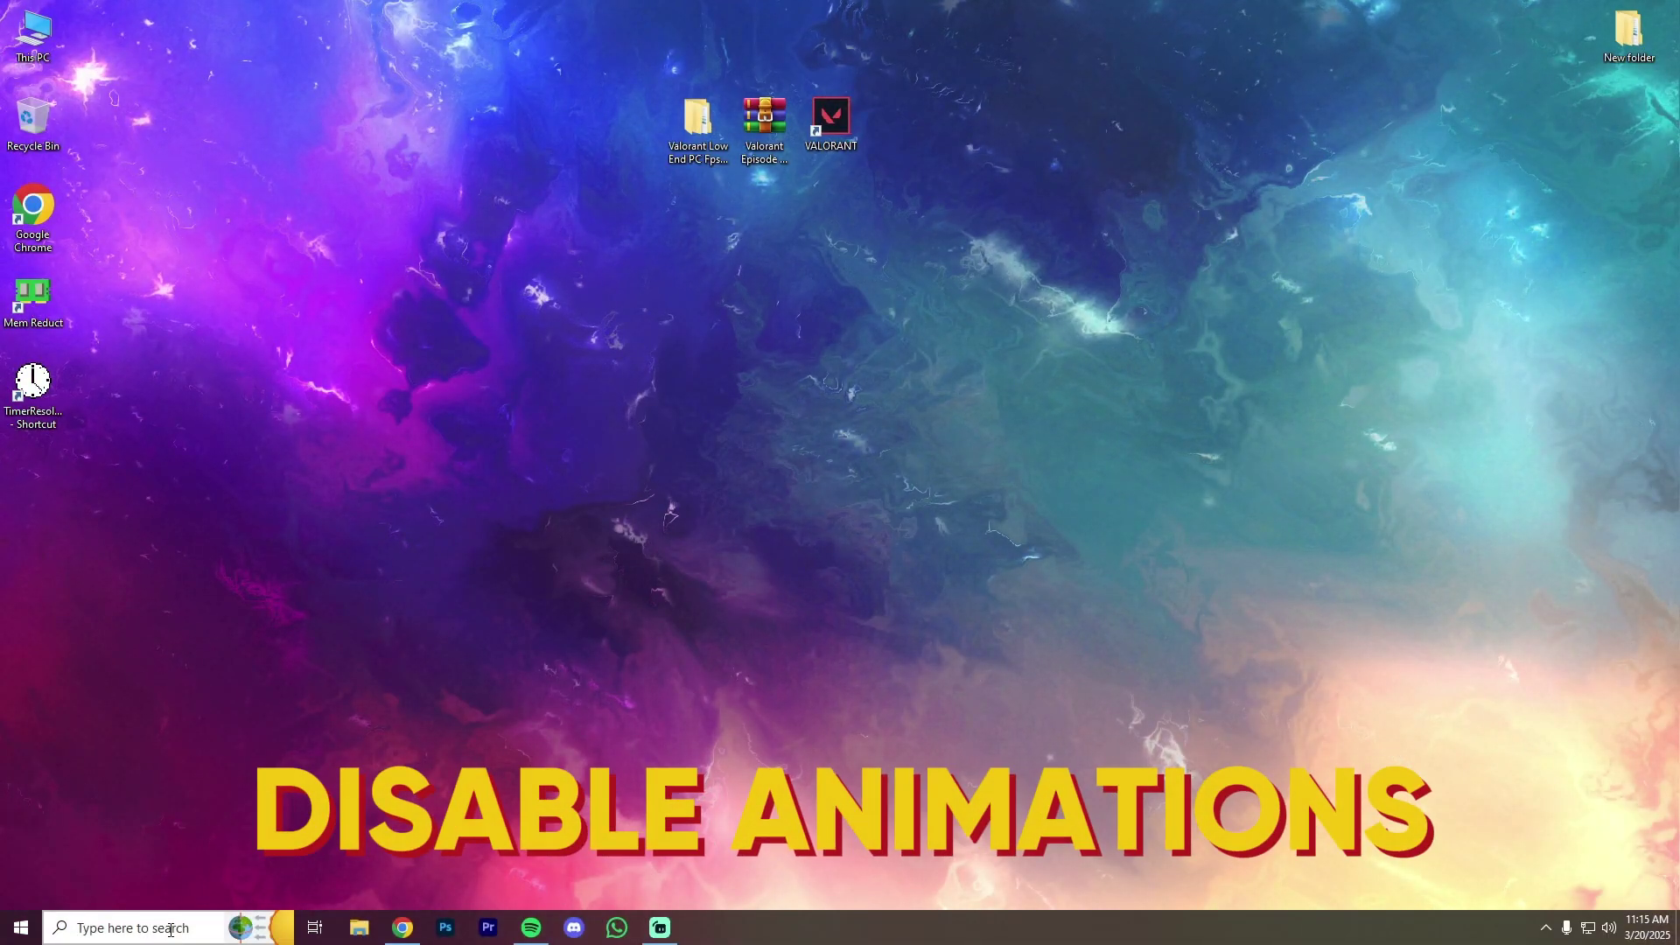
Find the Show animations in Windows setting, turn it off, and close Settings
click(168, 928)
text(anima)
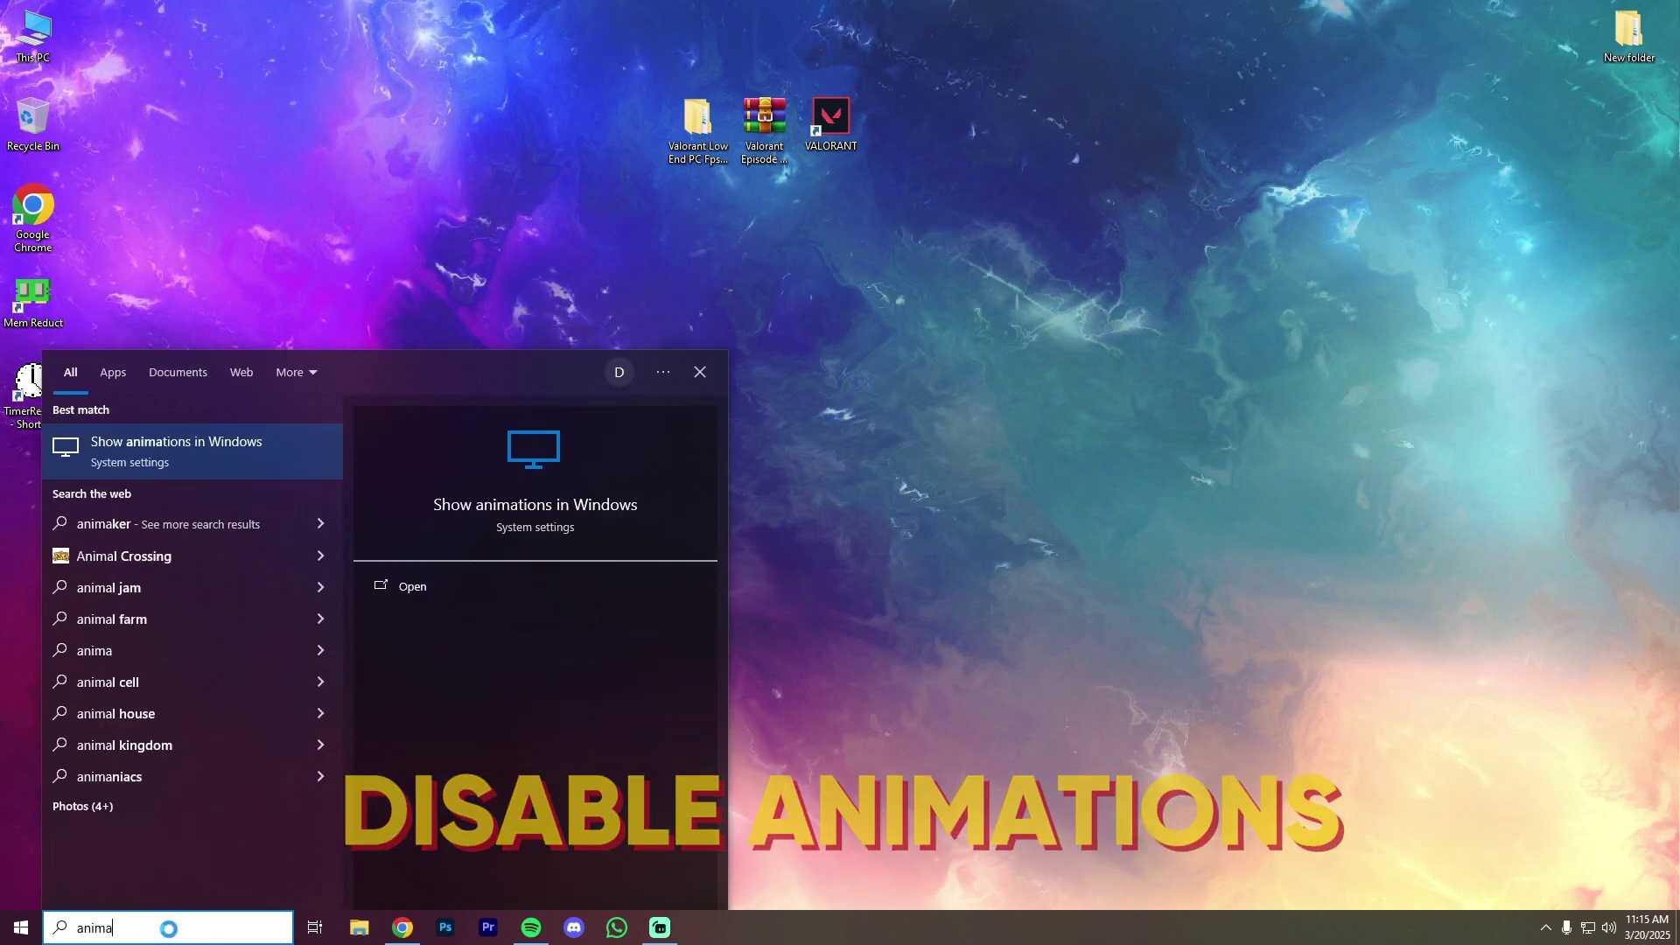
text(tions)
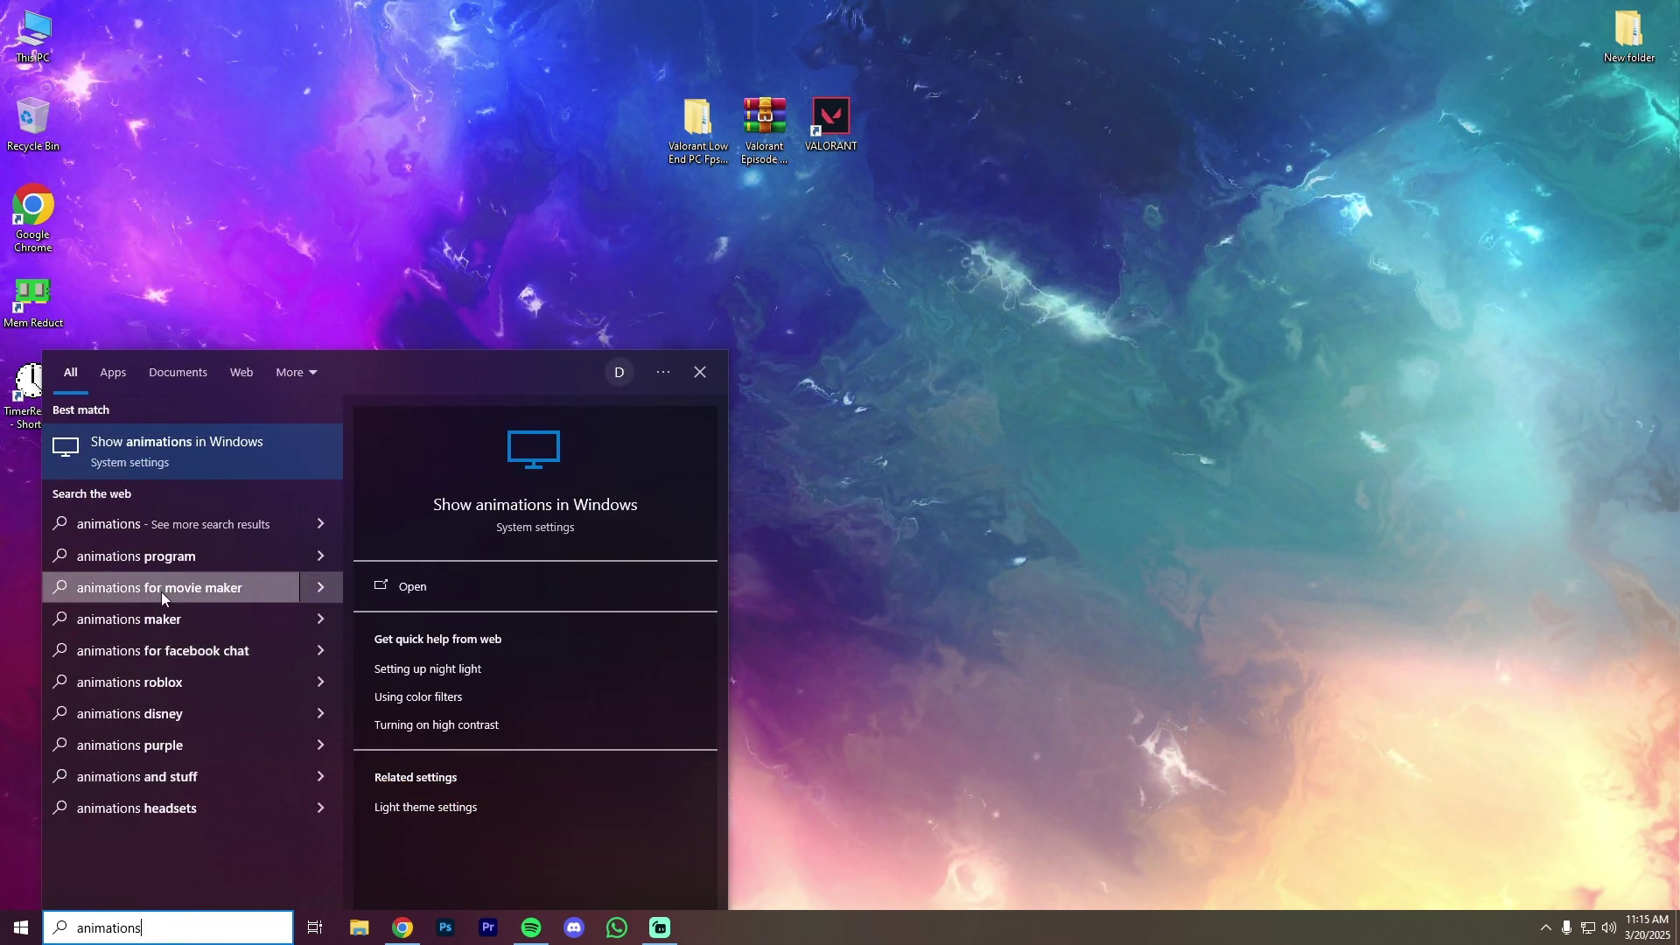
click(238, 450)
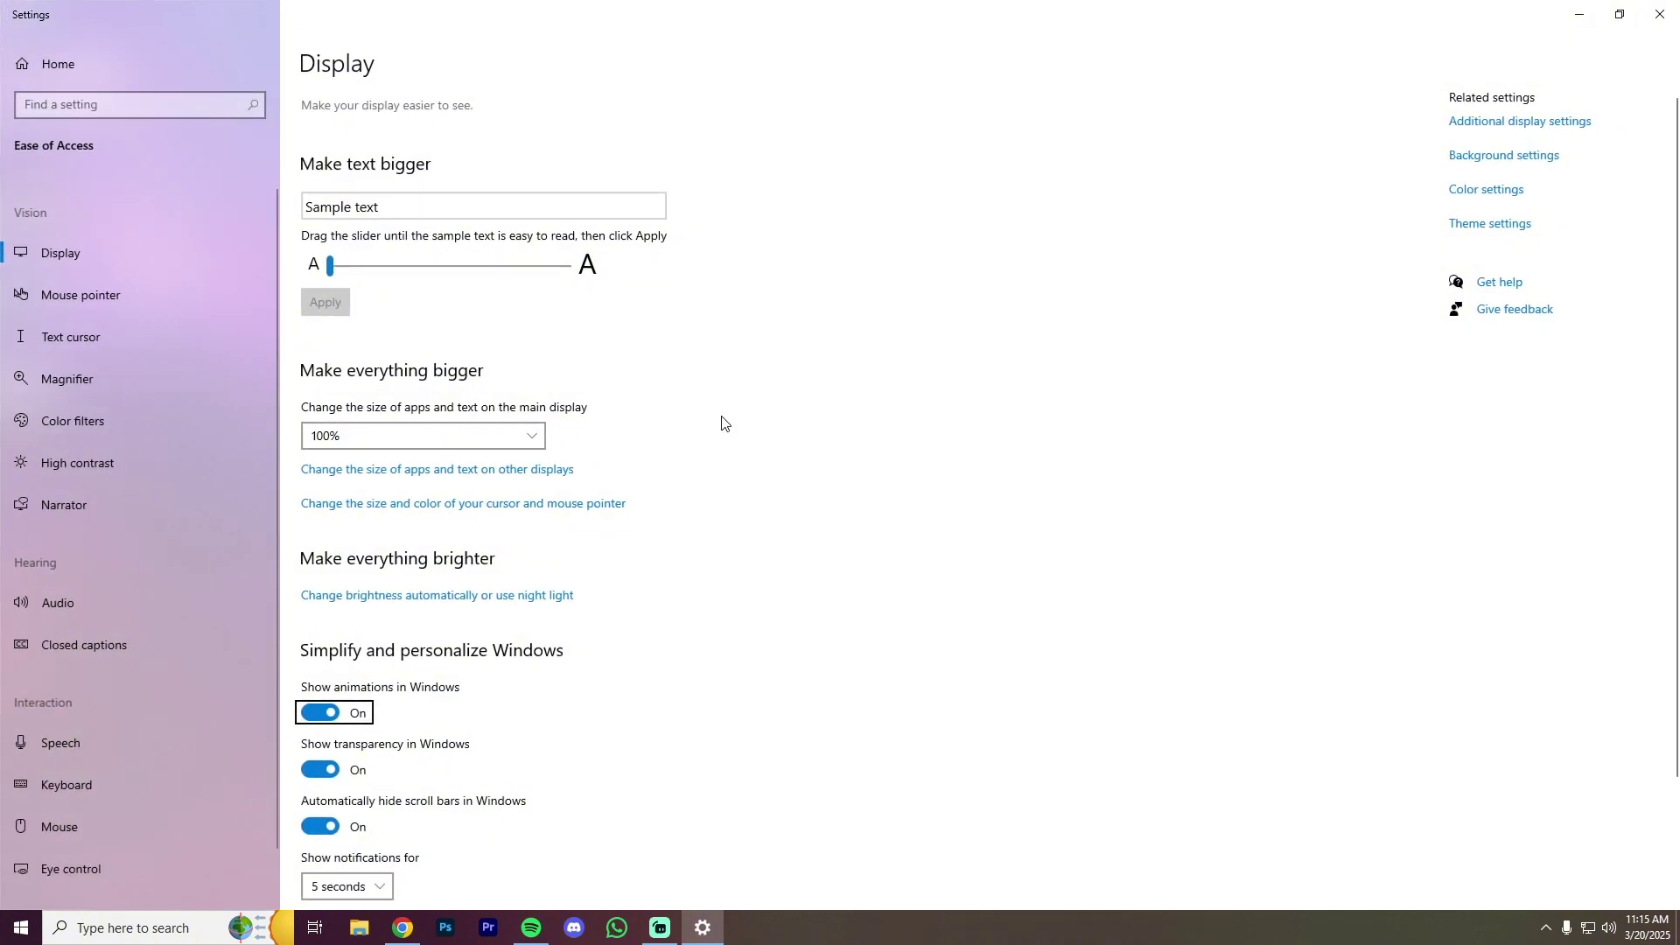
scroll(807, 658, down, 2)
scroll(328, 650, up, 2)
click(320, 690)
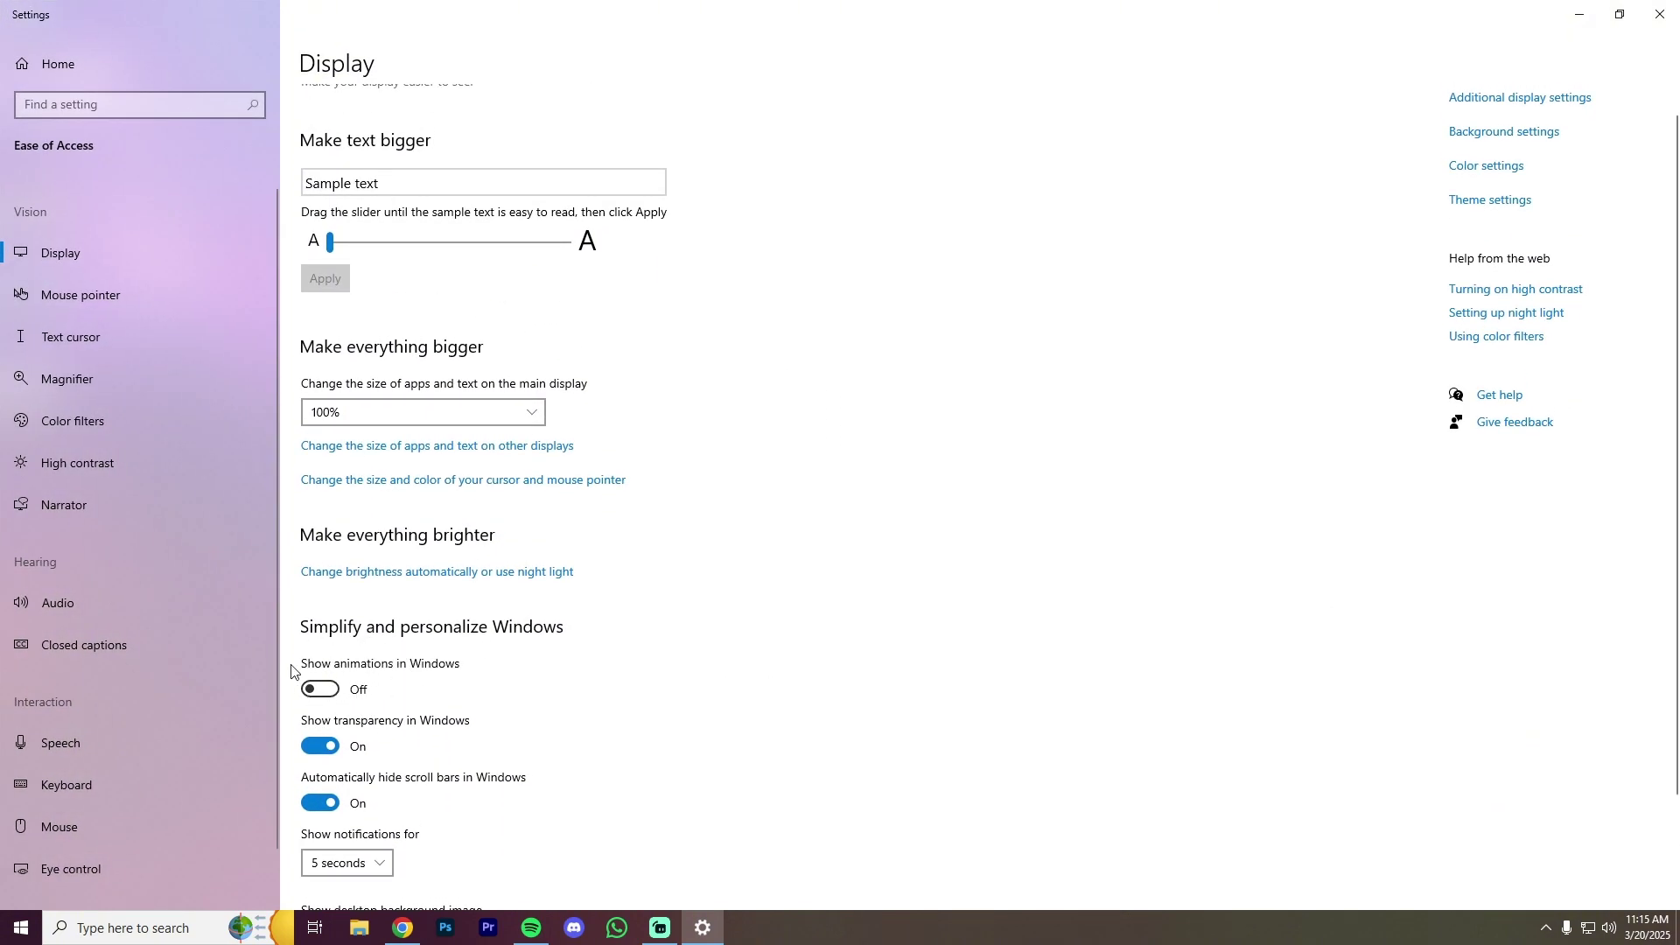
key(alt+F4)
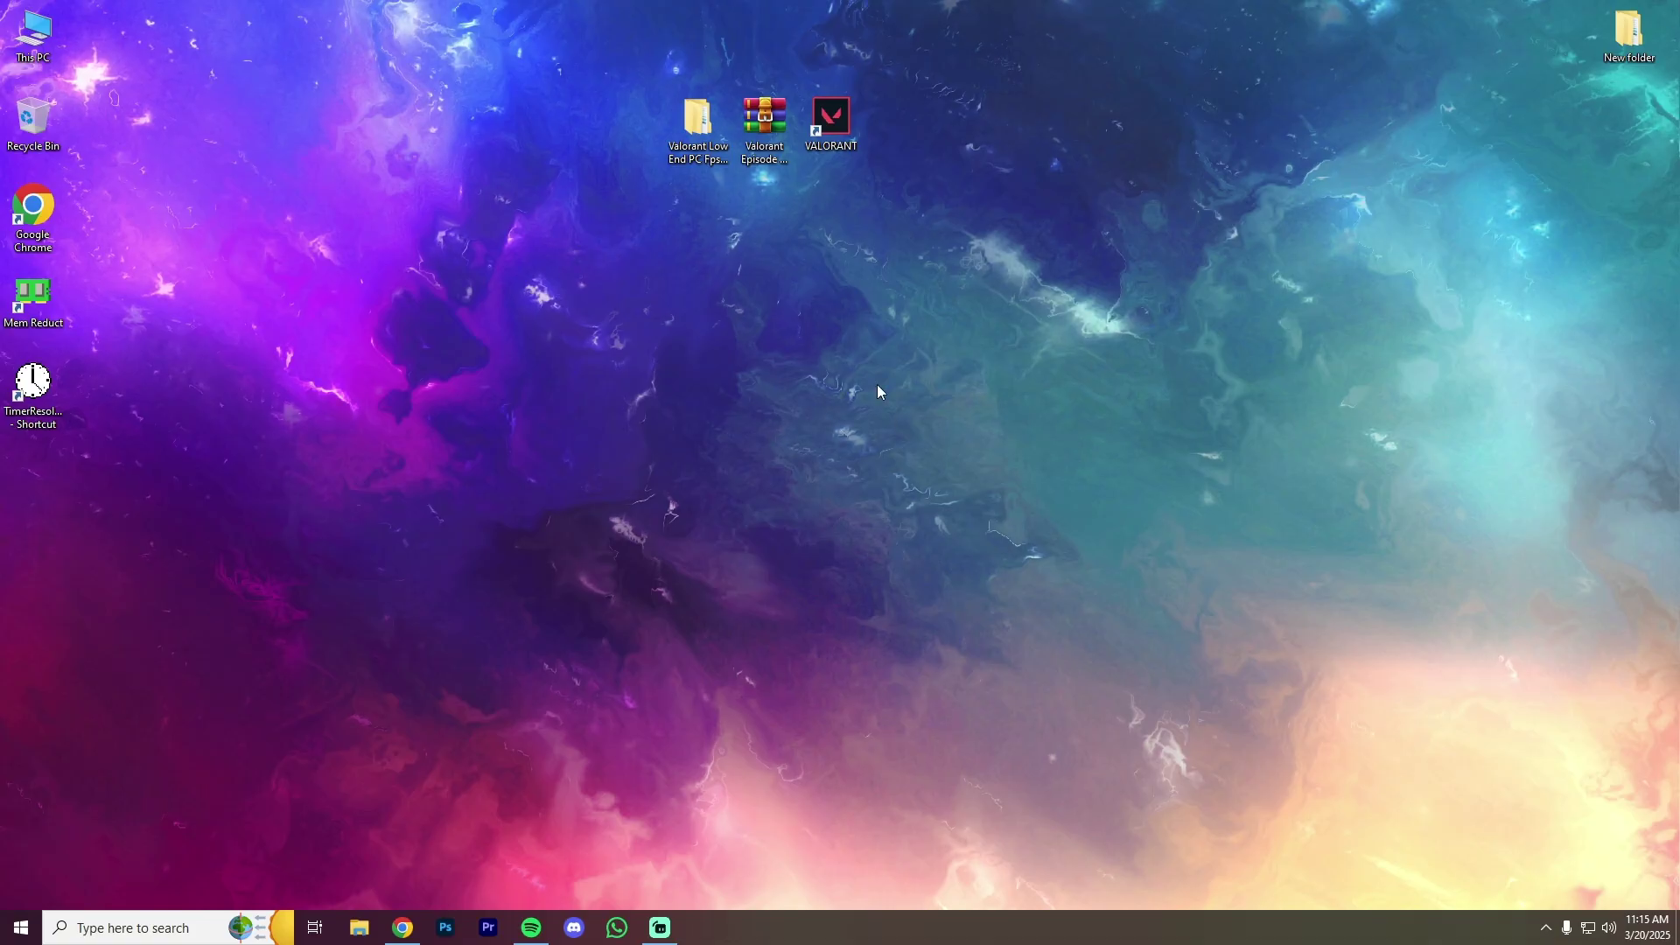
right_click(833, 313)
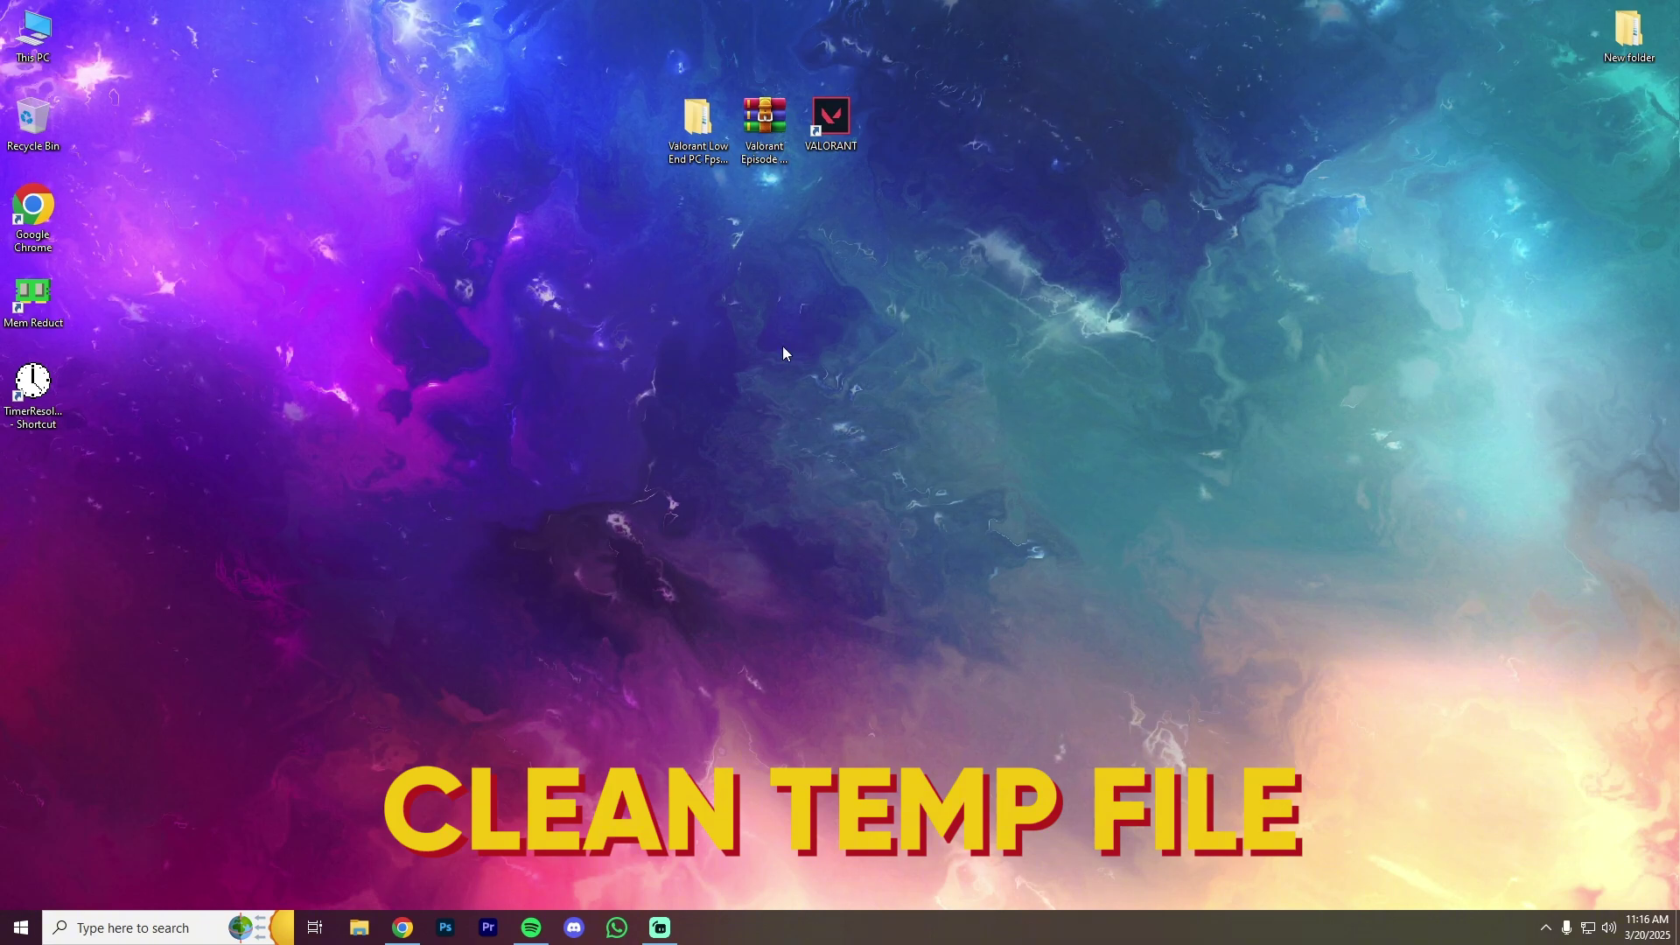
Search Windows for "disk cleanup" and launch the Disk Cleanup utility
click(185, 926)
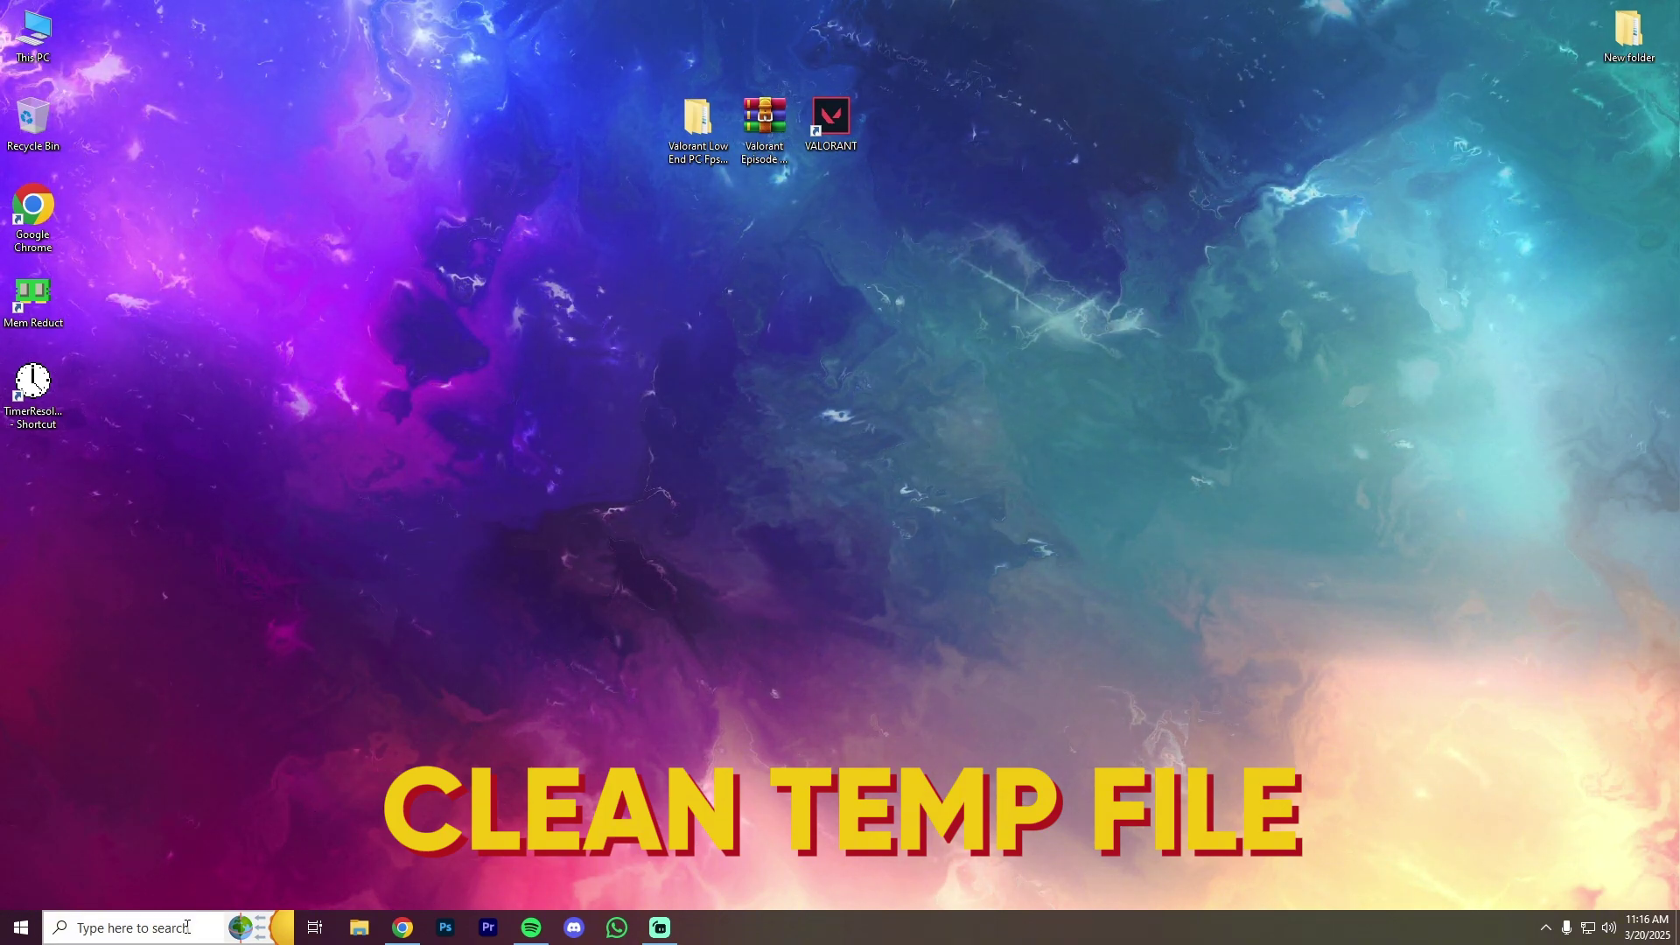
text(d)
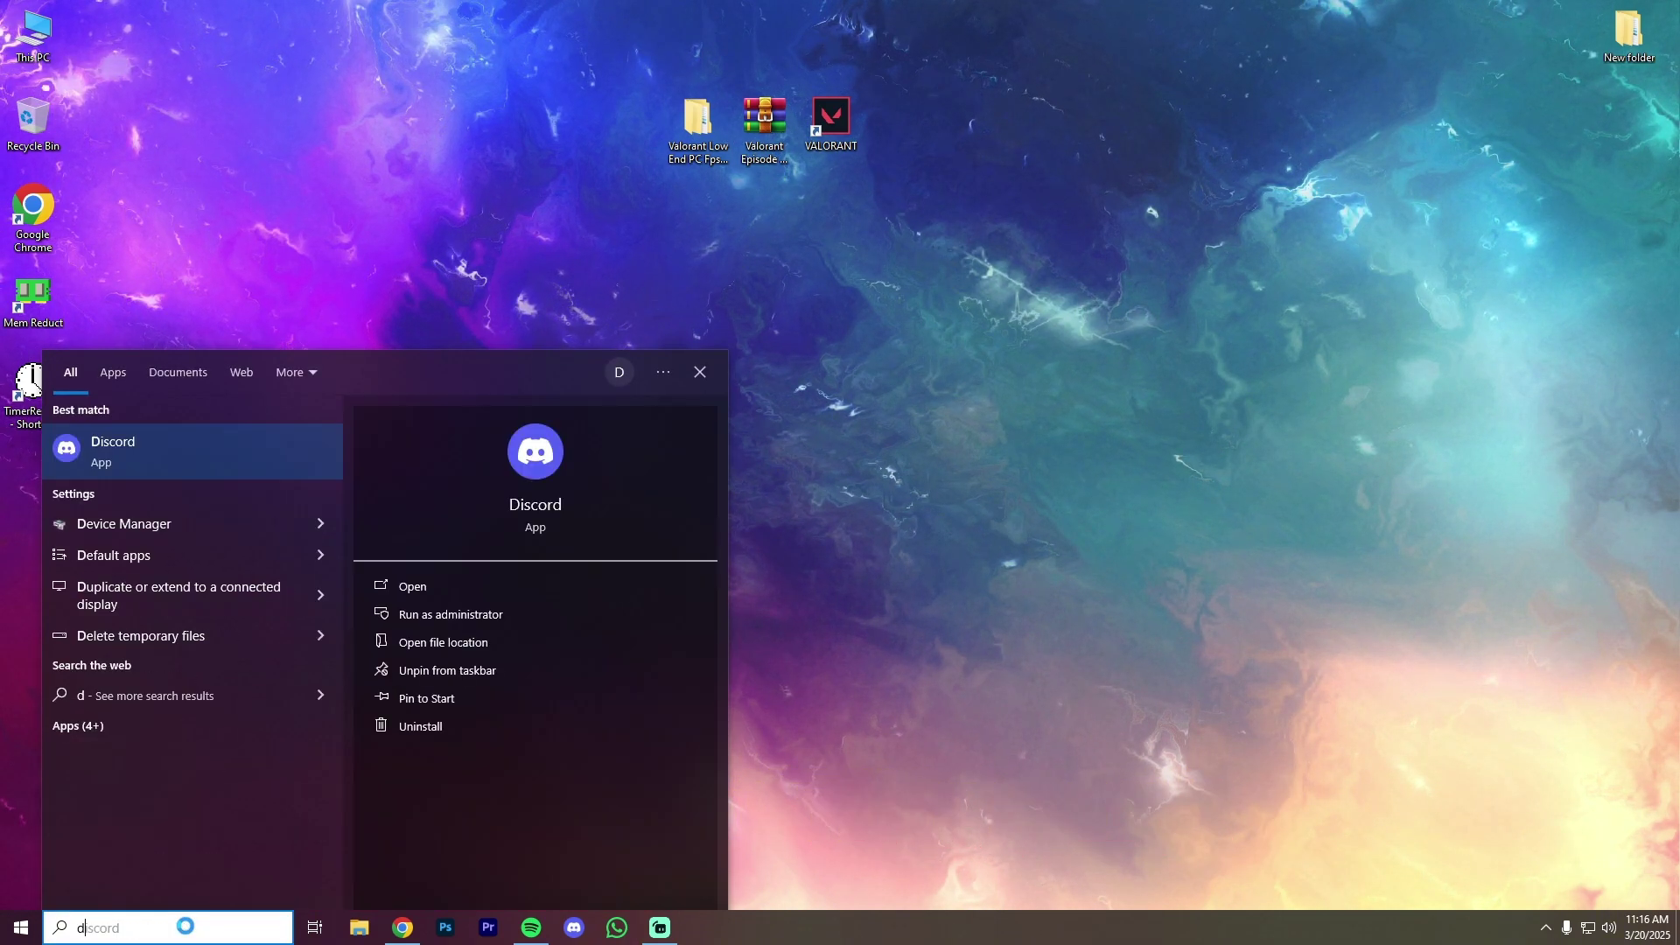
text(isk c)
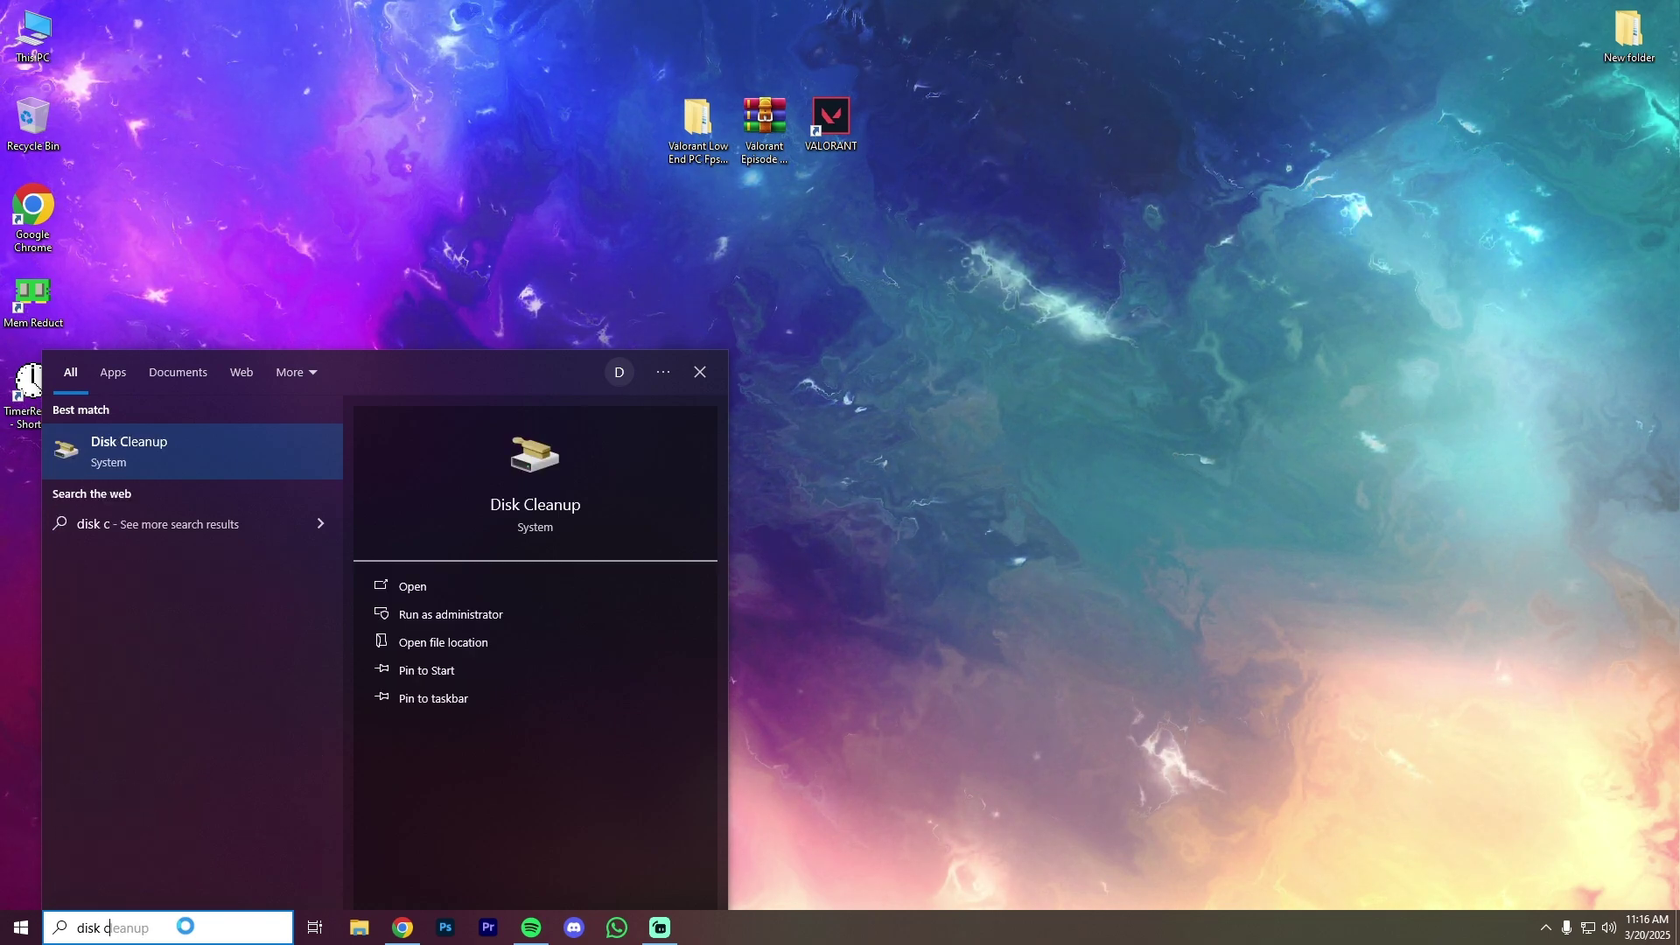
text(lean)
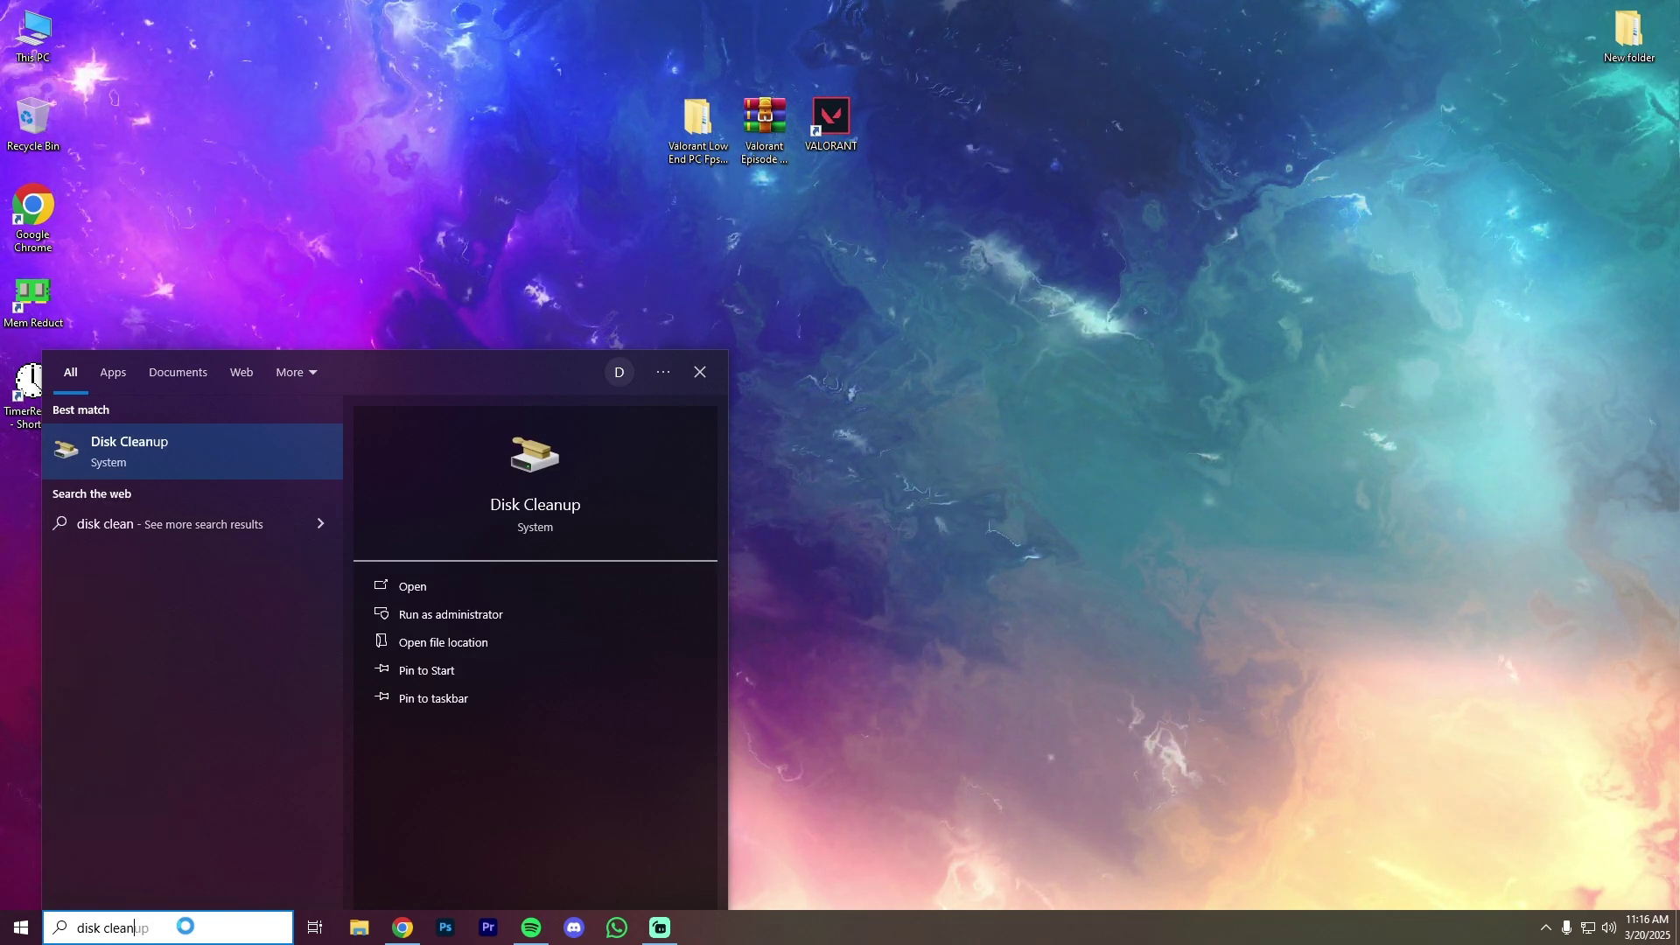
text(up)
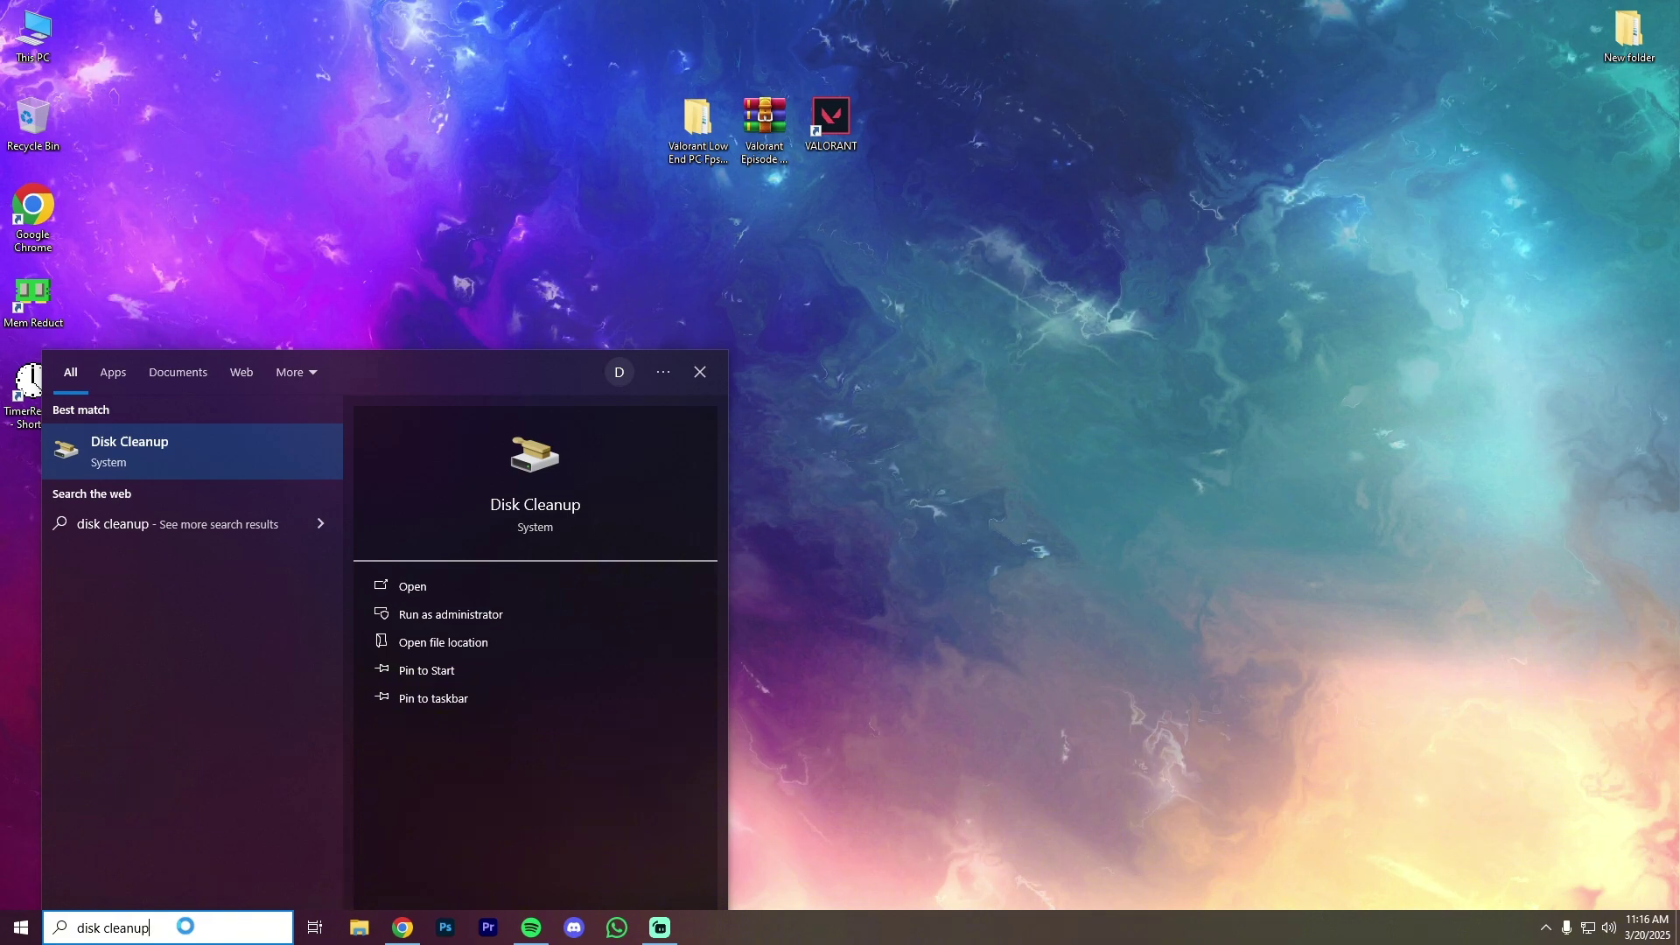
click(228, 437)
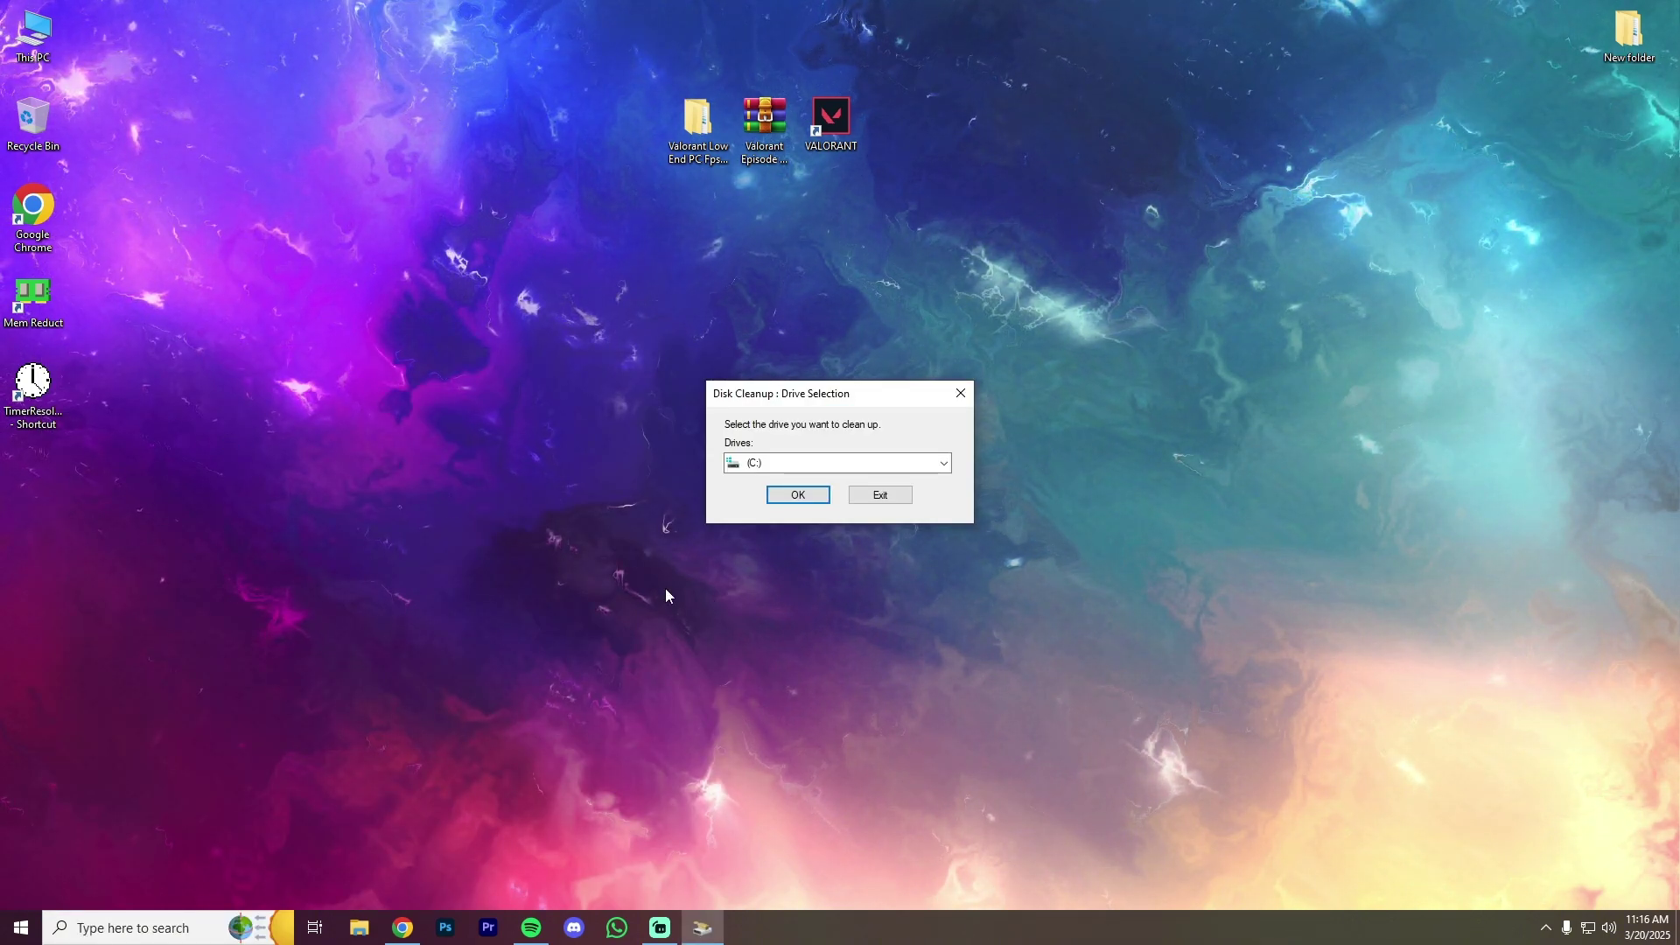
Choose drive C: for cleanup, review the checked file categories, and permanently delete those files
click(794, 494)
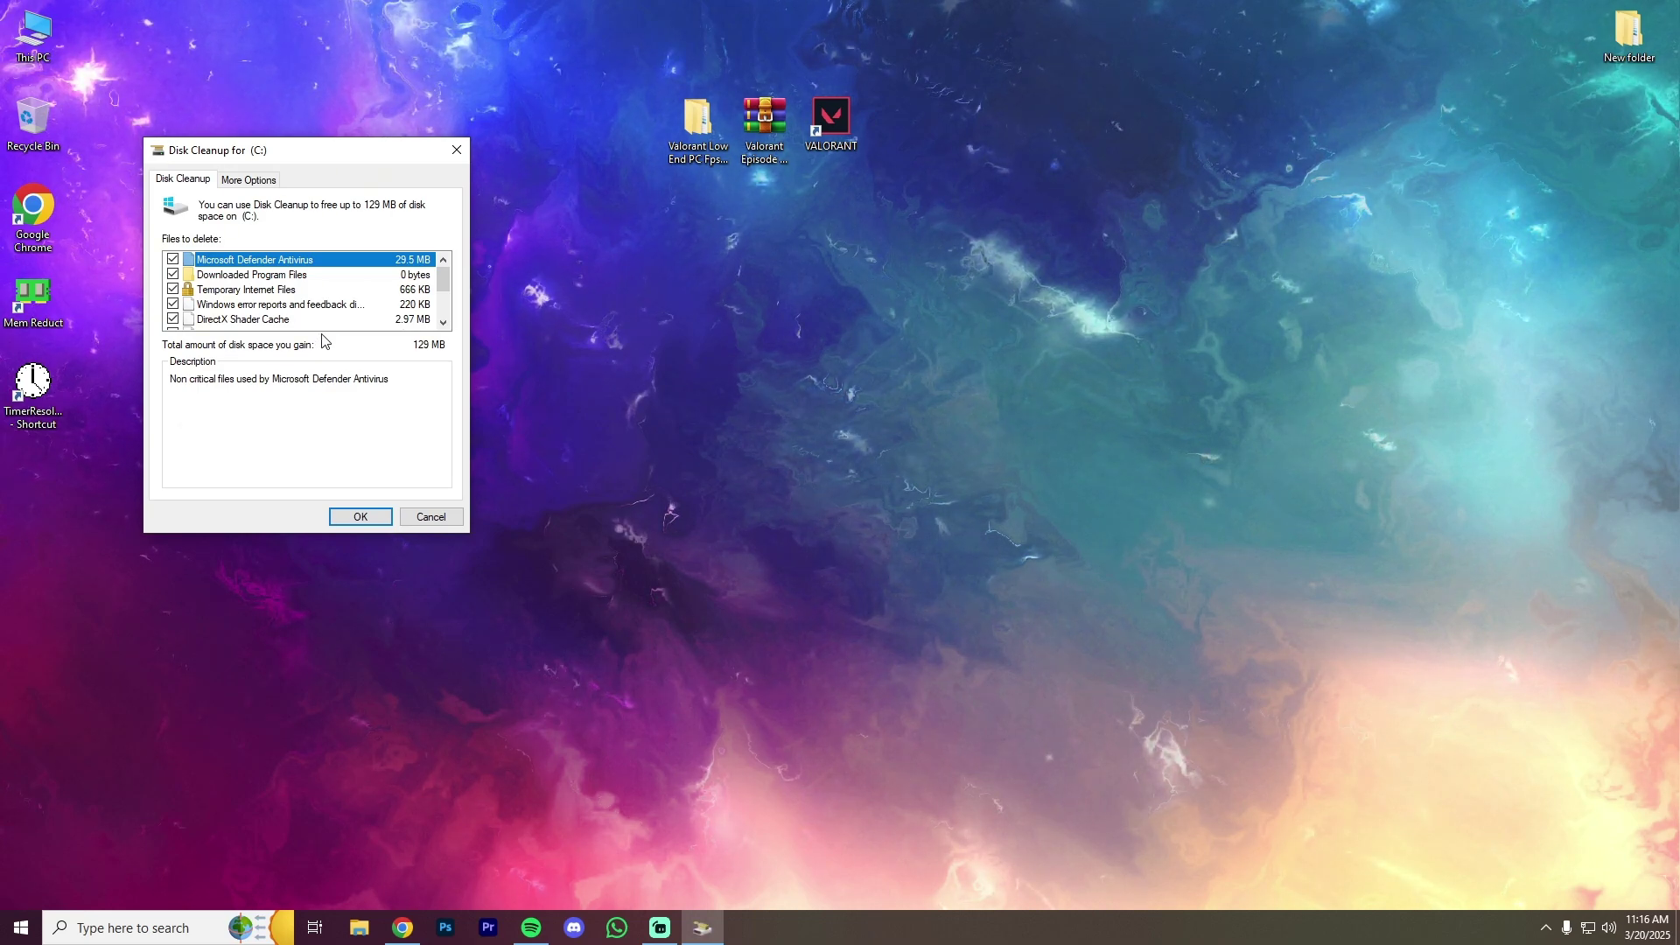
scroll(306, 293, down, 2)
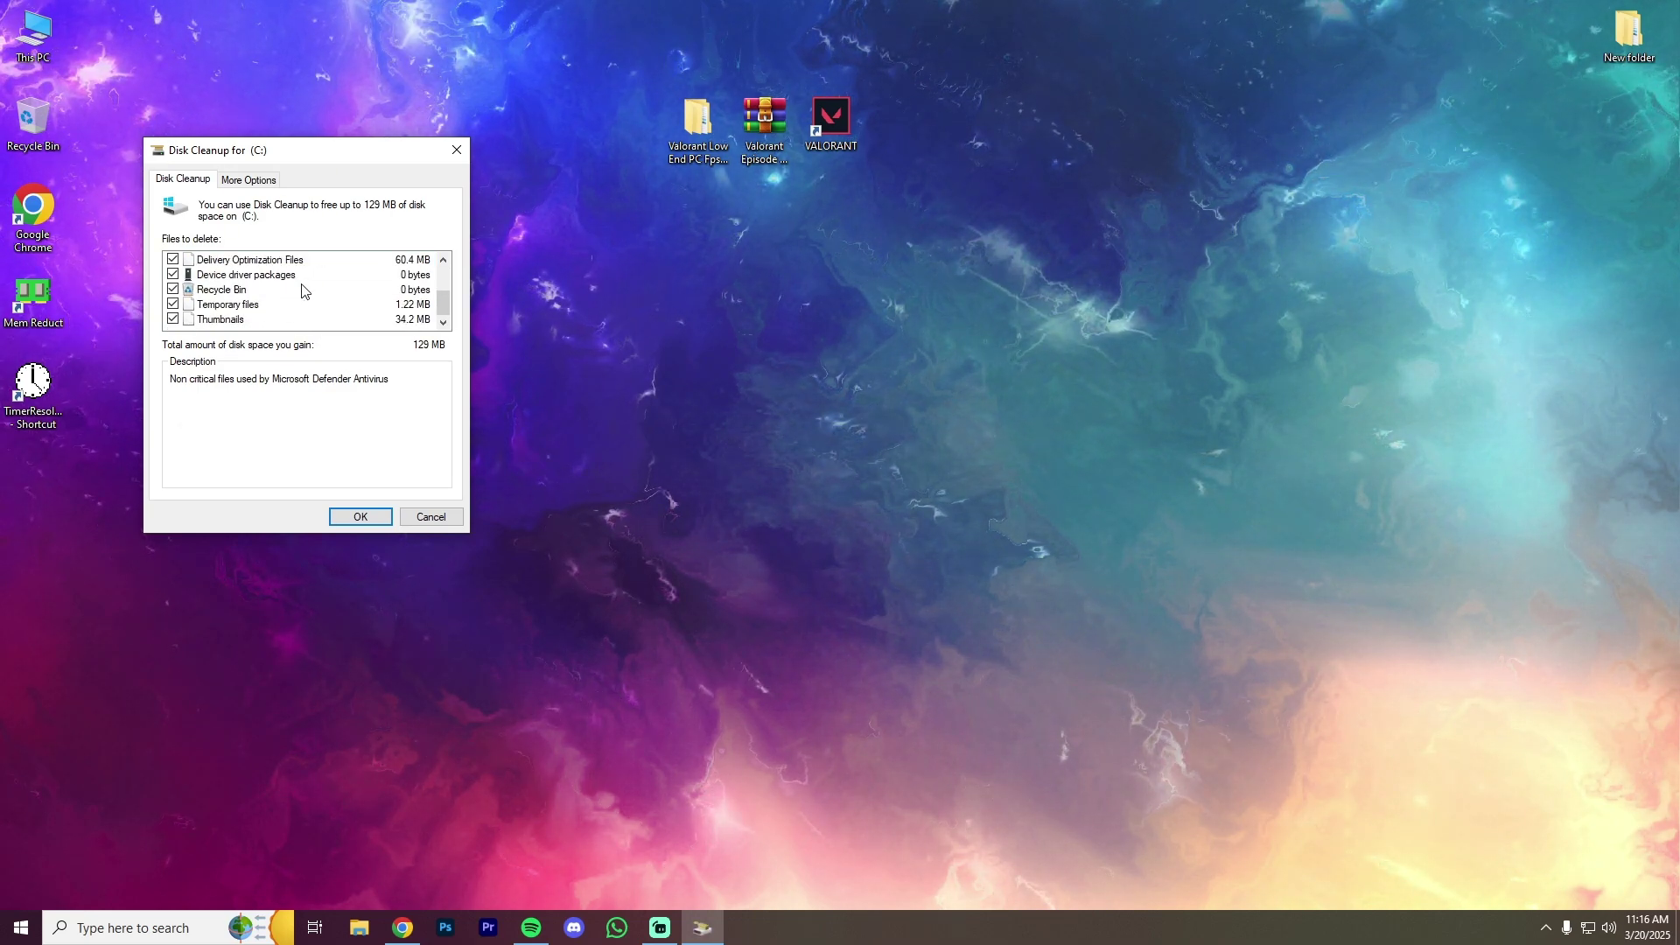
scroll(304, 290, up, 2)
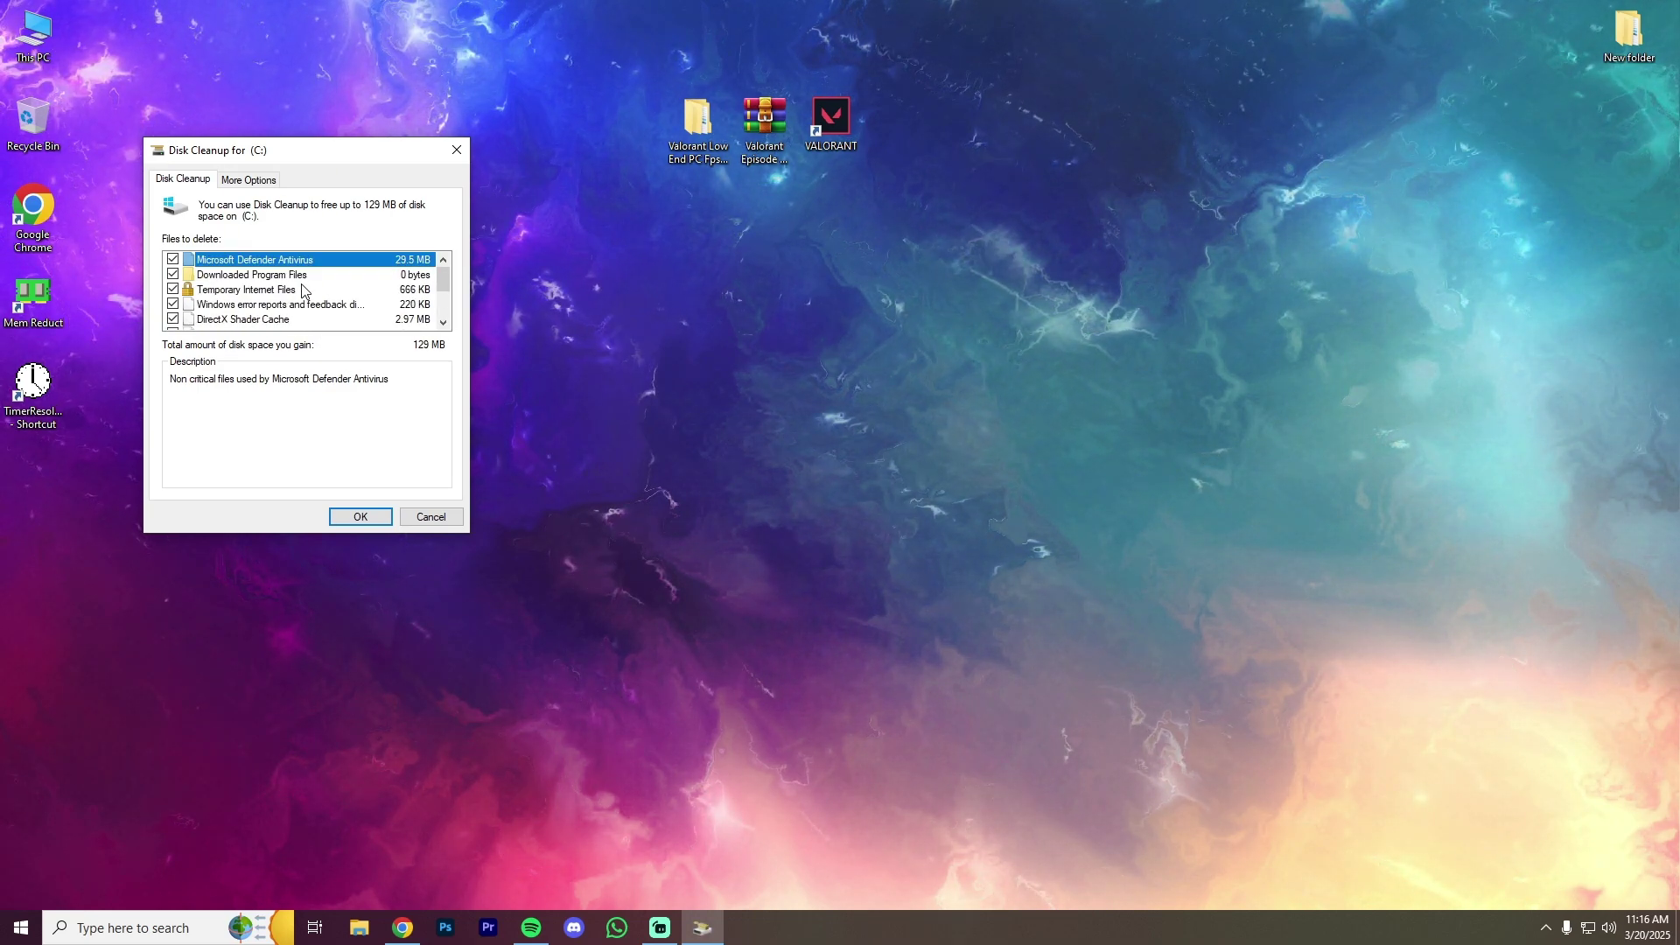
click(361, 517)
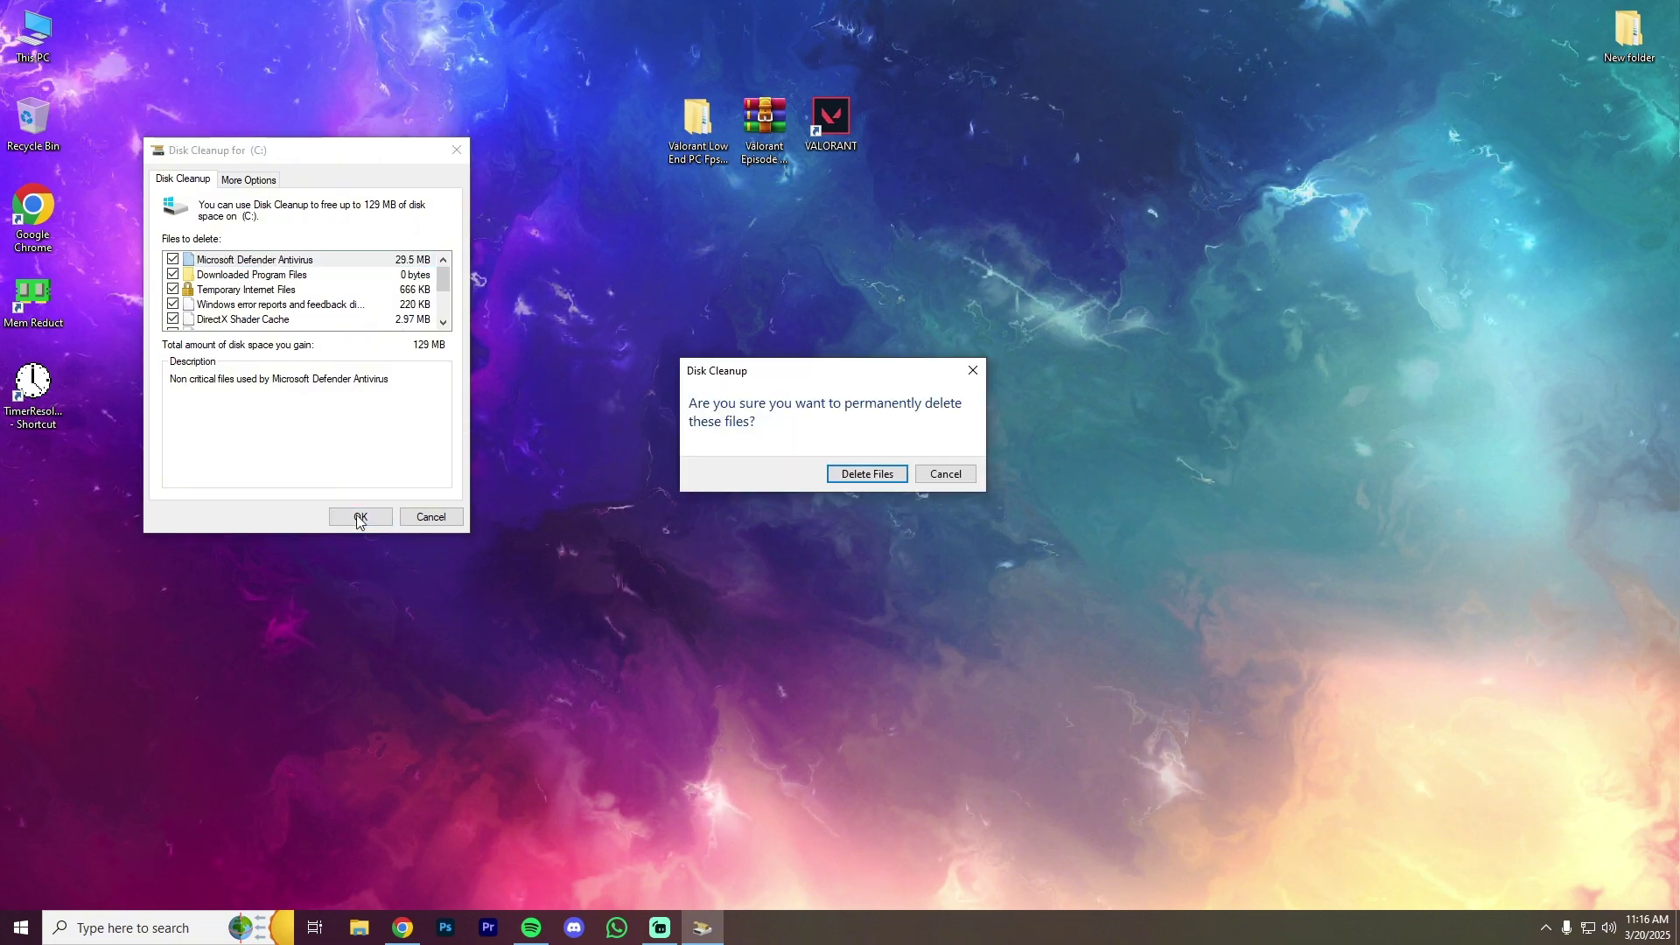
click(842, 477)
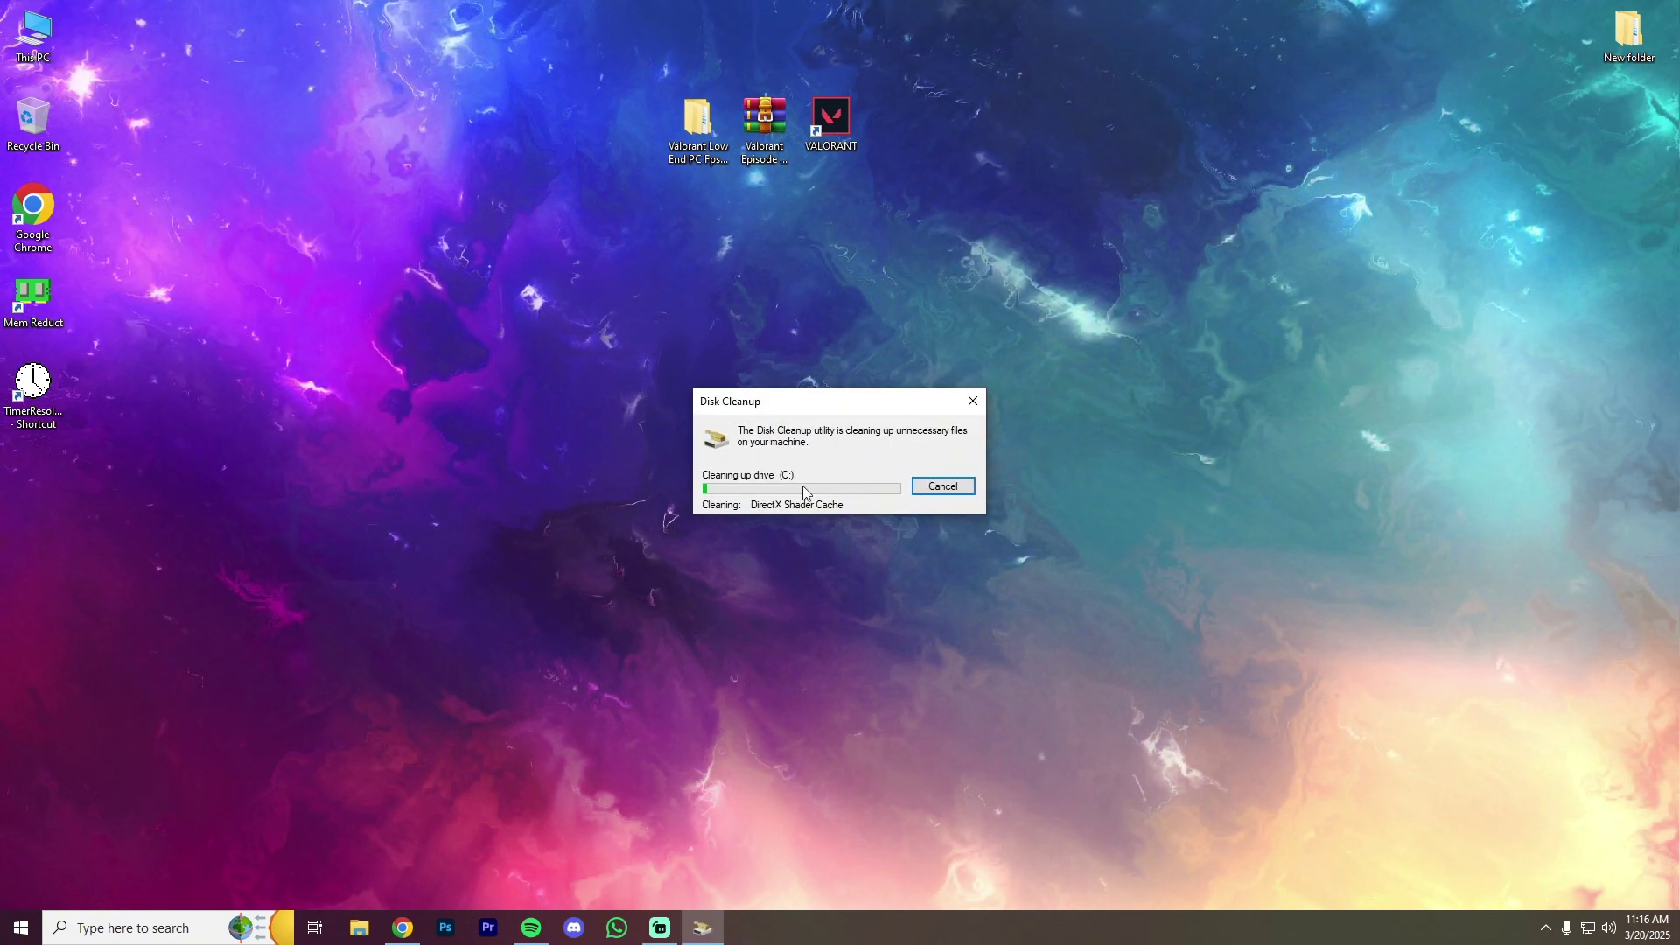